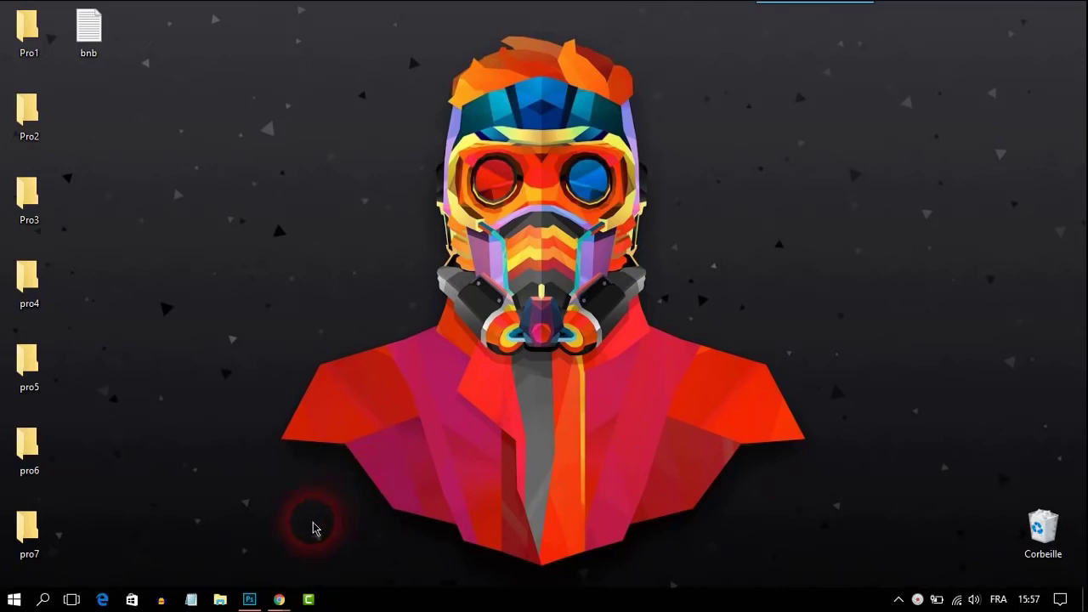
# - Open the Pro1 folder on the desktop, examine the files it contains, and close it
pyautogui.moveTo(249, 600); pyautogui.dragTo(306, 536)
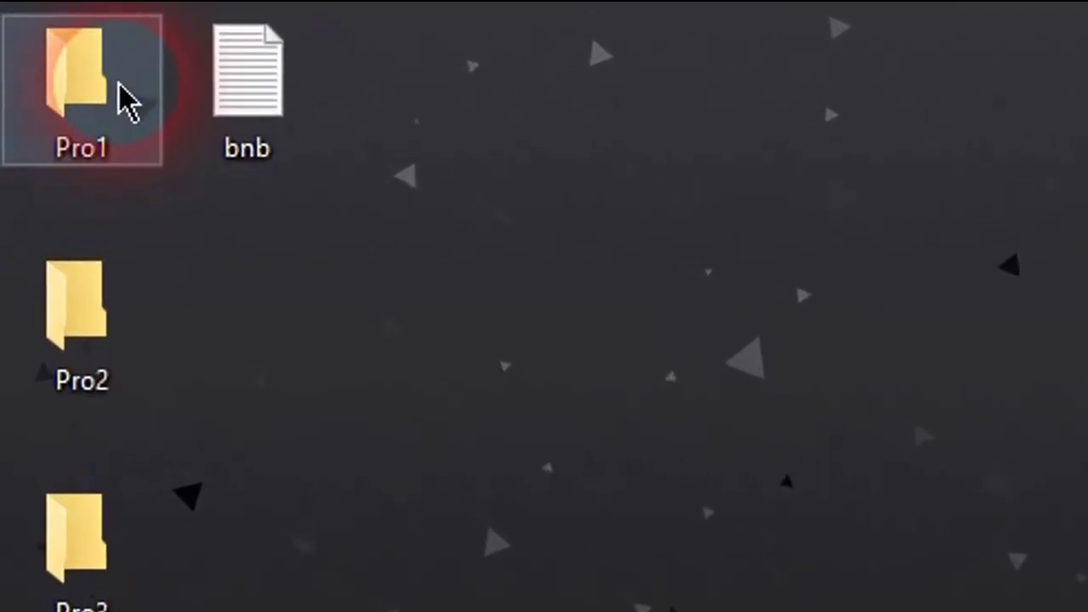
pyautogui.doubleClick(121, 102)
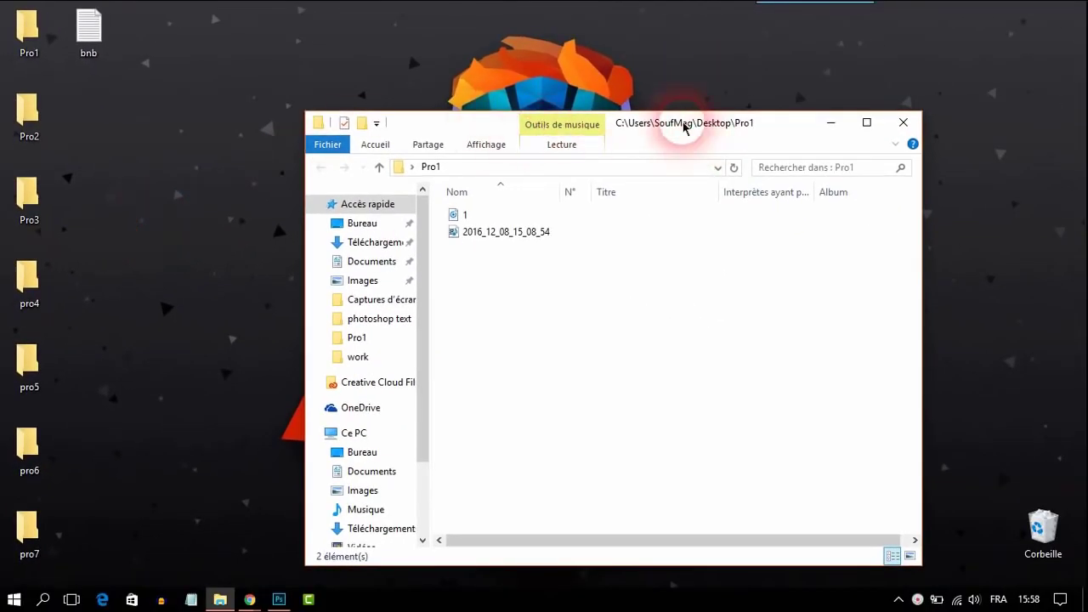
pyautogui.moveTo(675, 122); pyautogui.dragTo(637, 85)
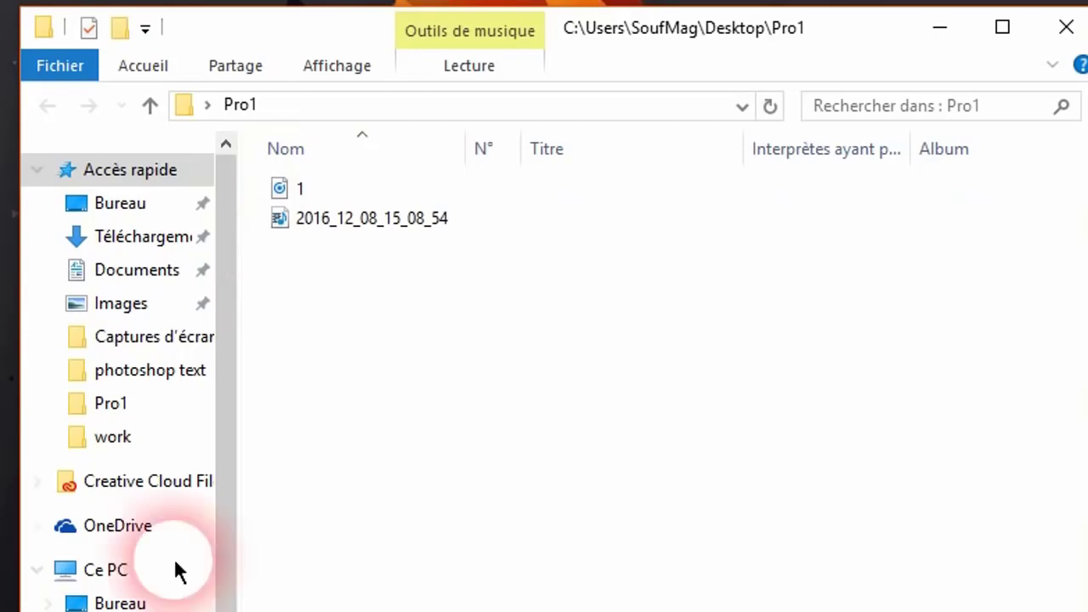
pyautogui.moveTo(354, 225)
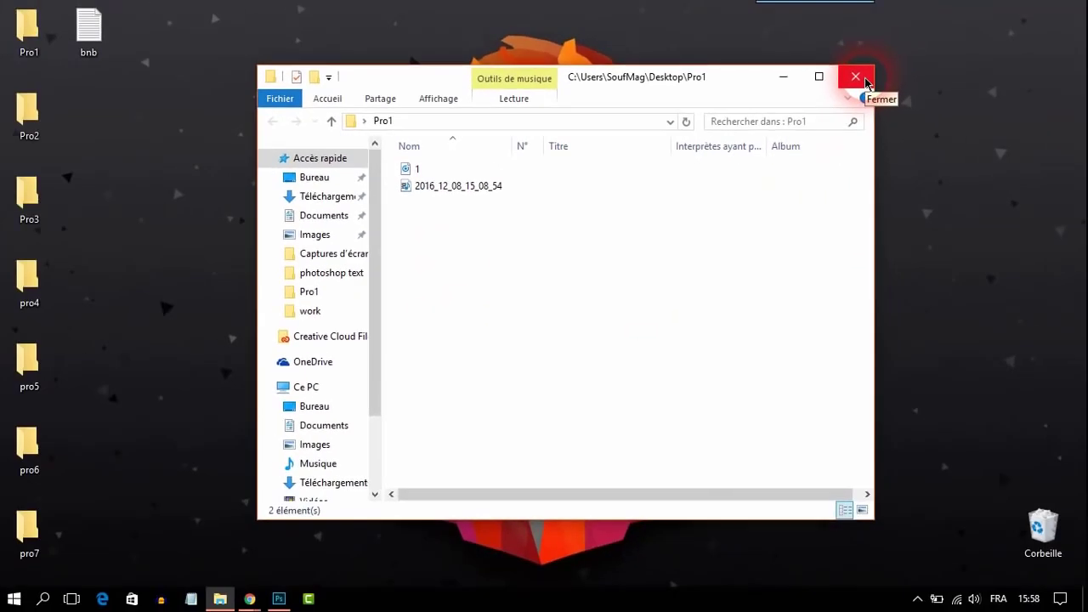
pyautogui.click(865, 82)
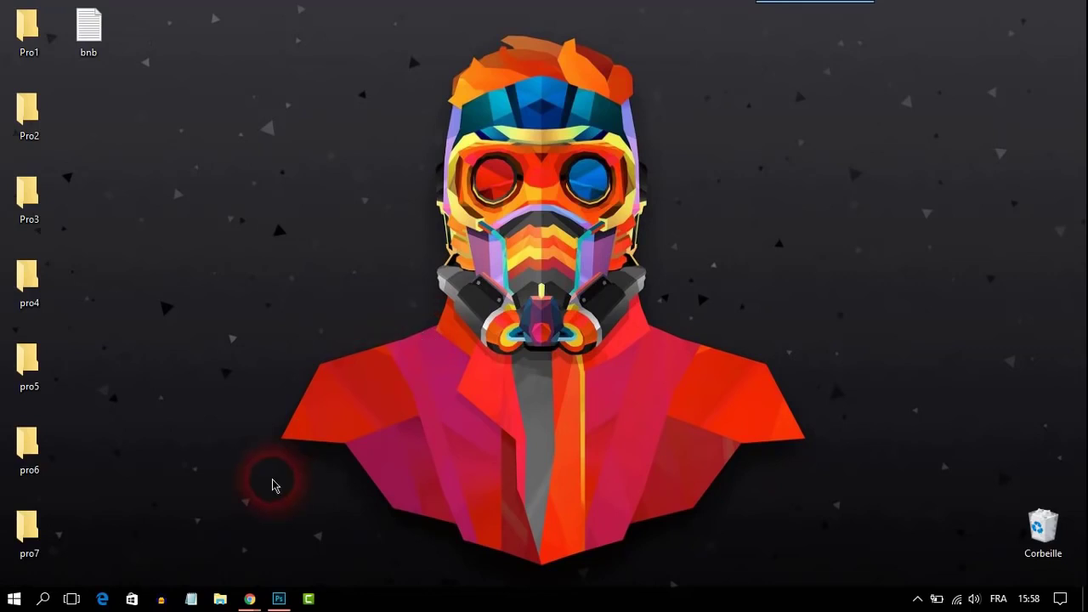
# - Switch to Photoshop and create a new document named background, 1280 pixels wide and 720 pixels high
pyautogui.click(279, 599)
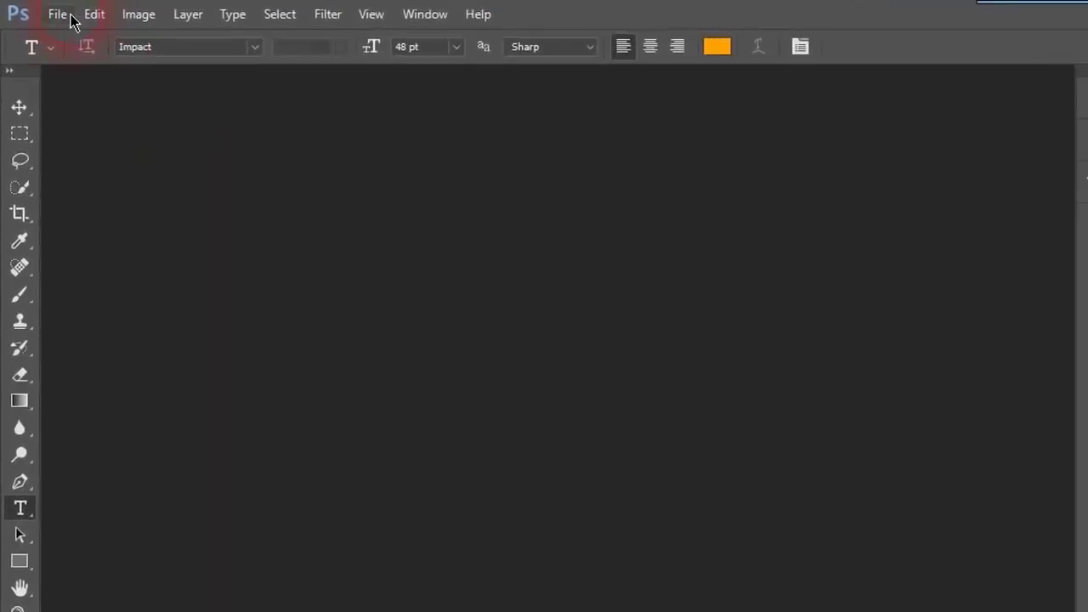
pyautogui.click(68, 20)
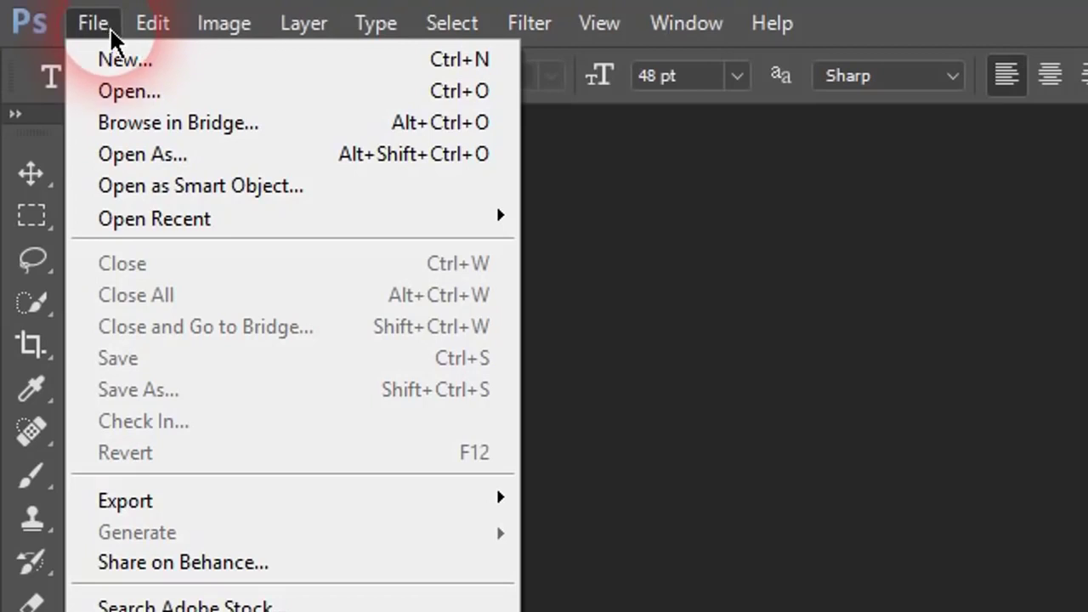
pyautogui.click(318, 163)
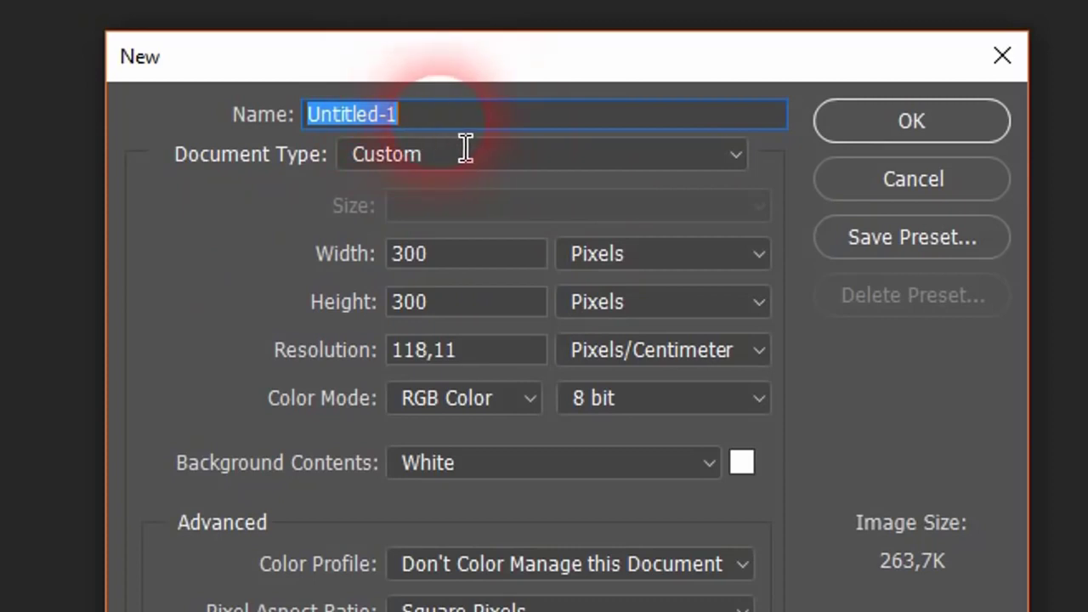
pyautogui.write('ba')
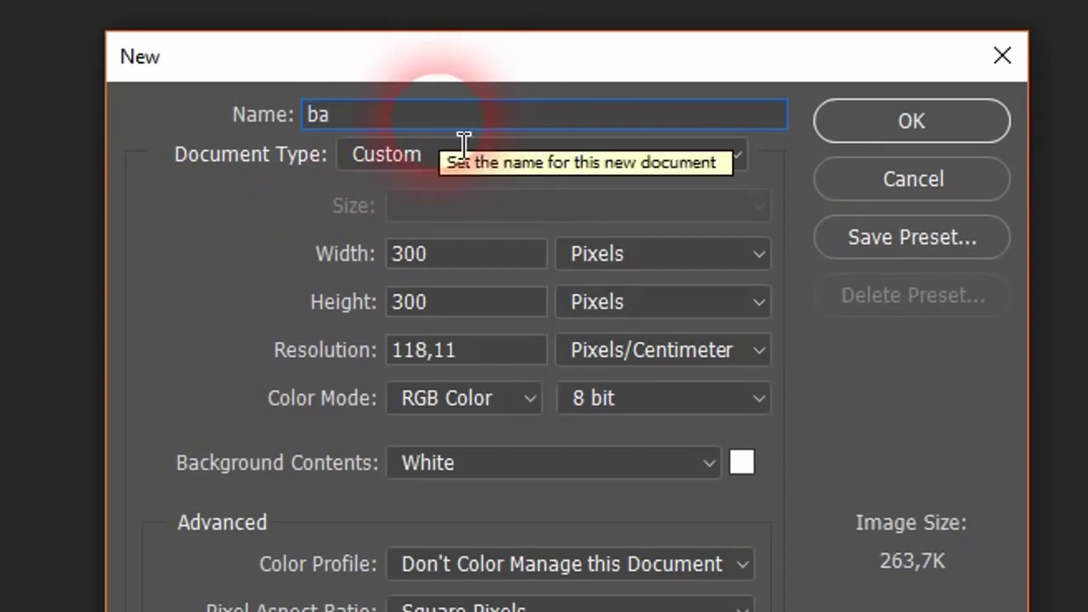
pyautogui.write('ckground')
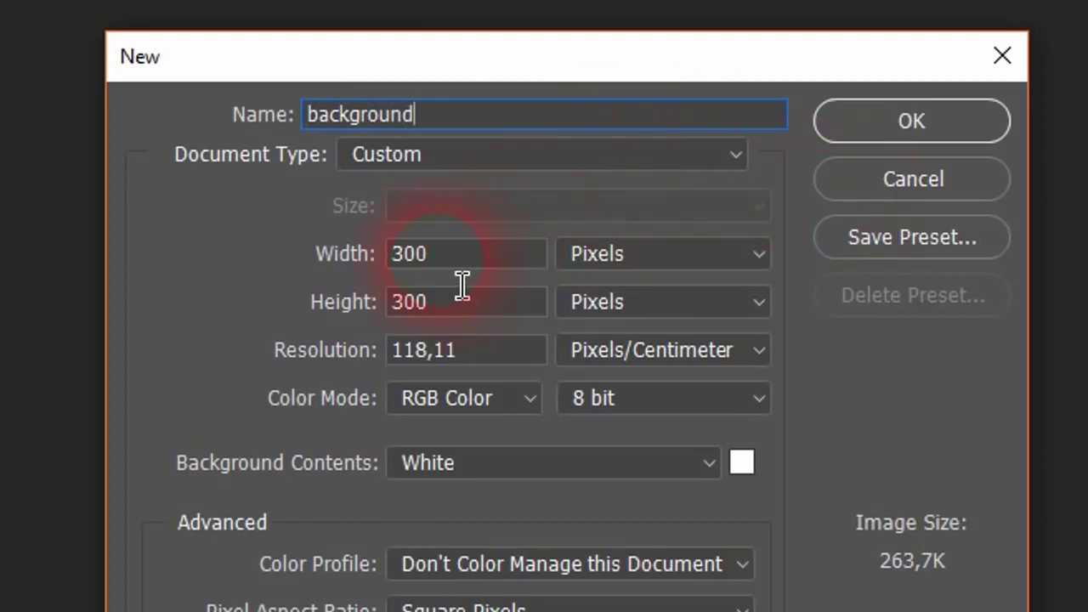
pyautogui.moveTo(427, 253); pyautogui.dragTo(365, 281)
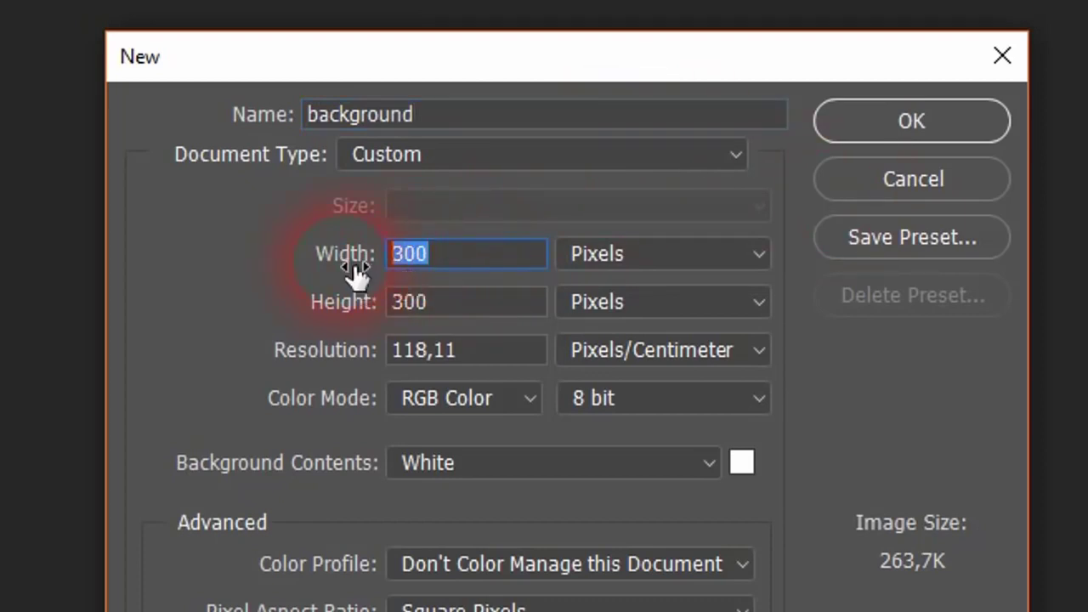
pyautogui.write('1280')
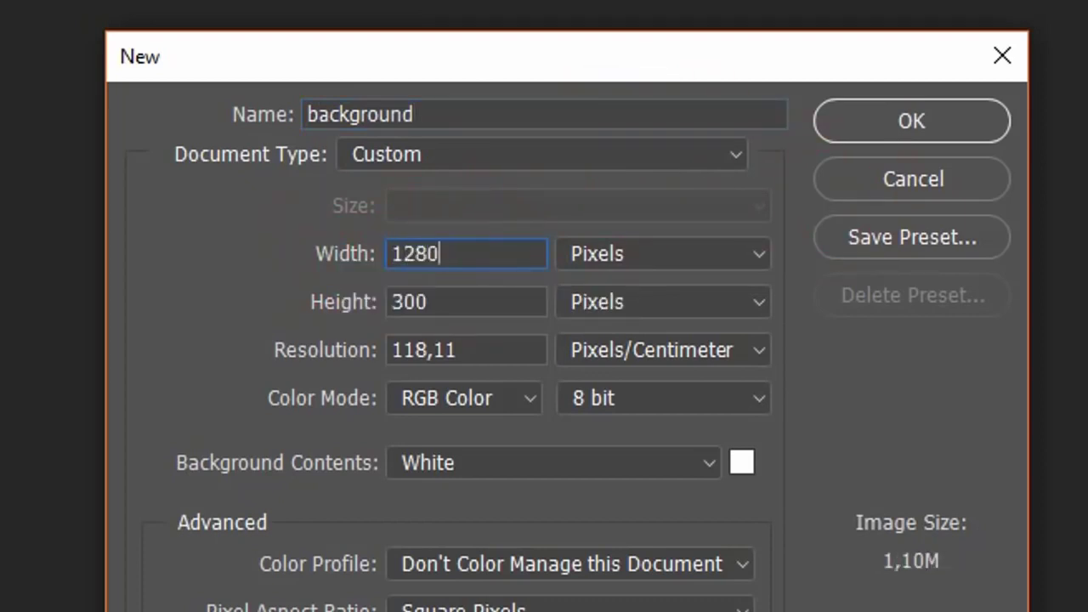
pyautogui.moveTo(539, 320); pyautogui.dragTo(344, 321)
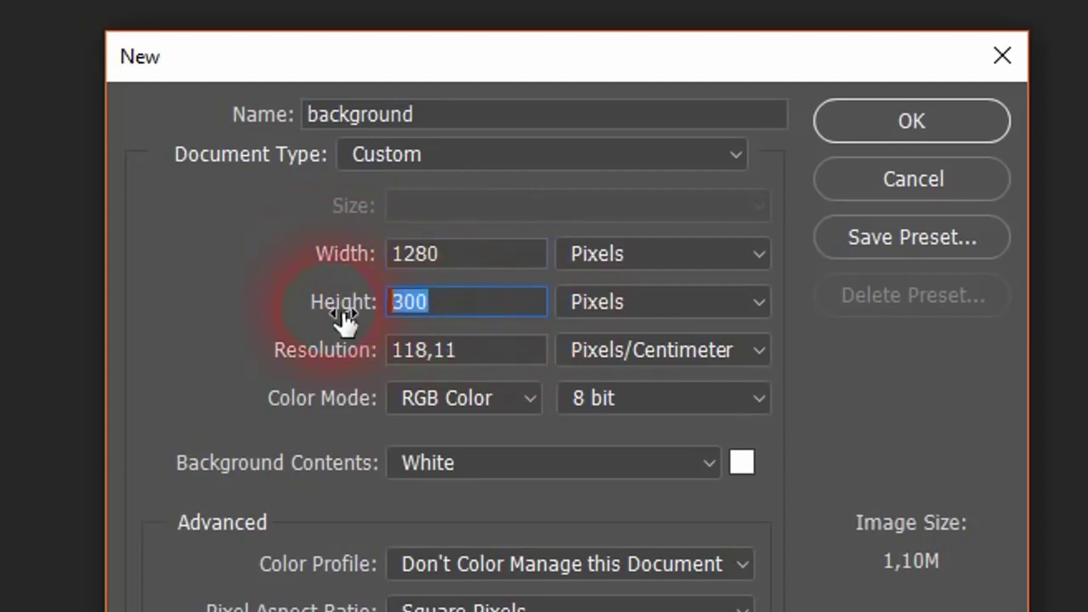
pyautogui.write('720')
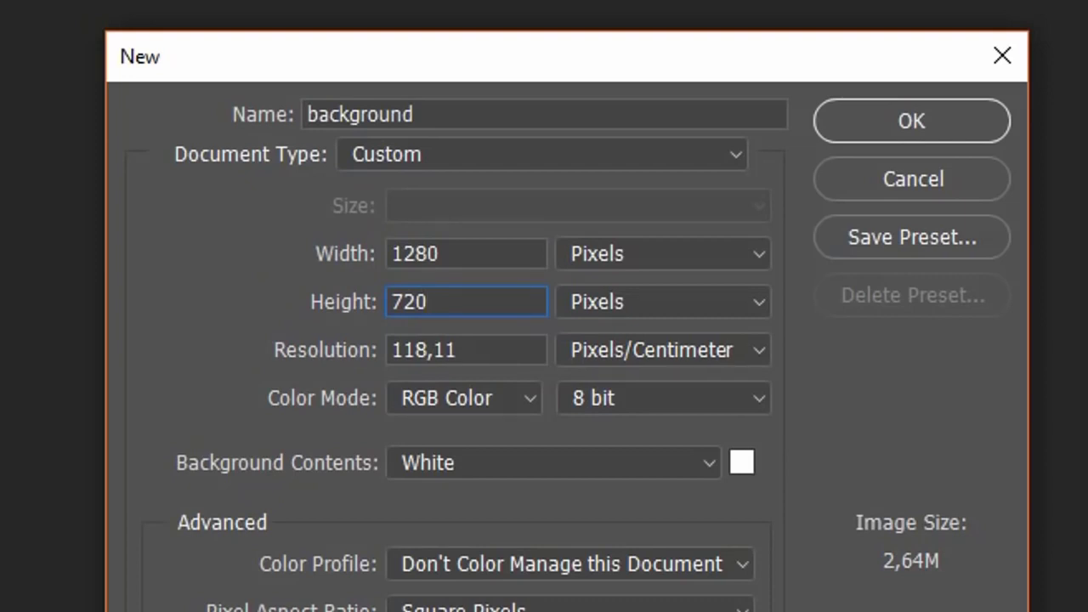
pyautogui.click(876, 134)
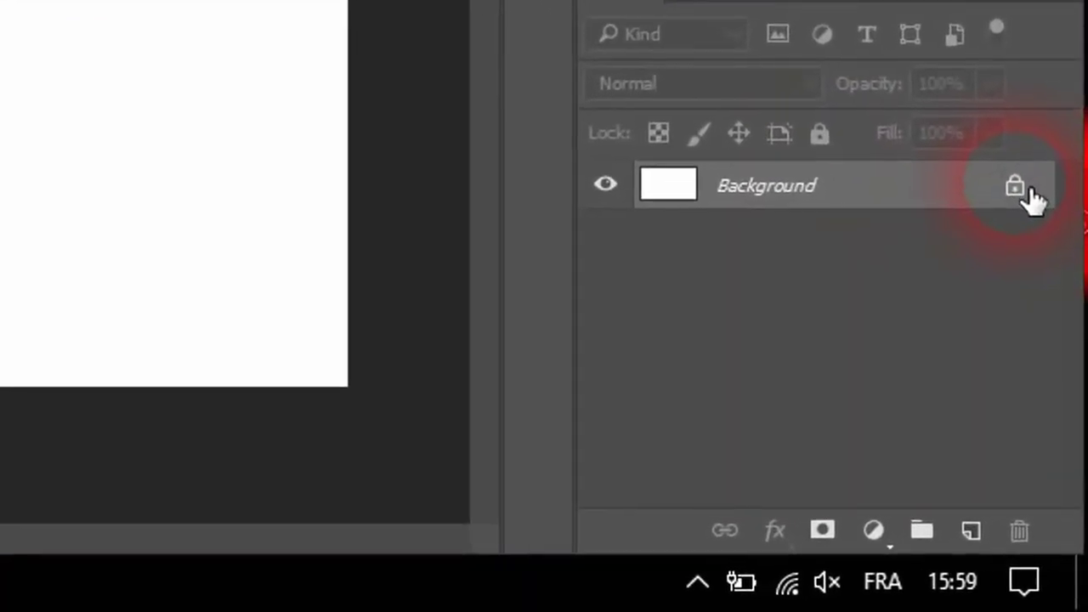
# - Unlock the Background layer and fill vertical rectangles with teal, green, orange and yellow, each on its own new layer
pyautogui.moveTo(1015, 186); pyautogui.dragTo(1020, 530)
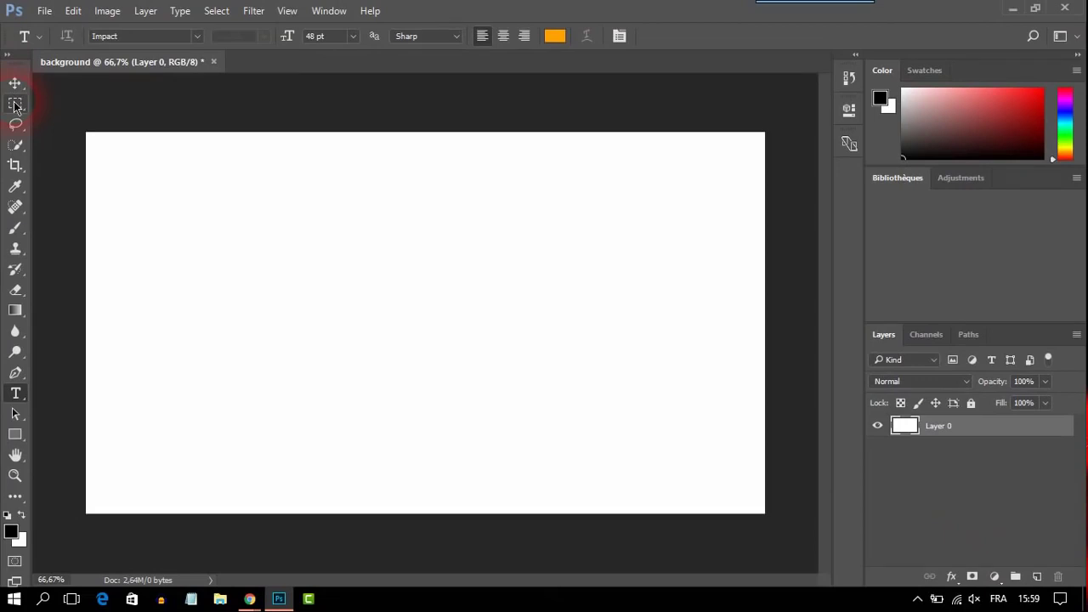
pyautogui.click(16, 103)
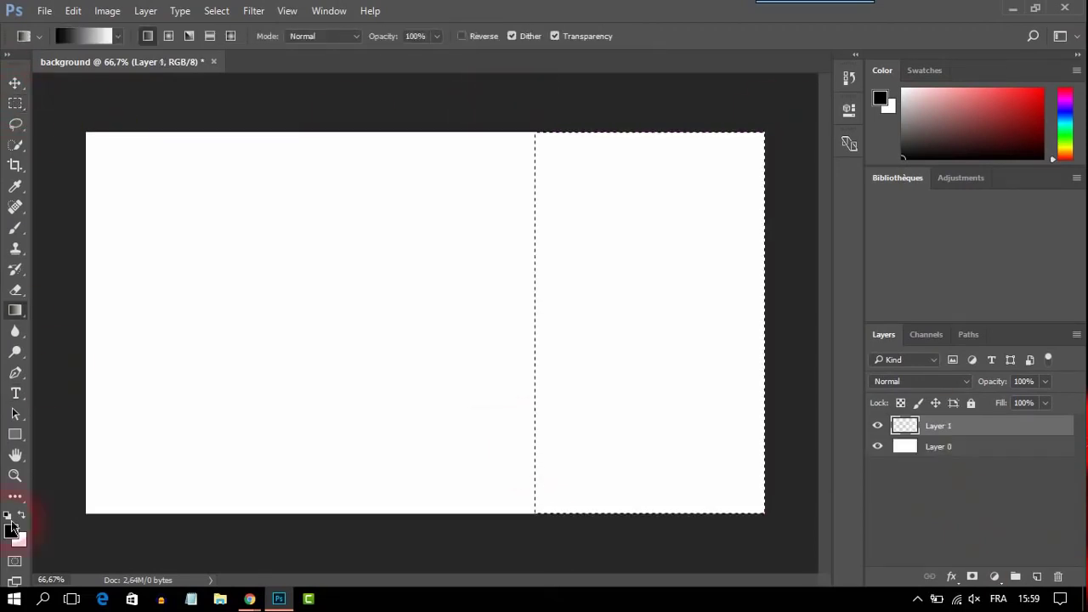
pyautogui.click(621, 345)
pyautogui.click(450, 365)
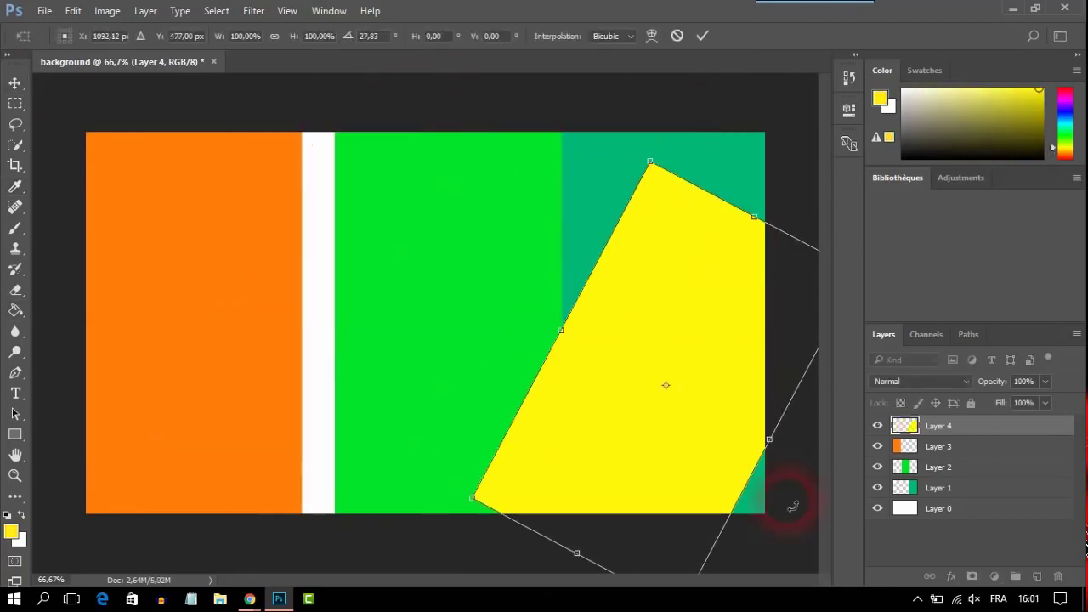
# - Rotate and reposition the yellow, green and orange rectangles so they form overlapping slanted stripes across the canvas
pyautogui.moveTo(790, 502); pyautogui.dragTo(486, 255)
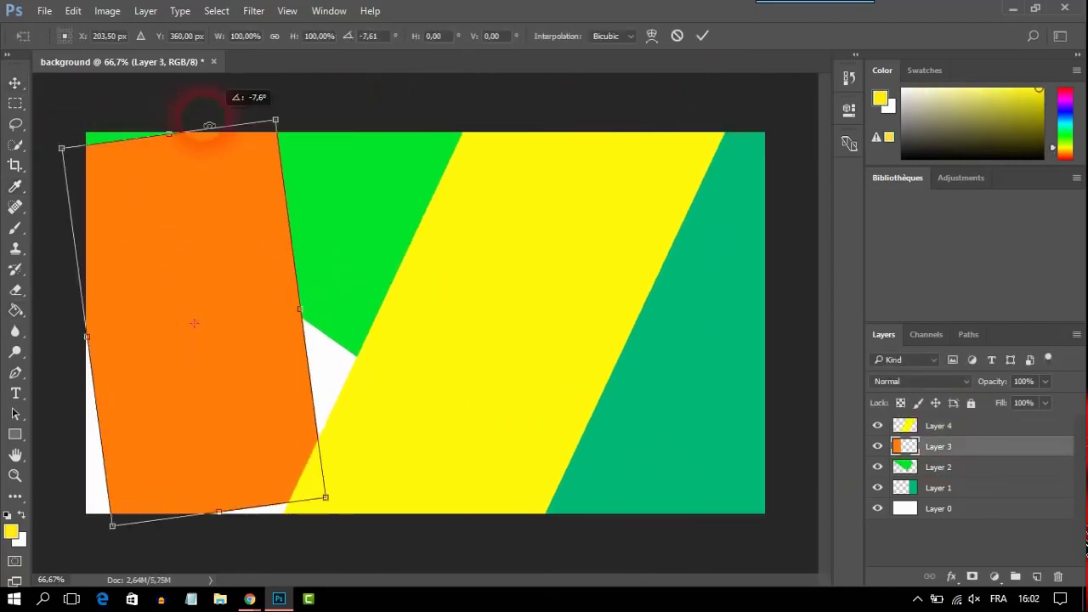
pyautogui.moveTo(321, 498); pyautogui.dragTo(376, 552)
pyautogui.press('Return')
# - Add drop shadows to the yellow and orange stripe layers, adjusting the shadow size
pyautogui.doubleClick(1003, 447)
pyautogui.moveTo(906, 244); pyautogui.dragTo(886, 243)
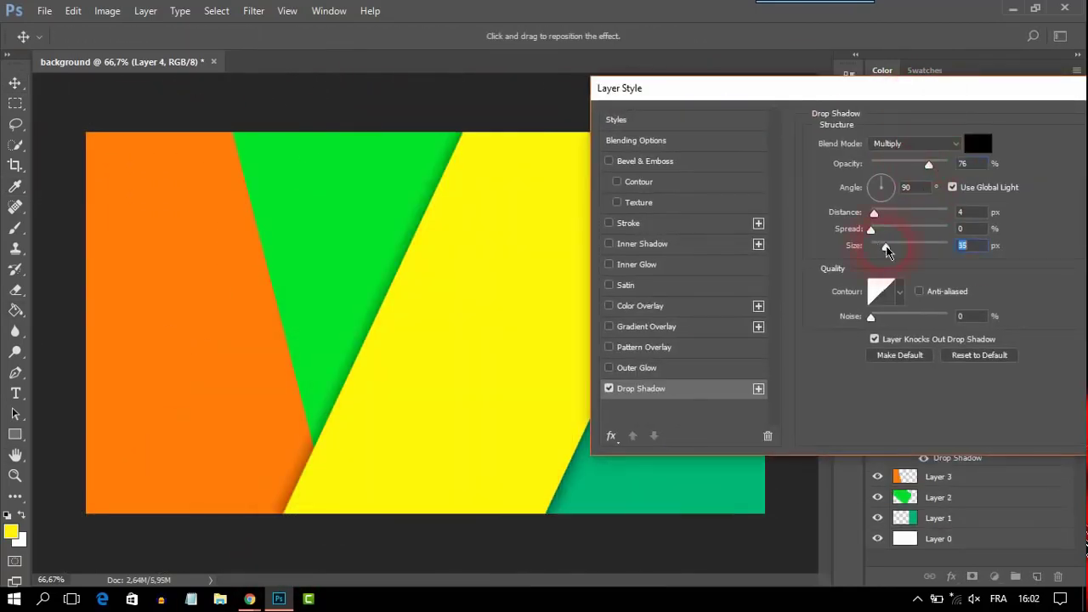
pyautogui.click(993, 115)
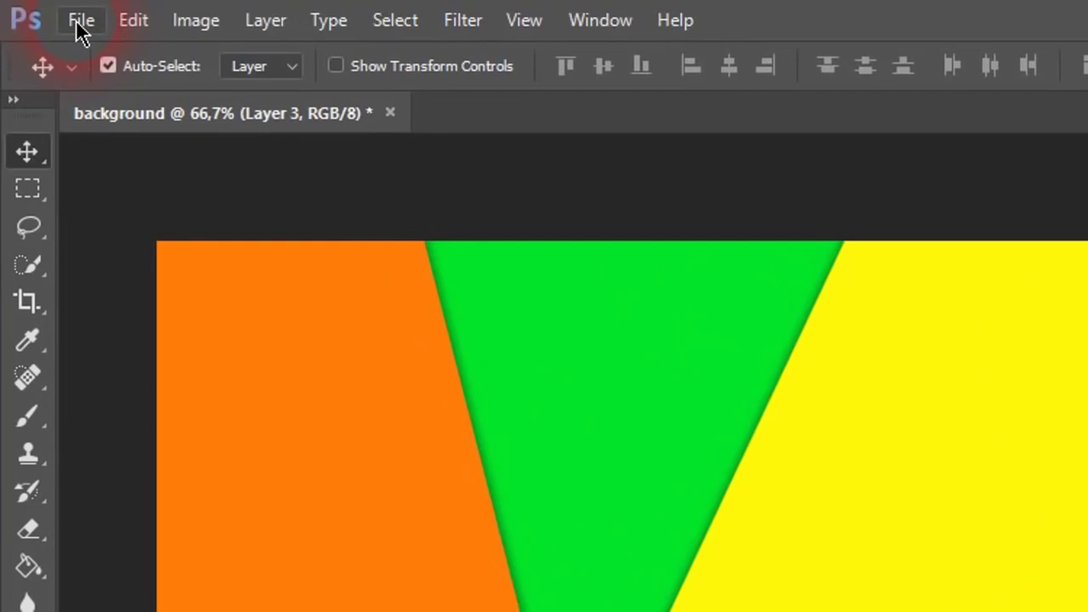
# - Save the artwork as a JPEG named background in the Pro1 folder with quality 8, and close Photoshop
pyautogui.click(45, 14)
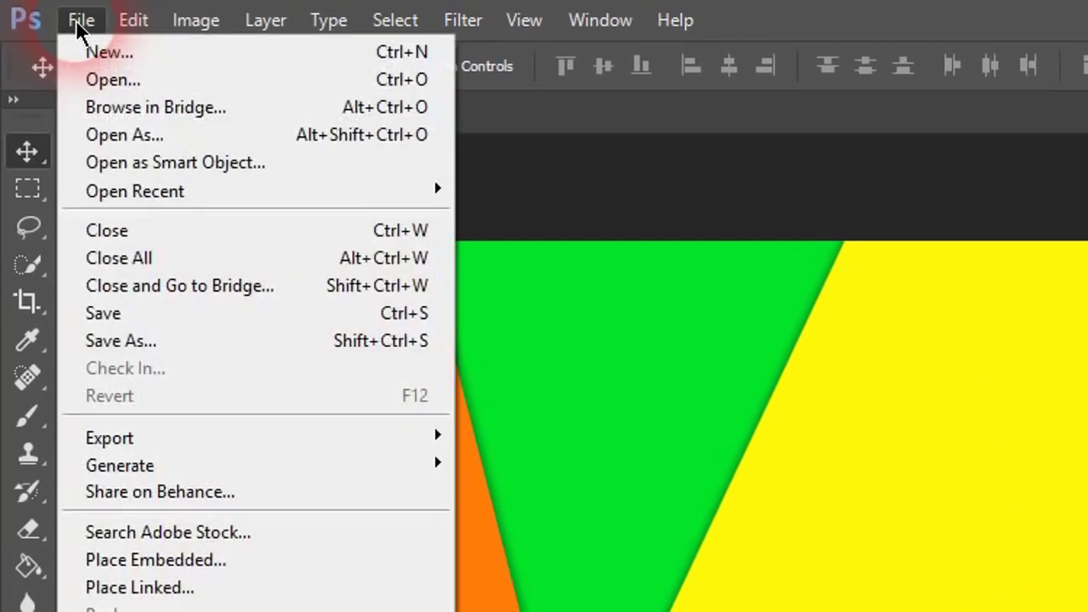
pyautogui.click(127, 343)
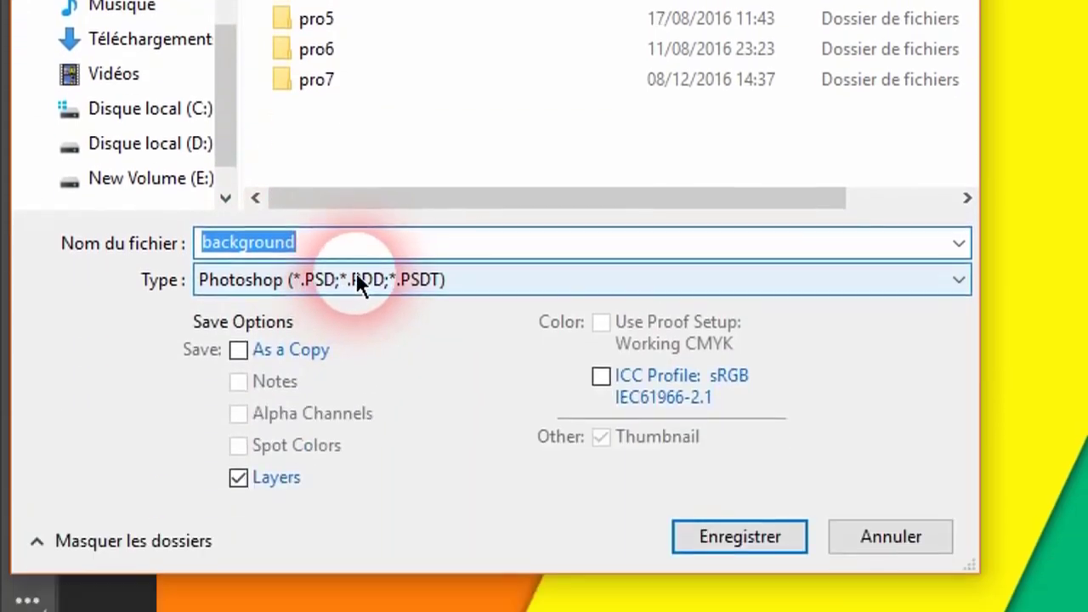
pyautogui.click(355, 281)
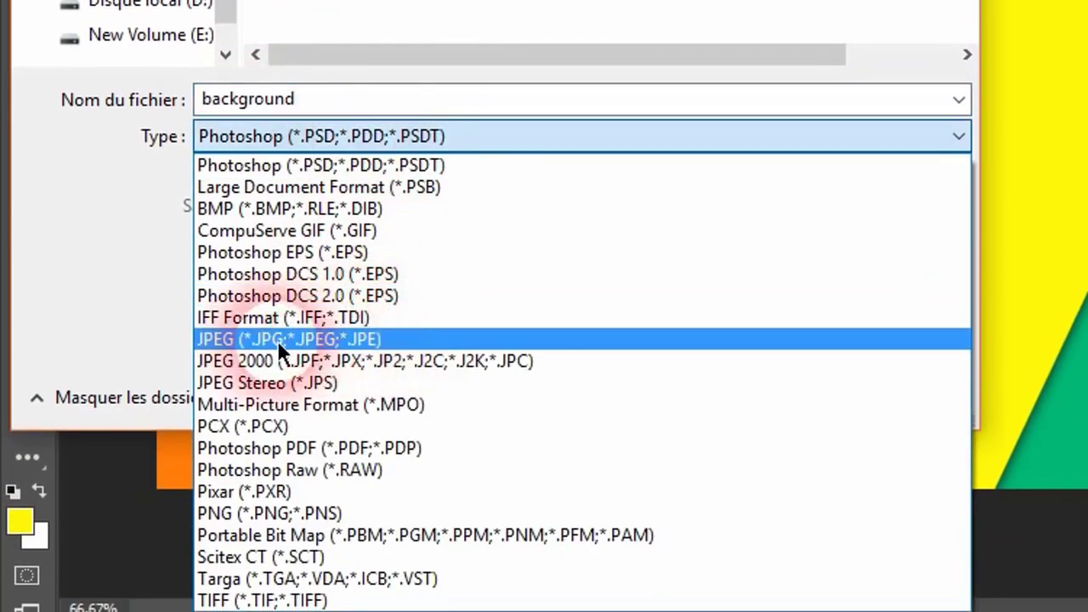
pyautogui.click(243, 339)
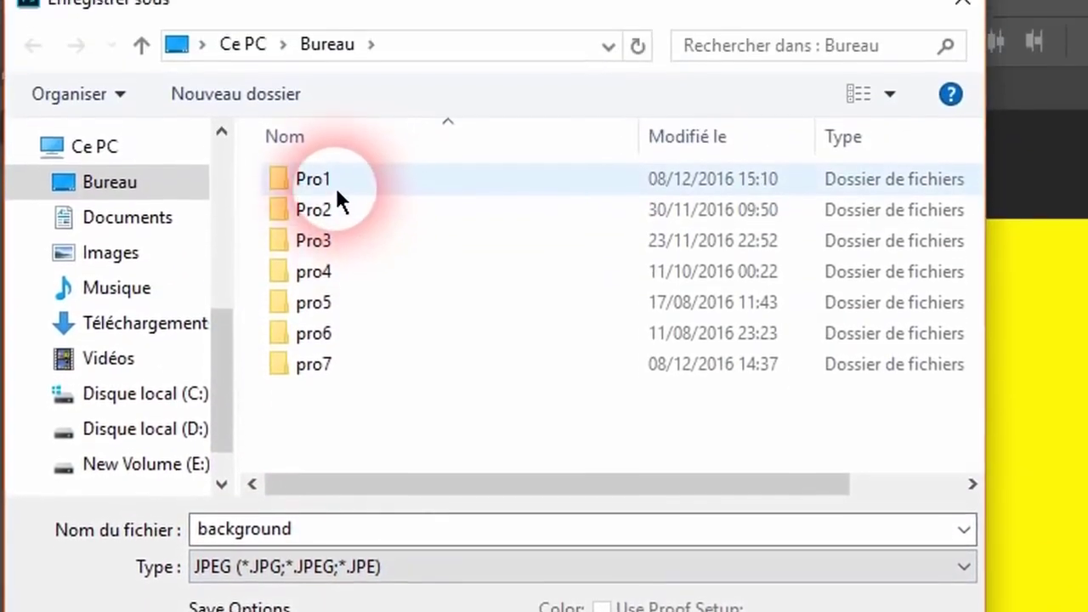
pyautogui.doubleClick(332, 181)
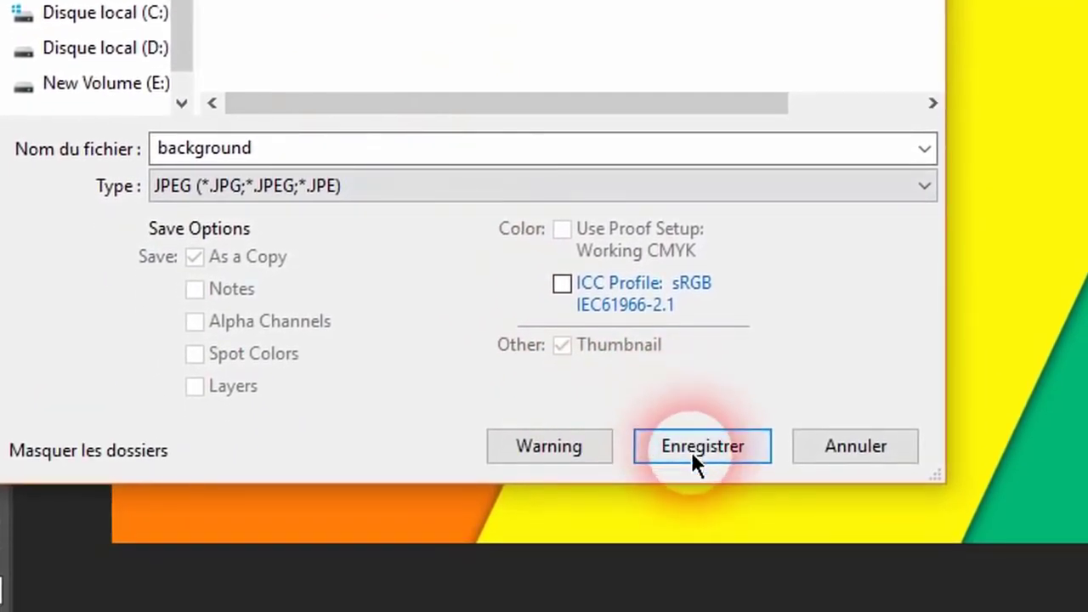
pyautogui.click(690, 449)
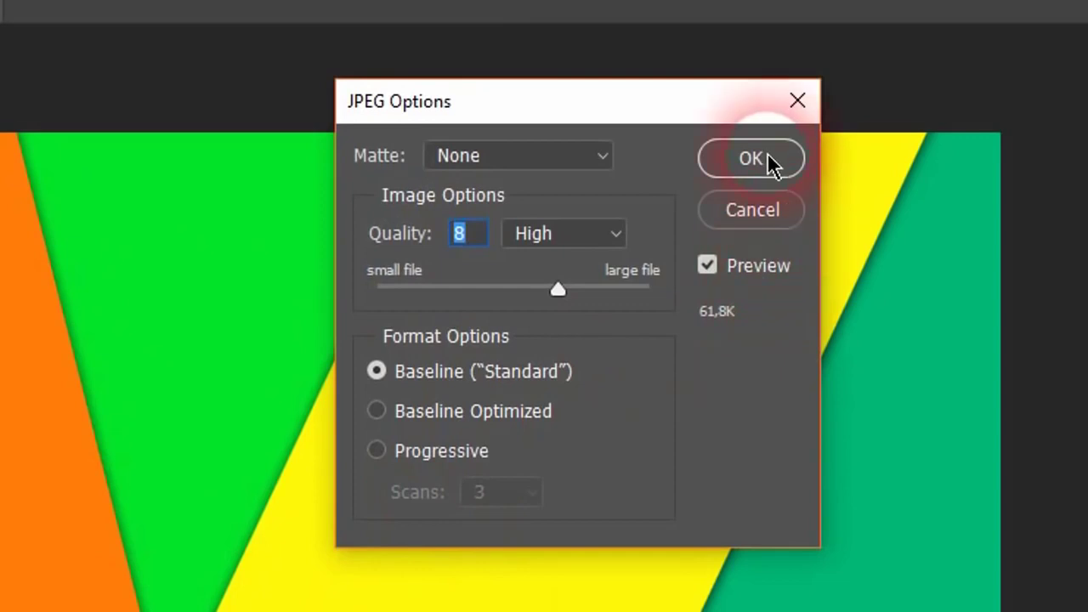
pyautogui.click(769, 160)
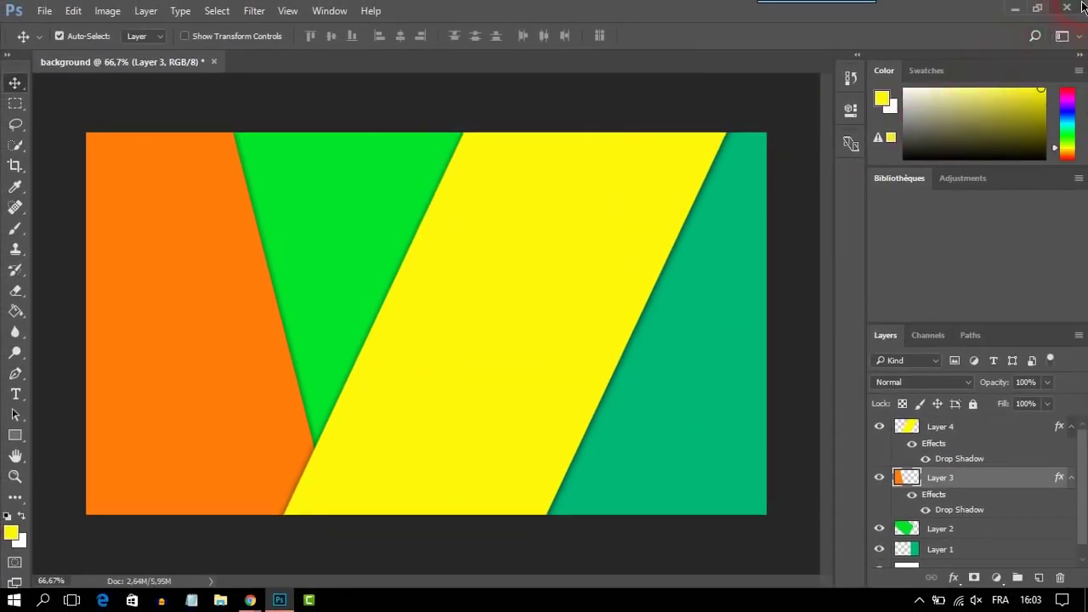
pyautogui.click(1086, 17)
pyautogui.click(550, 237)
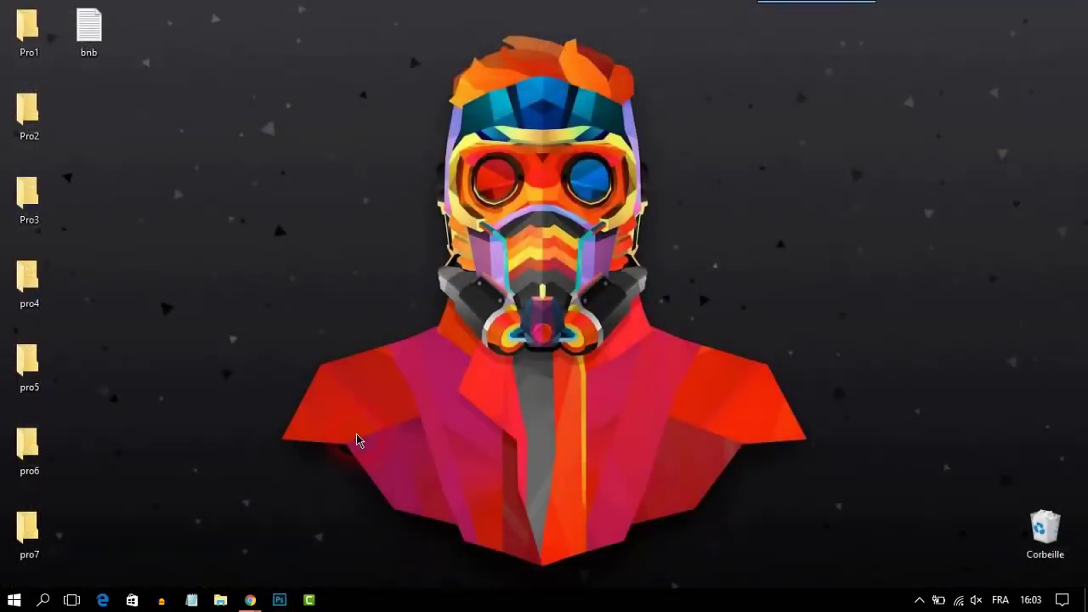
# - Launch Camtasia and start a new project
pyautogui.click(308, 600)
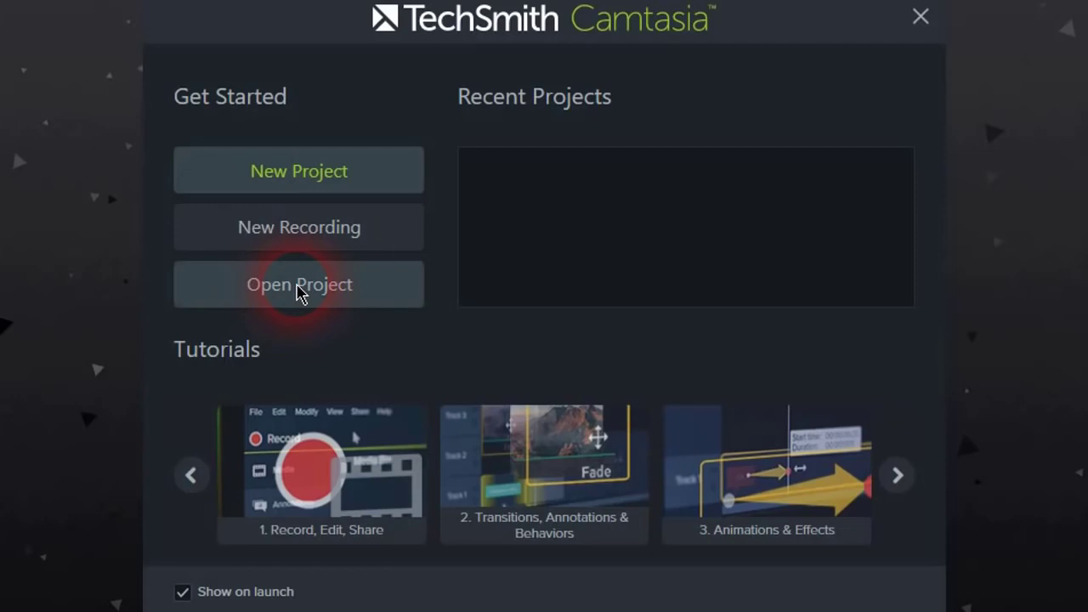
pyautogui.click(295, 177)
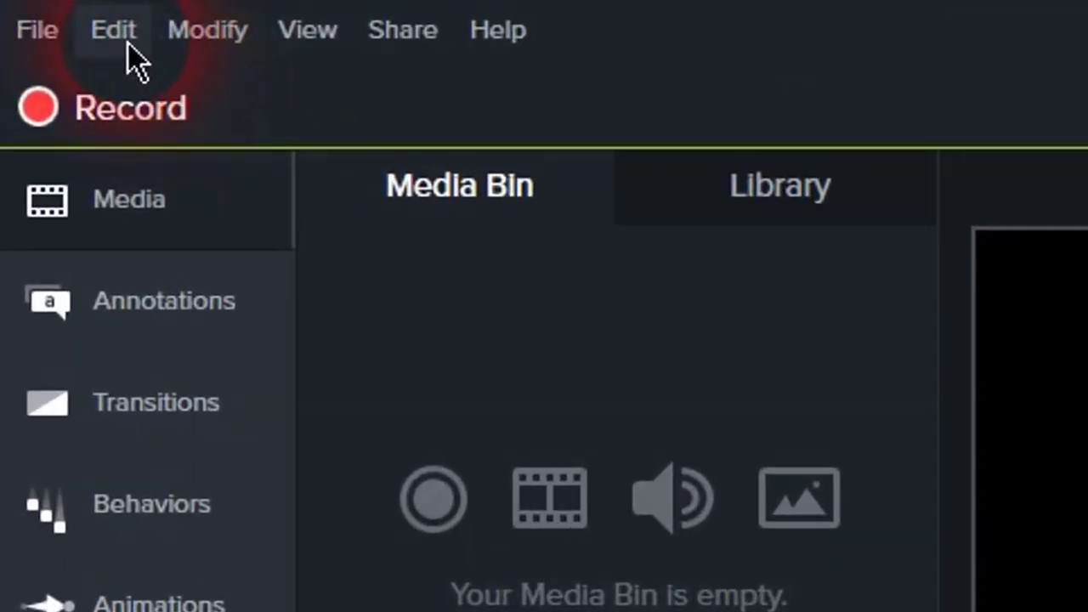
# - Check the timing defaults in the program preferences and set the default canvas dimensions to 720p HD (1280x720)
pyautogui.click(43, 13)
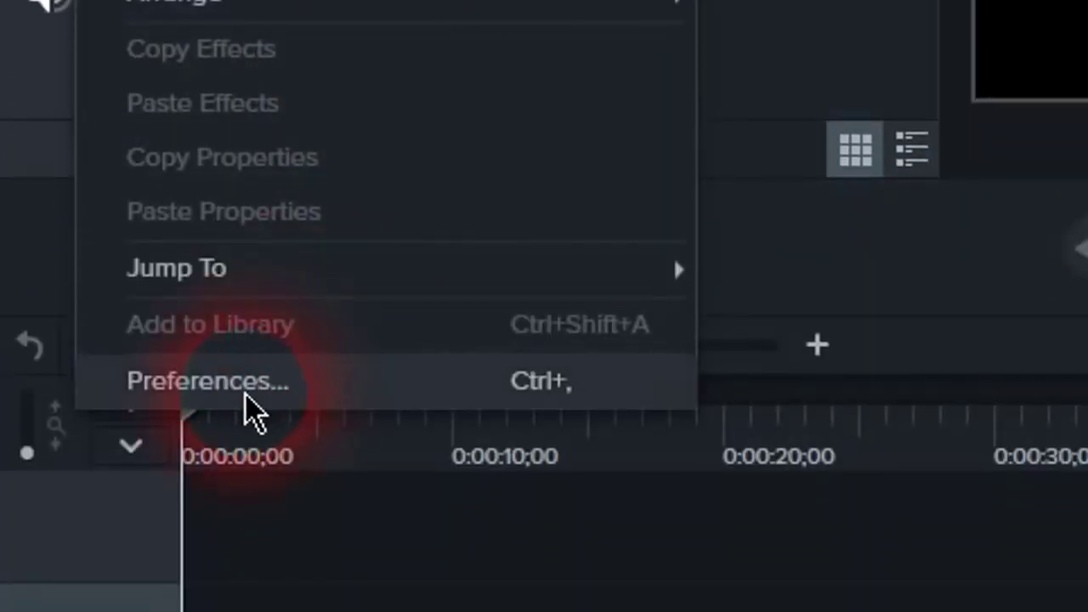
pyautogui.click(245, 396)
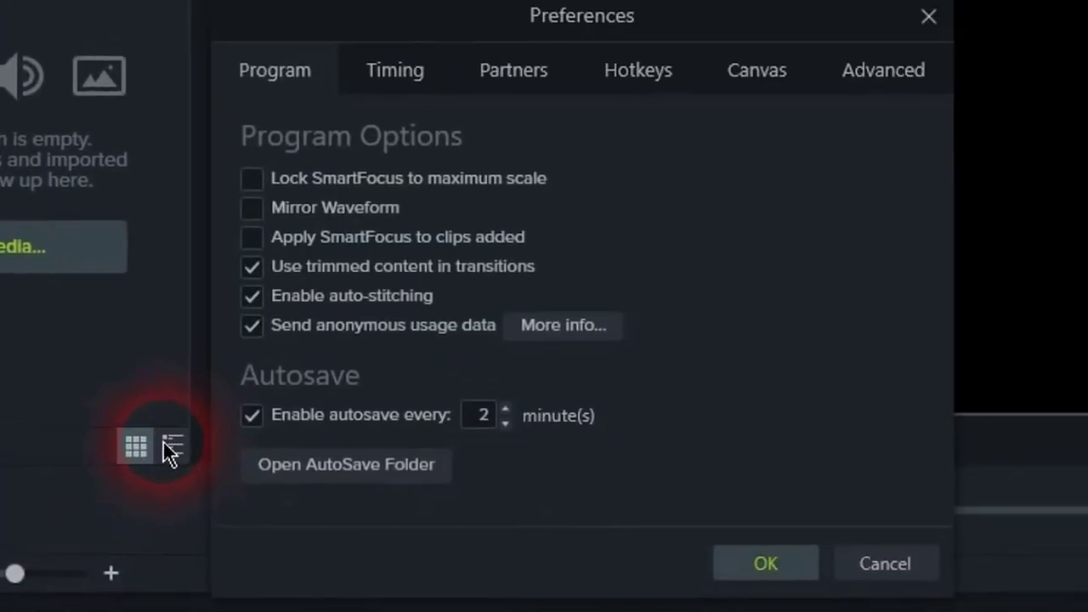
pyautogui.click(414, 75)
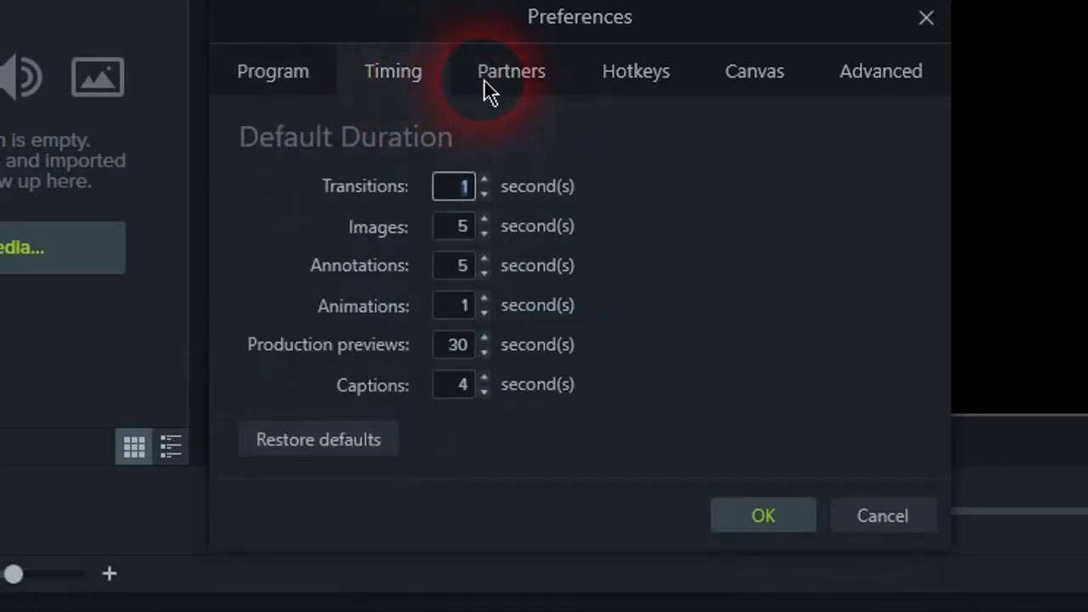
pyautogui.click(764, 81)
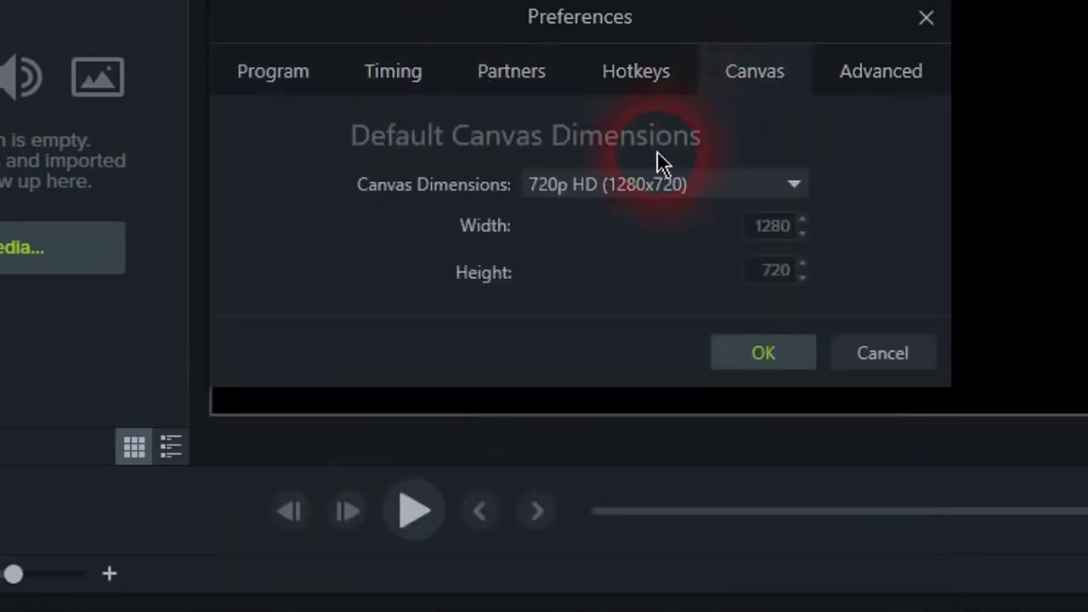
pyautogui.click(668, 194)
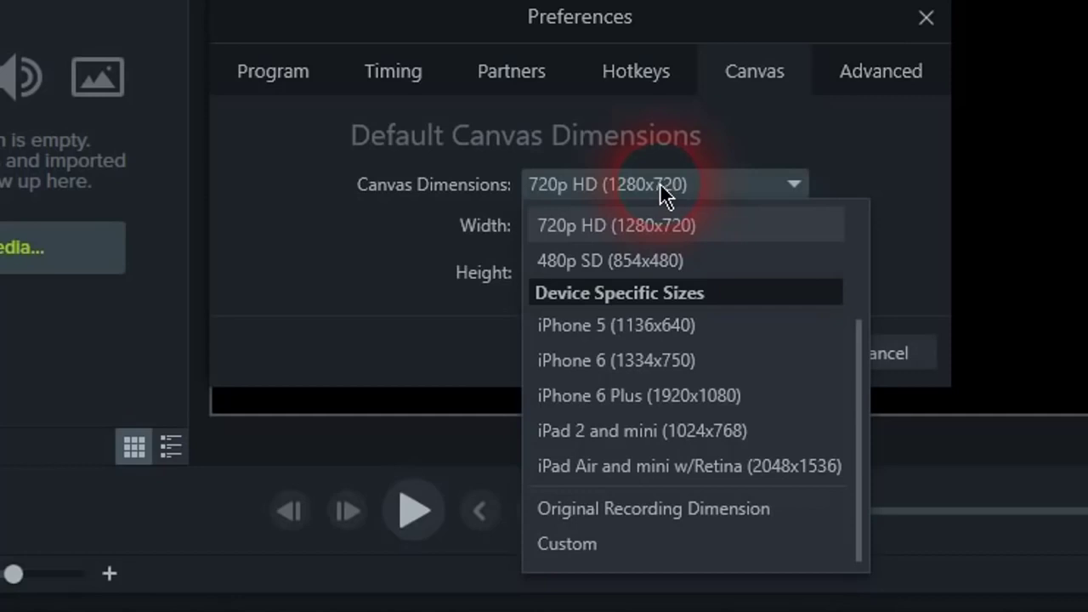
pyautogui.click(664, 193)
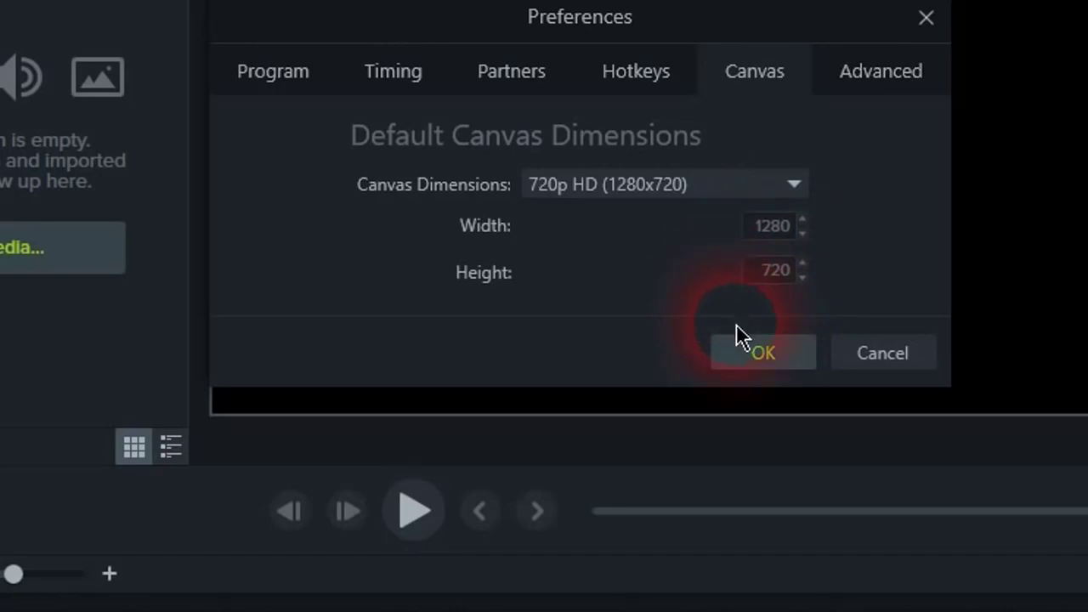
pyautogui.click(772, 354)
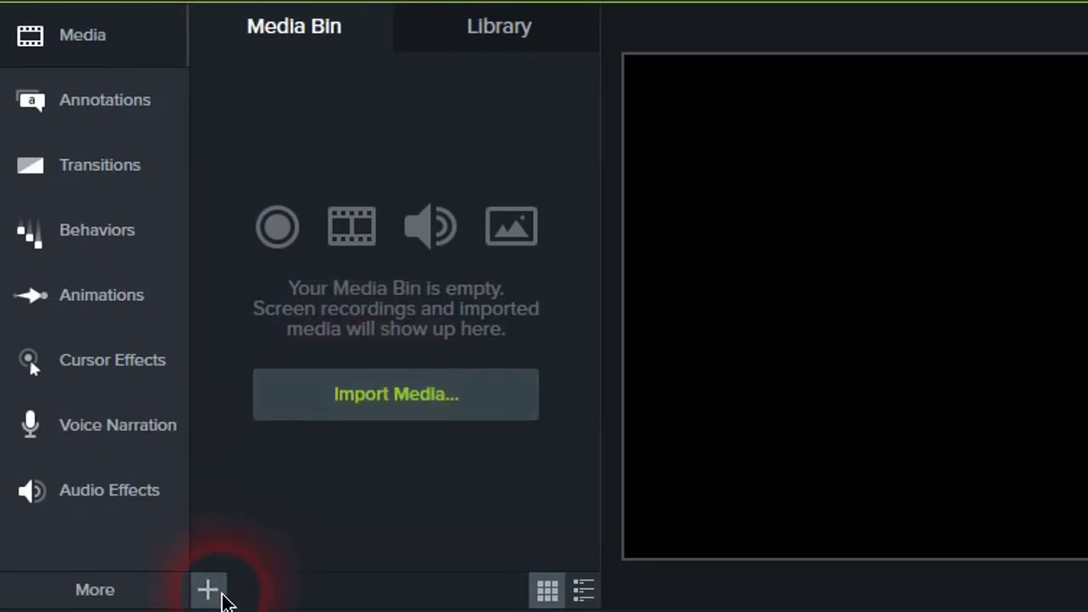
# - Examine the media import options and the Library's asset folders, including the contents of Music Tracks
pyautogui.click(208, 591)
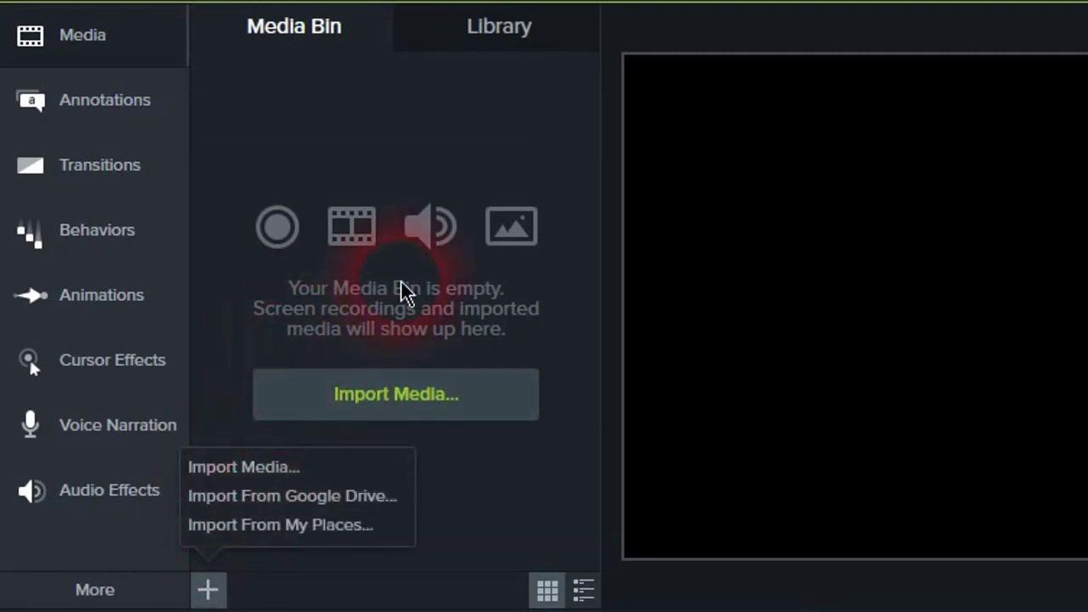
pyautogui.click(448, 102)
pyautogui.click(480, 44)
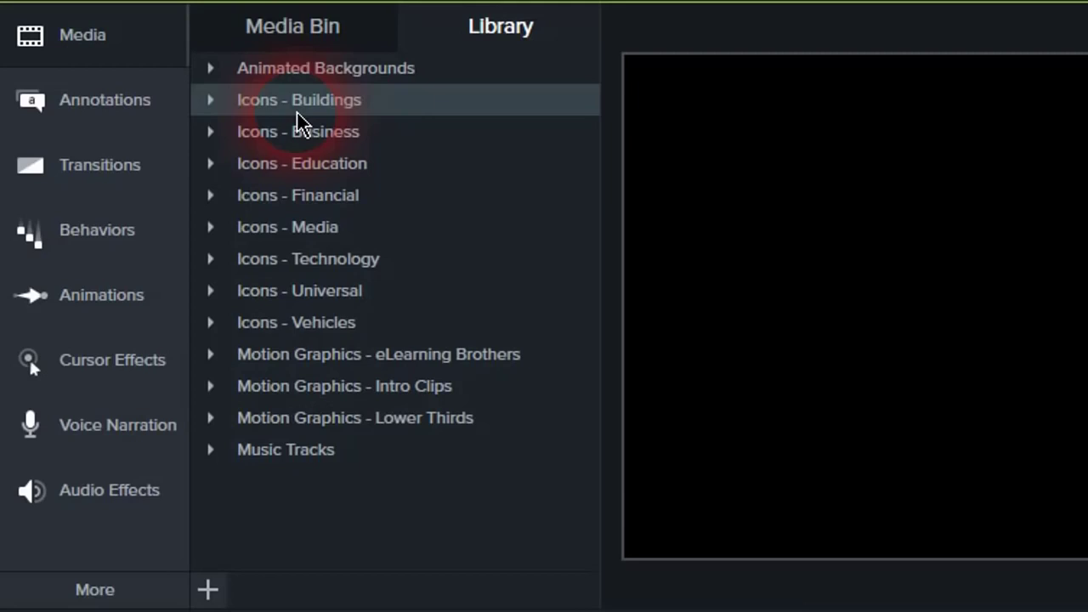
pyautogui.click(213, 450)
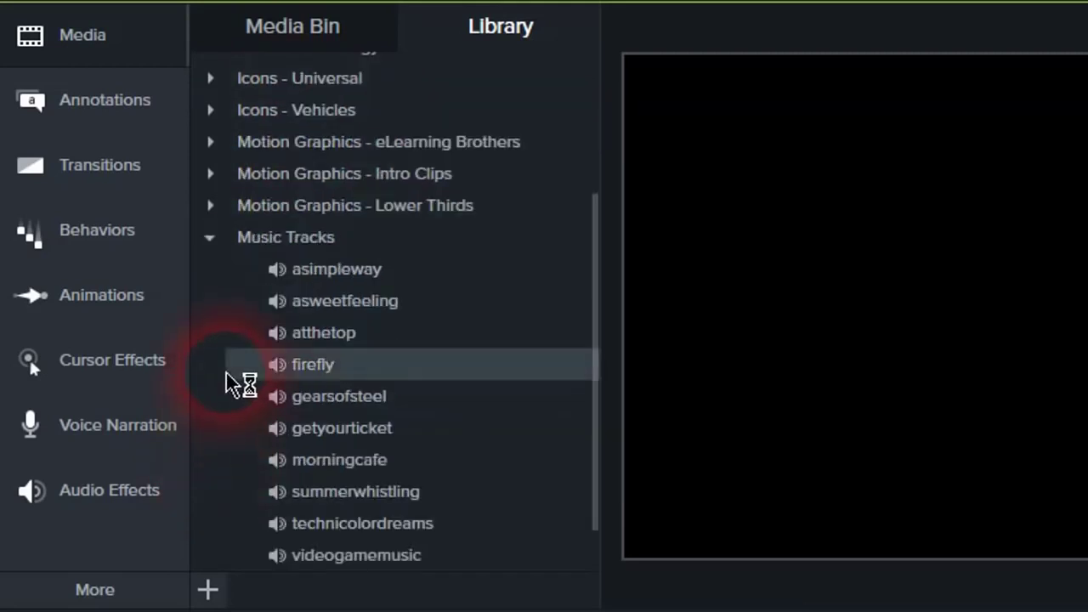
pyautogui.click(212, 237)
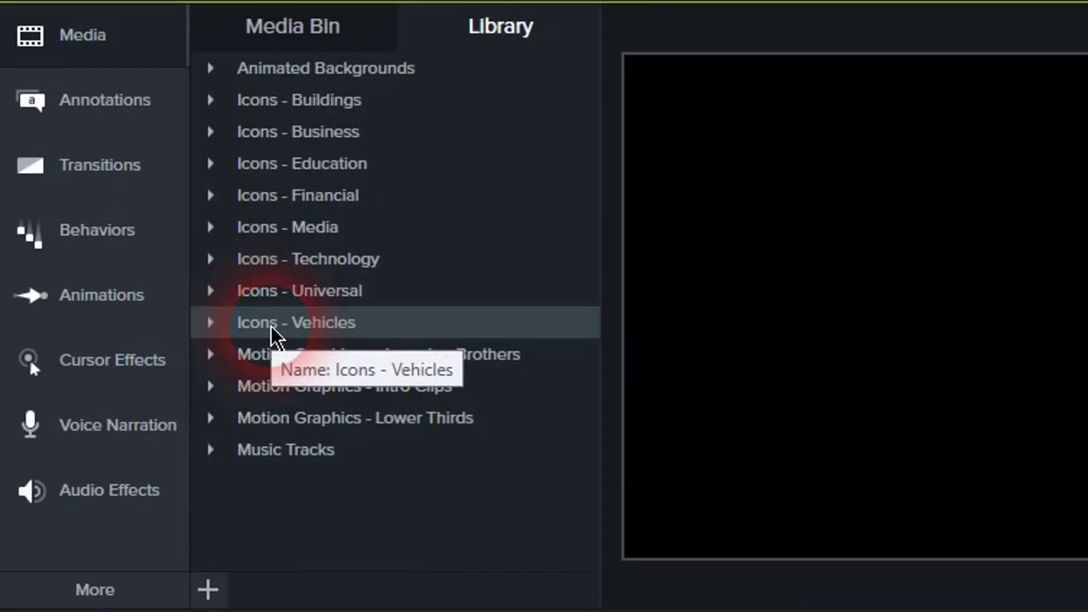
# - Browse the annotation categories in all styles: callouts, arrows and lines, shapes, blur and highlight, sketch motion and keystroke callouts
pyautogui.click(118, 132)
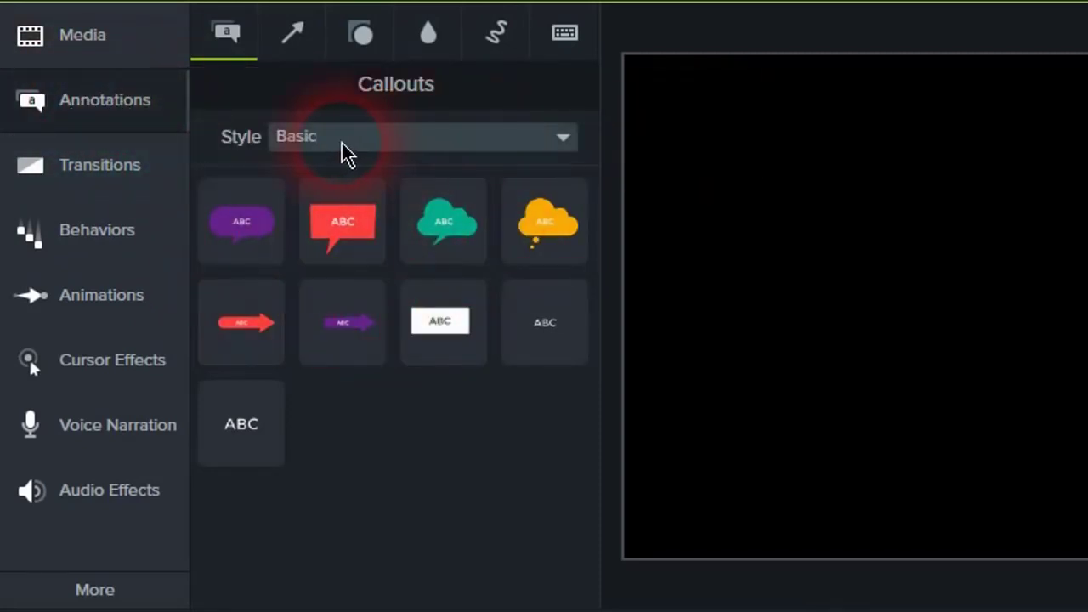
pyautogui.click(321, 153)
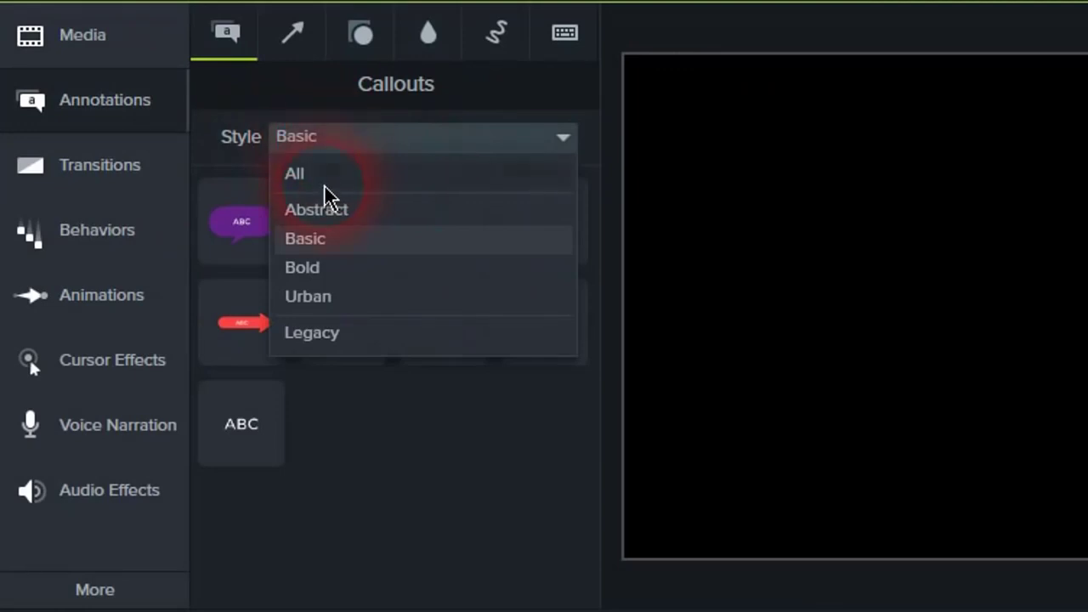
pyautogui.click(325, 182)
pyautogui.scroll(-5, 376, 275)
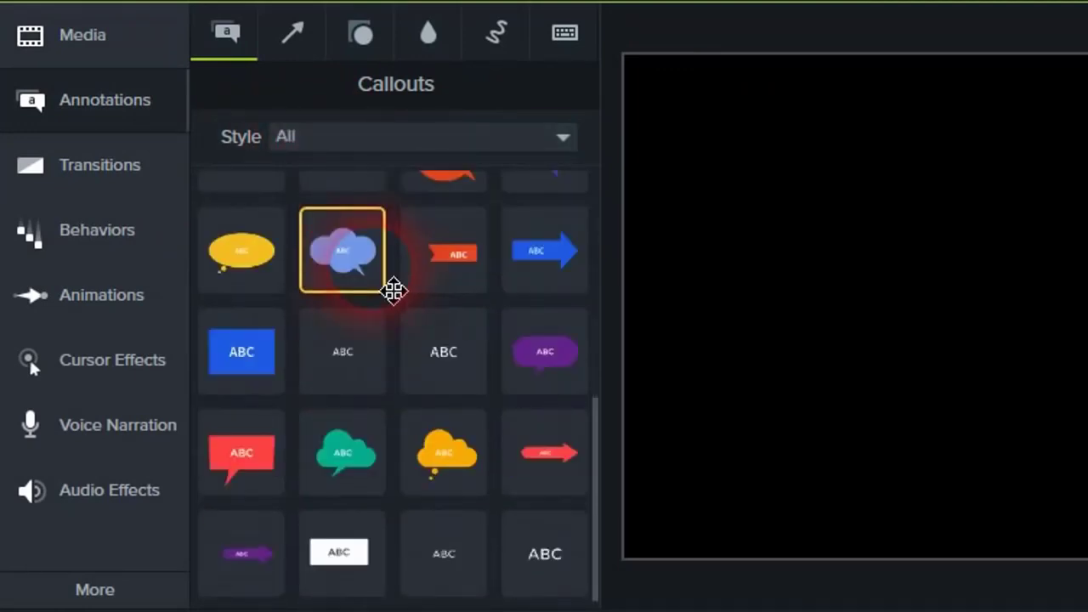
pyautogui.scroll(5, 394, 291)
pyautogui.click(301, 42)
pyautogui.scroll(-5, 385, 270)
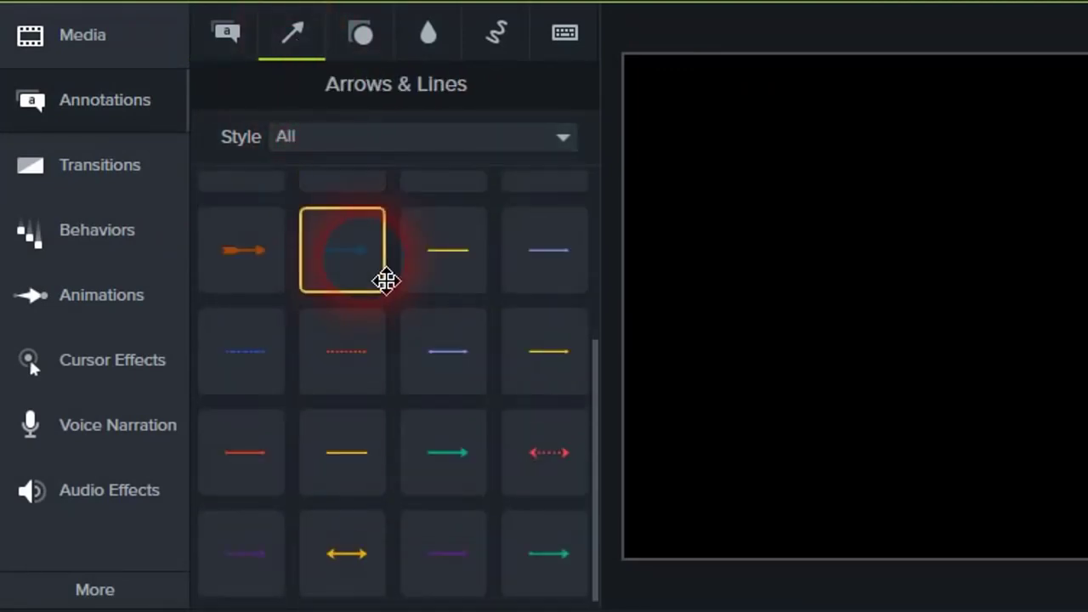
pyautogui.scroll(5, 378, 238)
pyautogui.click(362, 53)
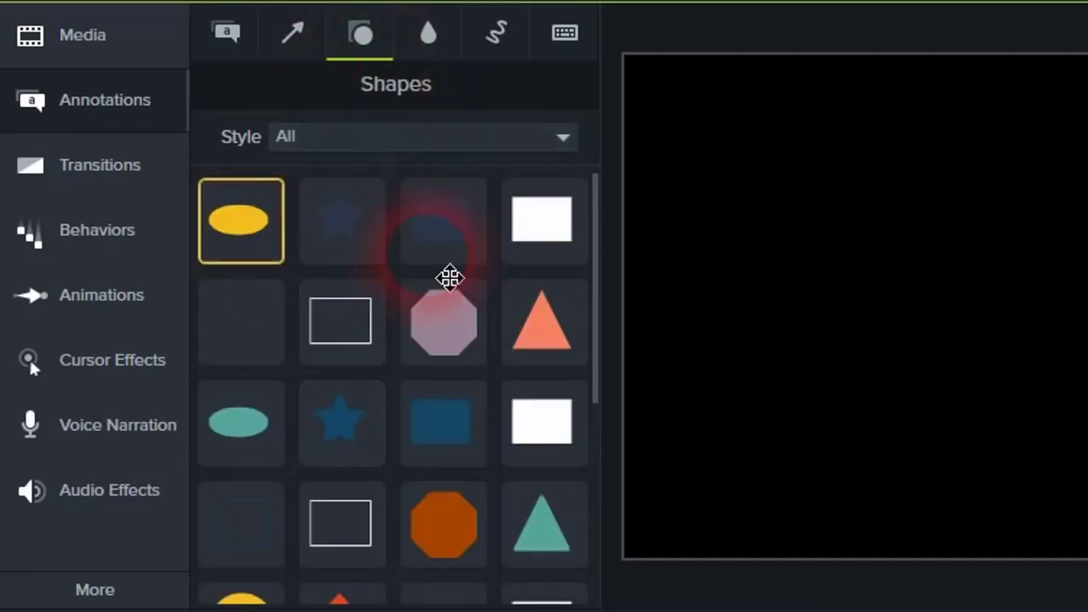
pyautogui.click(449, 51)
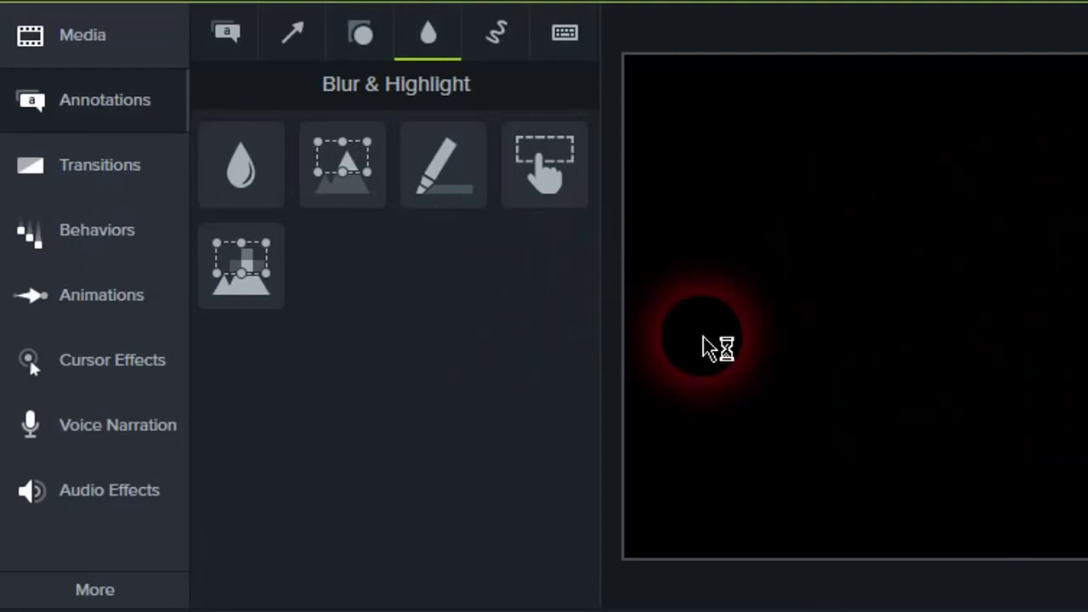
pyautogui.click(502, 44)
pyautogui.click(579, 52)
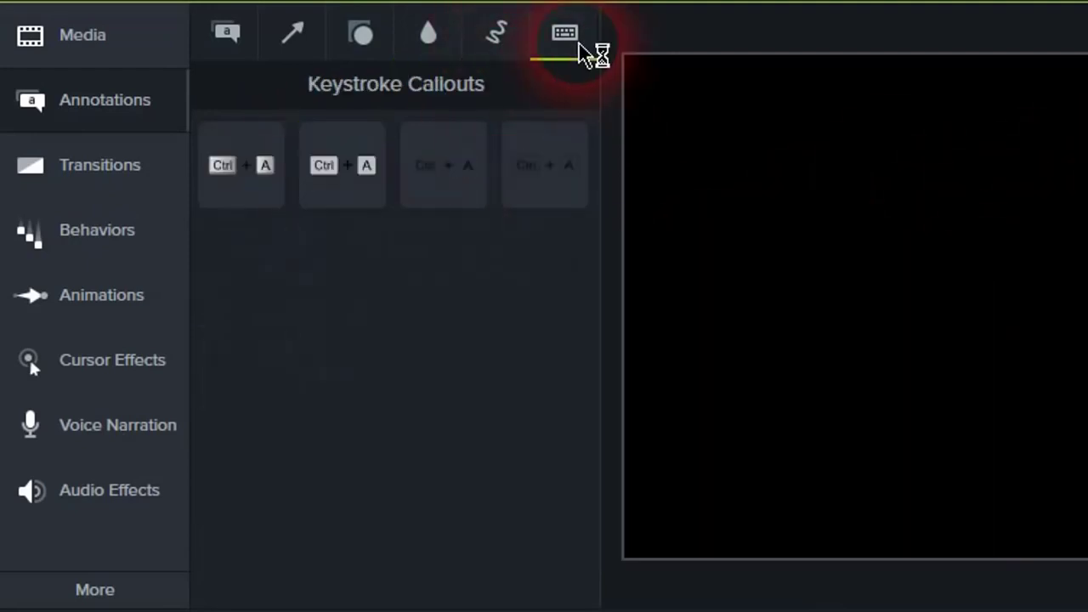
# - Review the available transitions, behaviors, zoom-and-pan animations and cursor effects
pyautogui.click(95, 183)
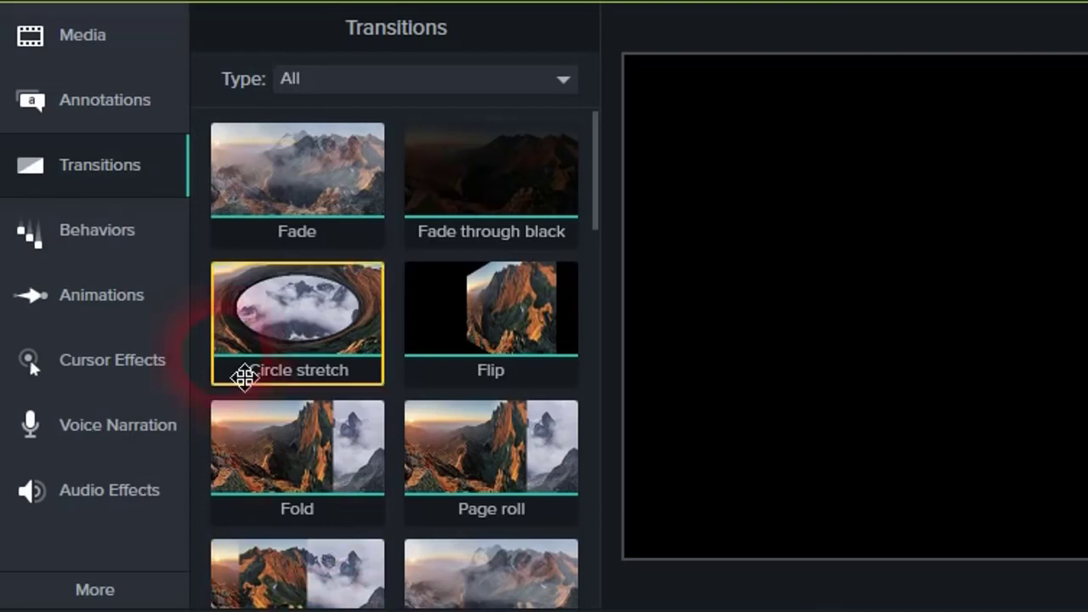
pyautogui.click(145, 257)
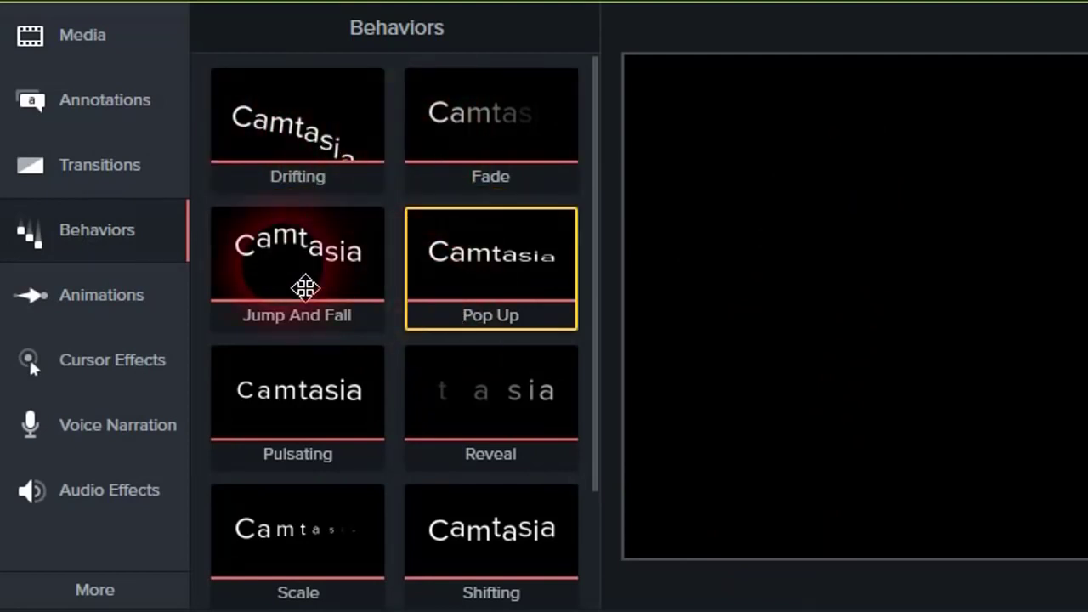
pyautogui.click(115, 297)
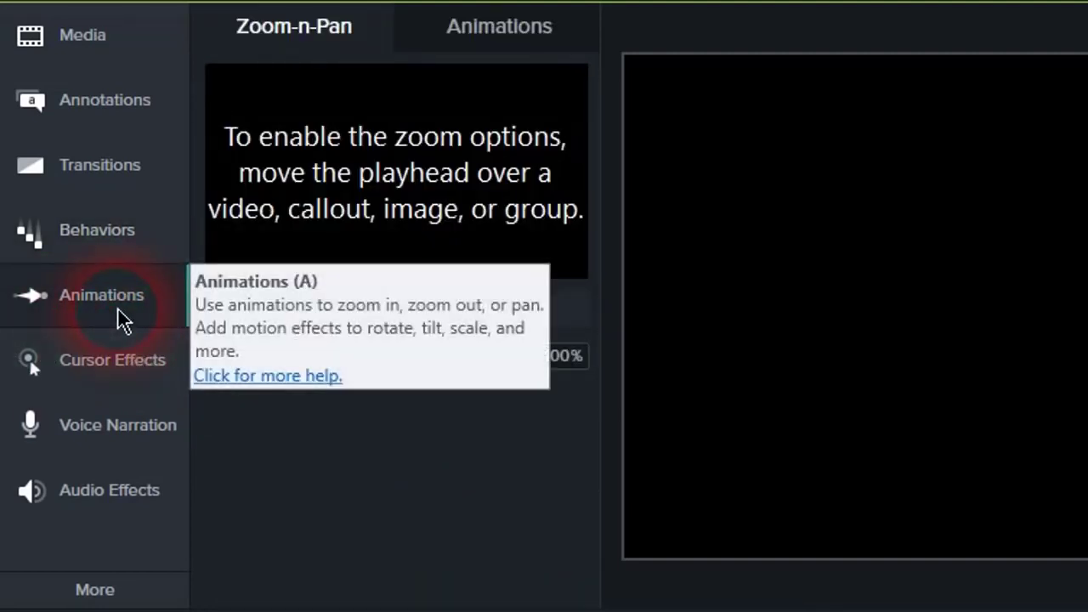
pyautogui.click(109, 372)
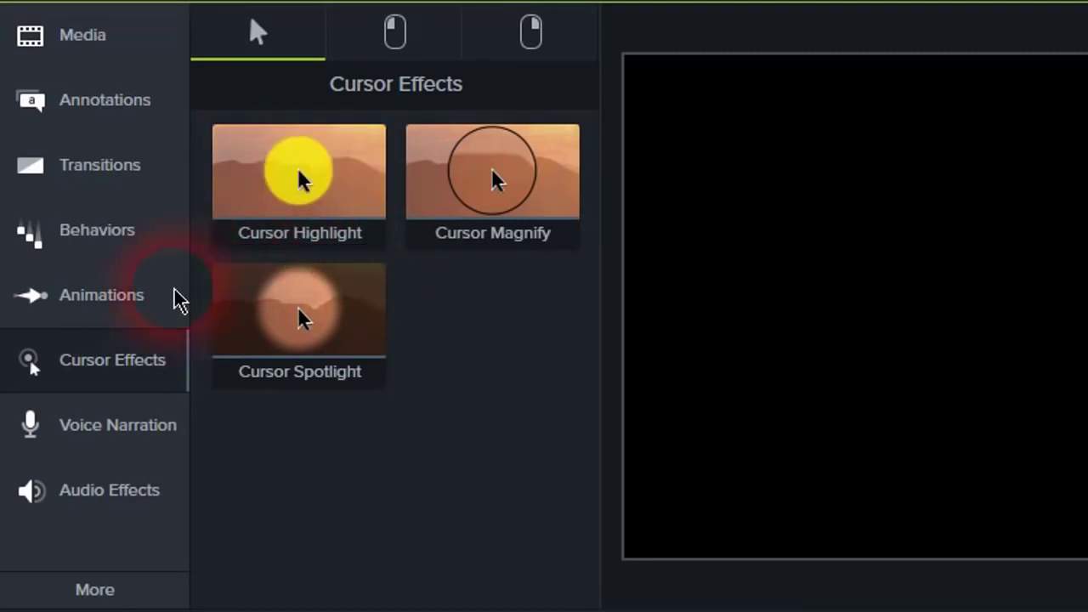
# - Review the voice narration recording options, the audio effects and the visual effects
pyautogui.click(94, 448)
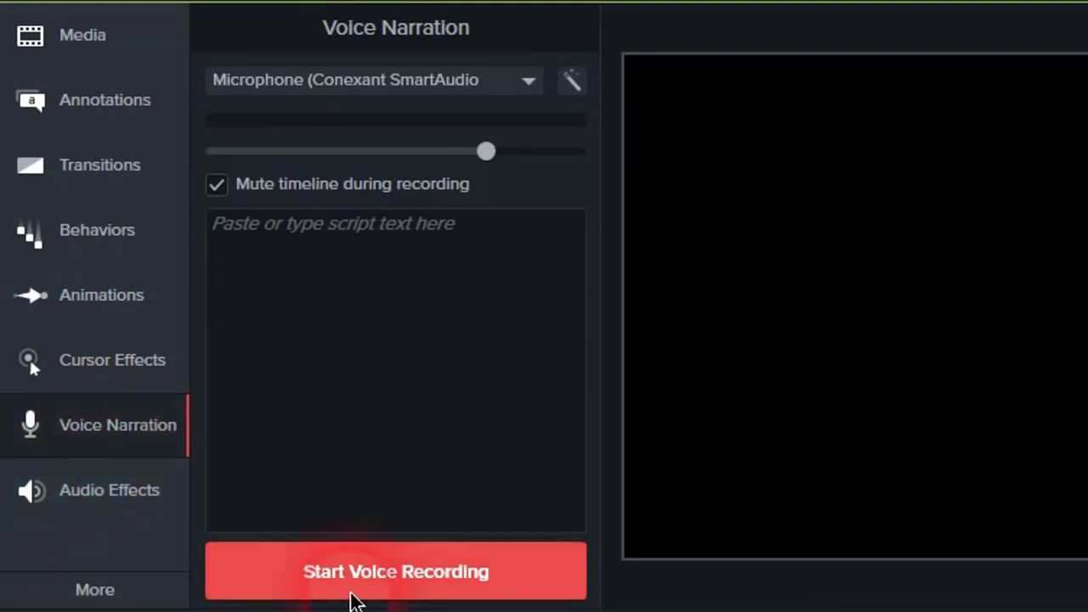
pyautogui.click(330, 579)
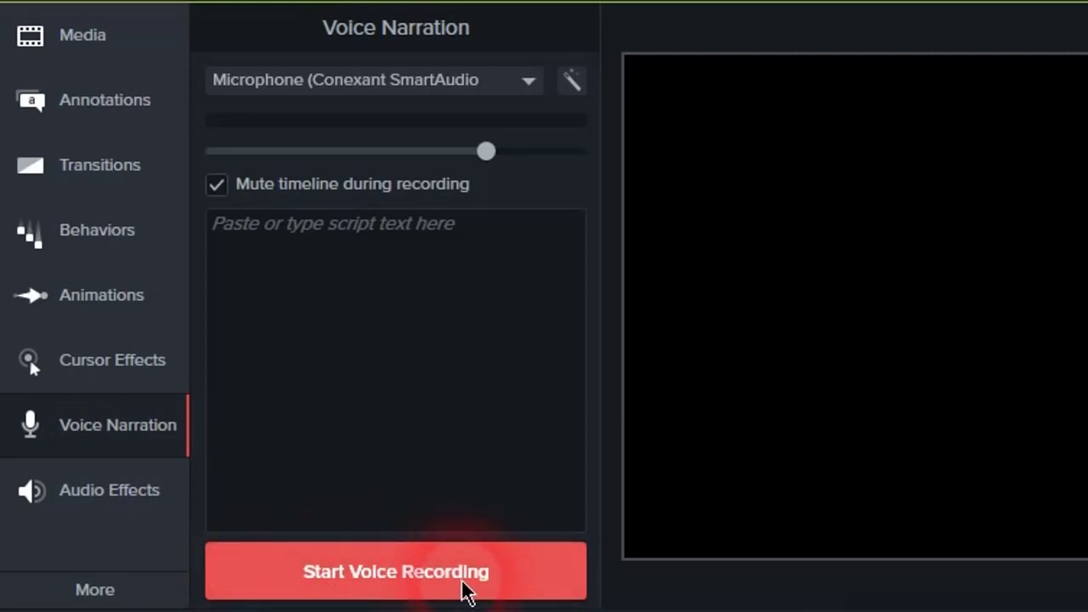
pyautogui.click(61, 495)
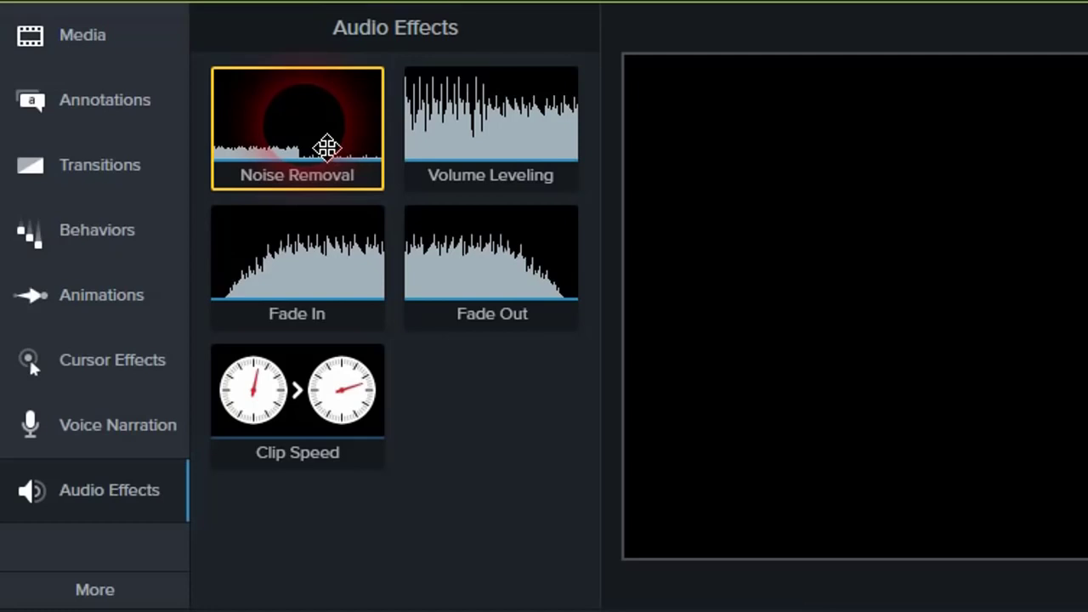
pyautogui.moveTo(326, 146); pyautogui.dragTo(303, 190)
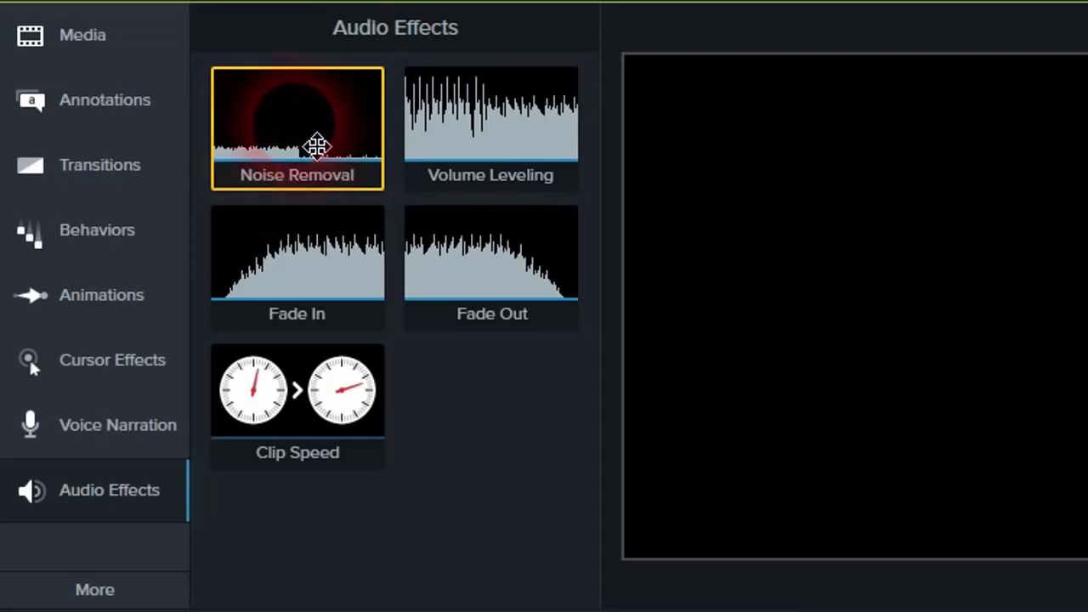
pyautogui.click(121, 593)
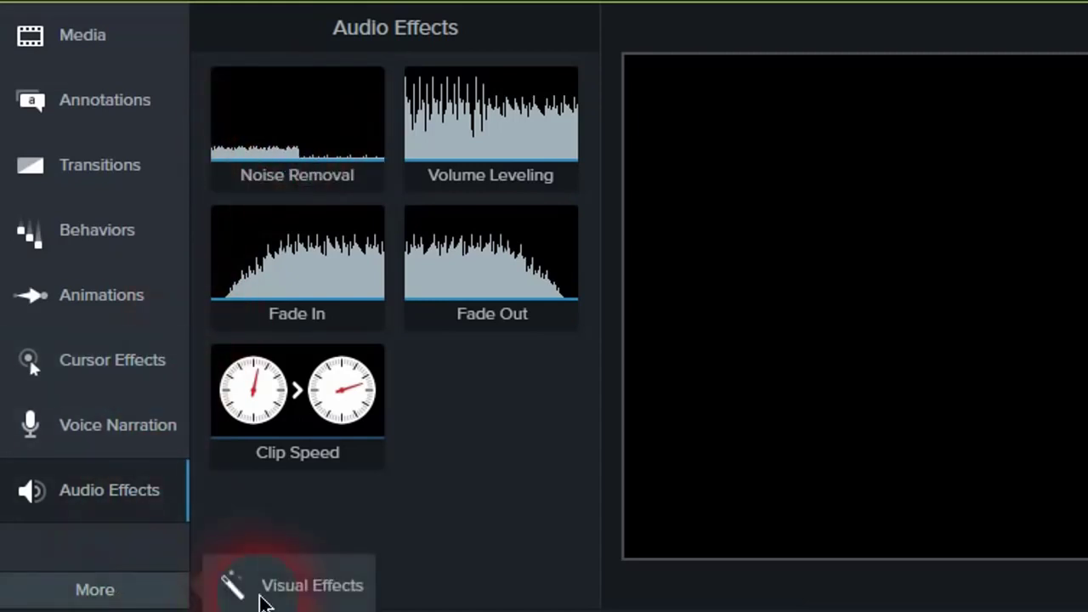
pyautogui.click(273, 595)
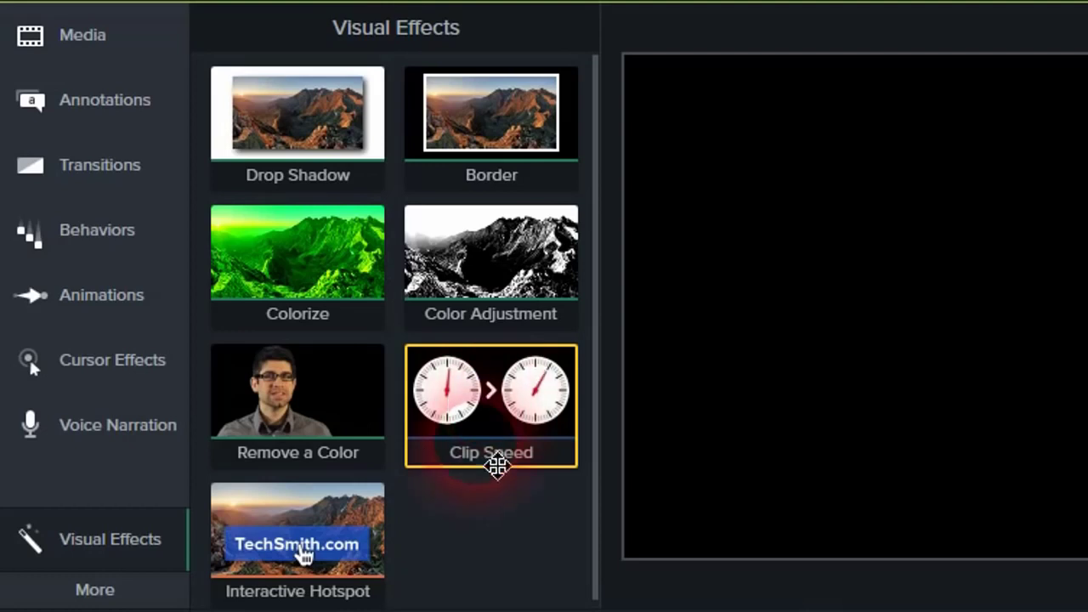
# - Import all four files from the desktop's Pro1 folder into the Media Bin: 1, 2016_12_08_15_08_54, background and the Pixel_F_Silver image
pyautogui.click(85, 38)
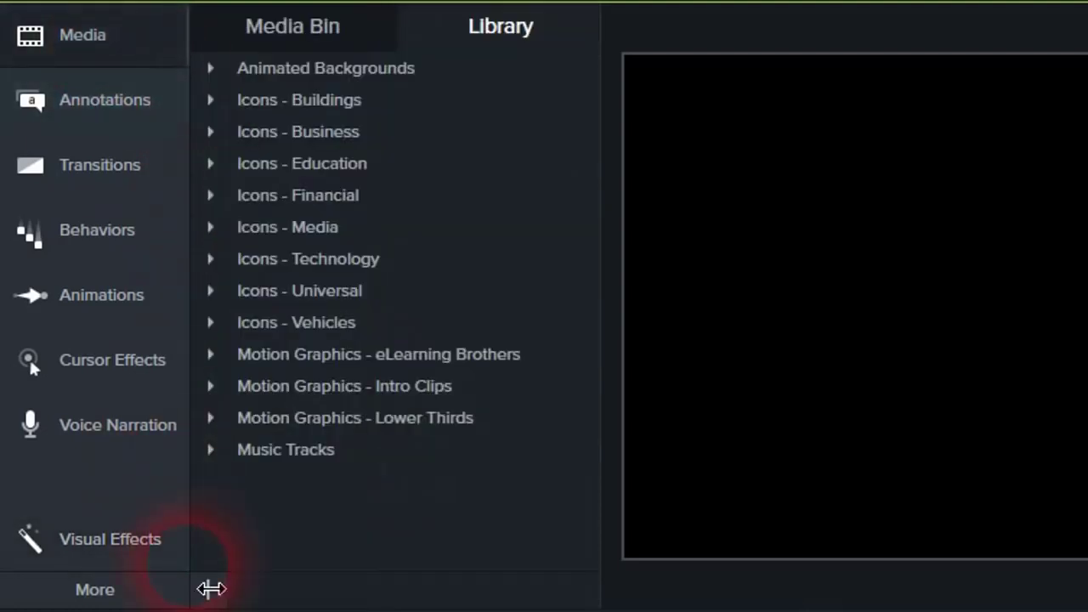
pyautogui.click(293, 34)
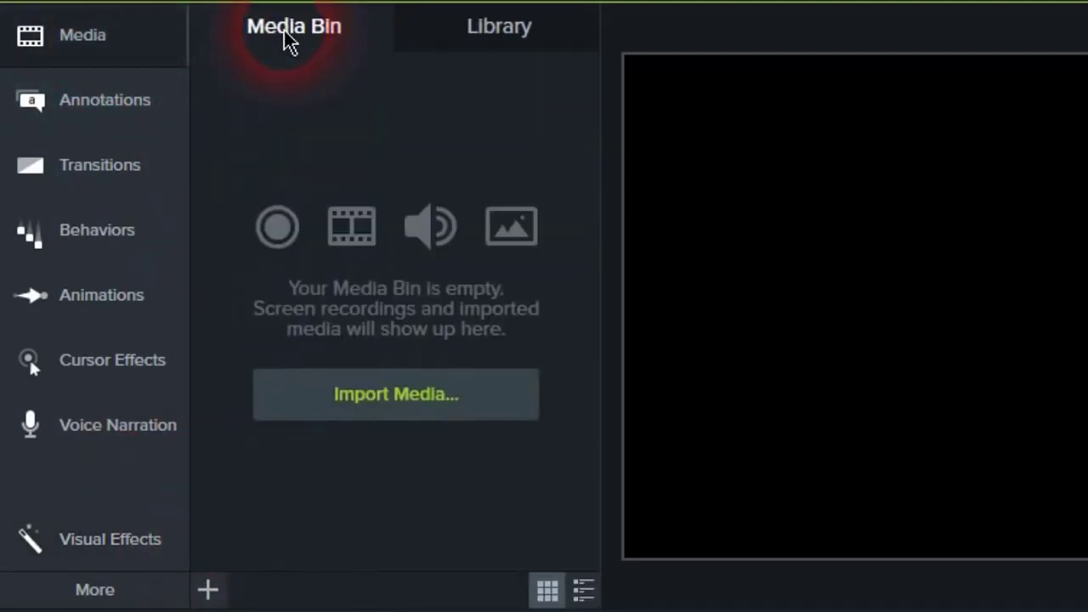
pyautogui.click(366, 406)
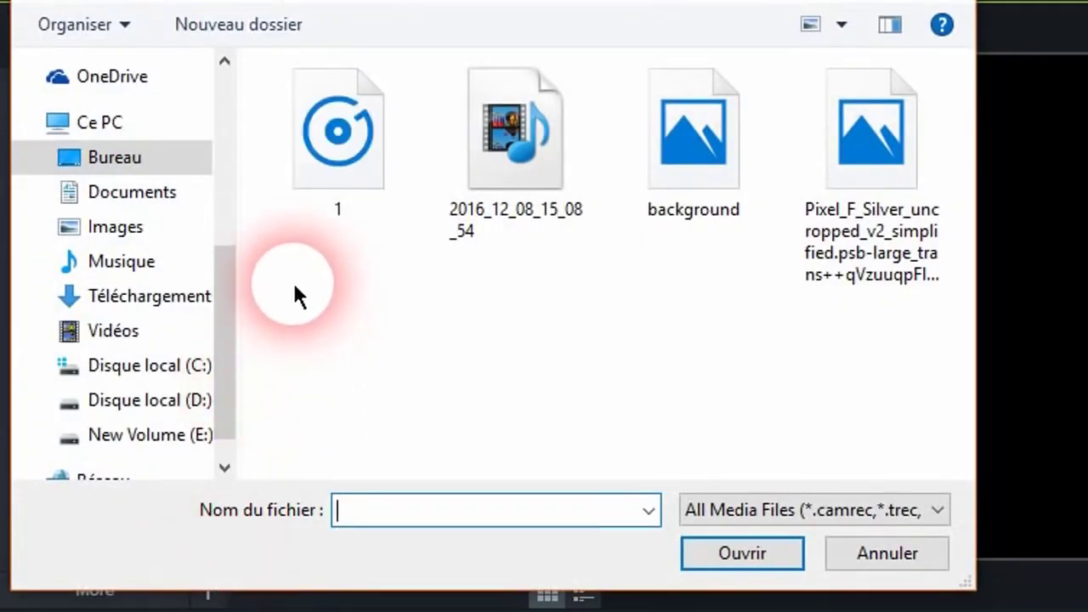
pyautogui.click(150, 160)
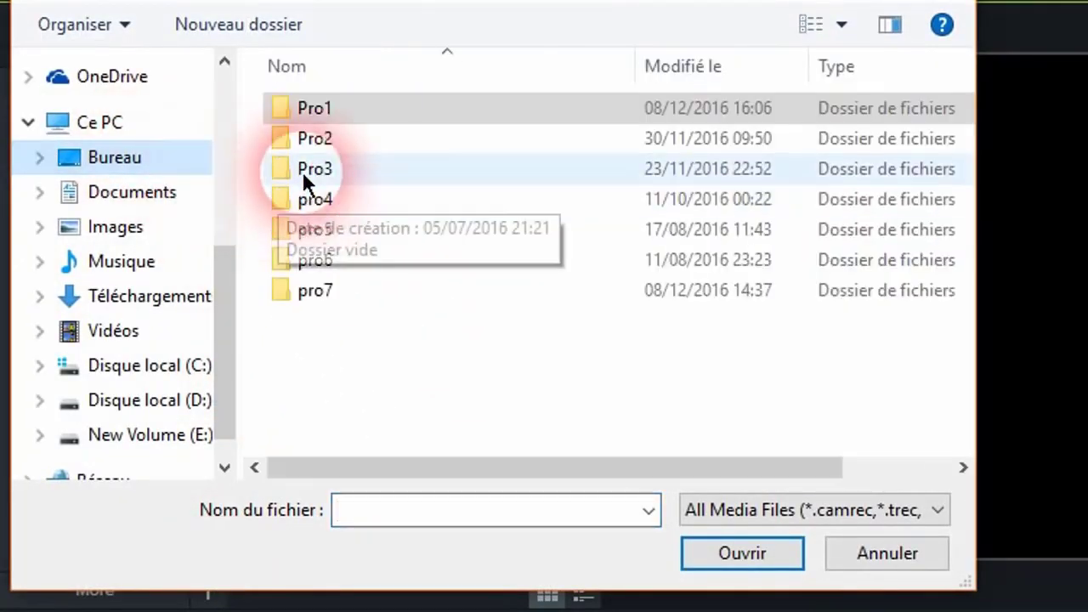
pyautogui.doubleClick(329, 106)
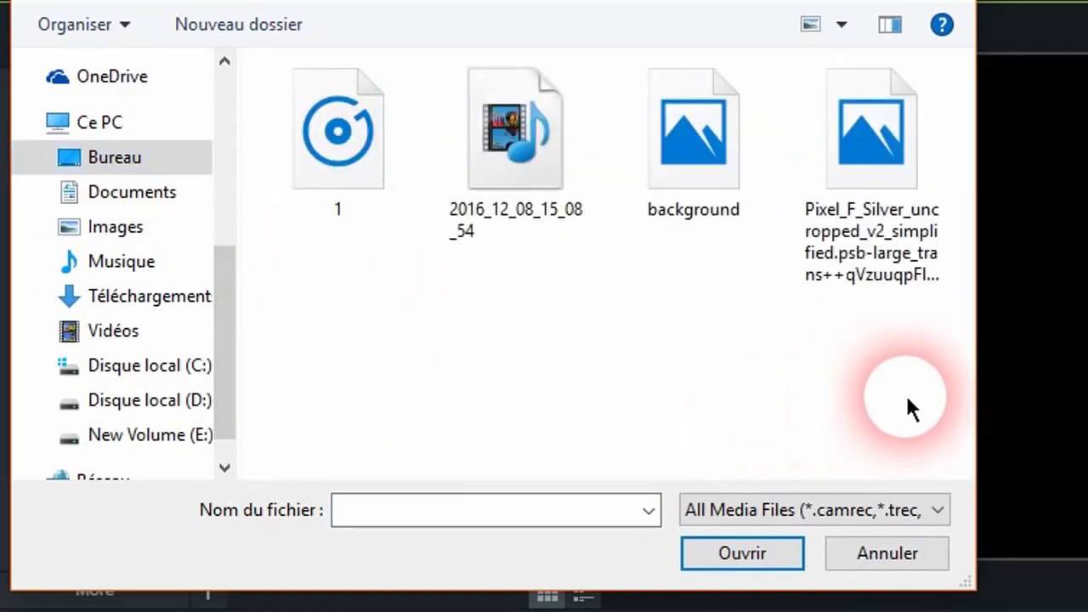
pyautogui.moveTo(906, 393); pyautogui.dragTo(319, 113)
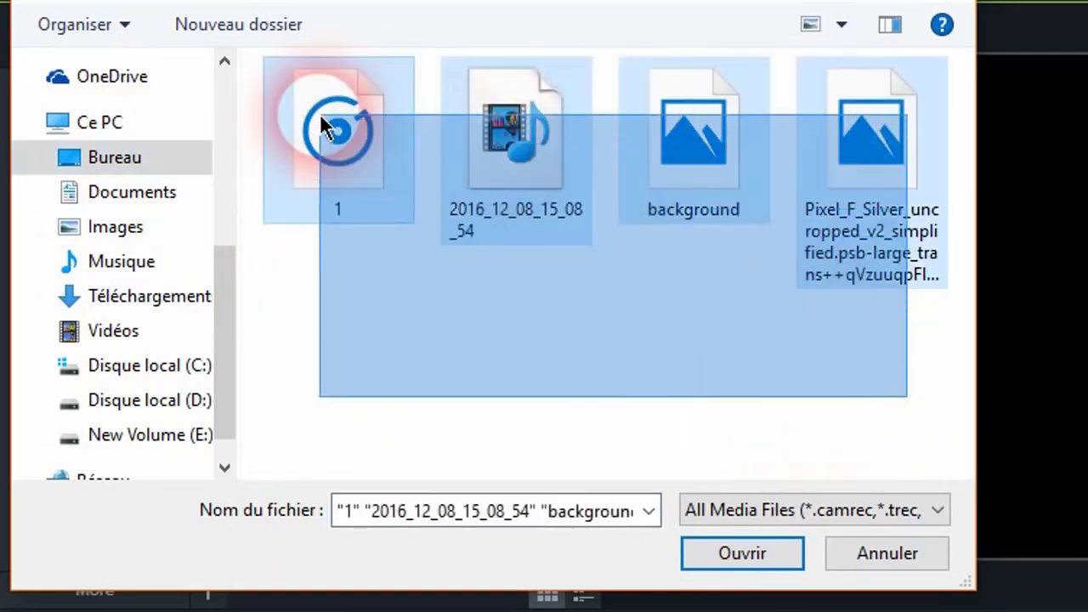
pyautogui.click(725, 557)
# - Import the 6P 720 phone frame image from local disk D into the Media Bin
pyautogui.doubleClick(456, 540)
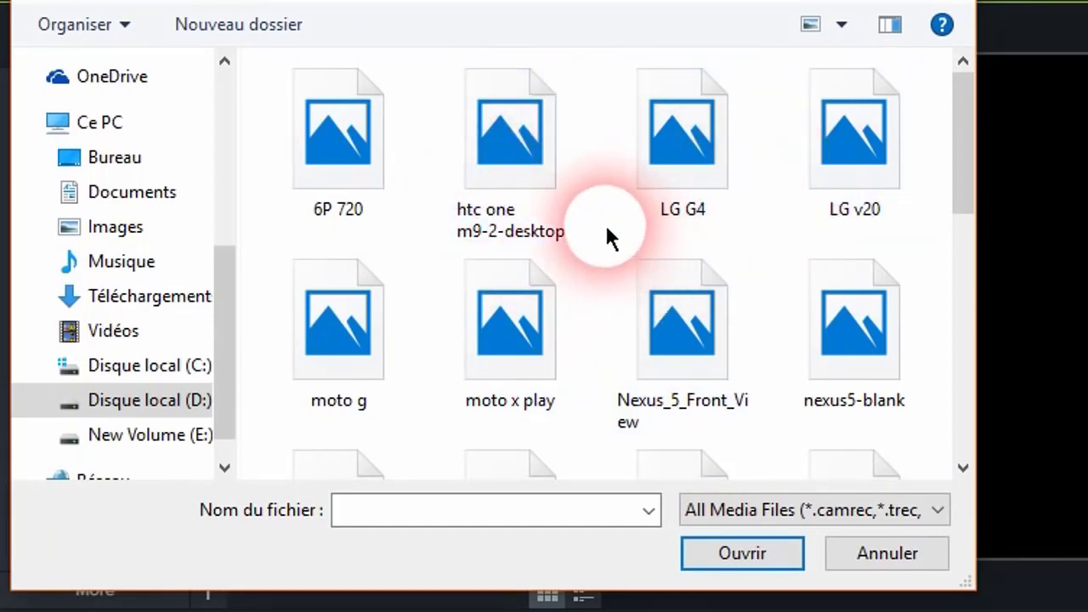
pyautogui.click(325, 136)
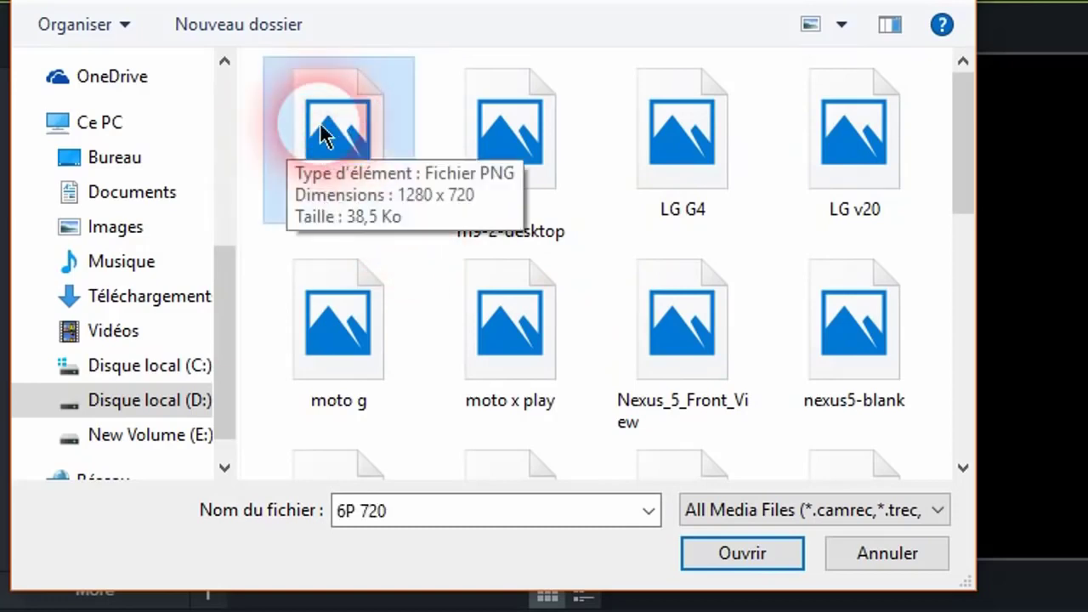
pyautogui.click(740, 553)
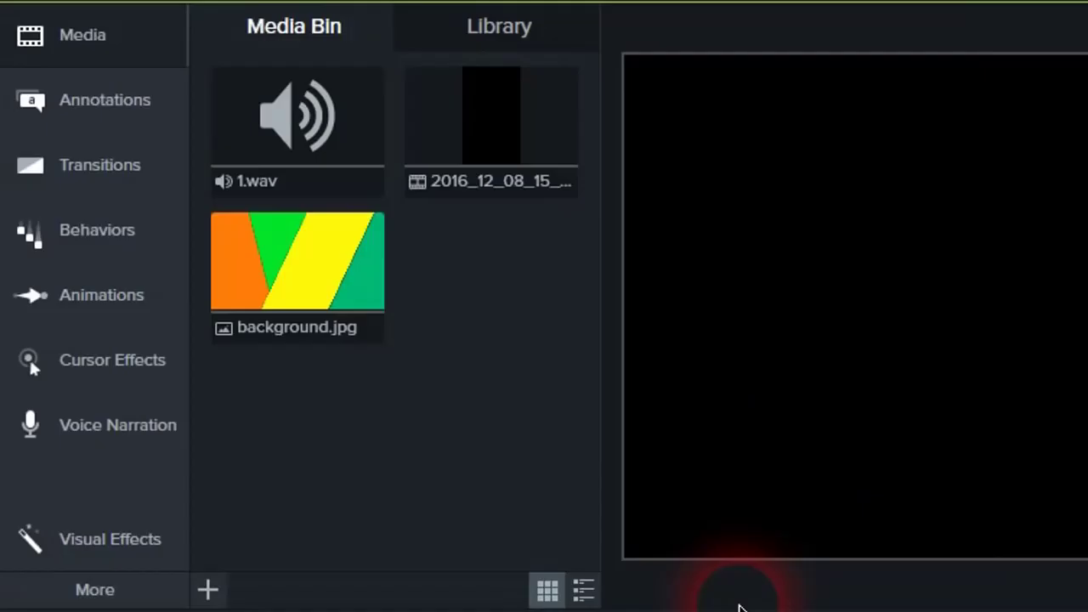
pyautogui.click(501, 271)
pyautogui.click(485, 464)
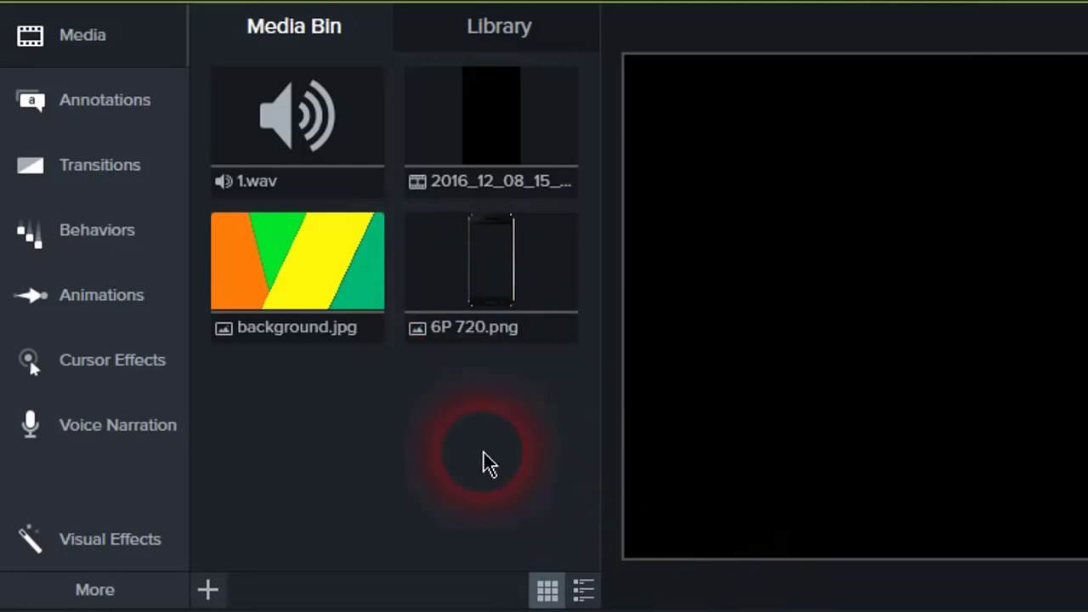
# - Place background.jpg on Track 1, 6P 720.png on Track 2 and the 2016_12_08_15_08_54 recording on Track 3, all starting at zero
pyautogui.moveTo(331, 336); pyautogui.dragTo(112, 527)
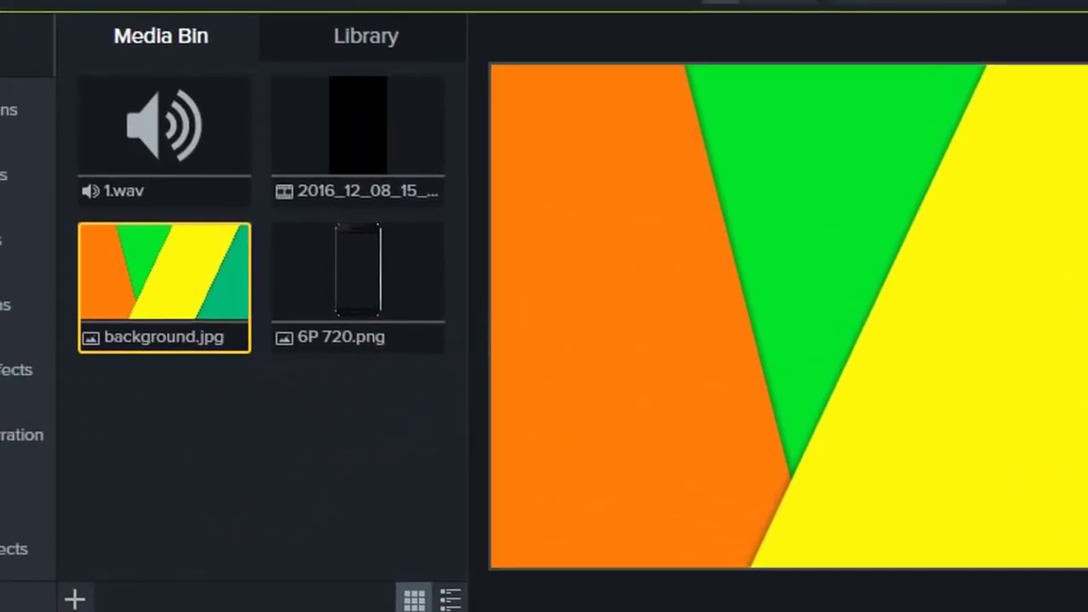
pyautogui.moveTo(416, 281); pyautogui.dragTo(149, 463)
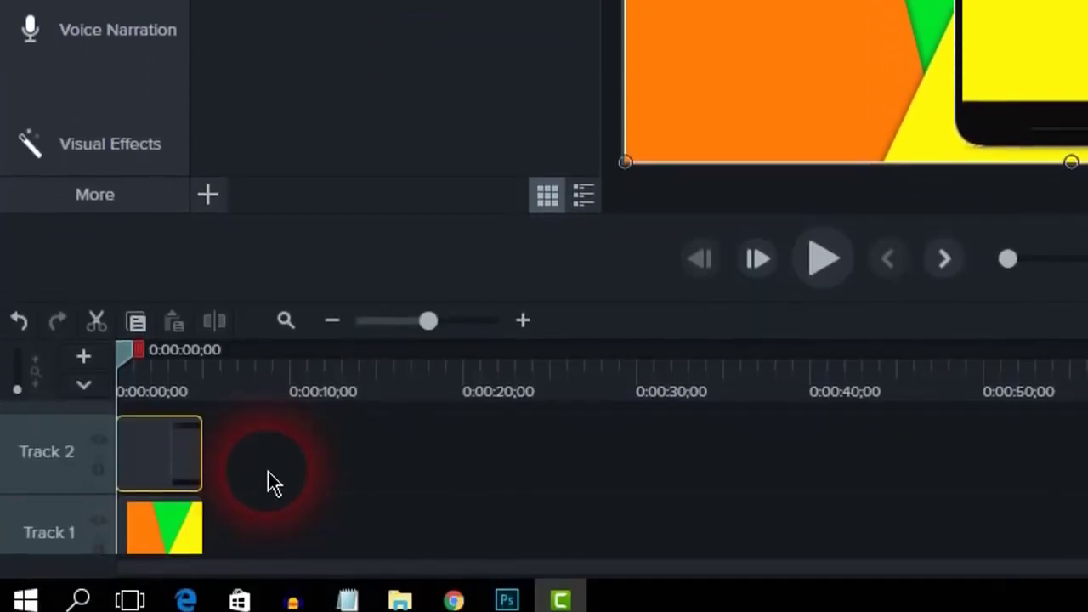
pyautogui.scroll(2, 268, 461)
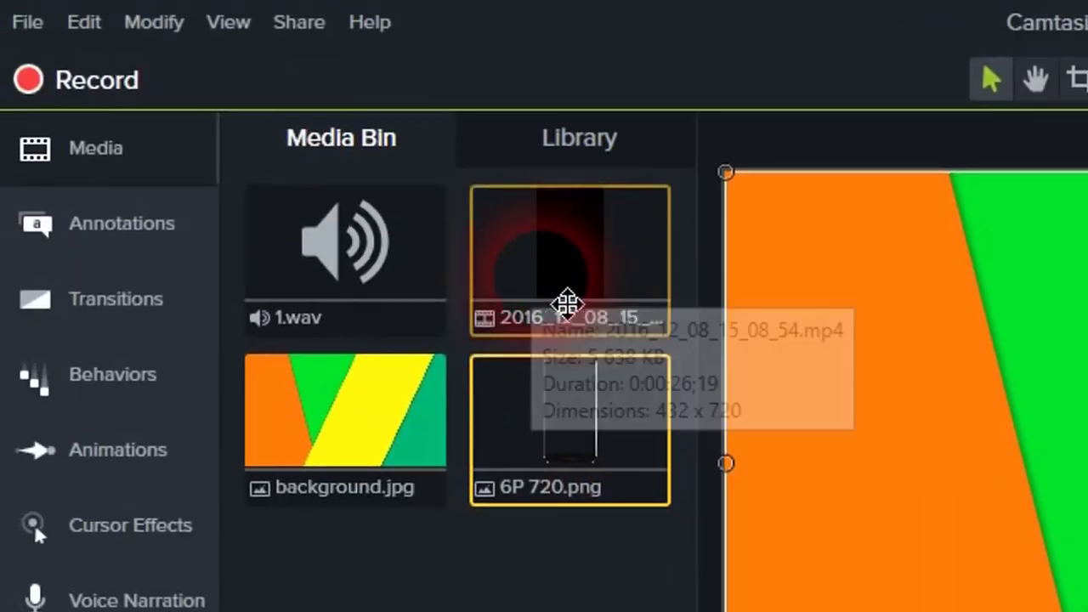
pyautogui.moveTo(566, 303); pyautogui.dragTo(108, 416)
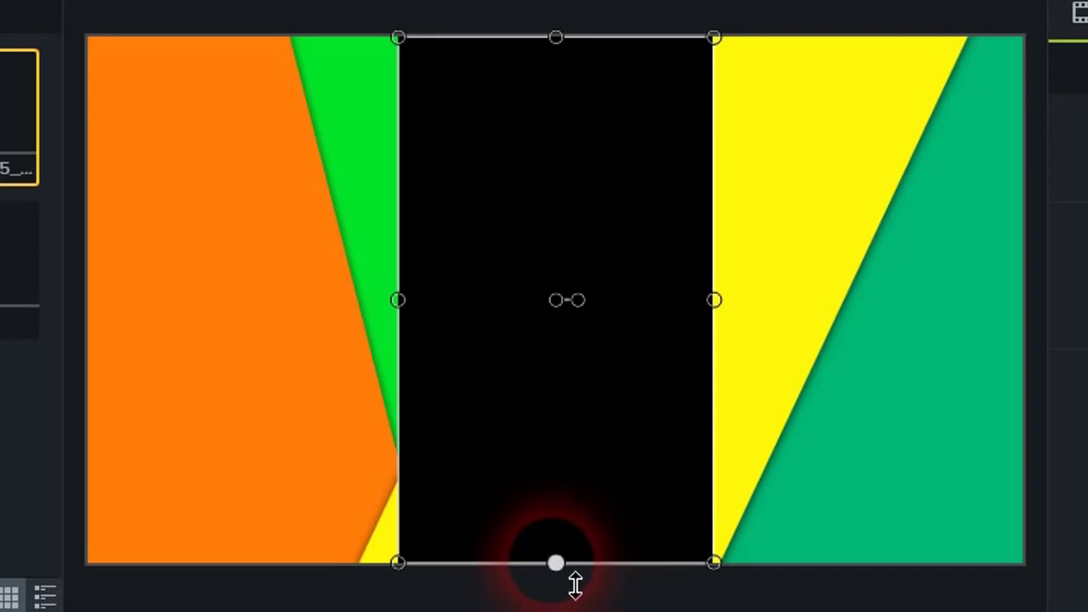
# - Resize the phone recording on the canvas from all four sides so it fits exactly inside the phone frame's screen area
pyautogui.moveTo(576, 585)
pyautogui.mouseDown()
pyautogui.moveTo(600, 396)
pyautogui.moveTo(577, 572)
pyautogui.moveTo(565, 580)
pyautogui.mouseUp()
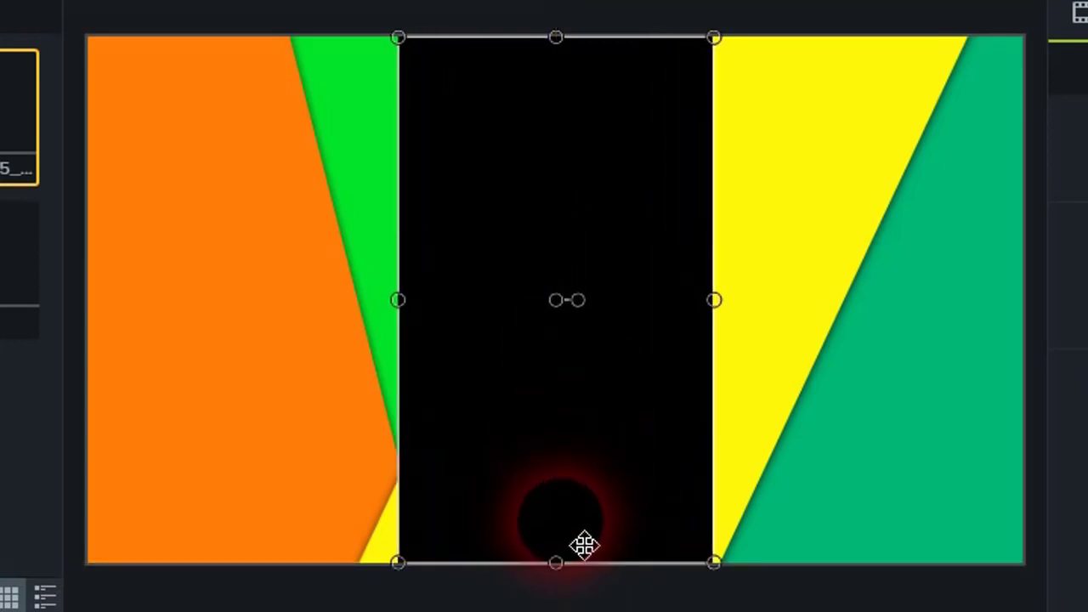
pyautogui.press('shift')
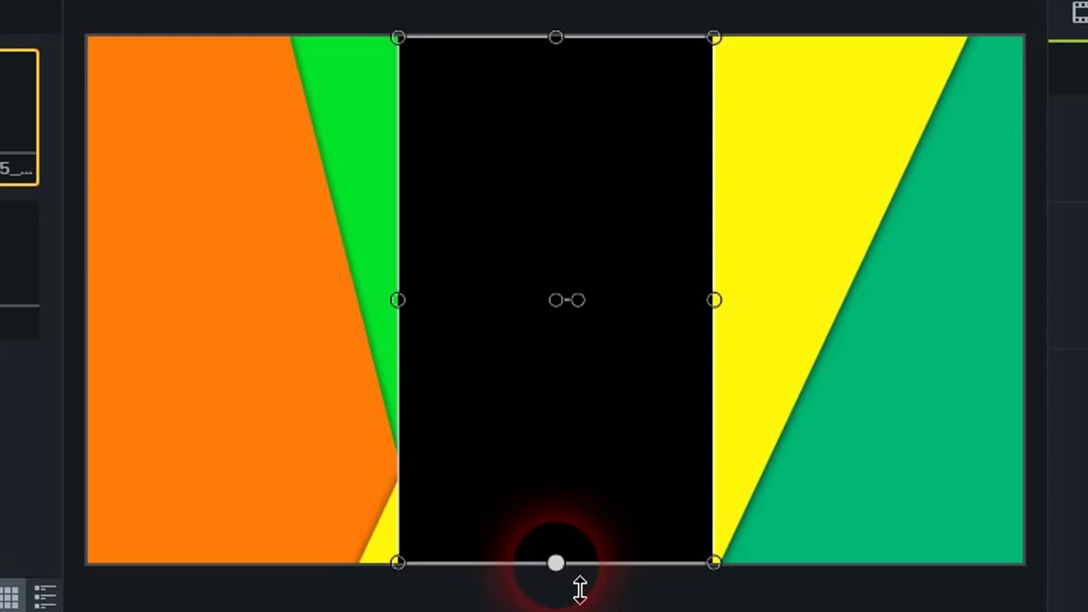
pyautogui.moveTo(580, 588); pyautogui.dragTo(576, 528)
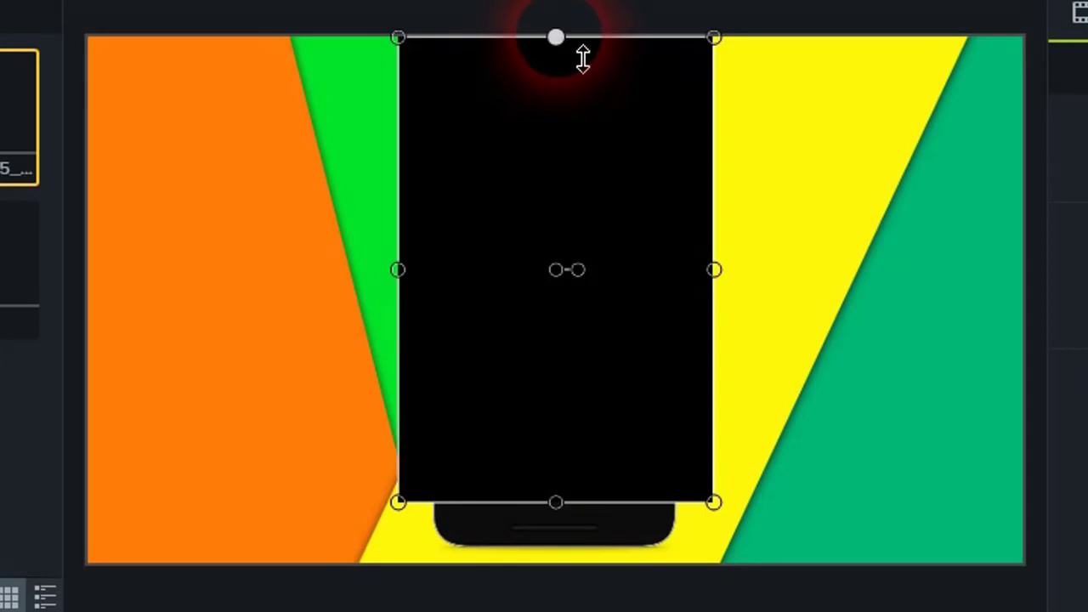
pyautogui.moveTo(581, 58); pyautogui.dragTo(575, 116)
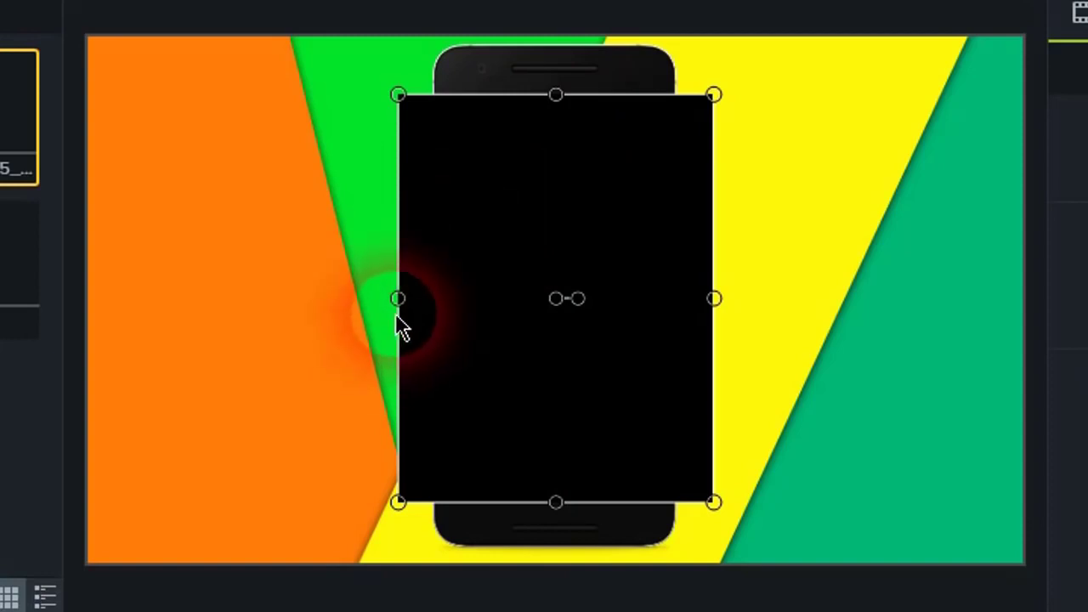
pyautogui.moveTo(424, 324); pyautogui.dragTo(462, 328)
pyautogui.moveTo(739, 323); pyautogui.dragTo(697, 319)
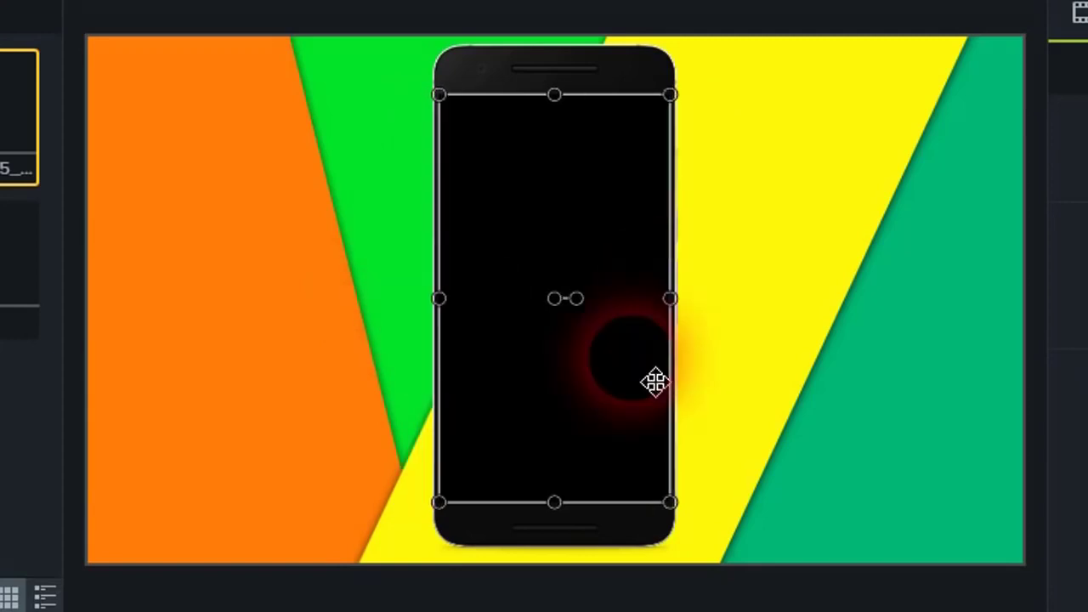
pyautogui.click(649, 398)
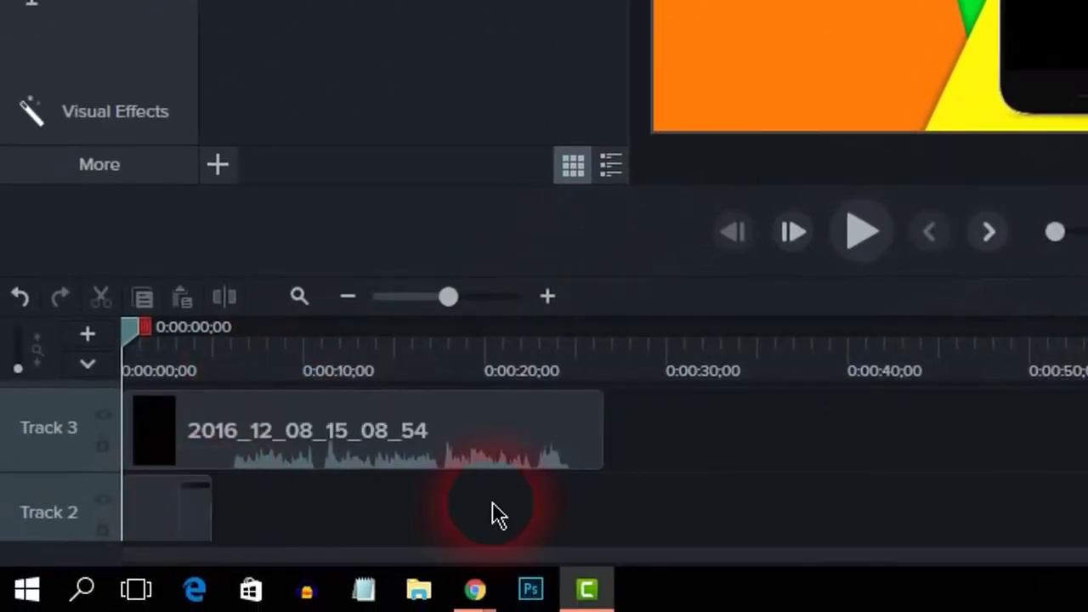
# - Extend the 6P 720 clip on Track 2 and the background clip on Track 1 to match the end of the recording
pyautogui.scroll(-2, 693, 425)
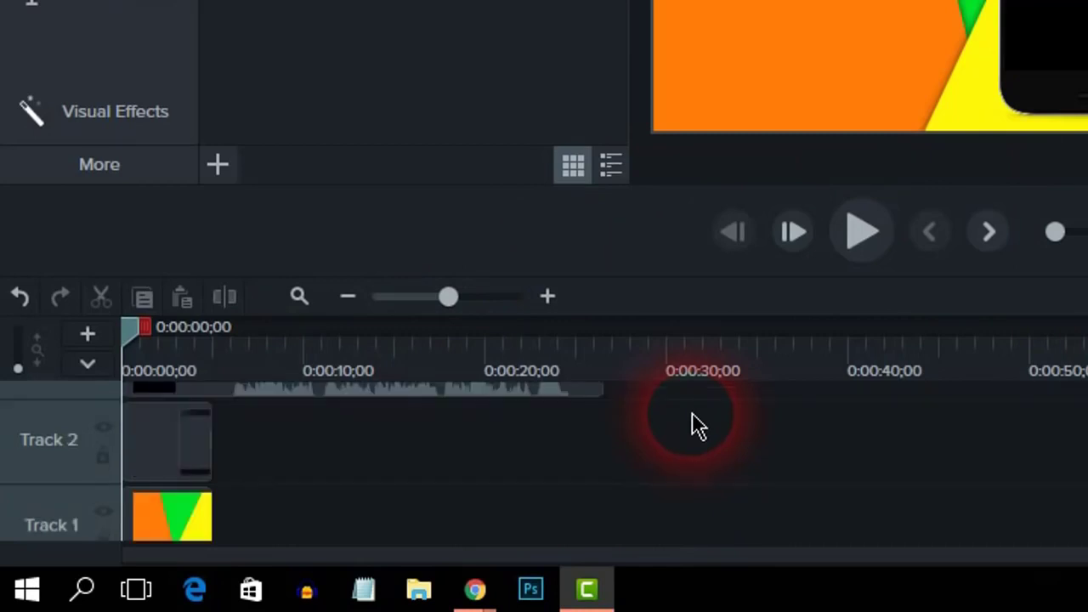
pyautogui.click(234, 459)
pyautogui.moveTo(234, 459); pyautogui.dragTo(627, 459)
pyautogui.moveTo(231, 537); pyautogui.dragTo(625, 542)
pyautogui.scroll(-3, 796, 512)
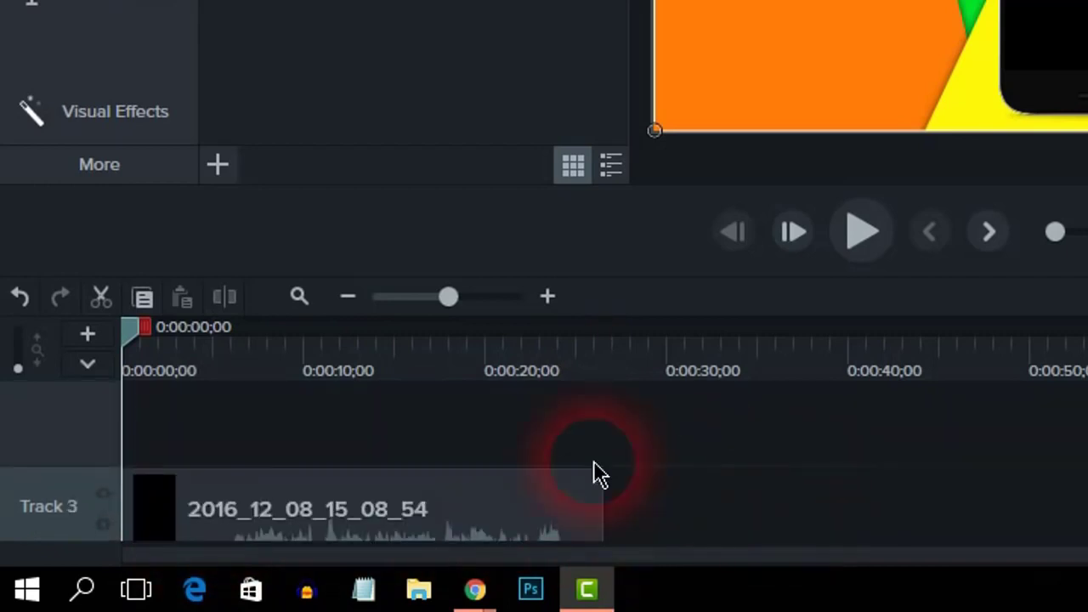
# - Try panning the canvas and moving the selected media at the 13-second mark, and undo the last change
pyautogui.click(360, 374)
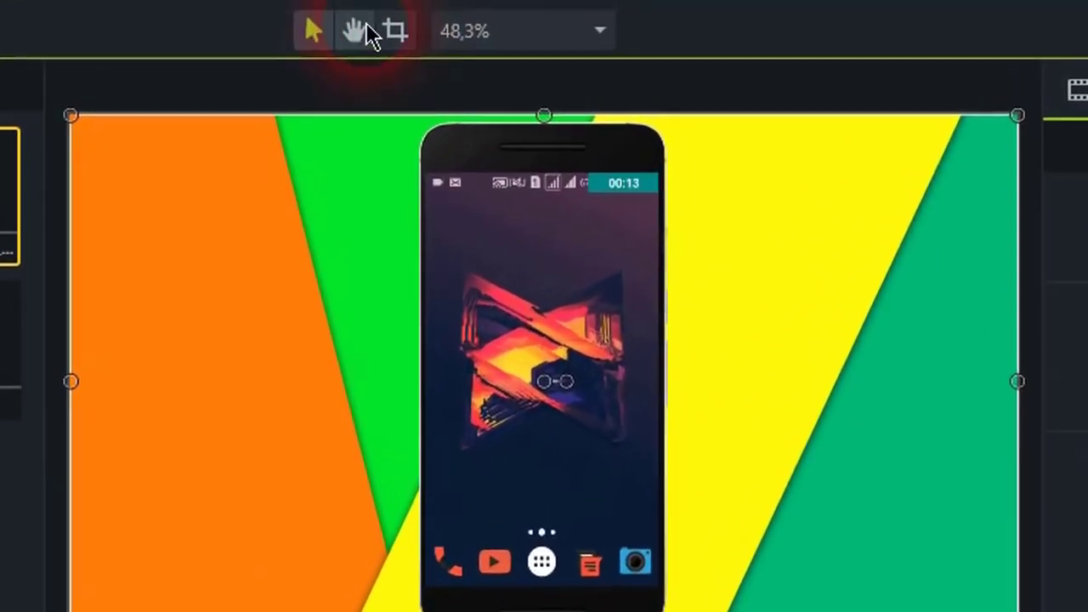
pyautogui.click(355, 34)
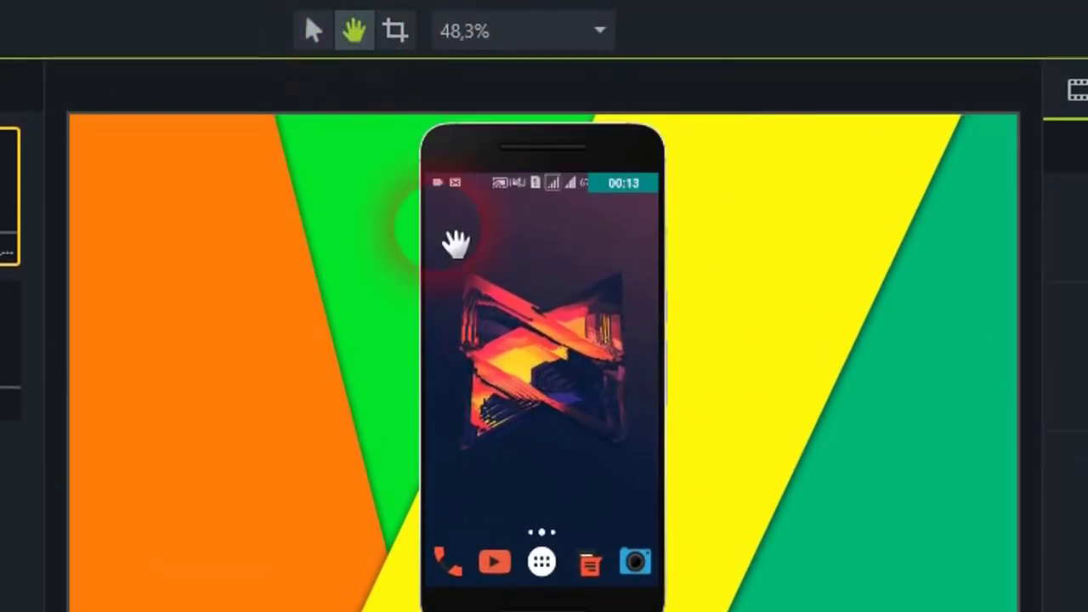
pyautogui.moveTo(620, 352)
pyautogui.mouseDown()
pyautogui.moveTo(320, 369)
pyautogui.moveTo(586, 379)
pyautogui.moveTo(634, 347)
pyautogui.moveTo(568, 367)
pyautogui.moveTo(614, 348)
pyautogui.moveTo(602, 346)
pyautogui.moveTo(595, 364)
pyautogui.moveTo(590, 356)
pyautogui.moveTo(602, 364)
pyautogui.mouseUp()
pyautogui.click(312, 33)
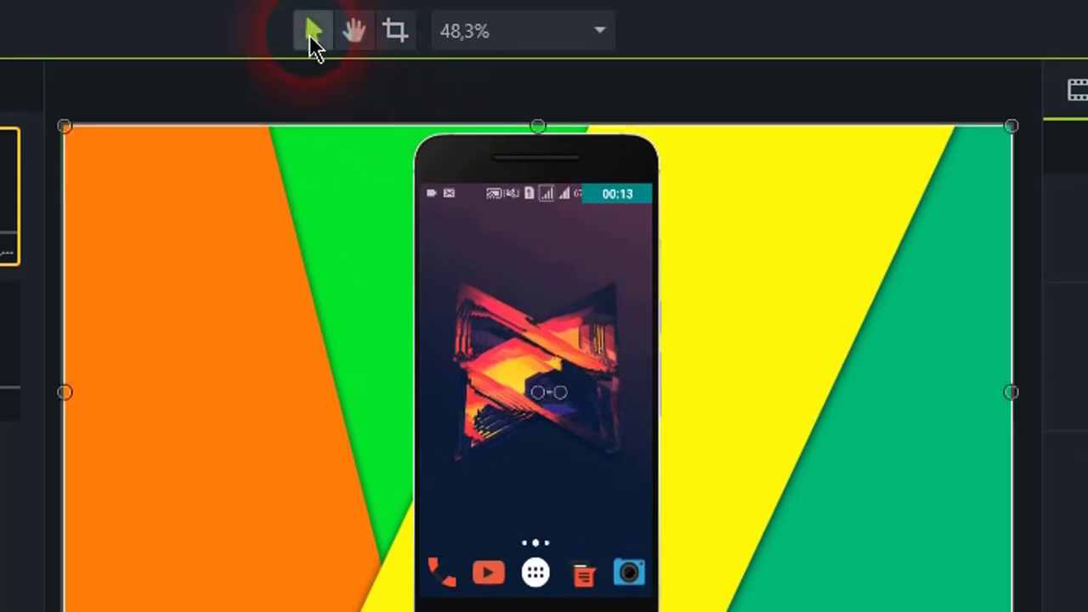
pyautogui.moveTo(502, 372)
pyautogui.mouseDown()
pyautogui.moveTo(391, 371)
pyautogui.moveTo(496, 379)
pyautogui.mouseUp()
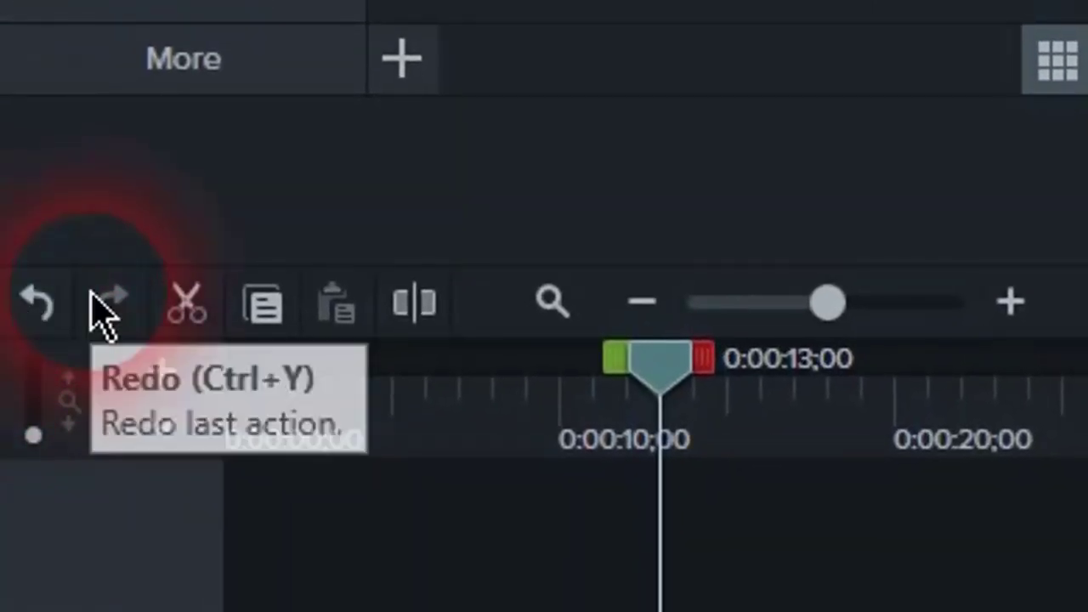
pyautogui.click(26, 322)
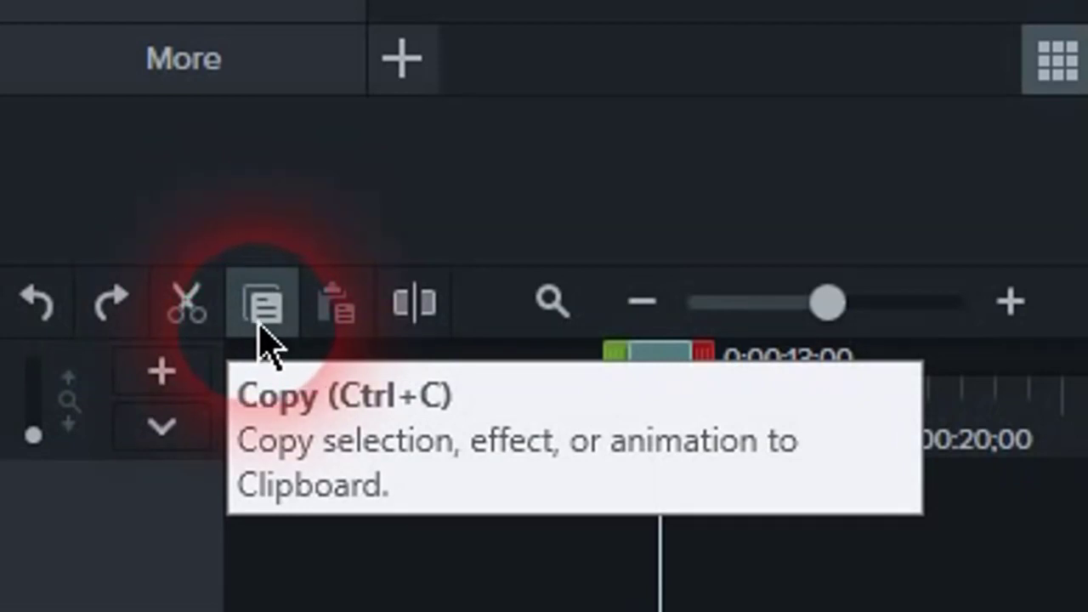
pyautogui.moveTo(612, 374); pyautogui.dragTo(462, 453)
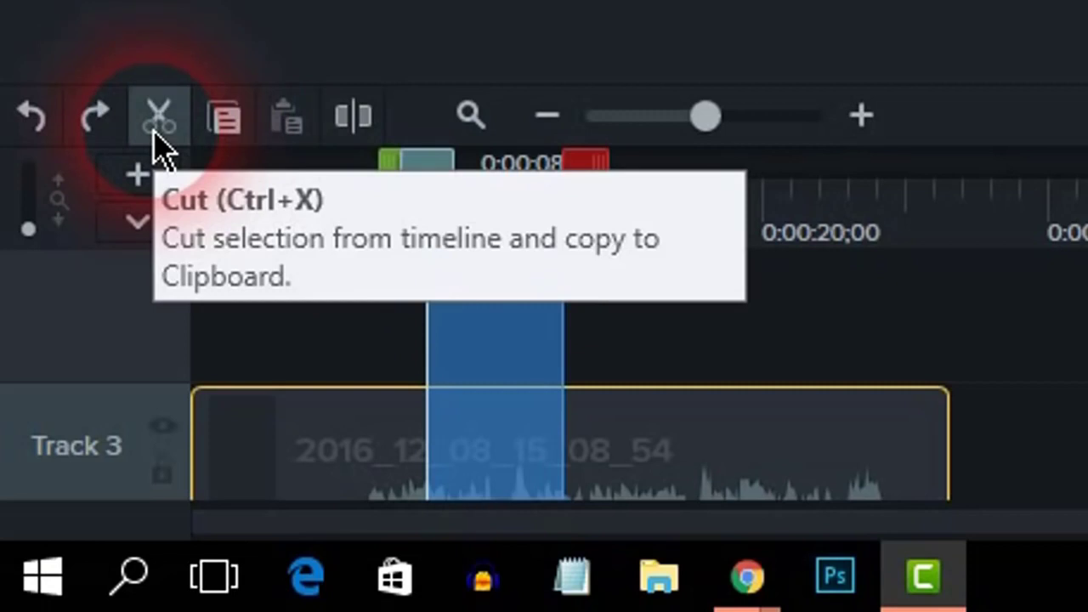
pyautogui.click(331, 225)
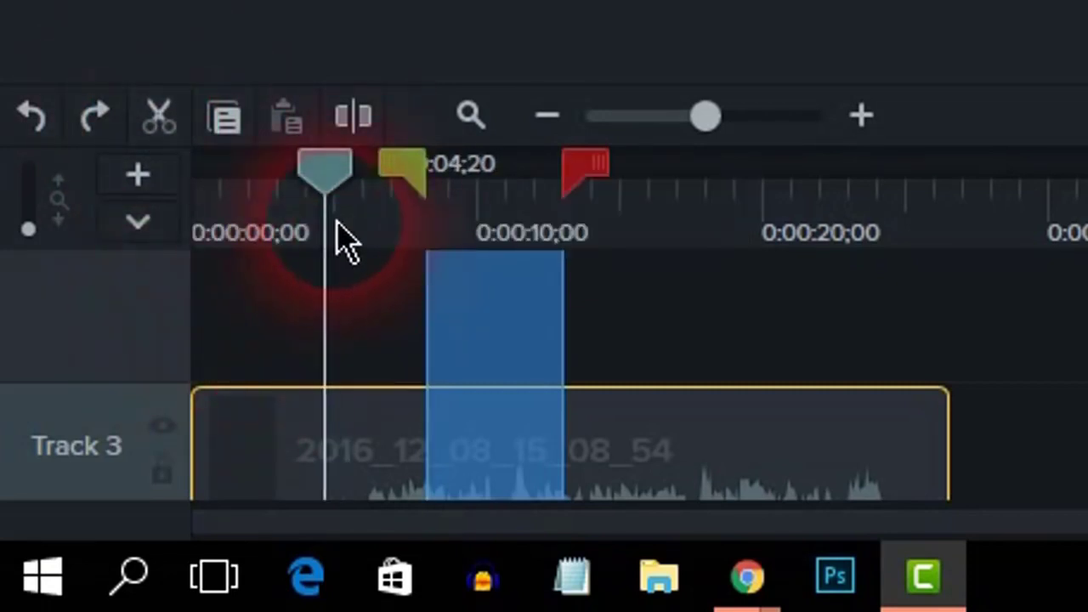
pyautogui.click(313, 179)
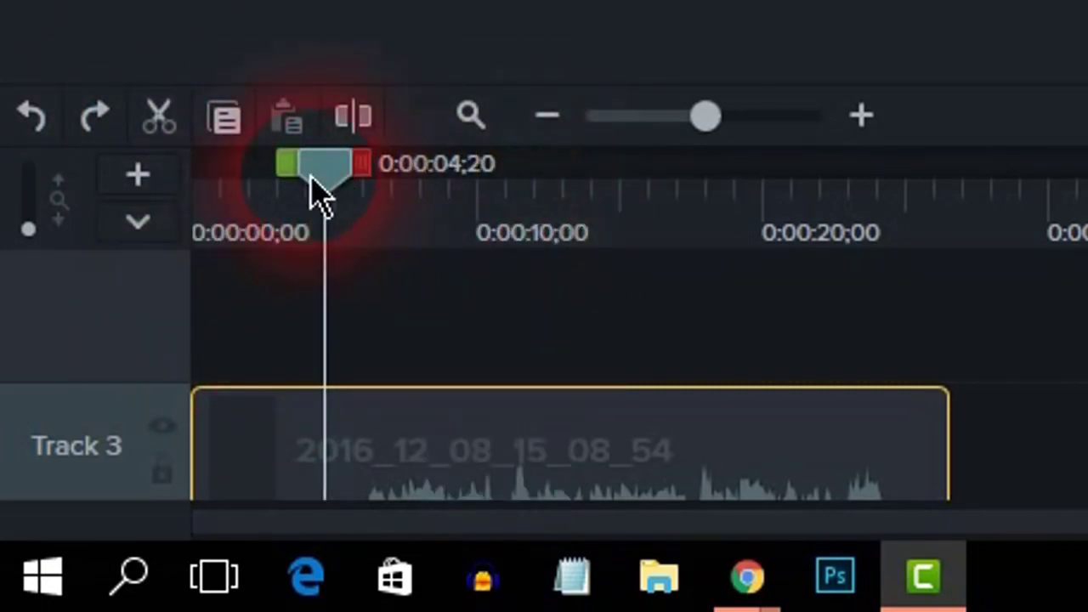
# - Select about the first six seconds of the timeline across all tracks and cut that range
pyautogui.moveTo(292, 179)
pyautogui.mouseDown()
pyautogui.moveTo(105, 195)
pyautogui.moveTo(161, 213)
pyautogui.mouseUp()
pyautogui.scroll(-2, 570, 382)
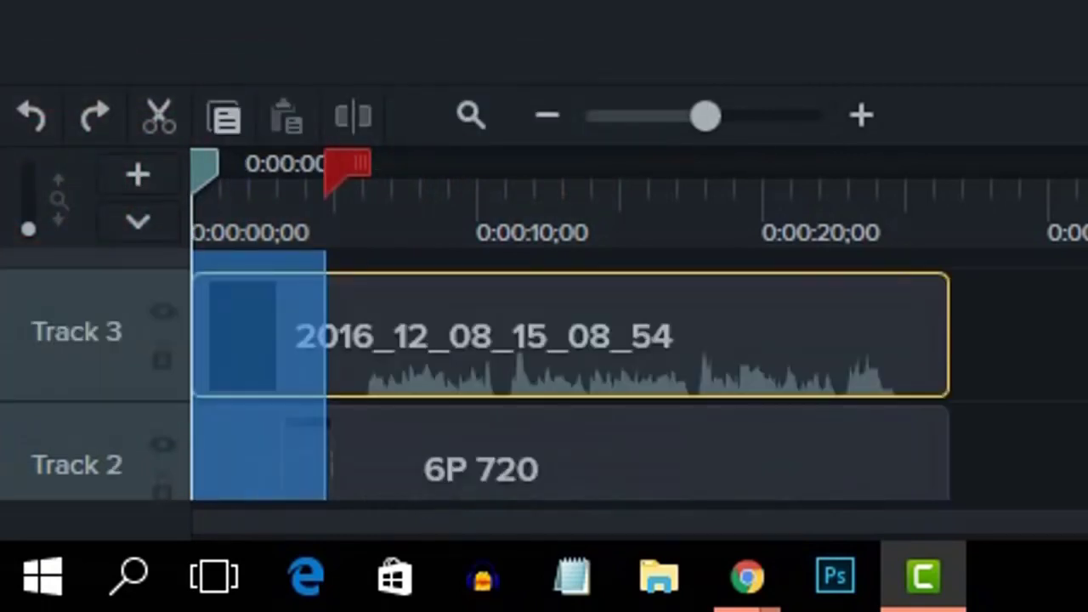
pyautogui.scroll(2, 570, 383)
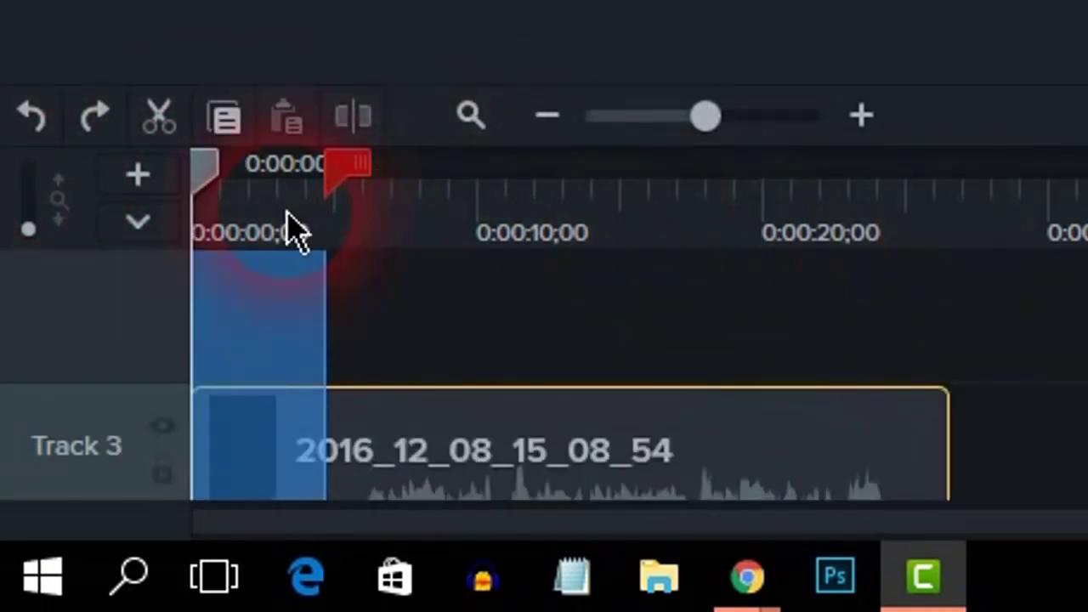
pyautogui.moveTo(359, 189); pyautogui.dragTo(405, 197)
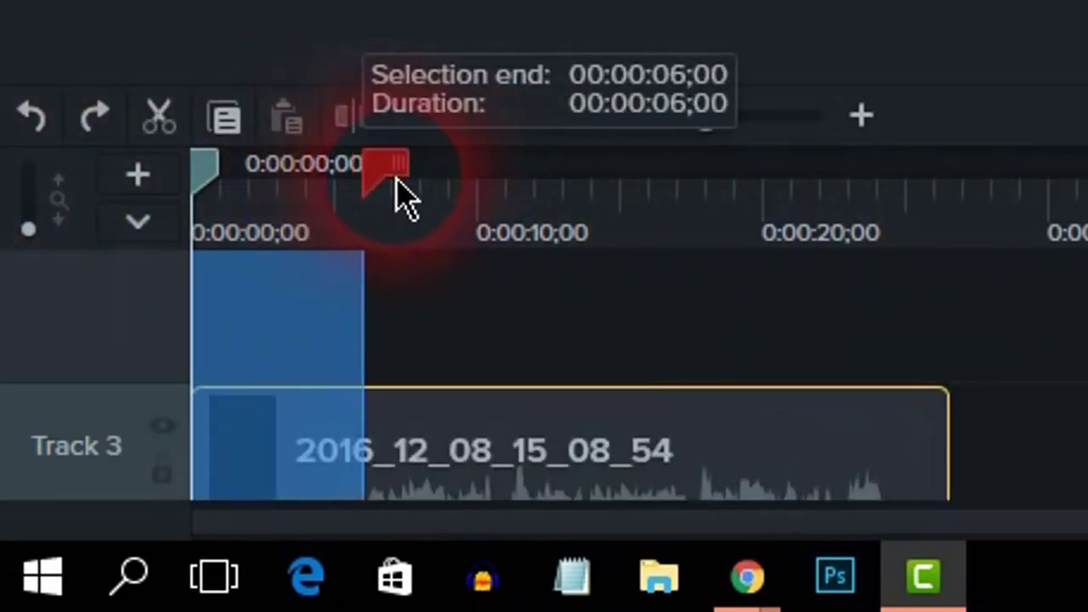
pyautogui.scroll(-2, 569, 382)
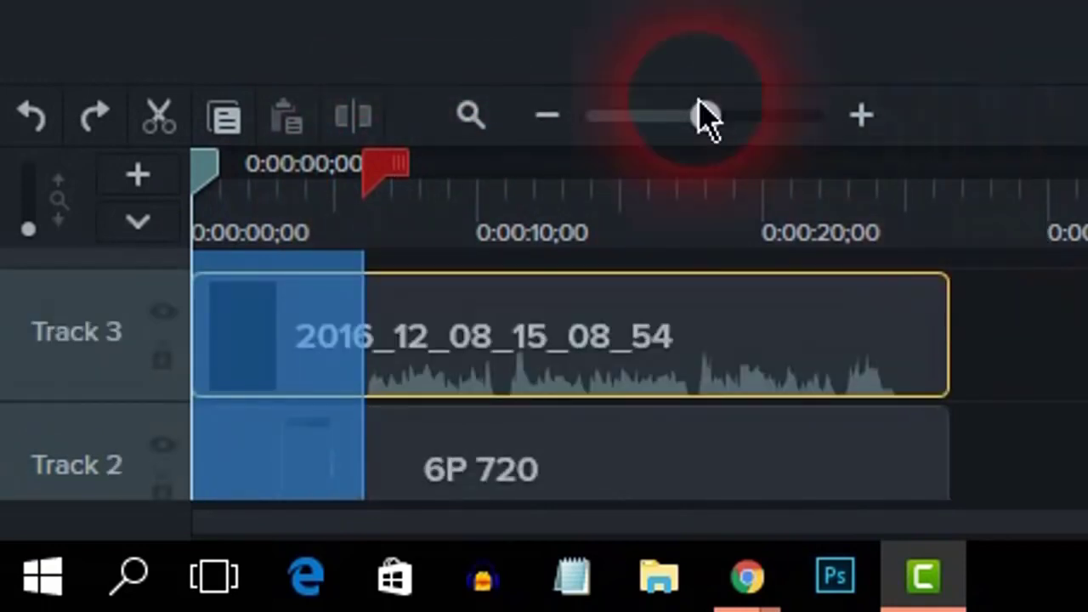
pyautogui.moveTo(707, 119); pyautogui.dragTo(755, 124)
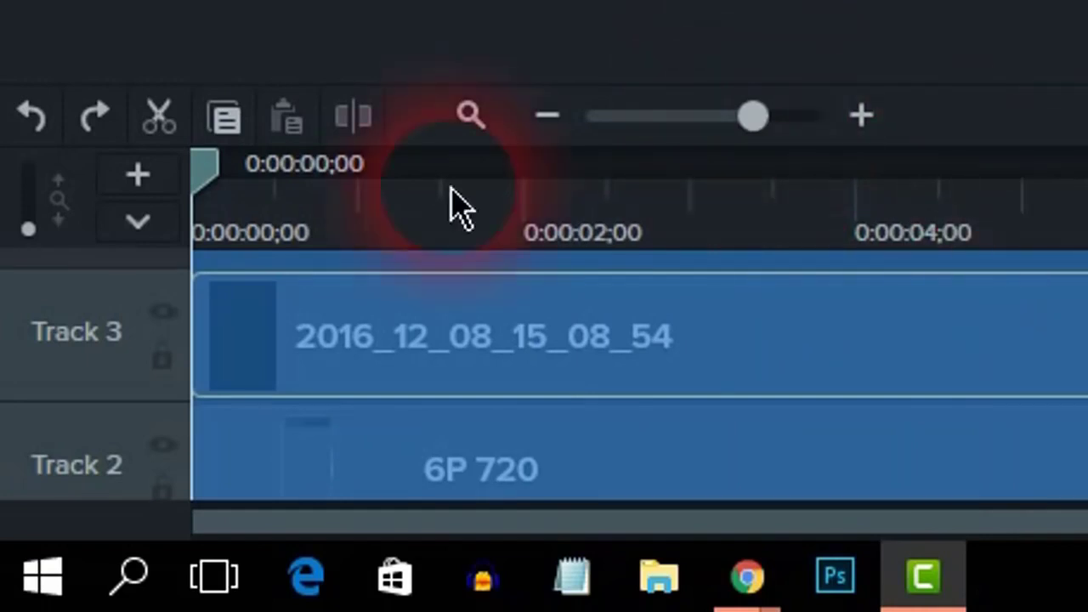
pyautogui.click(163, 125)
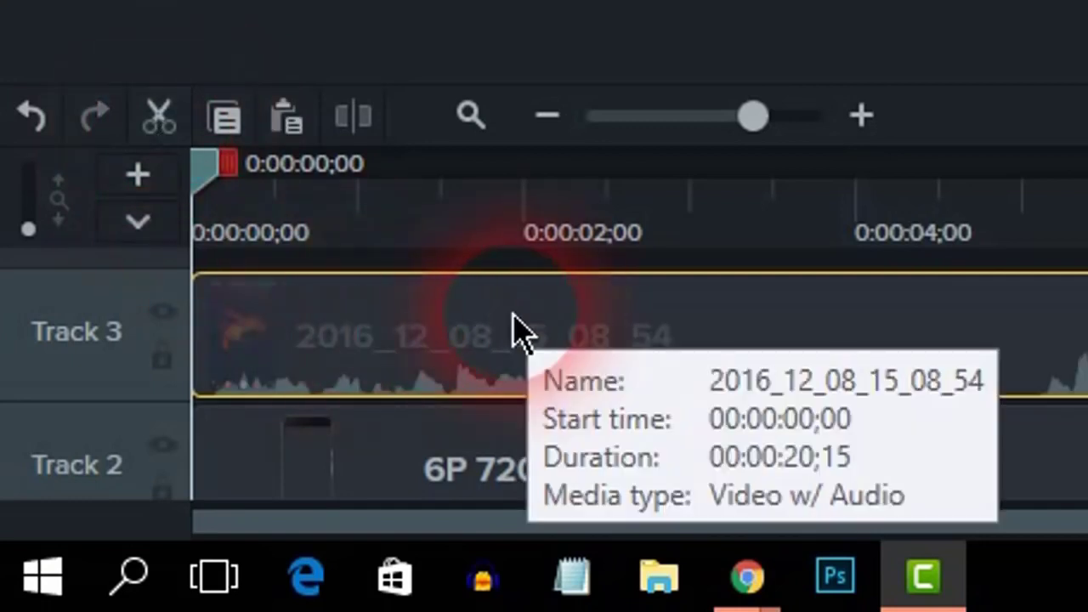
pyautogui.scroll(-3, 514, 327)
pyautogui.scroll(-2, 519, 336)
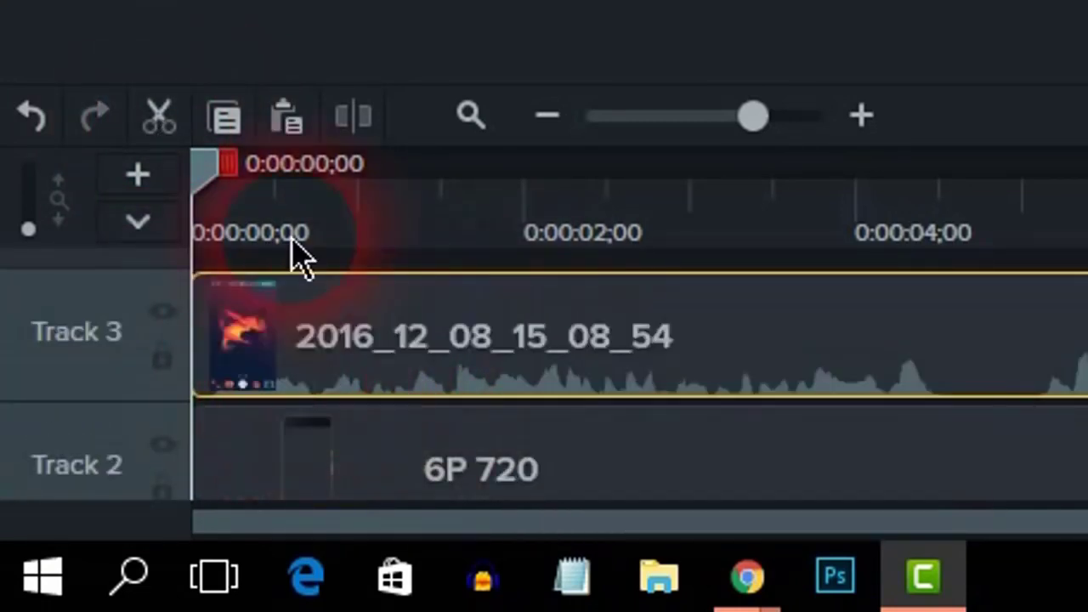
# - Paste the cut section back at the very start of the timeline and check the resulting tracks
pyautogui.moveTo(236, 174); pyautogui.dragTo(401, 170)
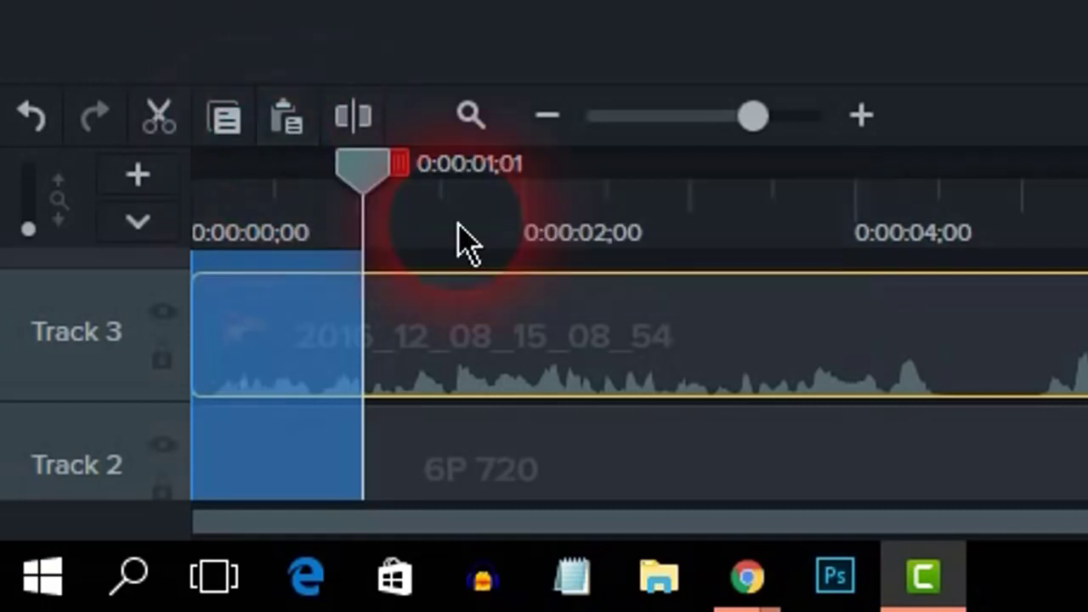
pyautogui.moveTo(409, 170); pyautogui.dragTo(212, 182)
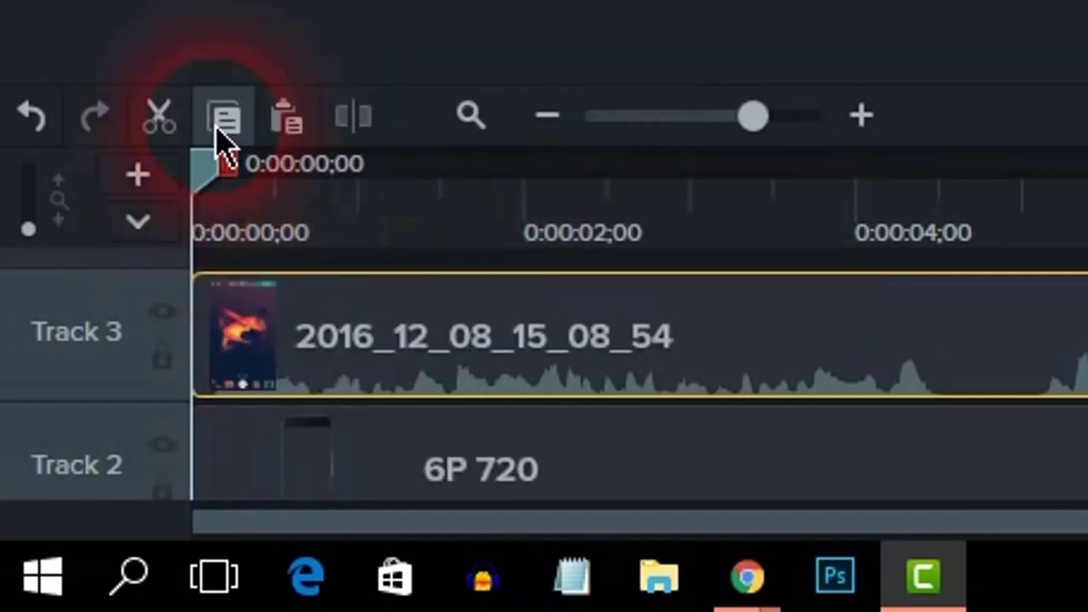
pyautogui.click(283, 132)
pyautogui.scroll(4, 408, 360)
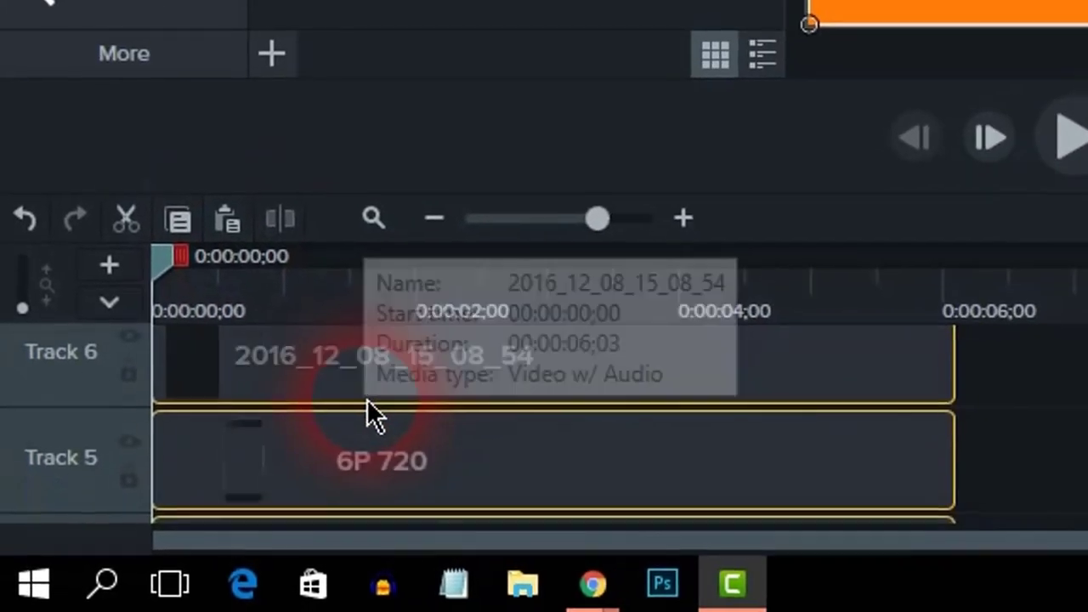
pyautogui.scroll(-3, 366, 399)
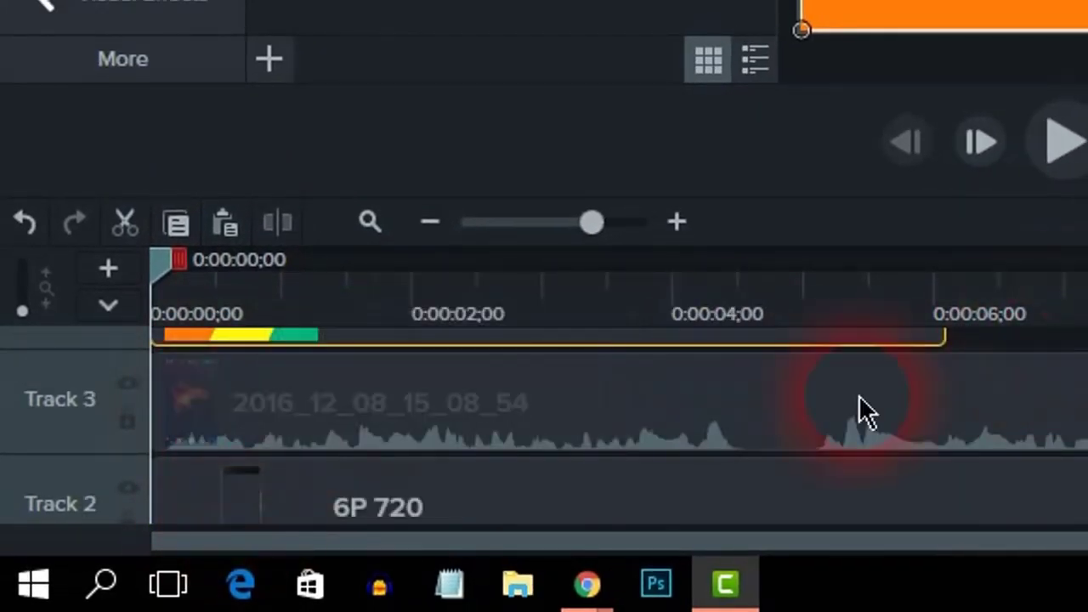
# - Delete the pasted clips from Tracks 4, 5 and 6, keeping the original clips on Tracks 1 to 3
pyautogui.scroll(3, 1077, 361)
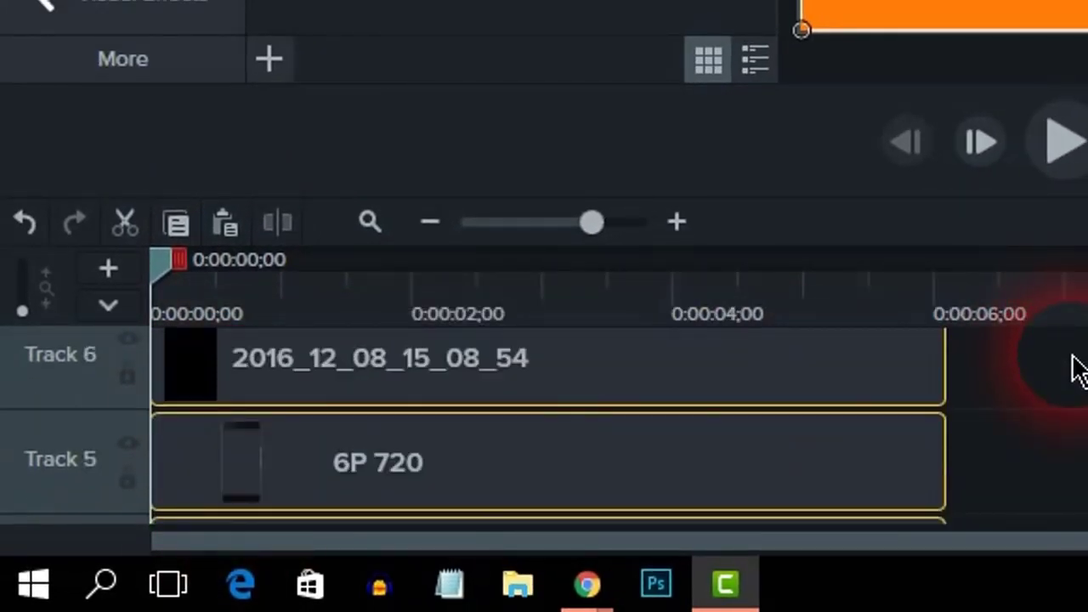
pyautogui.press('Delete')
pyautogui.scroll(-2, 762, 404)
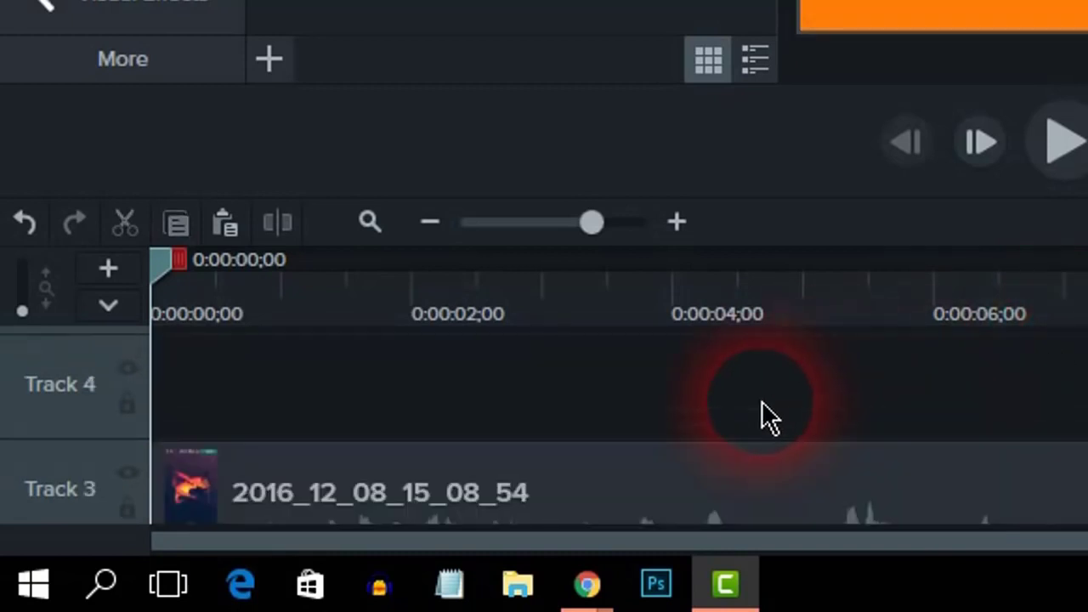
pyautogui.scroll(-1, 762, 403)
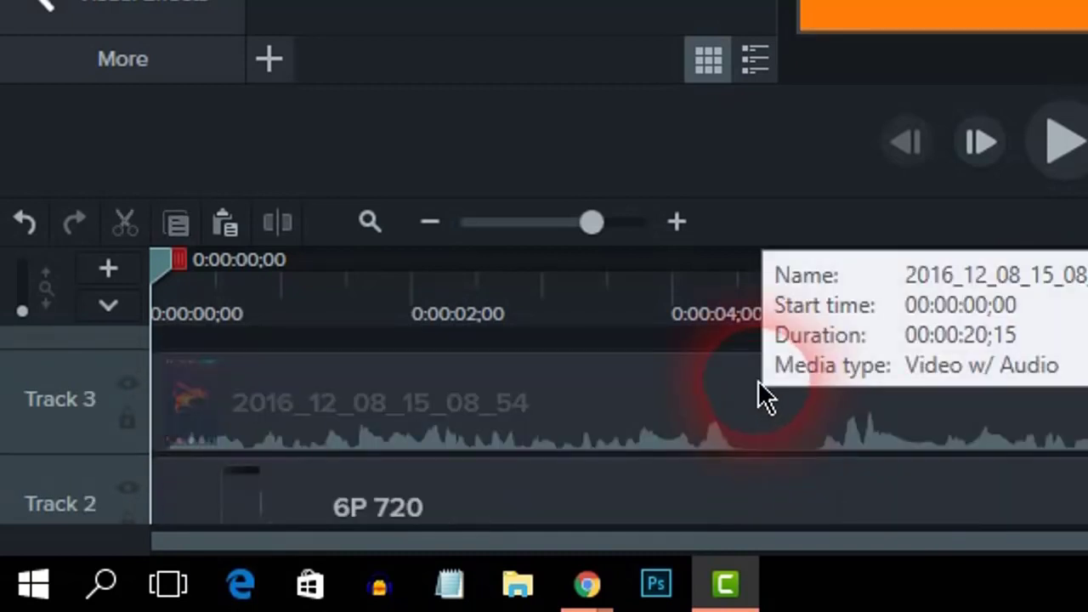
pyautogui.scroll(-1, 663, 365)
pyautogui.click(556, 395)
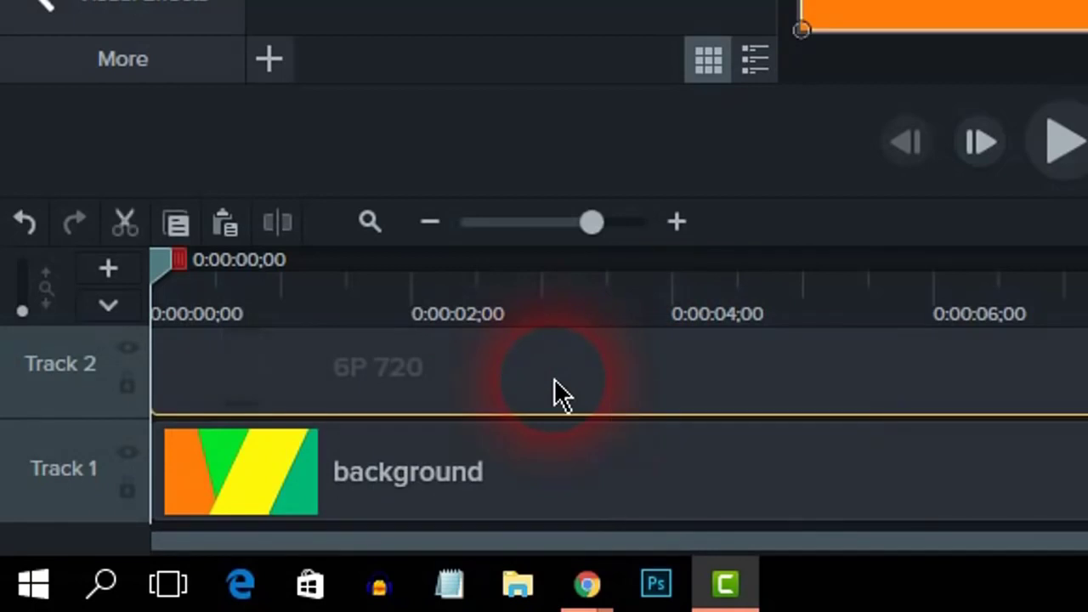
pyautogui.scroll(2, 557, 391)
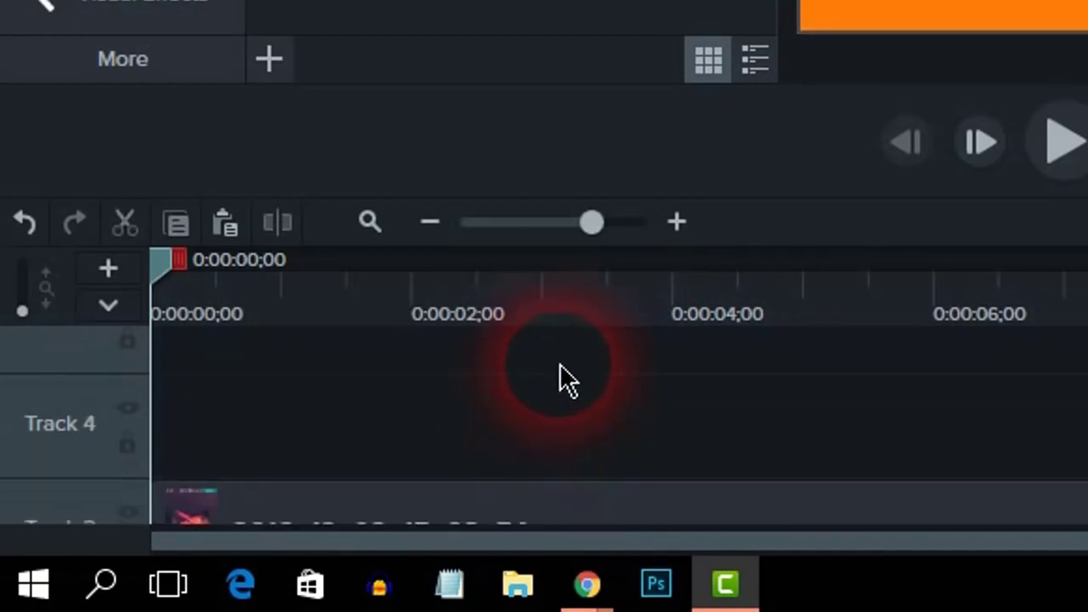
pyautogui.moveTo(592, 225); pyautogui.dragTo(555, 224)
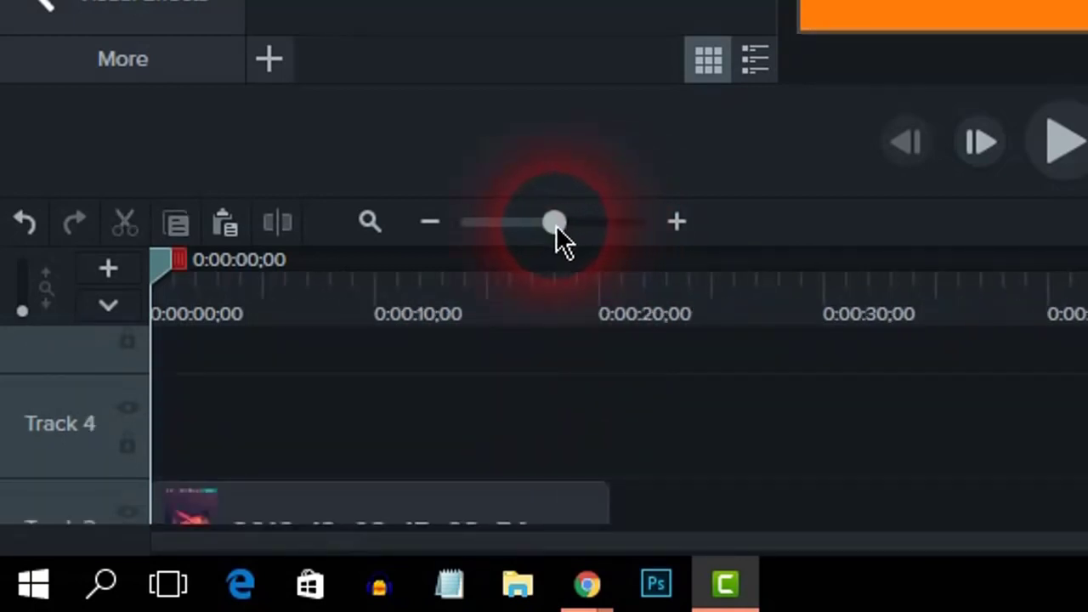
pyautogui.scroll(1, 848, 455)
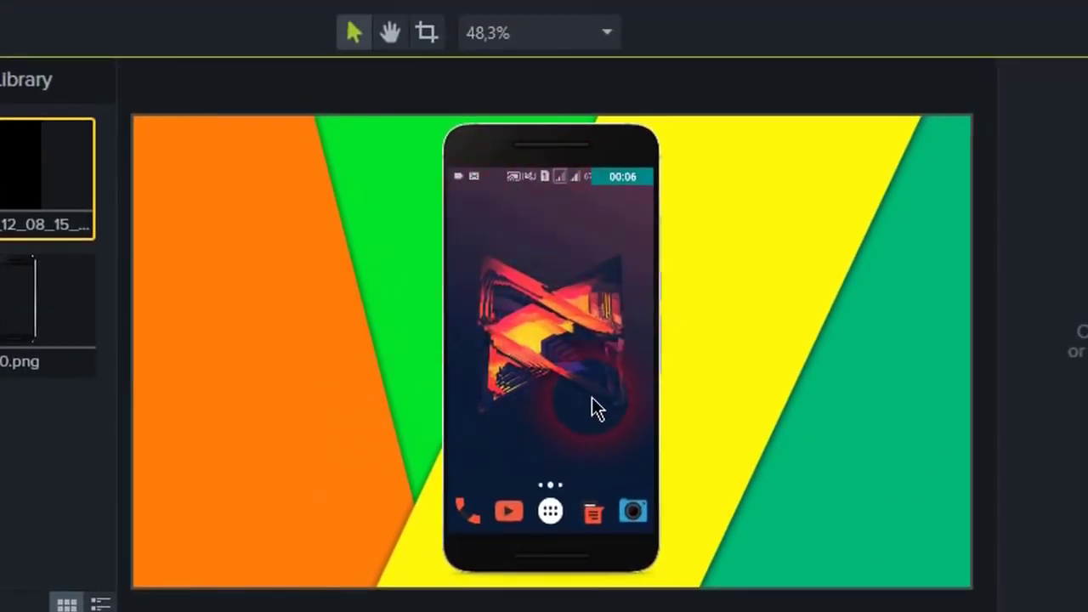
# - Adjust the left and right edges of the phone recording on the canvas to fit the screen area of the phone frame
pyautogui.click(388, 33)
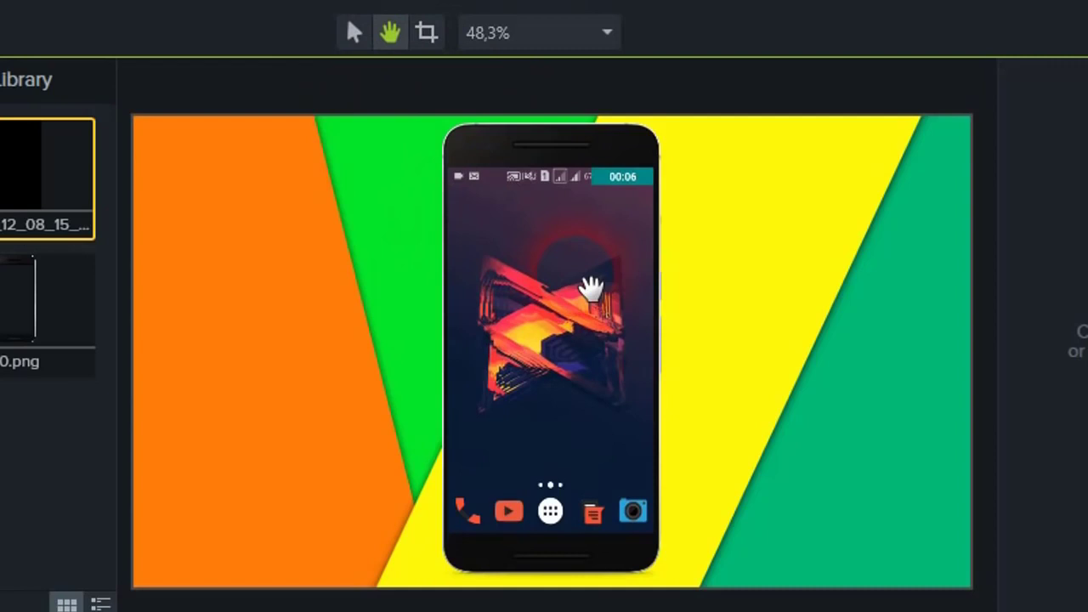
pyautogui.scroll(3, 591, 287)
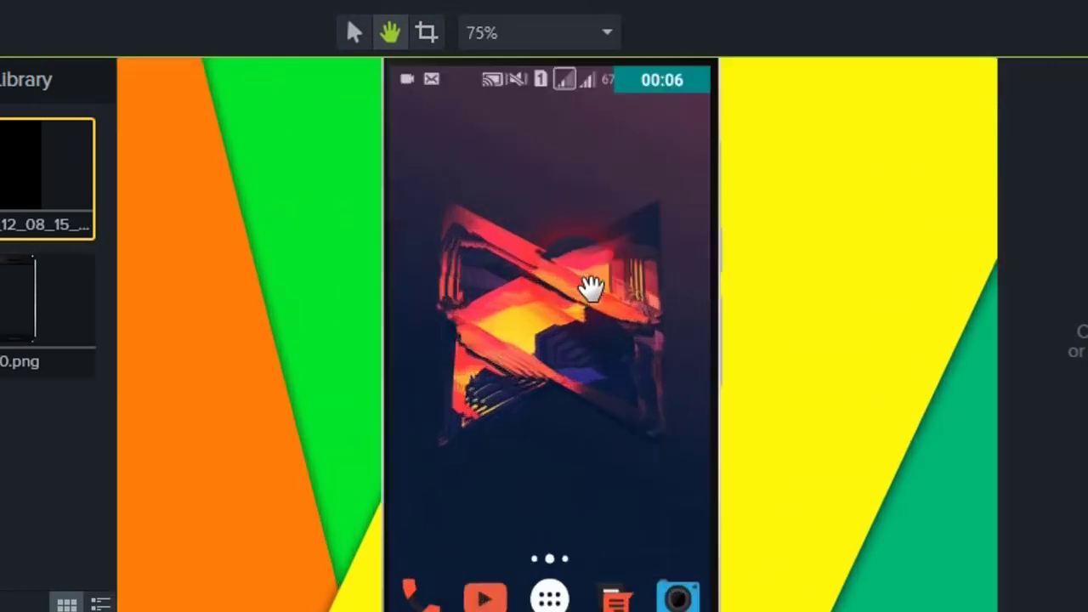
pyautogui.scroll(3, 590, 287)
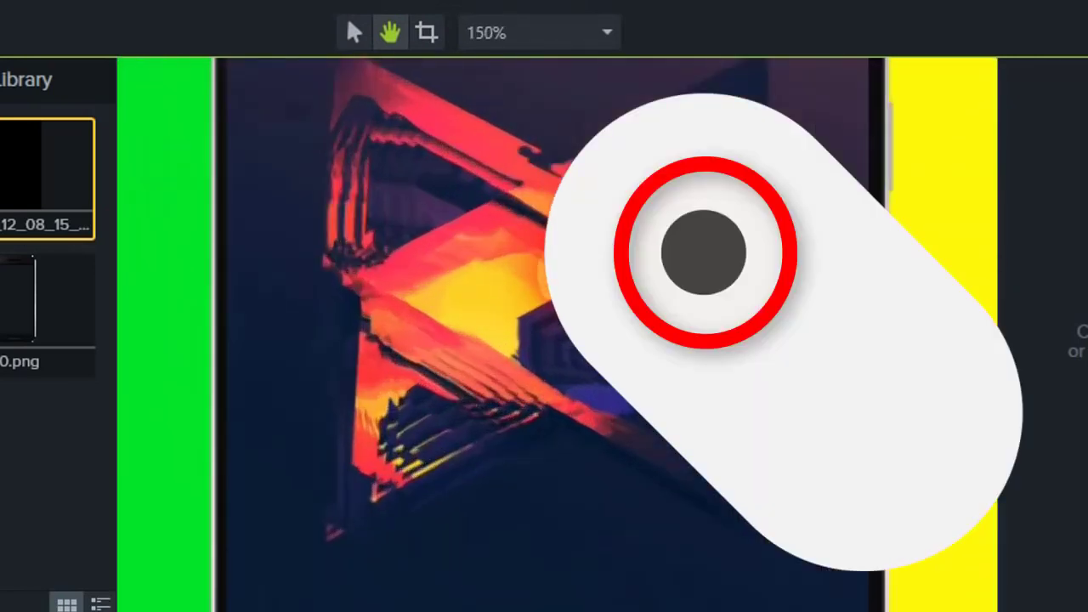
pyautogui.scroll(2, 591, 287)
pyautogui.scroll(-3, 590, 287)
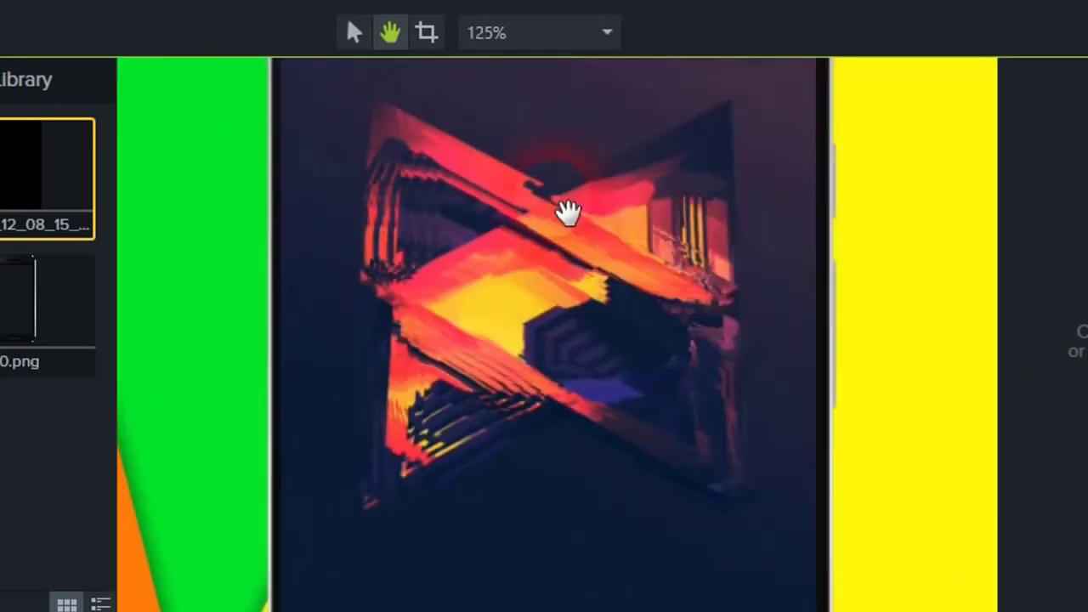
pyautogui.click(354, 34)
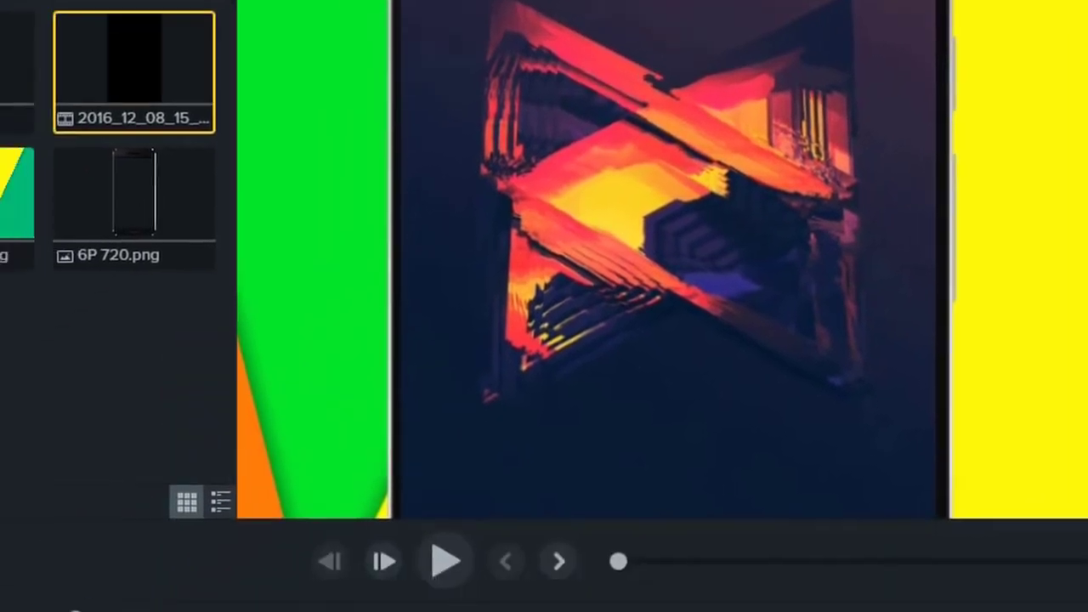
pyautogui.click(202, 502)
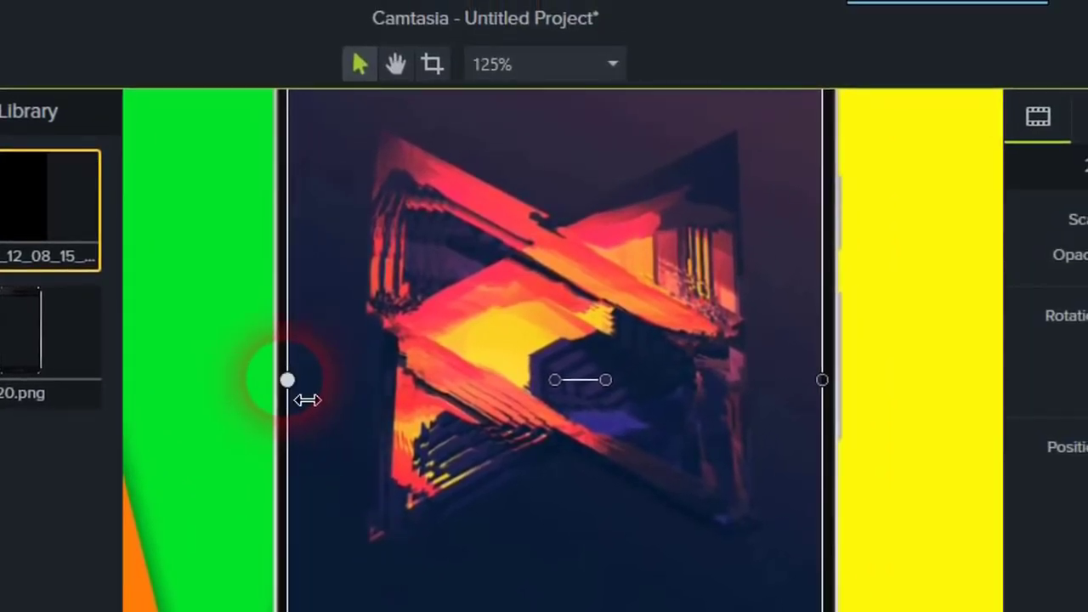
pyautogui.moveTo(307, 400); pyautogui.dragTo(315, 398)
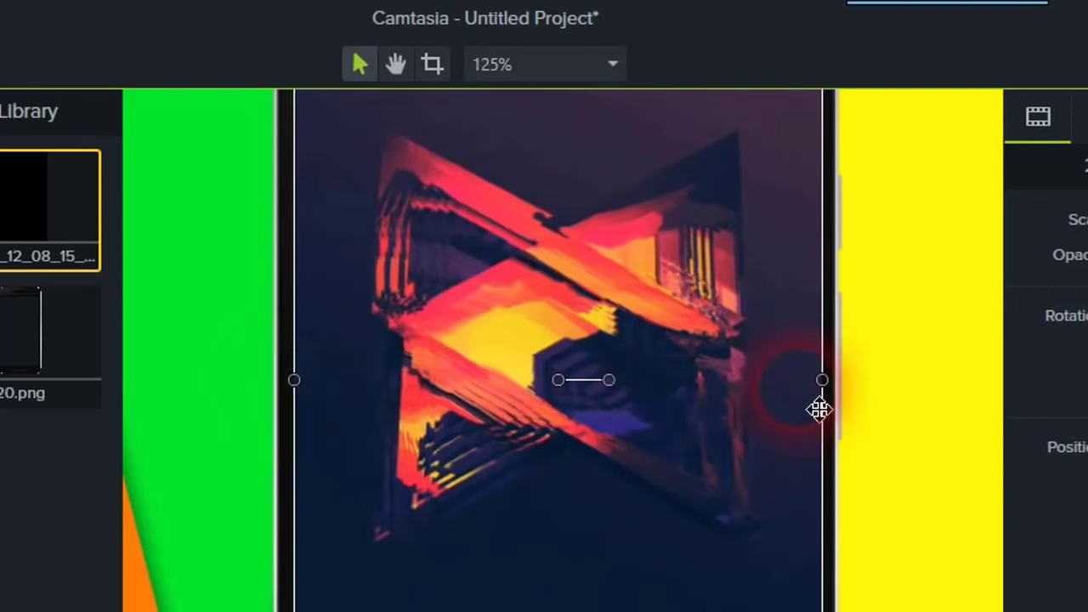
pyautogui.moveTo(825, 389); pyautogui.dragTo(844, 411)
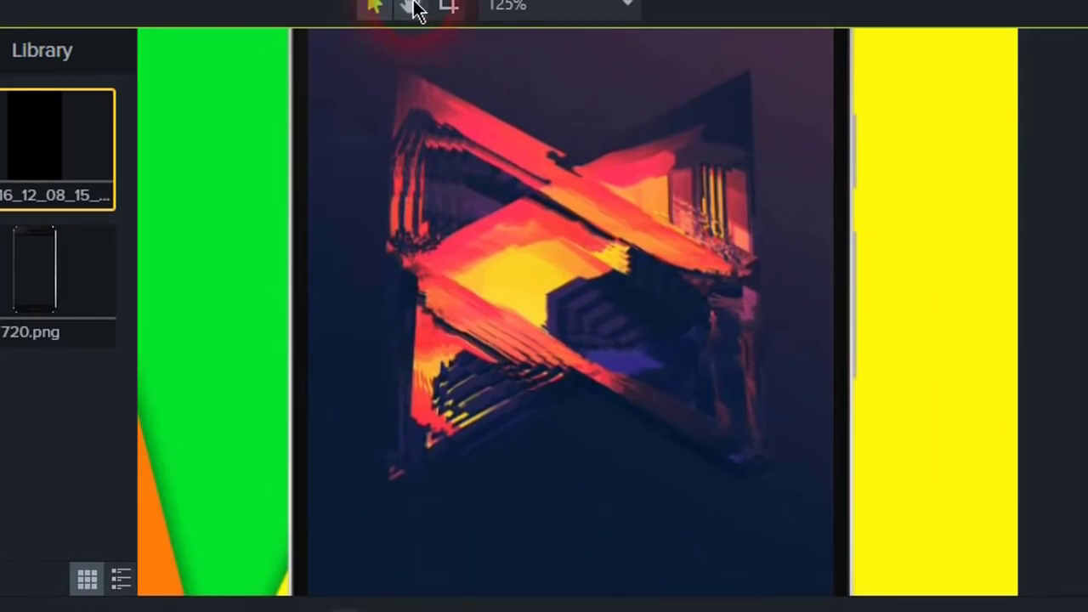
# - Lower the top edge of the phone recording slightly to line up with the phone frame's screen, and deselect it
pyautogui.click(412, 8)
pyautogui.click(553, 123)
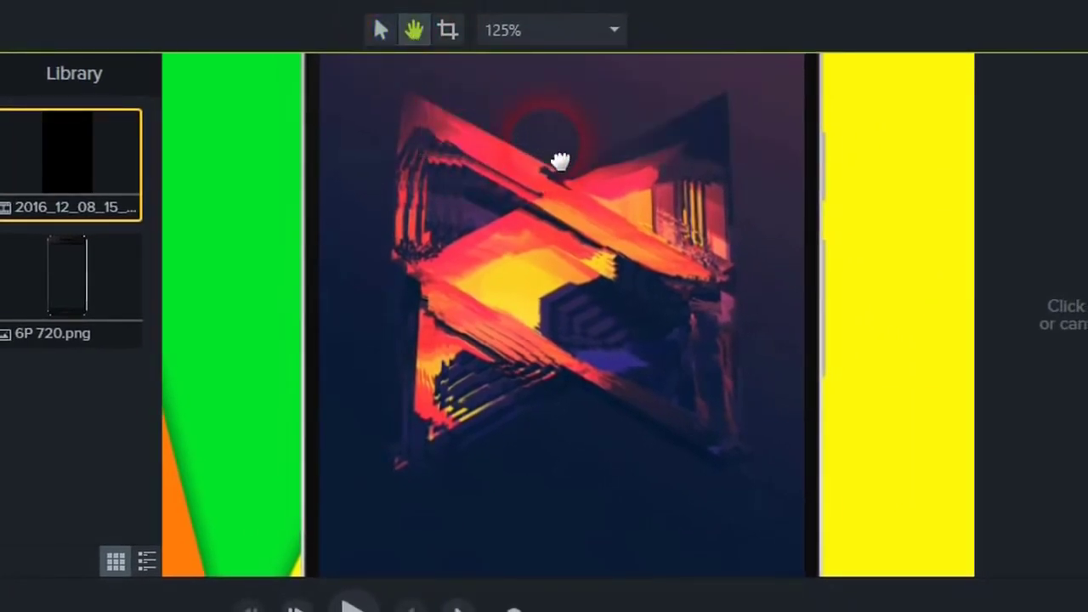
pyautogui.moveTo(560, 161); pyautogui.dragTo(598, 369)
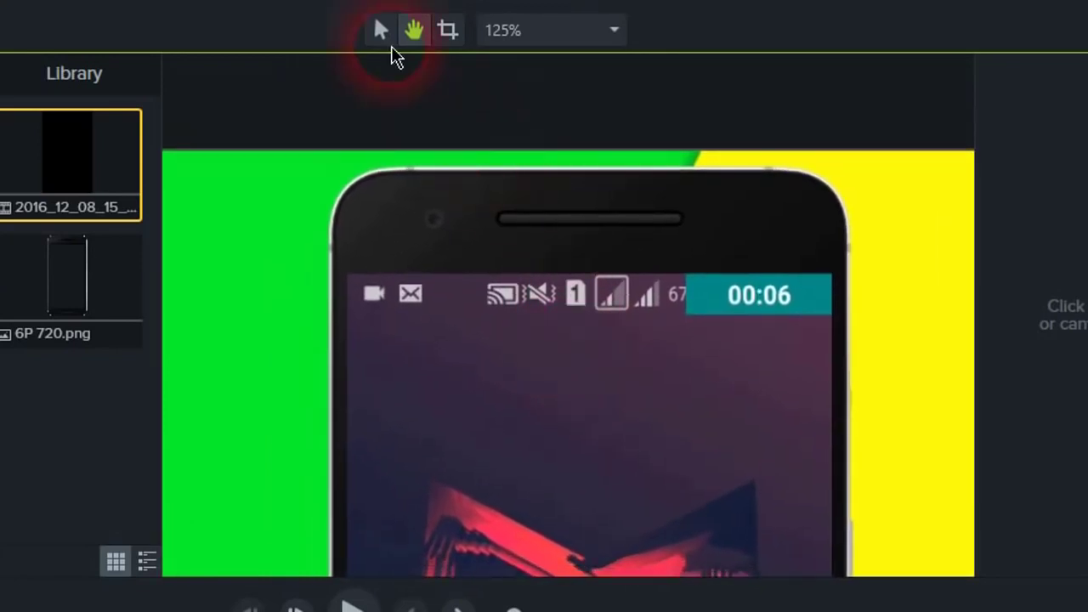
pyautogui.click(383, 31)
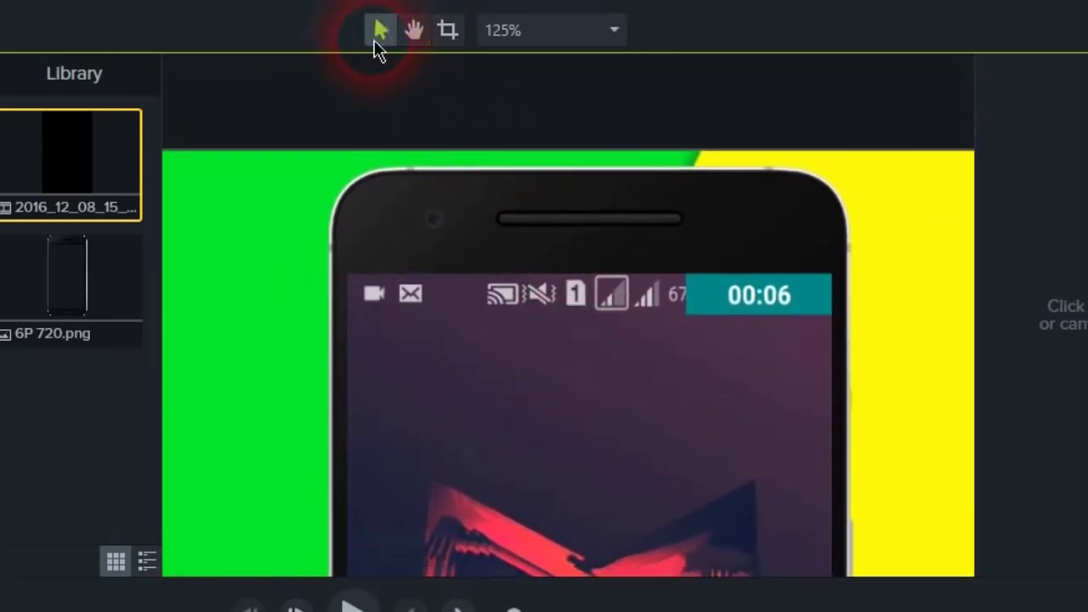
pyautogui.click(590, 425)
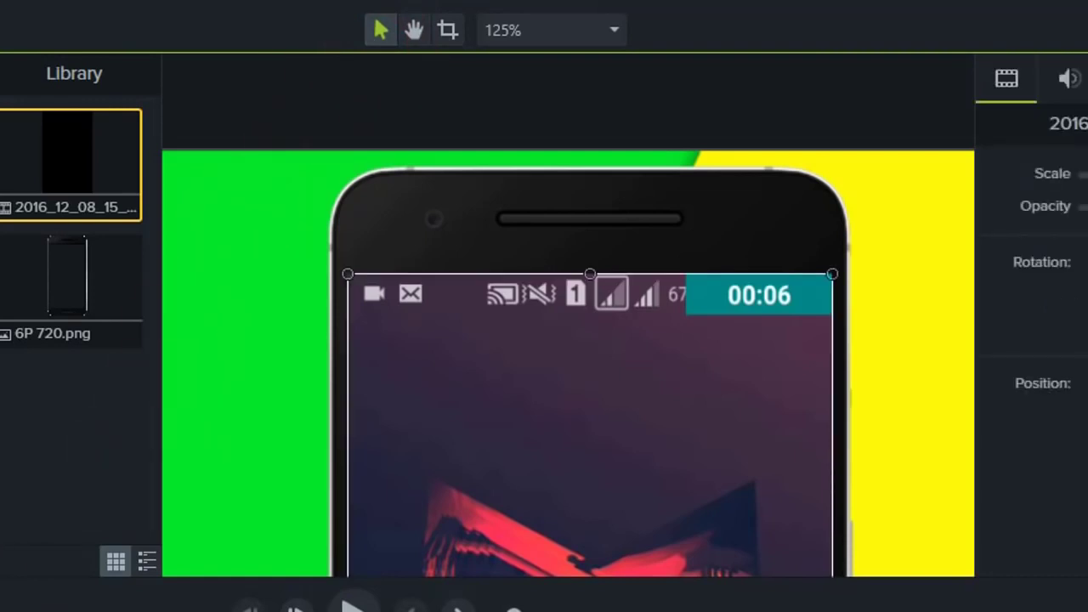
pyautogui.click(608, 287)
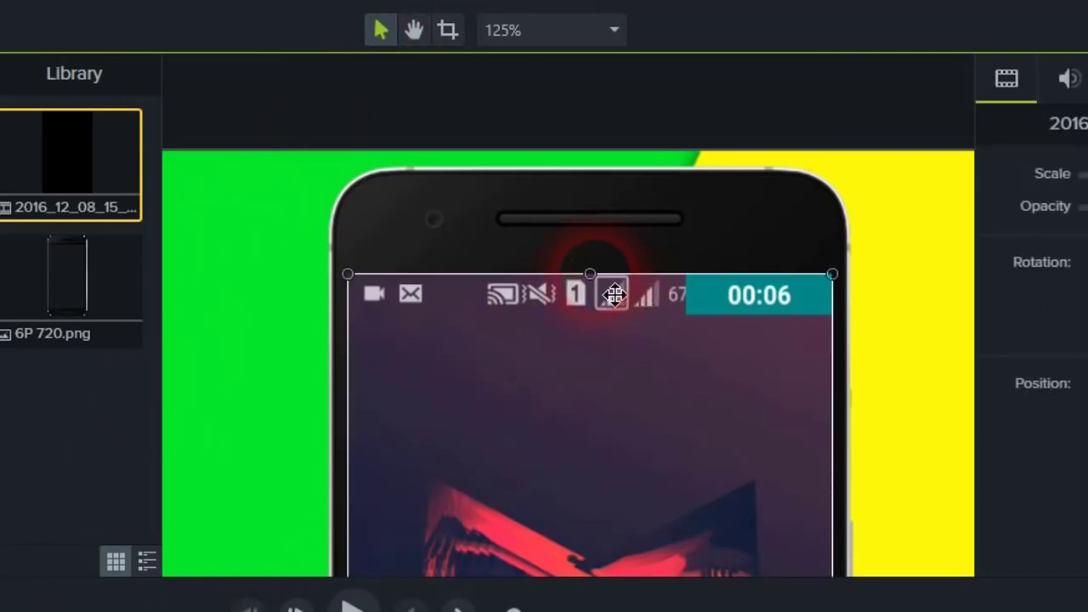
pyautogui.moveTo(610, 291)
pyautogui.mouseDown()
pyautogui.moveTo(610, 305)
pyautogui.moveTo(607, 293)
pyautogui.mouseUp()
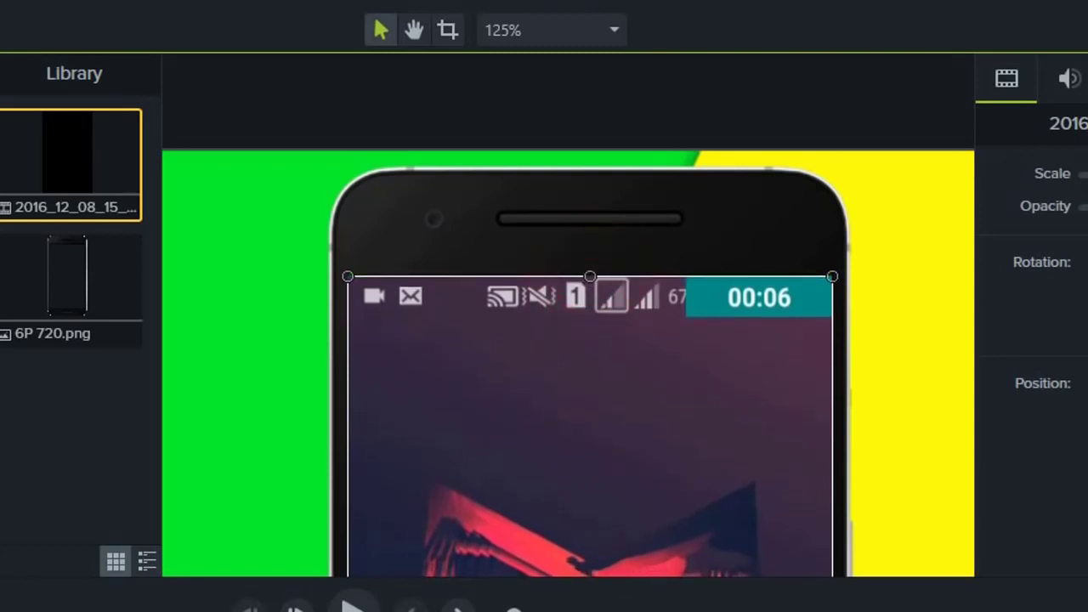
pyautogui.press('Escape')
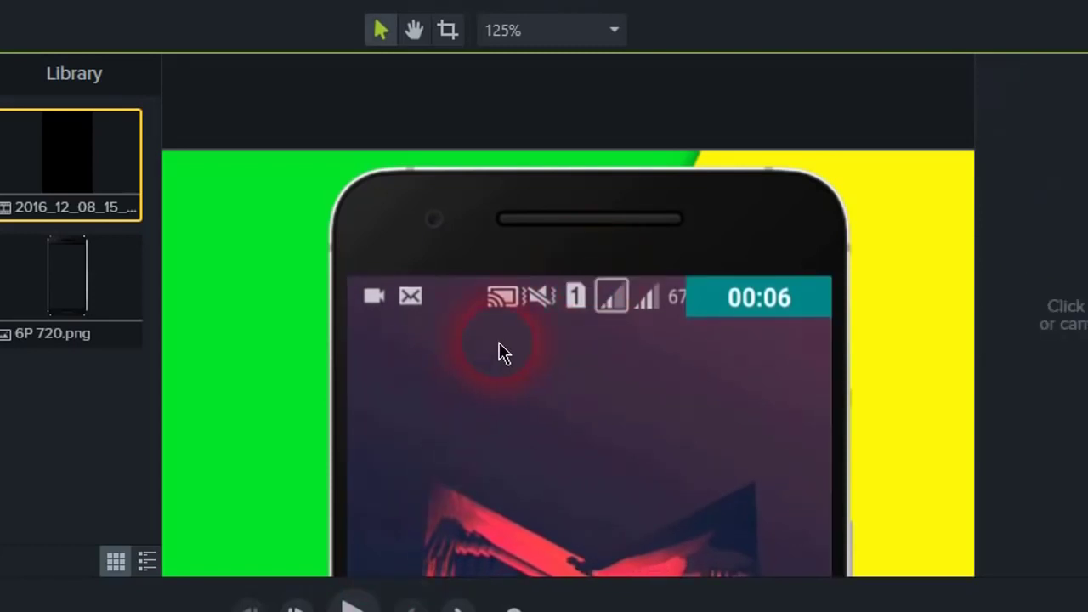
# - Examine how the recording fits inside the phone frame across the whole canvas
pyautogui.scroll(-1, 501, 351)
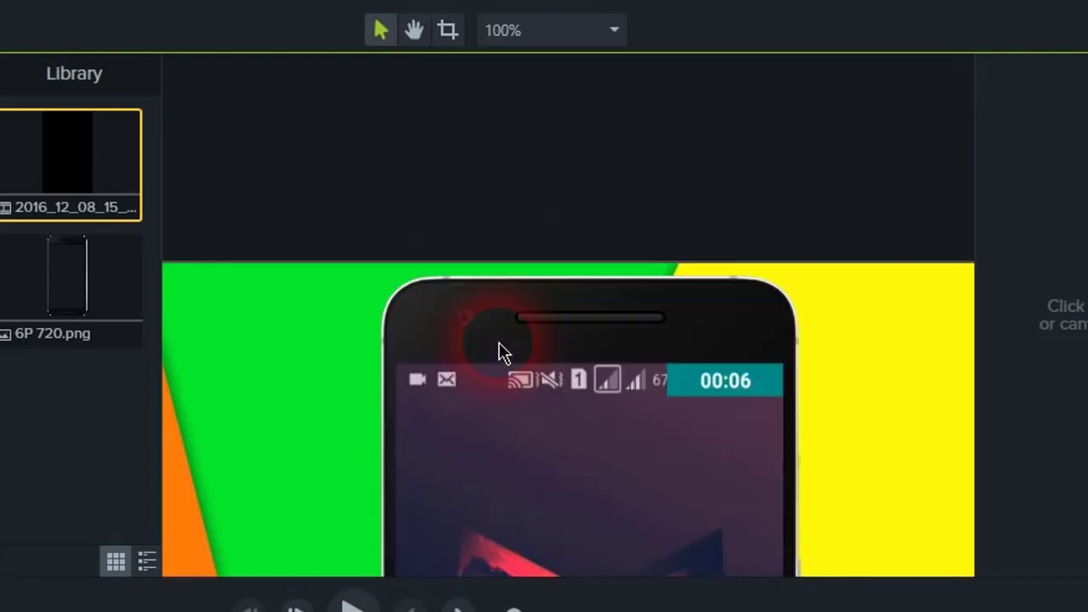
pyautogui.scroll(-1, 501, 351)
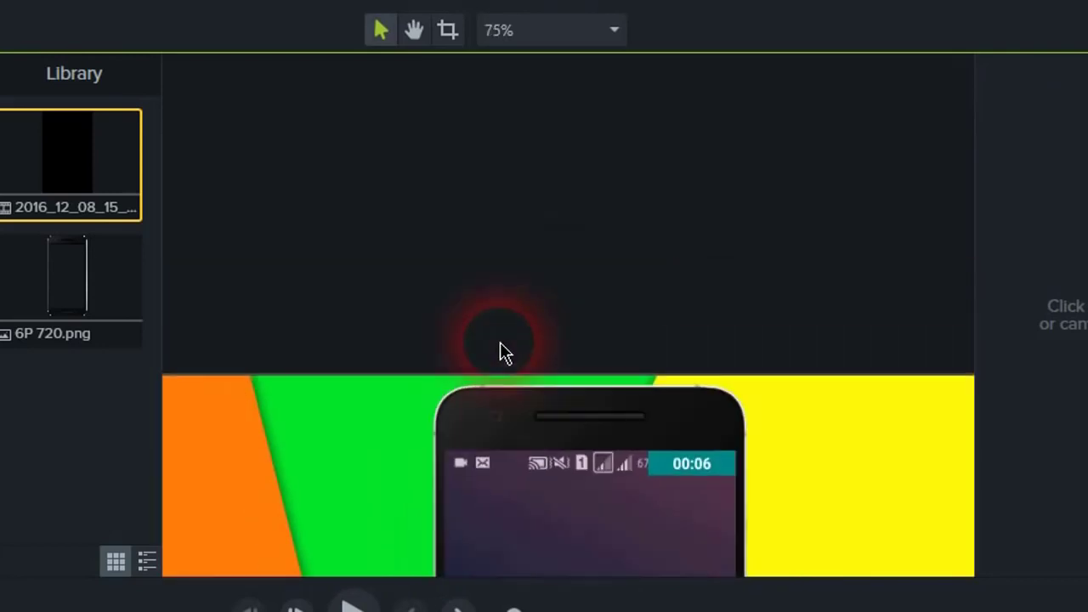
pyautogui.click(415, 32)
pyautogui.moveTo(498, 376); pyautogui.dragTo(493, 170)
pyautogui.scroll(-3, 498, 238)
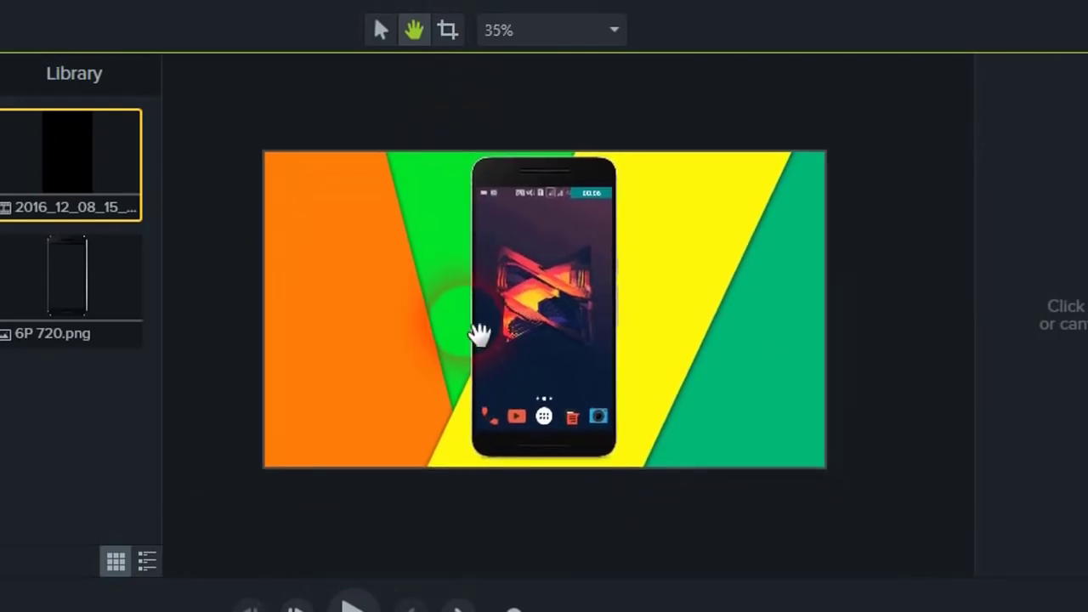
pyautogui.scroll(1, 480, 333)
pyautogui.moveTo(495, 311); pyautogui.dragTo(527, 315)
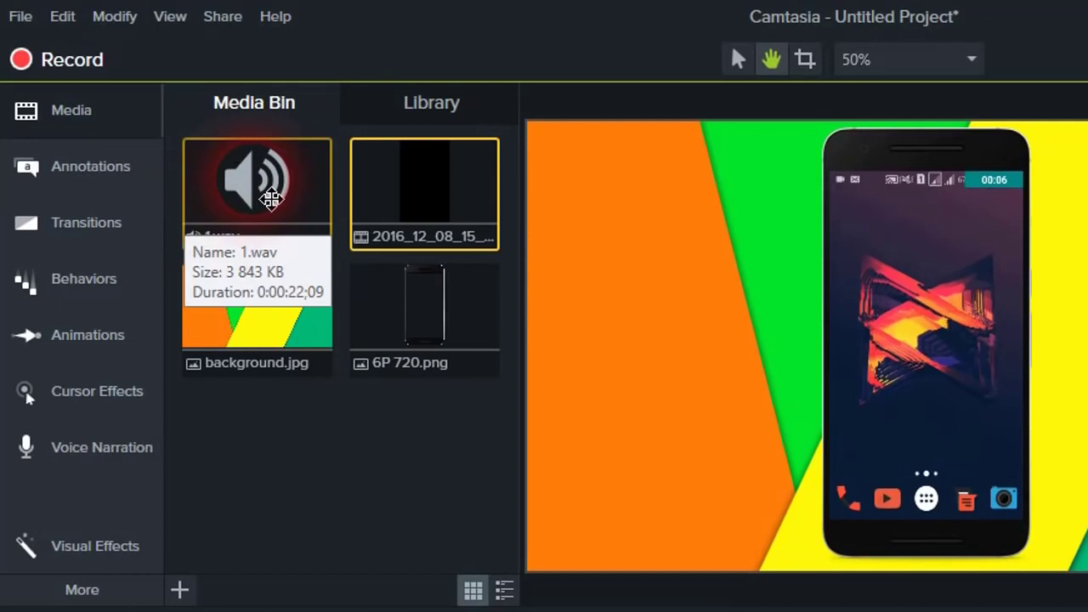
# - Add the 1.wav audio to Track 4 at the start of the timeline, above the phone recording
pyautogui.moveTo(271, 198); pyautogui.dragTo(356, 611)
pyautogui.moveTo(356, 503); pyautogui.dragTo(353, 513)
pyautogui.scroll(-3, 648, 467)
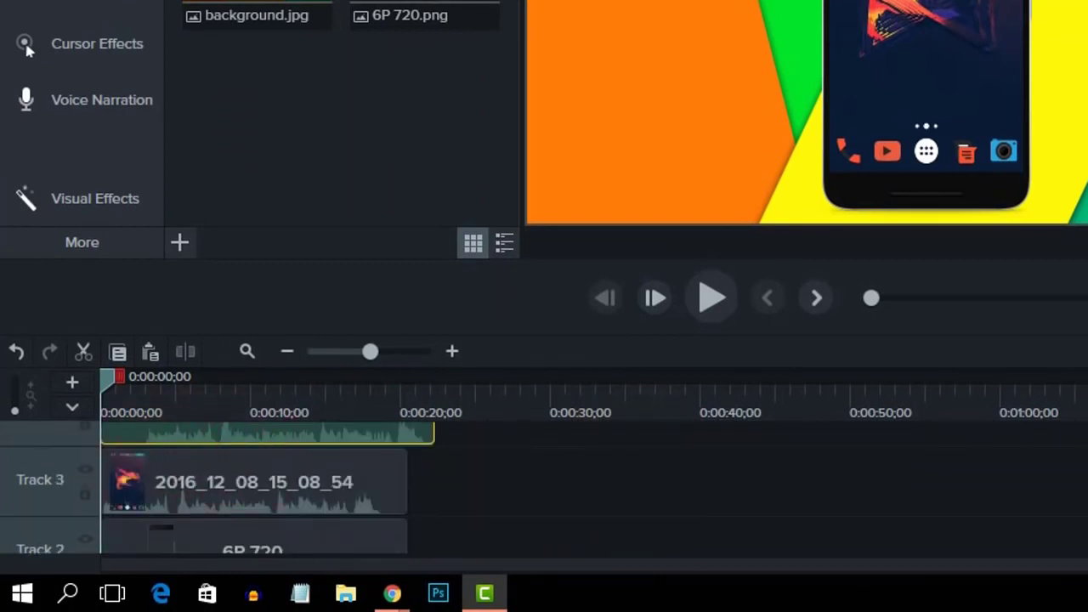
pyautogui.scroll(1, 255, 484)
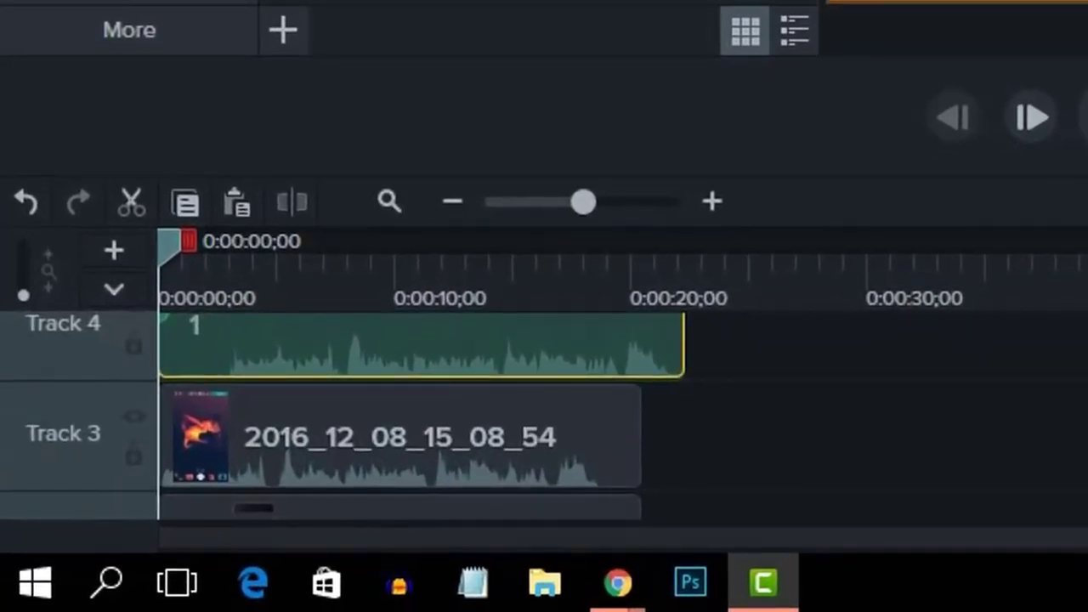
pyautogui.click(553, 350)
pyautogui.click(374, 489)
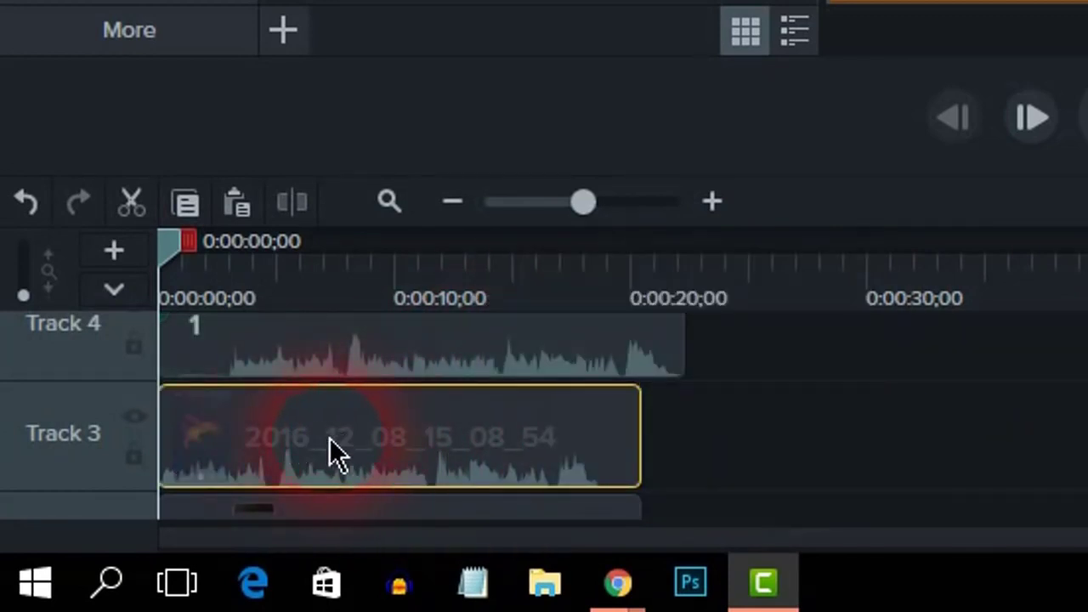
# - Split the 1.wav audio clip on Track 4 at 0:00:02;23
pyautogui.click(364, 340)
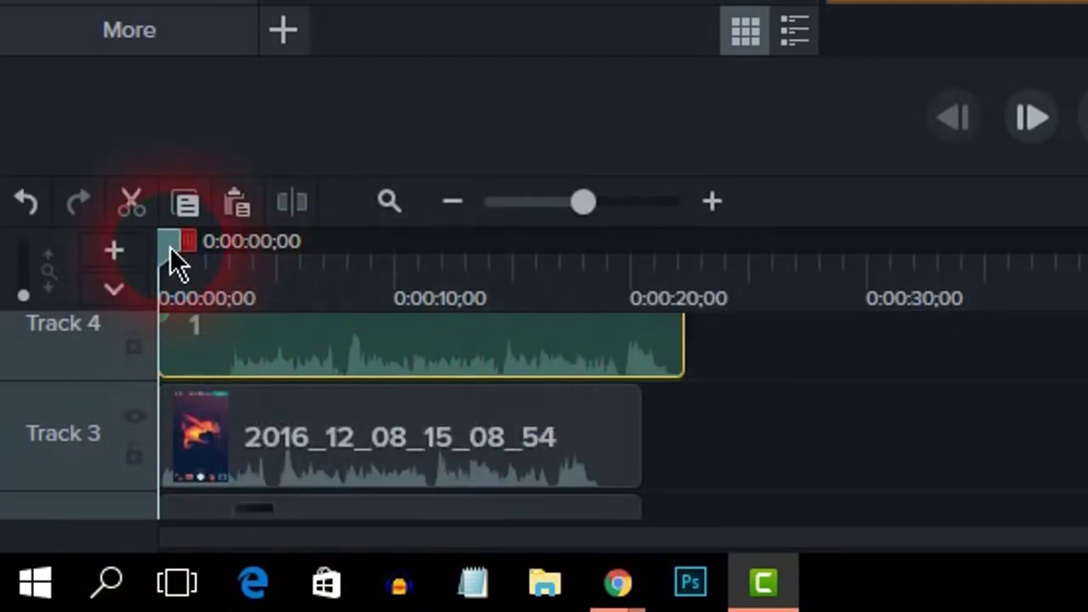
pyautogui.moveTo(173, 248); pyautogui.dragTo(240, 274)
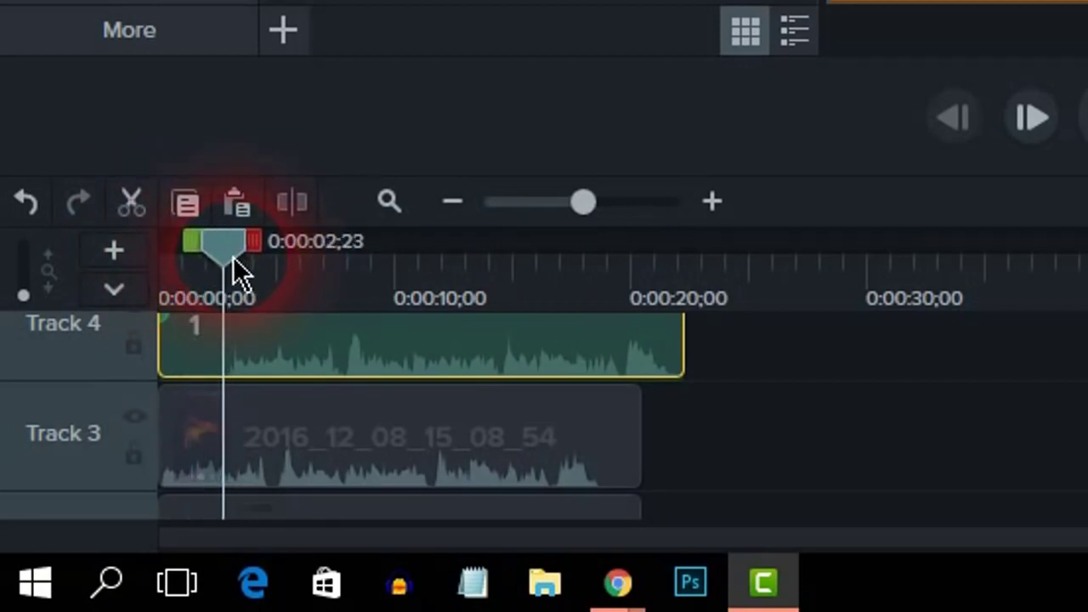
pyautogui.moveTo(241, 273); pyautogui.dragTo(235, 270)
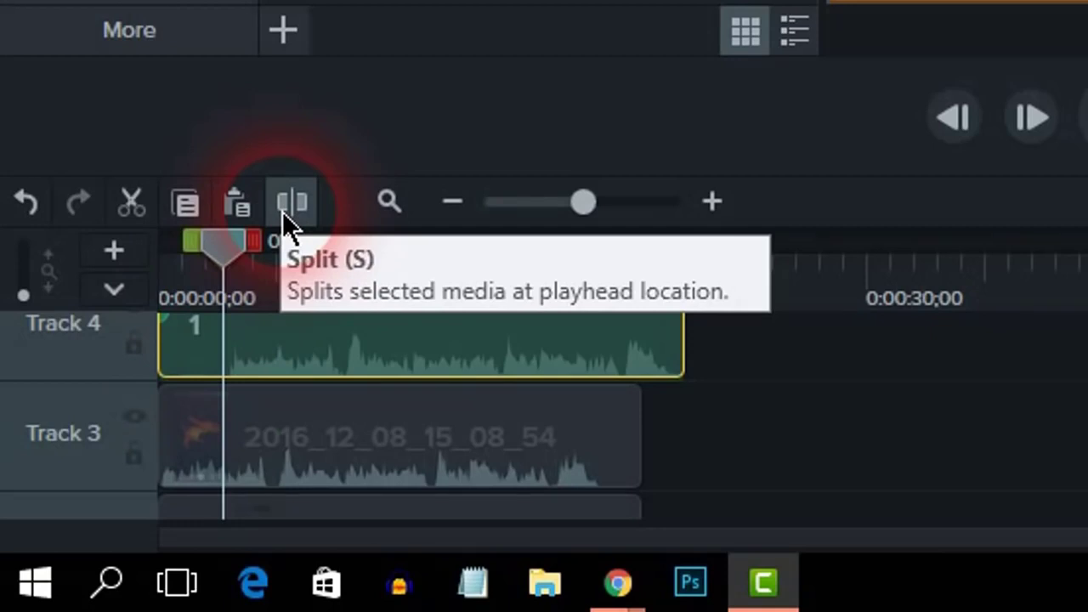
pyautogui.click(282, 212)
# - Delete the short opening piece of the split audio on Track 4 and move the remaining piece to 0:00:00;00
pyautogui.click(202, 353)
pyautogui.moveTo(198, 339); pyautogui.dragTo(29, 311)
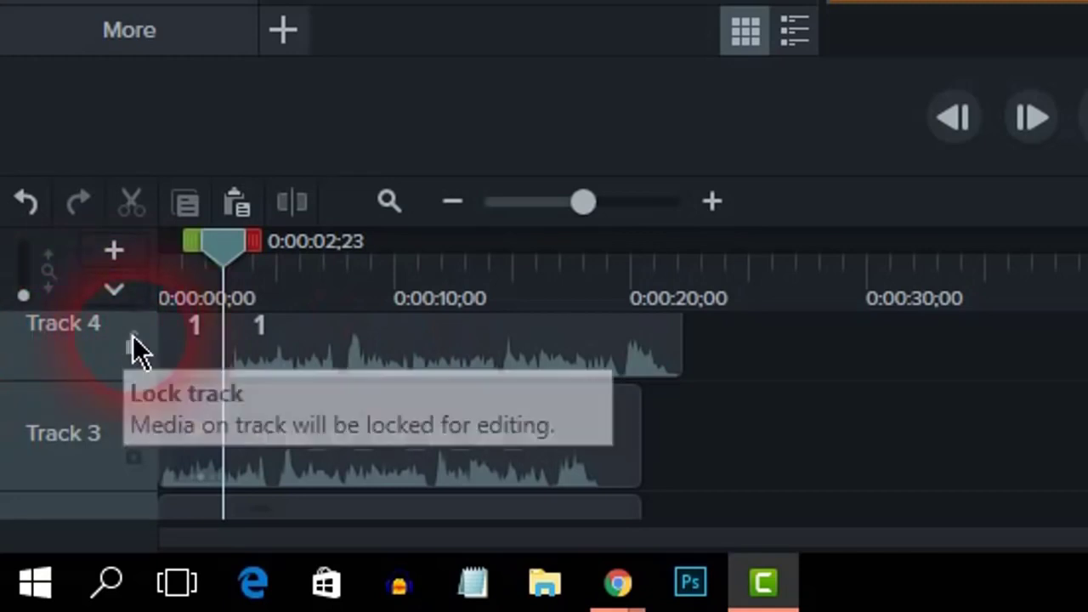
pyautogui.click(263, 360)
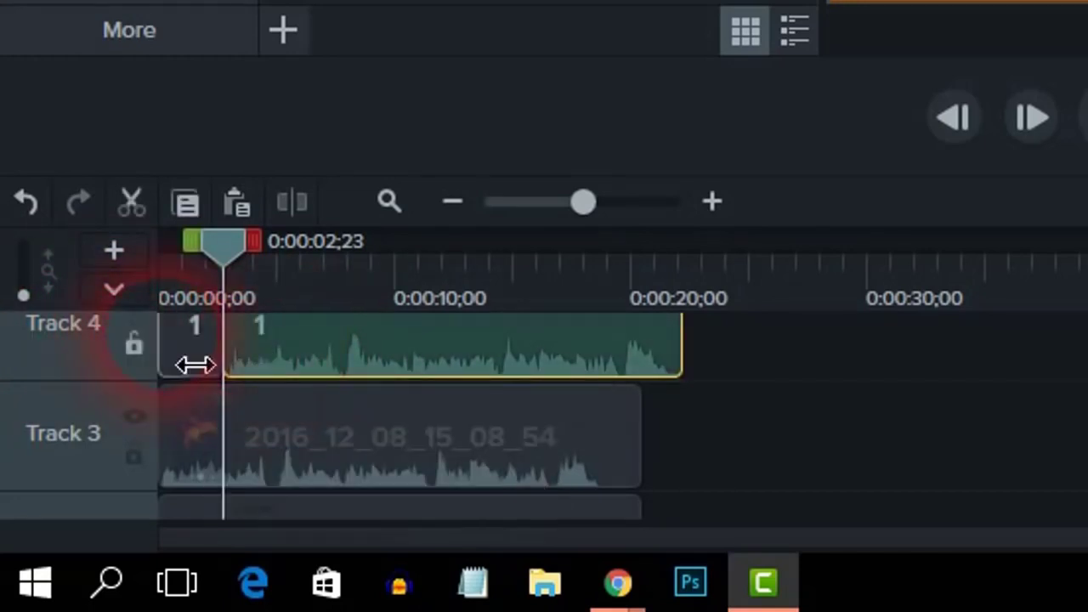
pyautogui.click(189, 344)
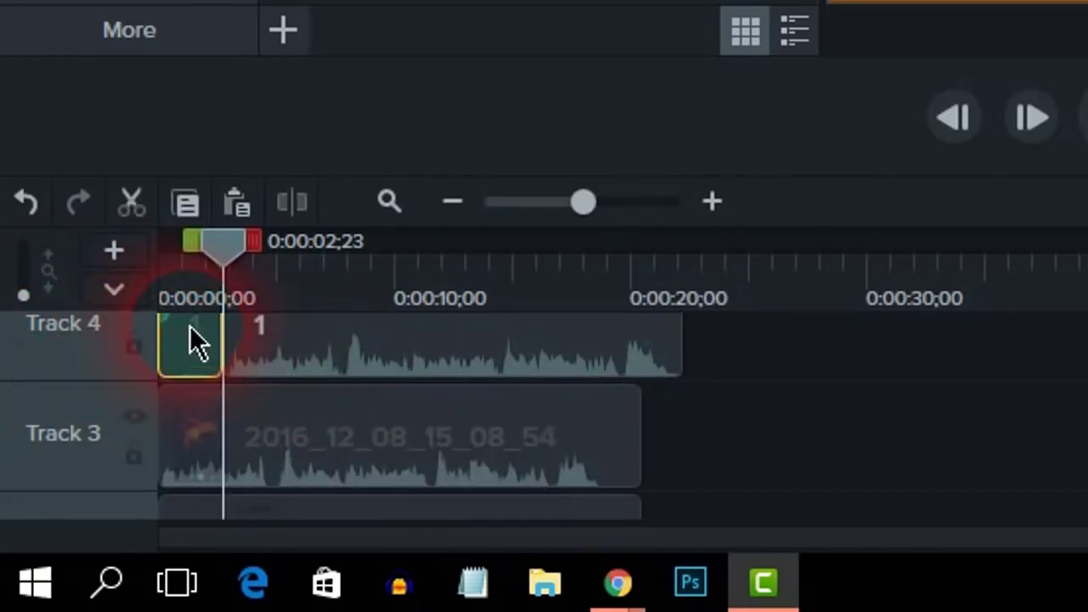
pyautogui.press('Delete')
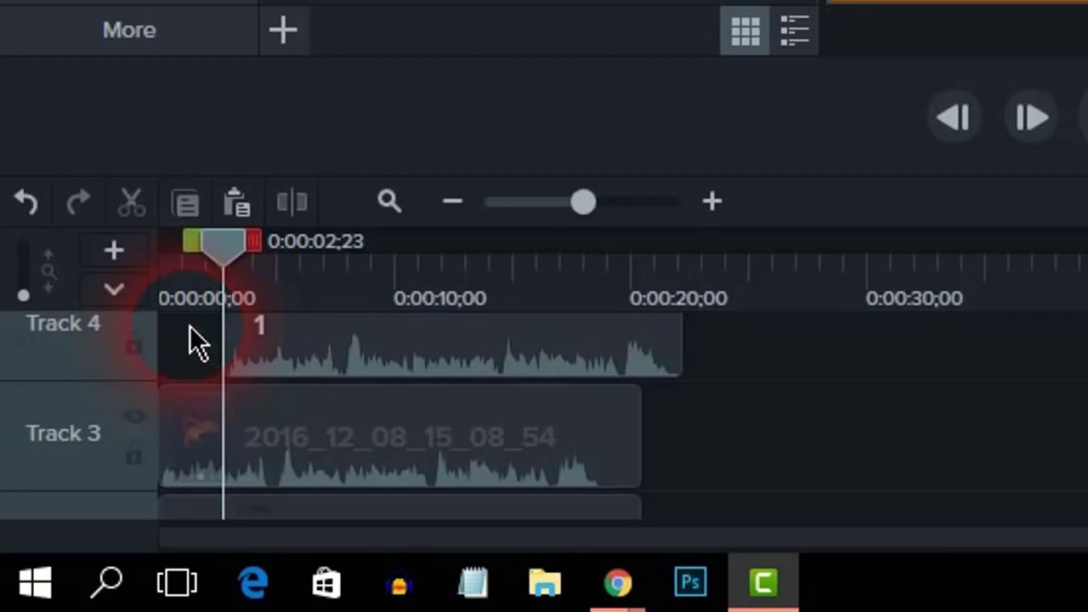
pyautogui.moveTo(274, 352); pyautogui.dragTo(155, 352)
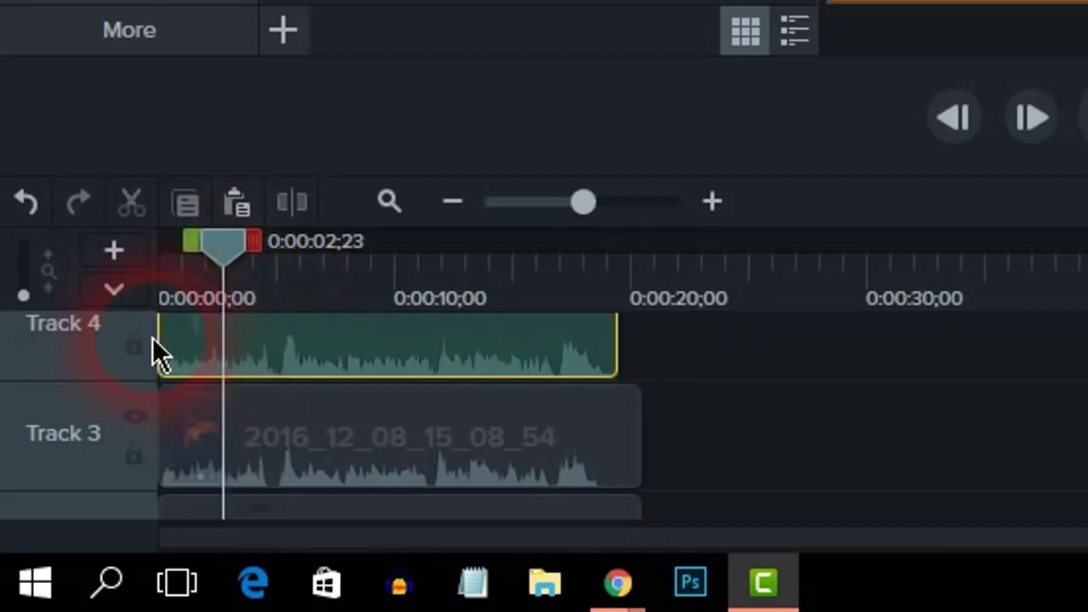
# - Split the Track 4 audio clip at 0:00:00;10, just before its first sound, and delete the silent opening piece
pyautogui.click(230, 264)
pyautogui.moveTo(230, 264); pyautogui.dragTo(167, 261)
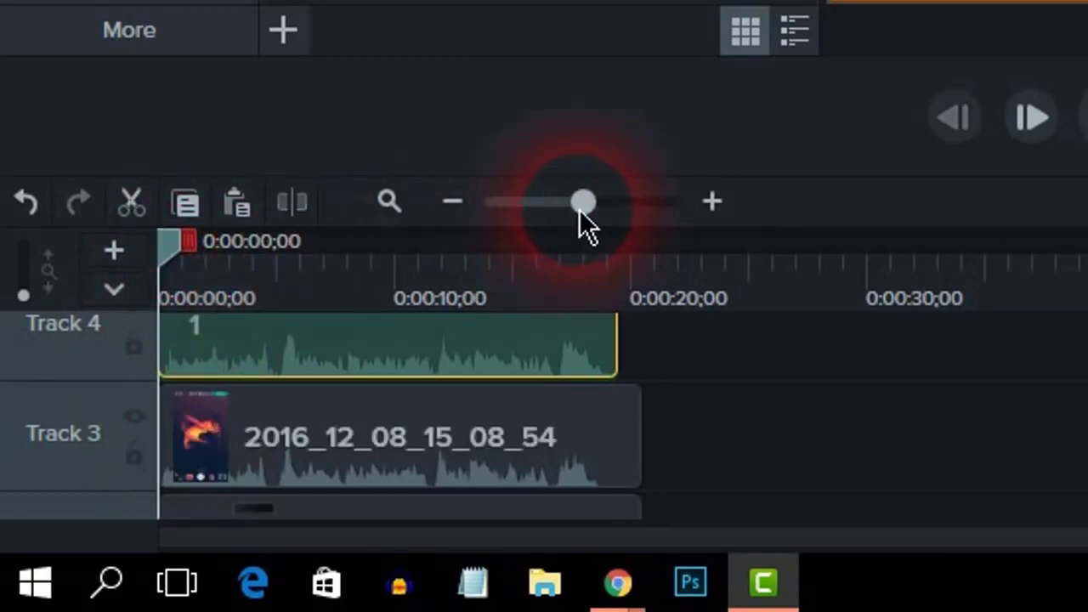
pyautogui.moveTo(583, 204); pyautogui.dragTo(668, 206)
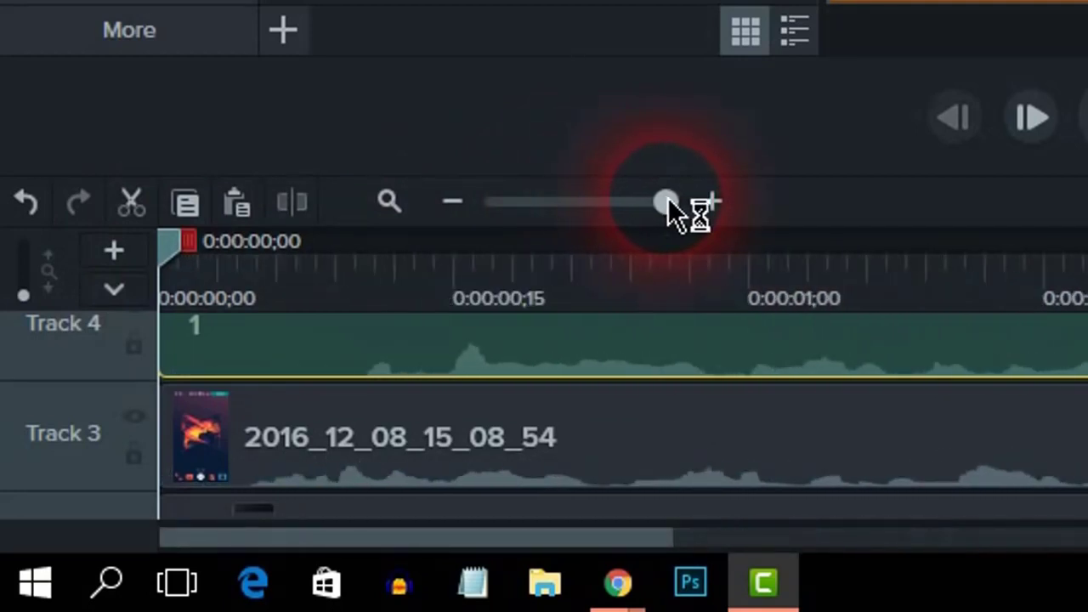
pyautogui.click(353, 284)
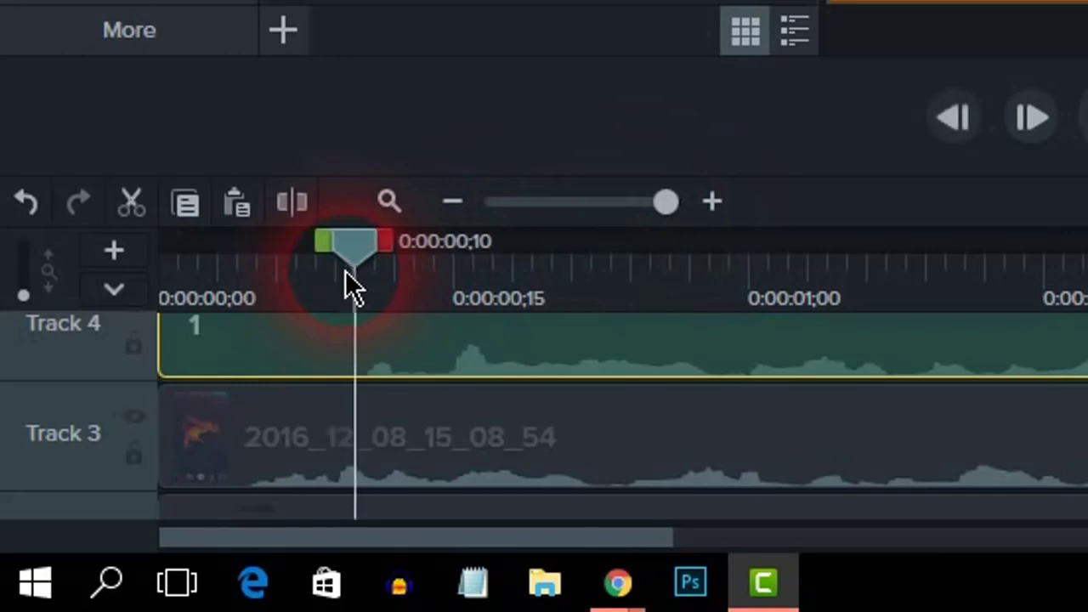
pyautogui.click(293, 208)
pyautogui.click(266, 361)
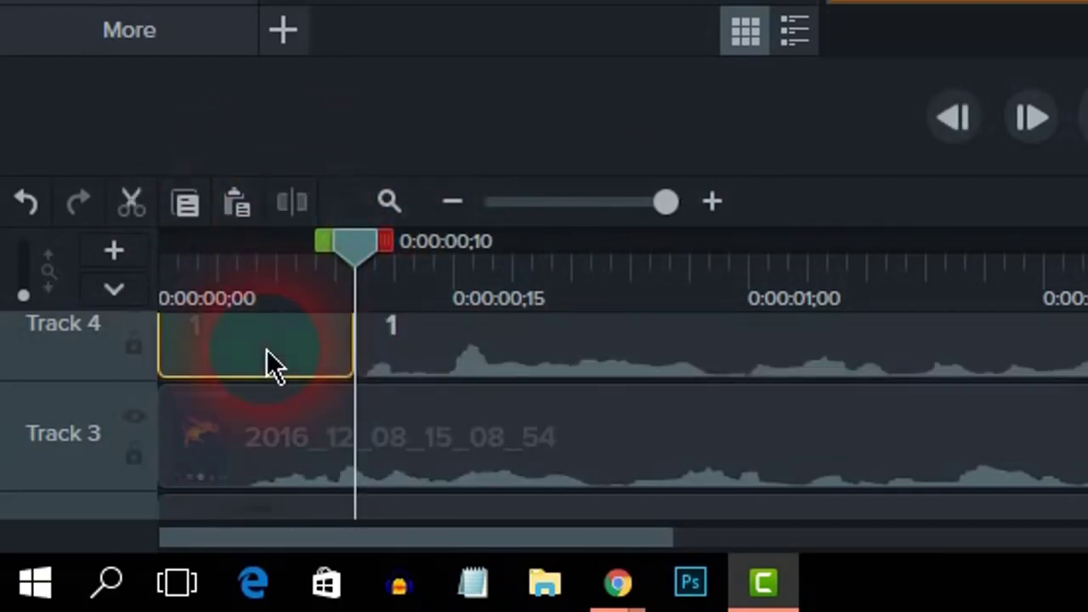
pyautogui.press('Delete')
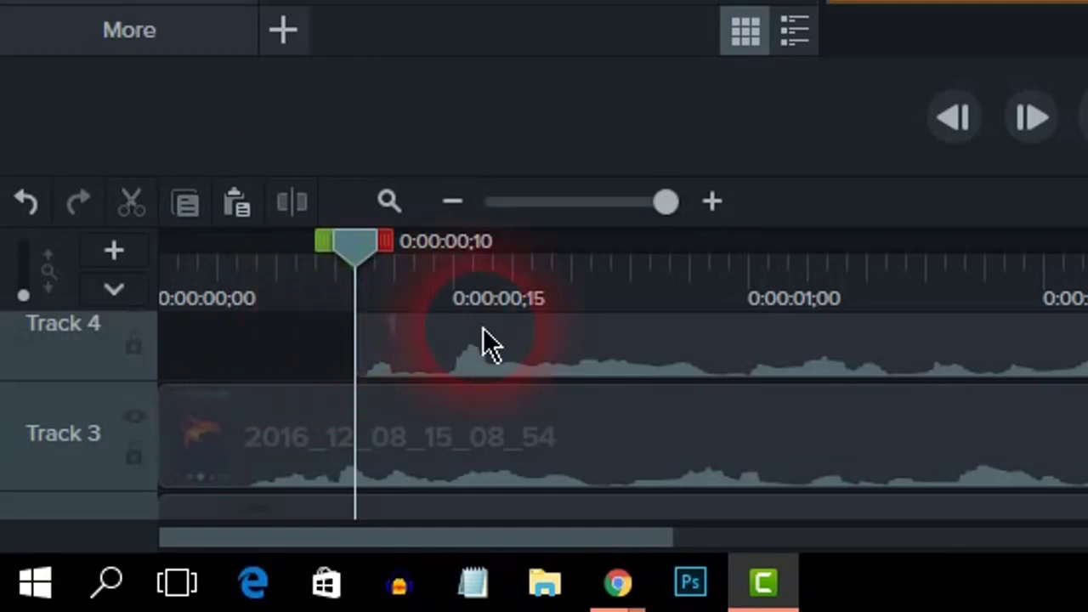
# - Move the Track 4 audio to start at 0:00:00;04, aligning its waveform with the phone recording's
pyautogui.moveTo(484, 332); pyautogui.dragTo(369, 413)
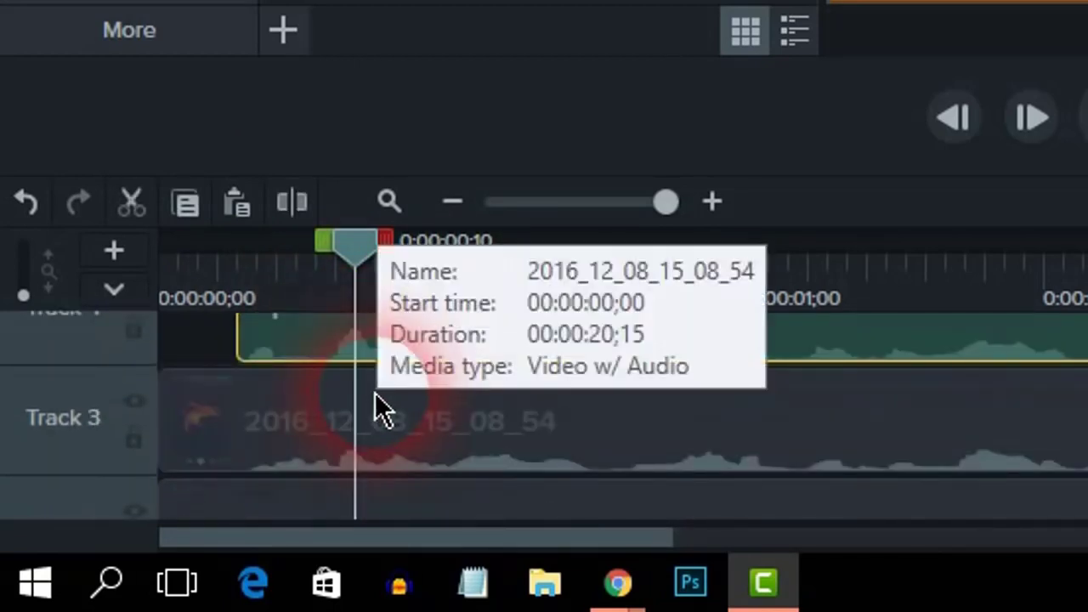
pyautogui.click(239, 259)
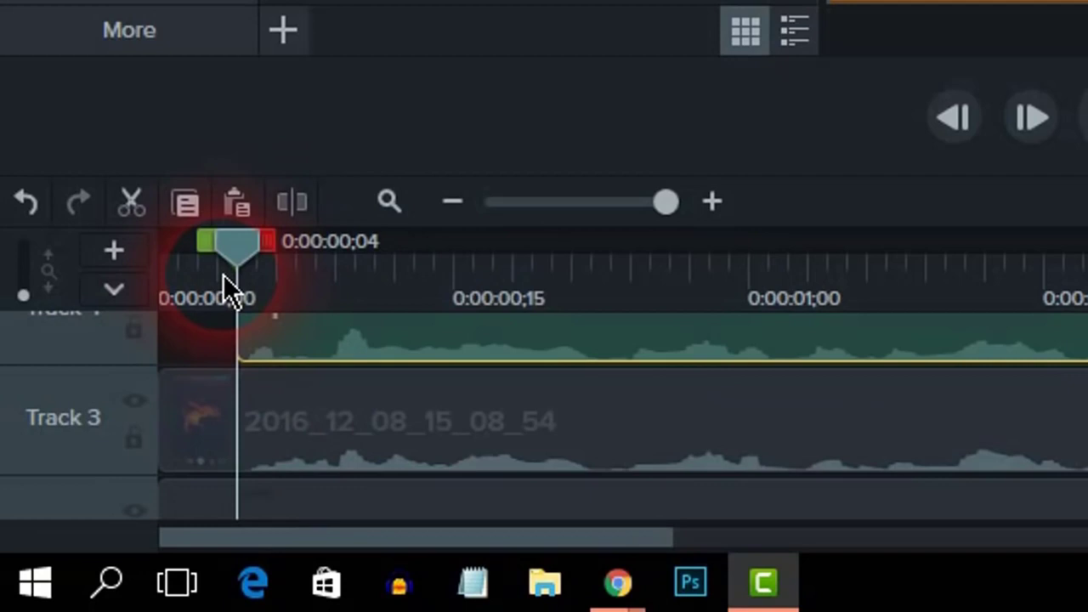
pyautogui.press('space')
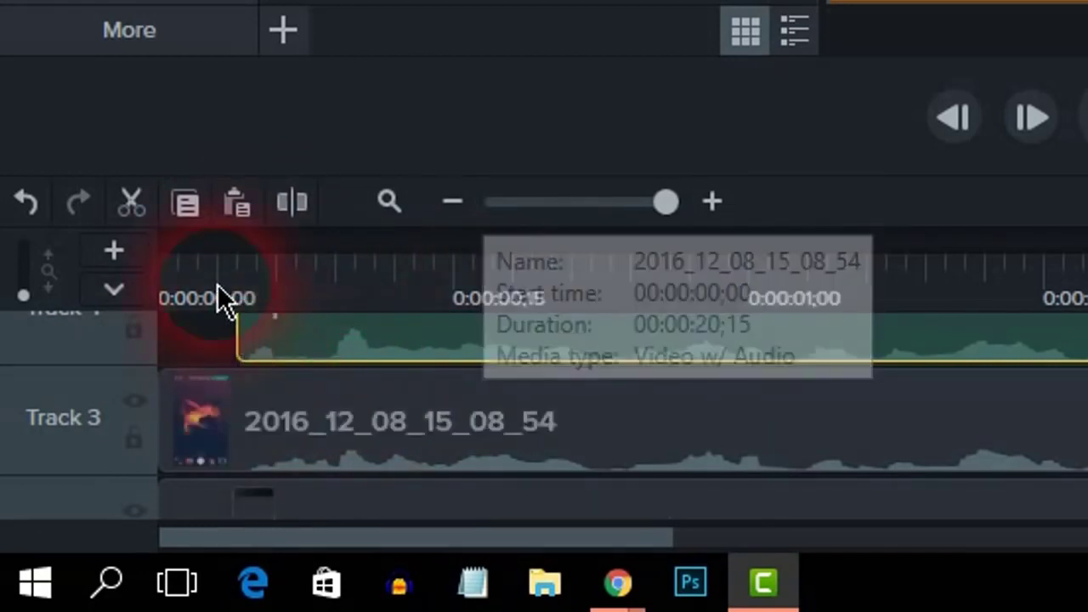
# - Cut the range from 0:00:00;00 to 0:00:00;04 out of the timeline
pyautogui.click(237, 259)
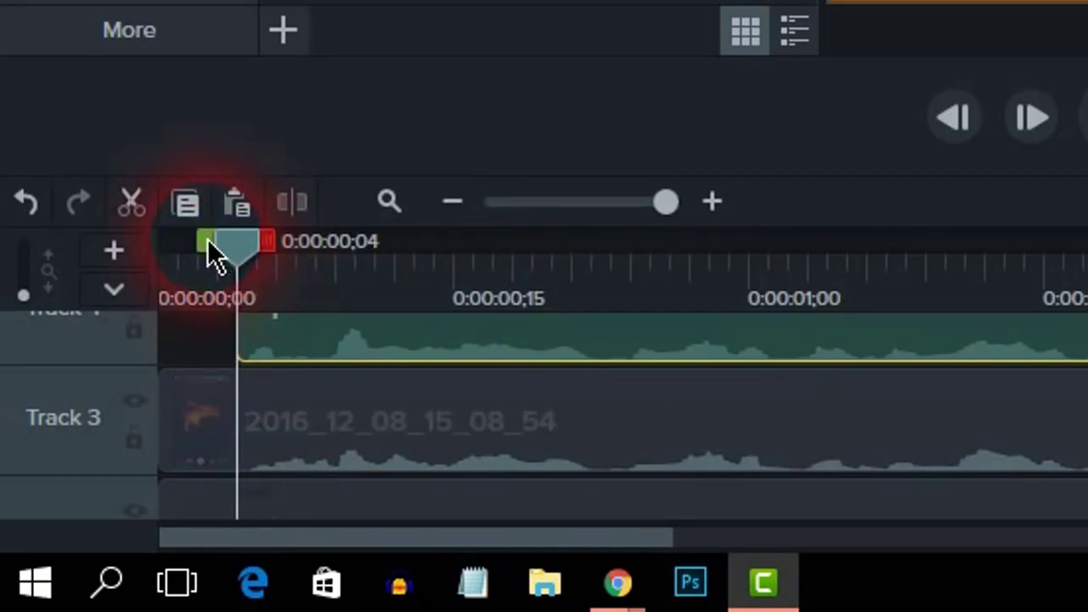
pyautogui.moveTo(192, 262); pyautogui.dragTo(44, 259)
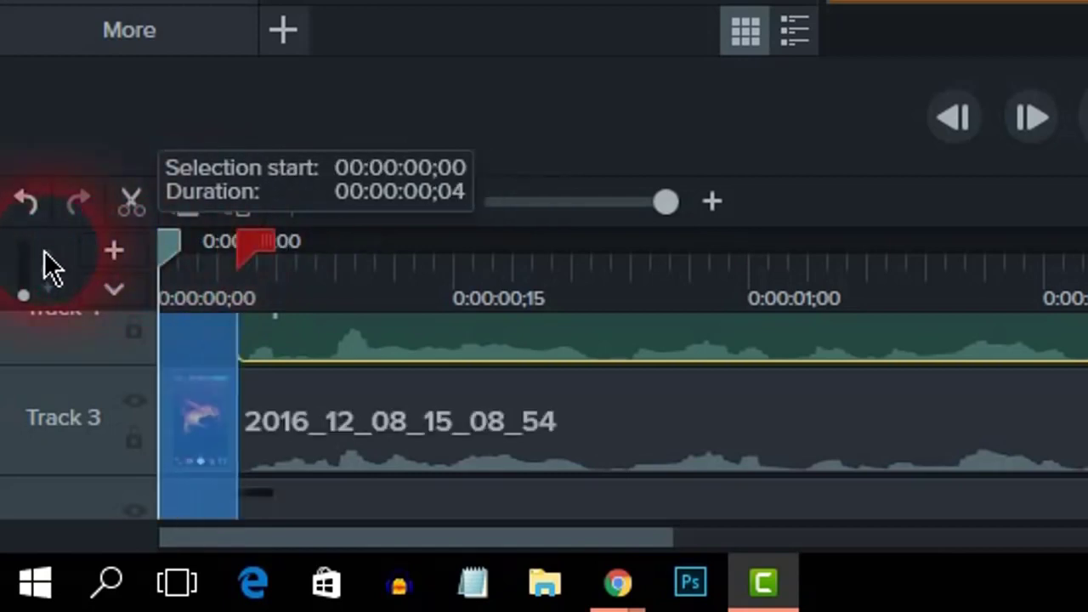
pyautogui.click(124, 200)
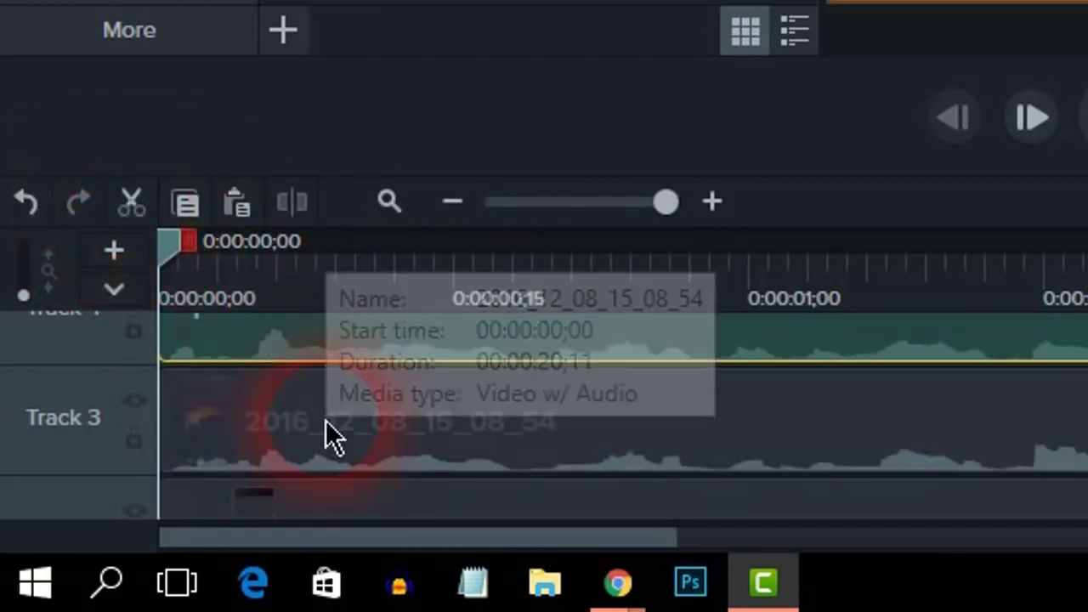
# - Lower the audio gain of the phone recording on Track 3 far enough to flatten its waveform
pyautogui.click(286, 417)
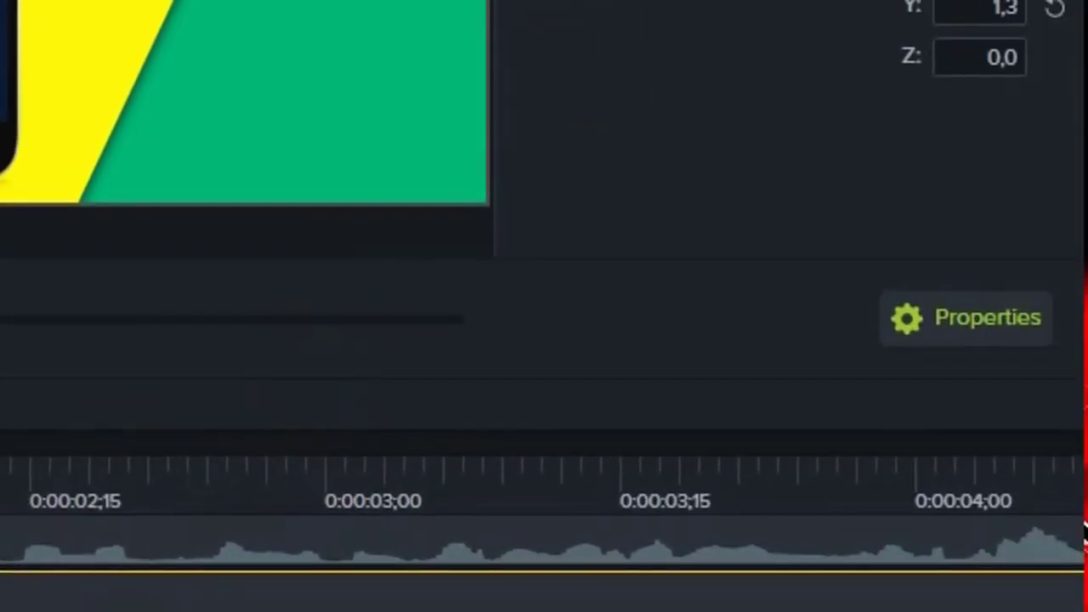
pyautogui.click(926, 323)
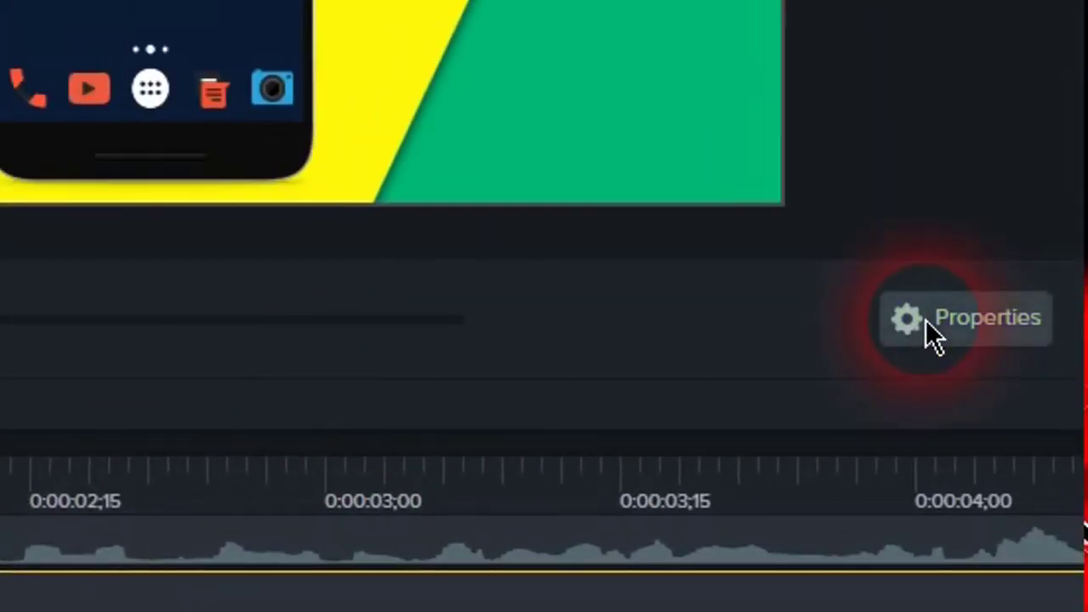
pyautogui.click(926, 320)
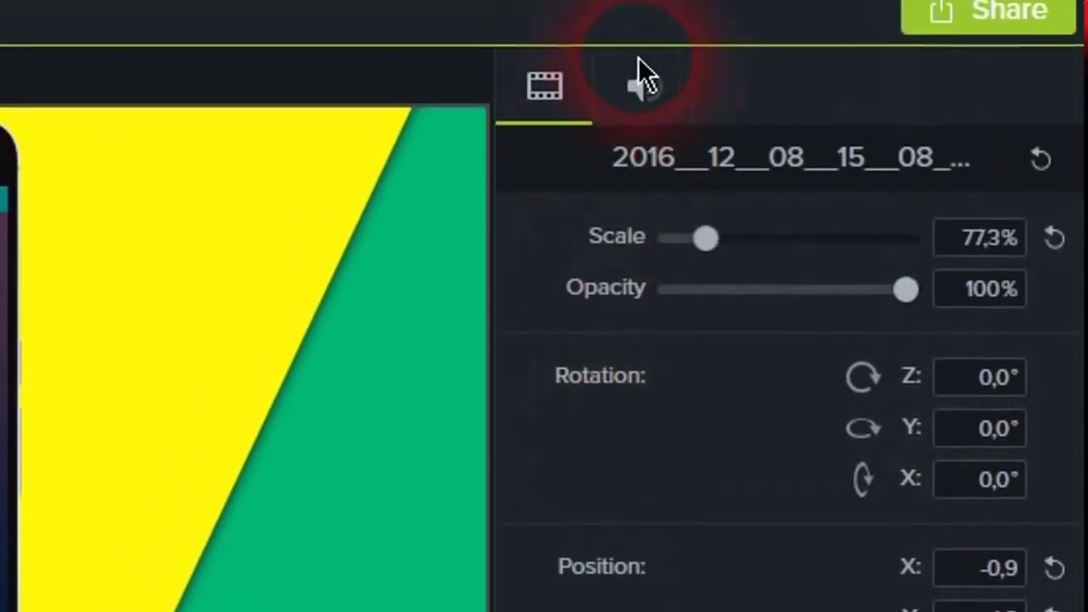
pyautogui.click(667, 102)
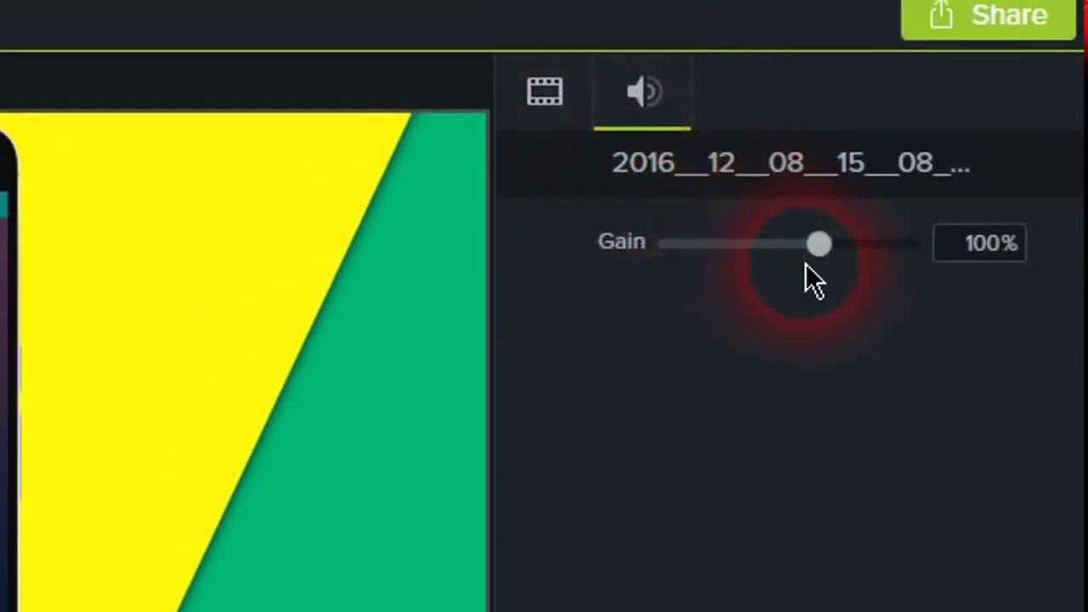
pyautogui.moveTo(827, 245); pyautogui.dragTo(693, 256)
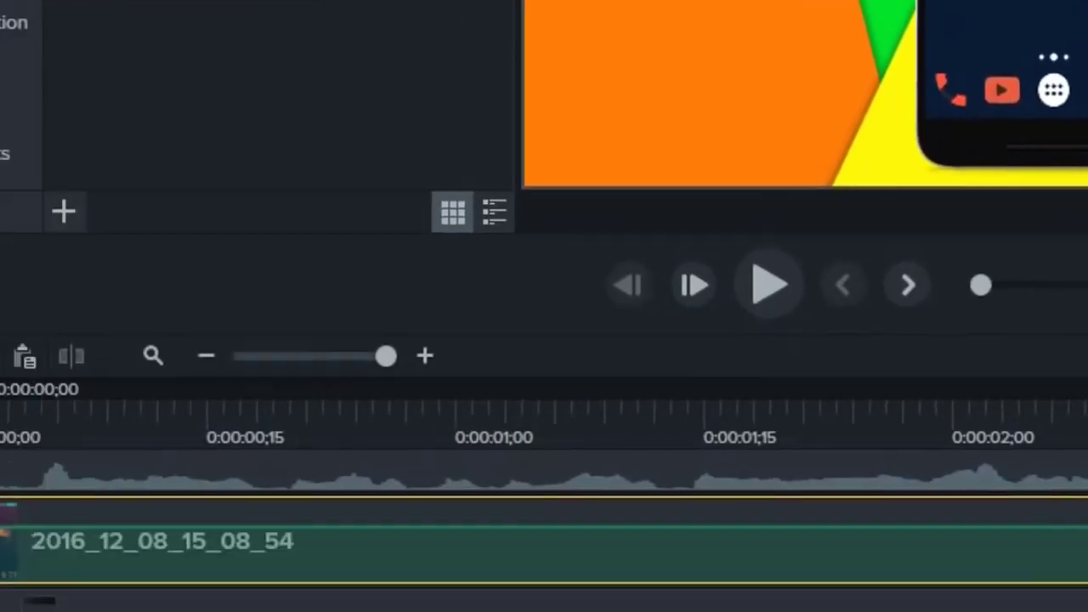
# - Raise the gain of the voice audio clip on Track 4 to 137%
pyautogui.scroll(2, 543, 384)
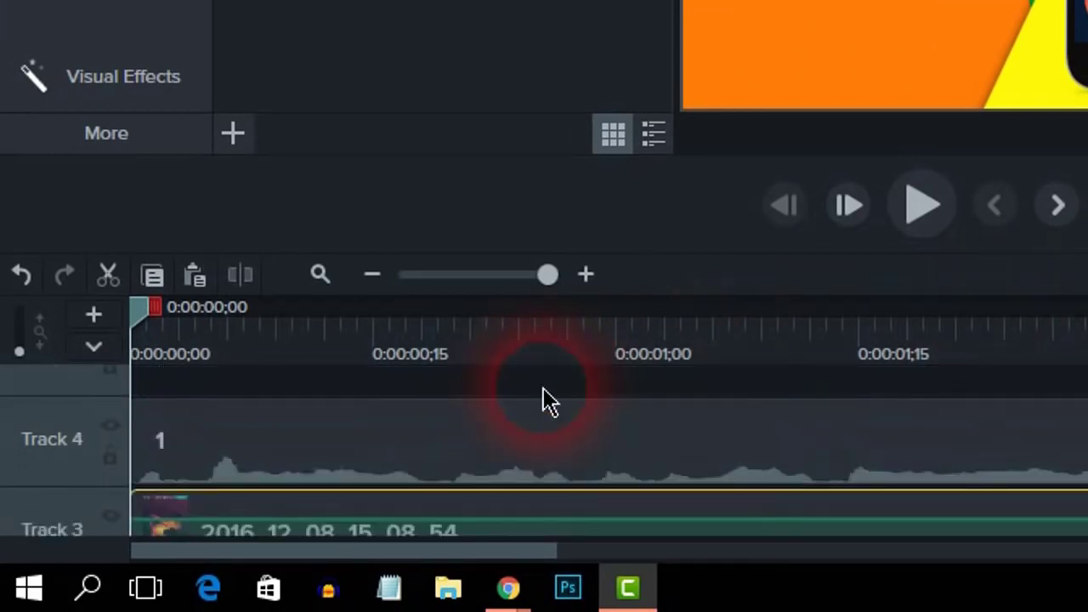
pyautogui.click(401, 446)
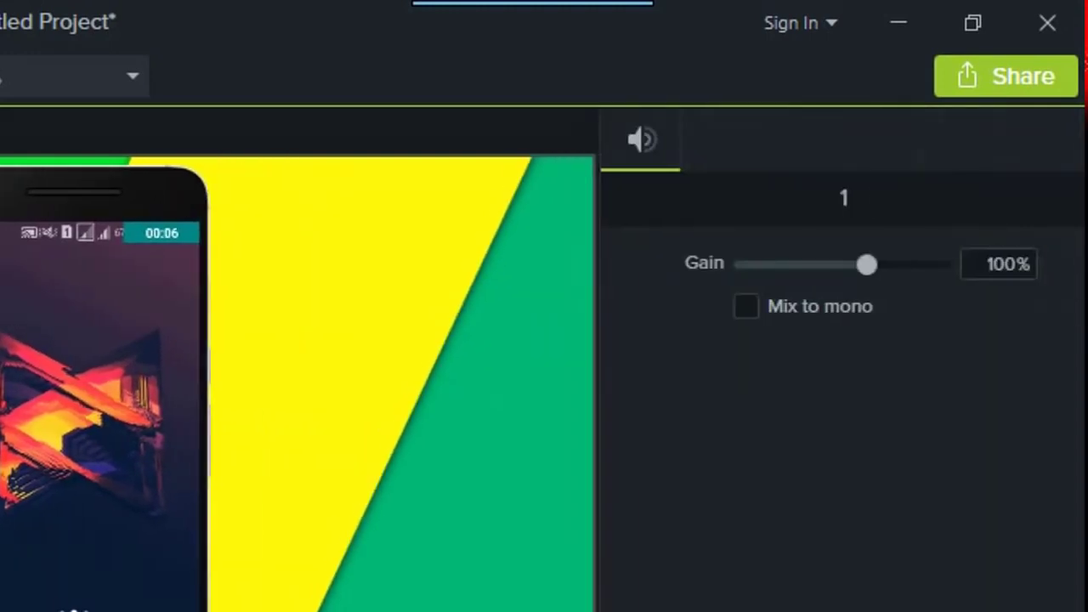
pyautogui.moveTo(868, 263)
pyautogui.mouseDown()
pyautogui.moveTo(901, 255)
pyautogui.moveTo(888, 259)
pyautogui.mouseUp()
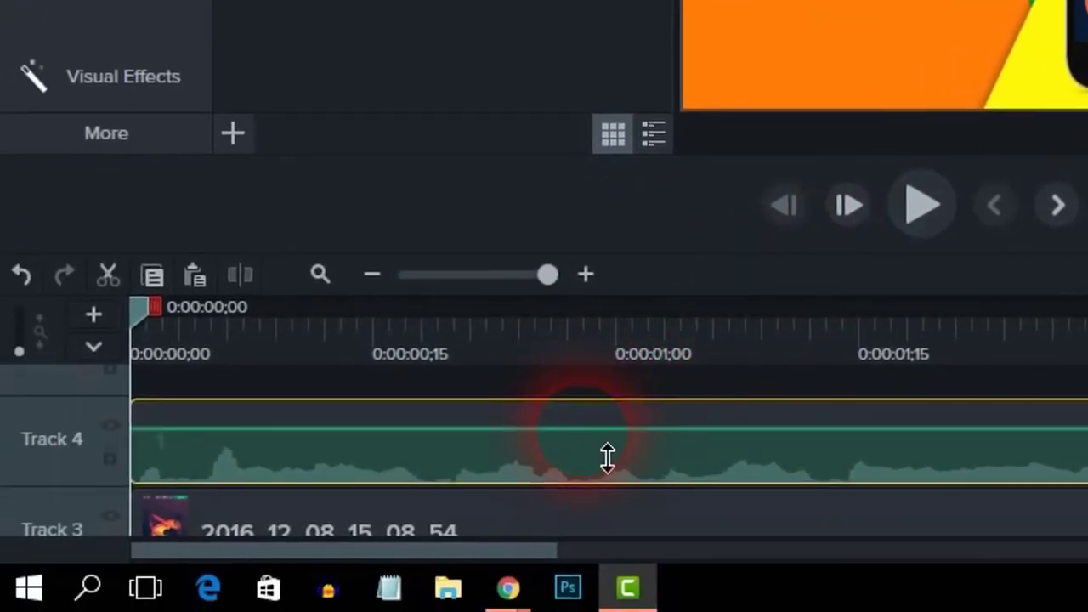
pyautogui.moveTo(606, 458); pyautogui.dragTo(612, 436)
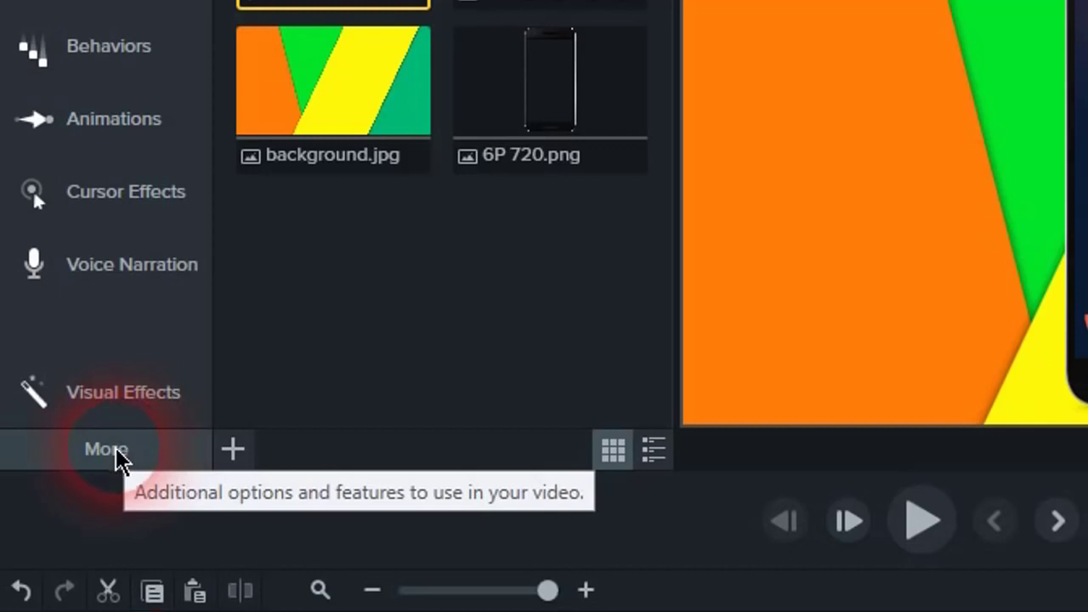
# - Apply the Noise Removal audio effect to the voice clip on Track 4
pyautogui.click(117, 459)
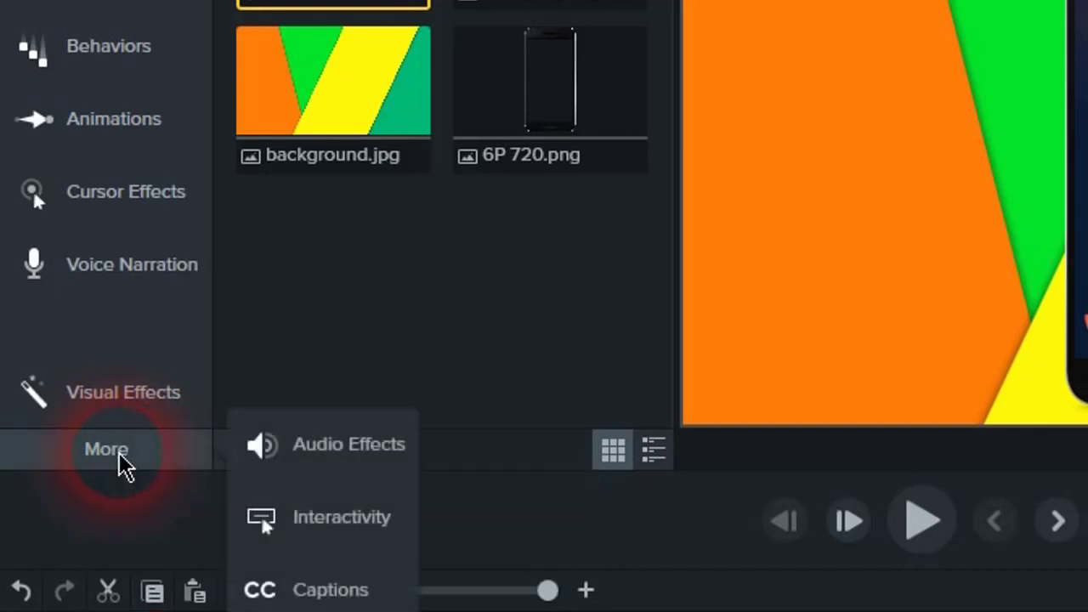
pyautogui.click(357, 454)
pyautogui.click(360, 226)
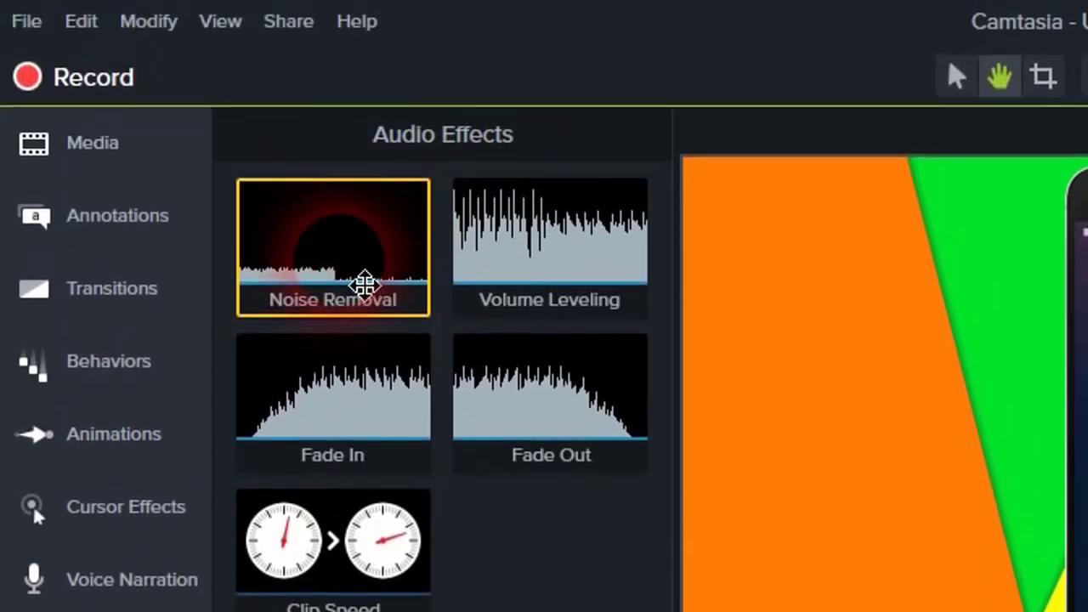
pyautogui.moveTo(364, 285); pyautogui.dragTo(361, 611)
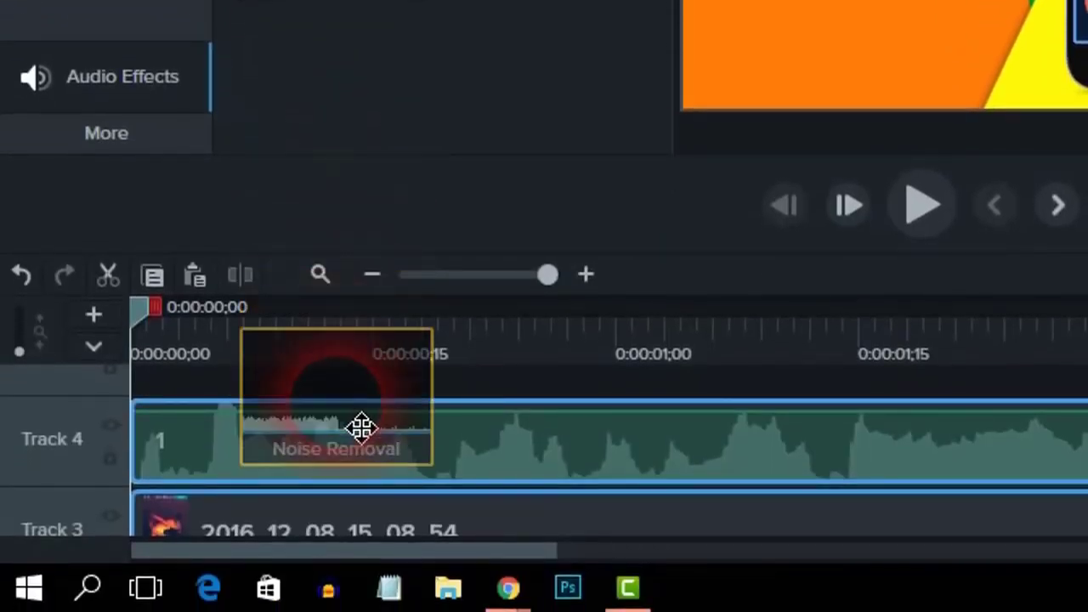
pyautogui.moveTo(361, 427); pyautogui.dragTo(316, 437)
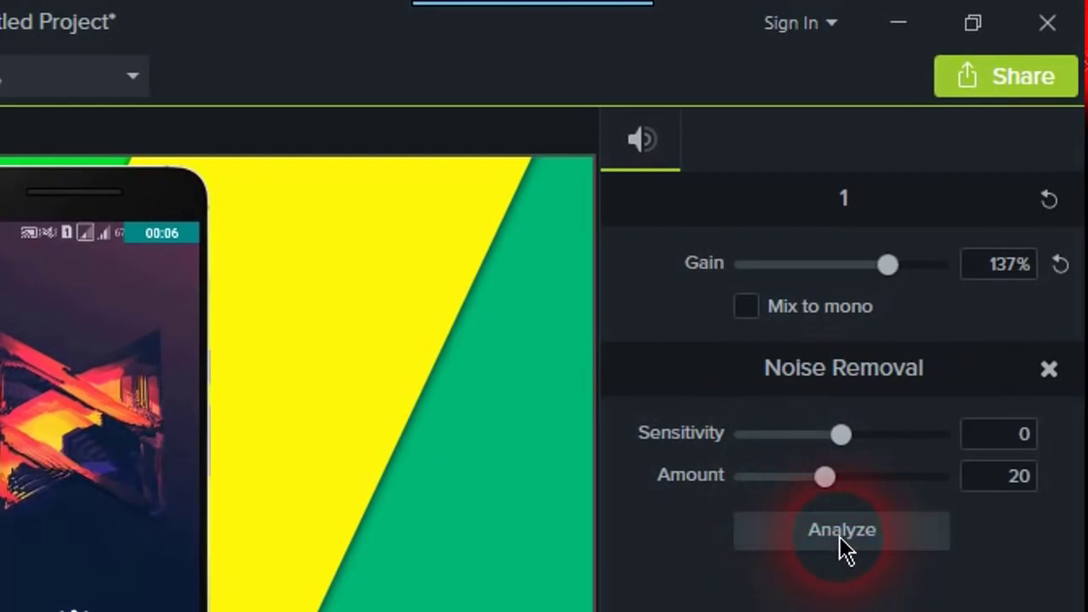
# - Analyze the voice clip's noise and raise the Noise Removal sensitivity and amount
pyautogui.click(838, 536)
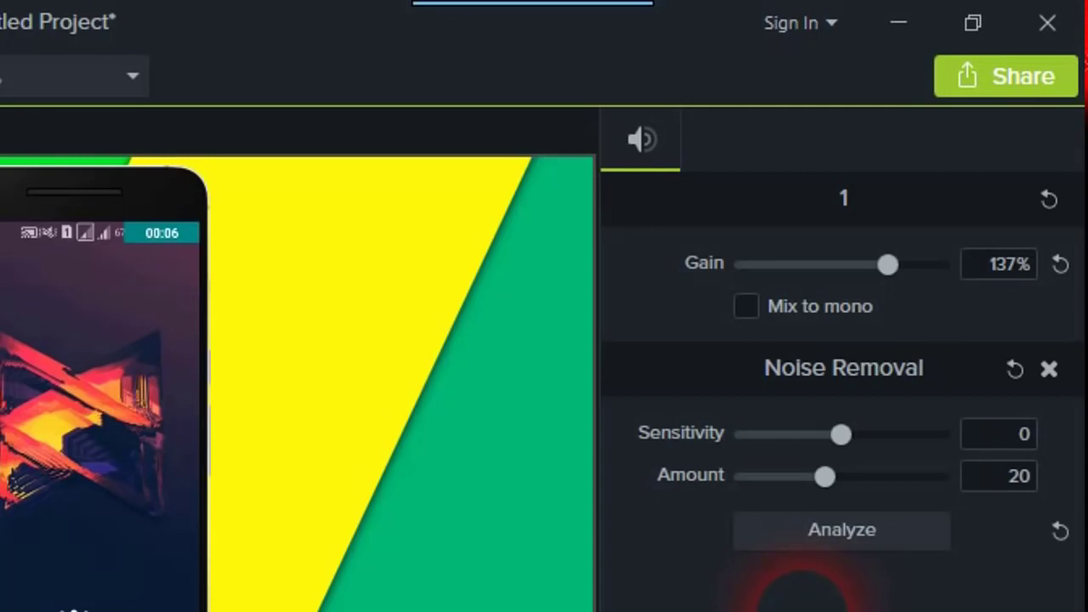
pyautogui.moveTo(841, 432); pyautogui.dragTo(891, 437)
pyautogui.moveTo(824, 477); pyautogui.dragTo(848, 476)
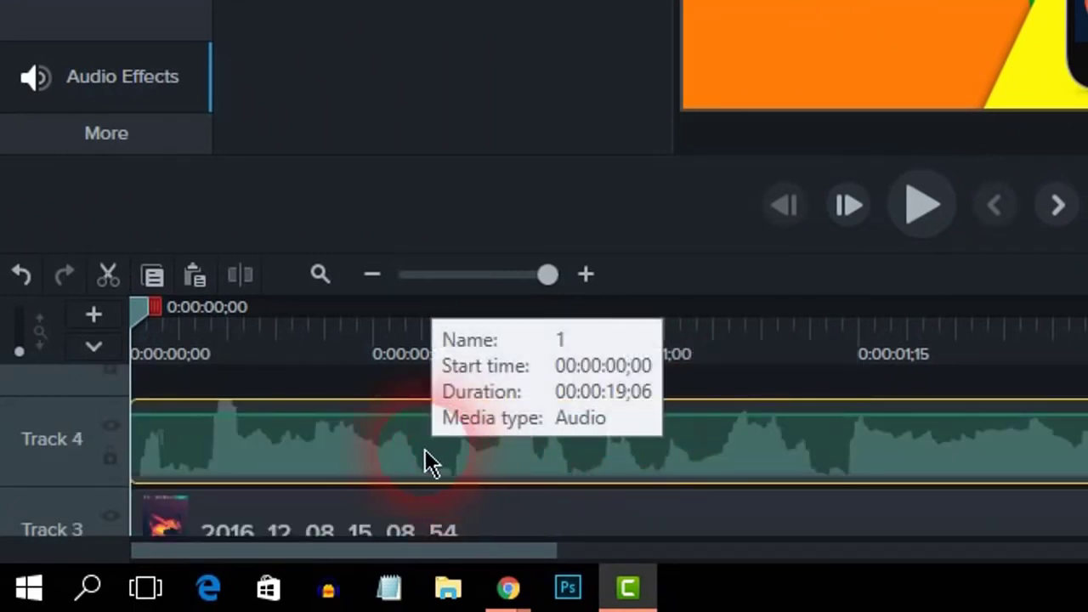
# - Add a Blur annotation to the timeline on Track 5, above the voice audio clip
pyautogui.scroll(1, 401, 400)
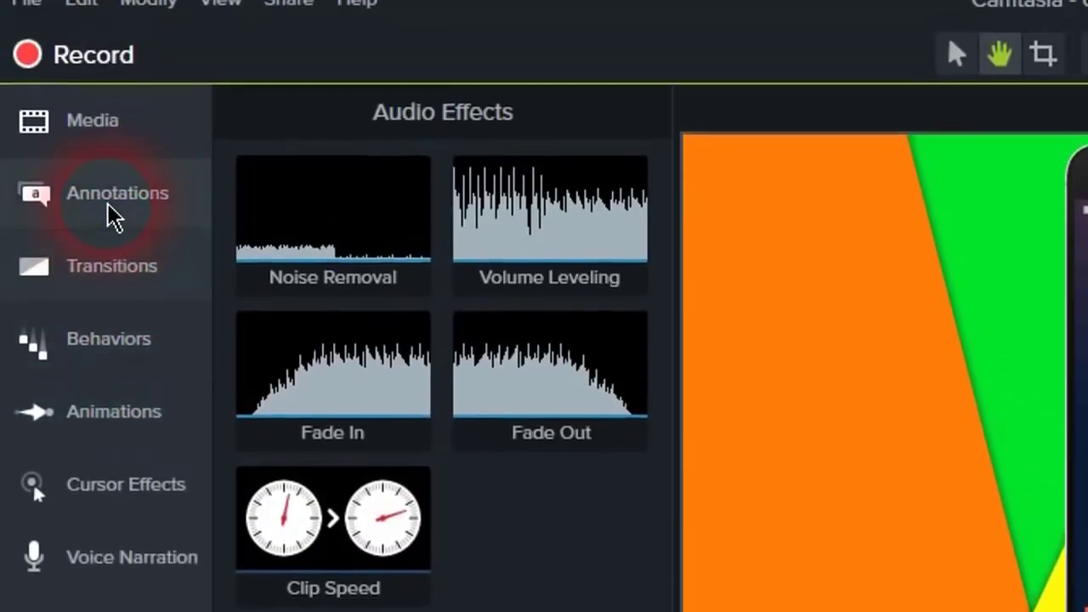
pyautogui.click(115, 216)
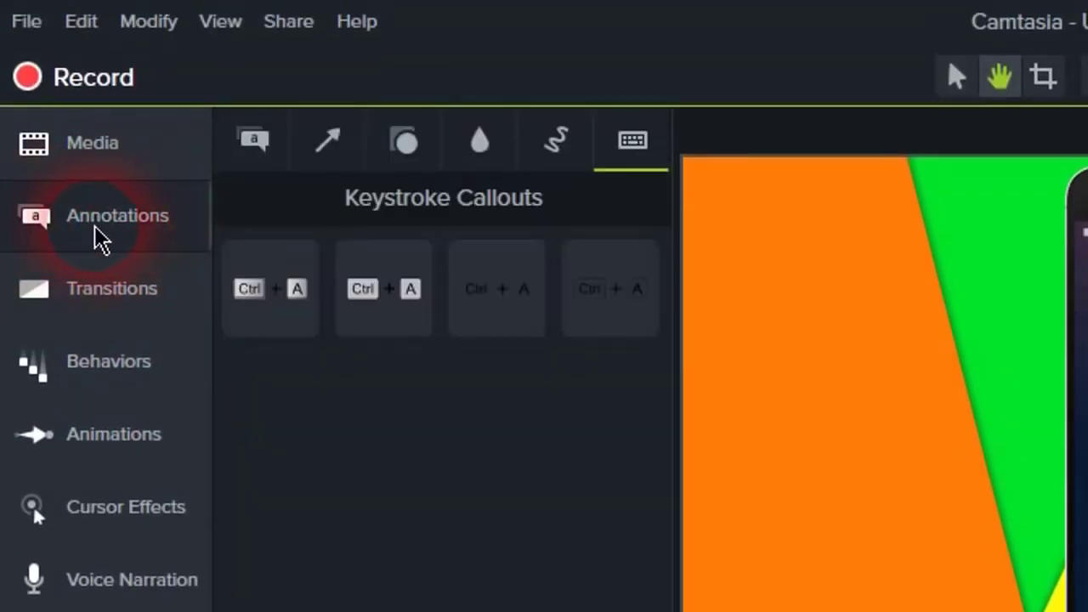
pyautogui.click(261, 156)
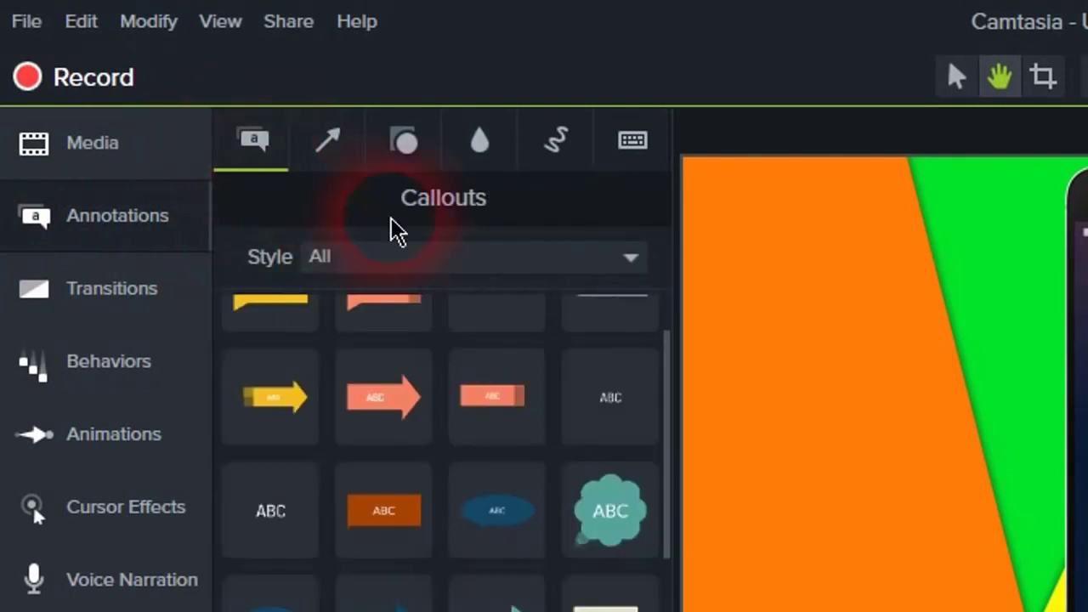
pyautogui.click(478, 144)
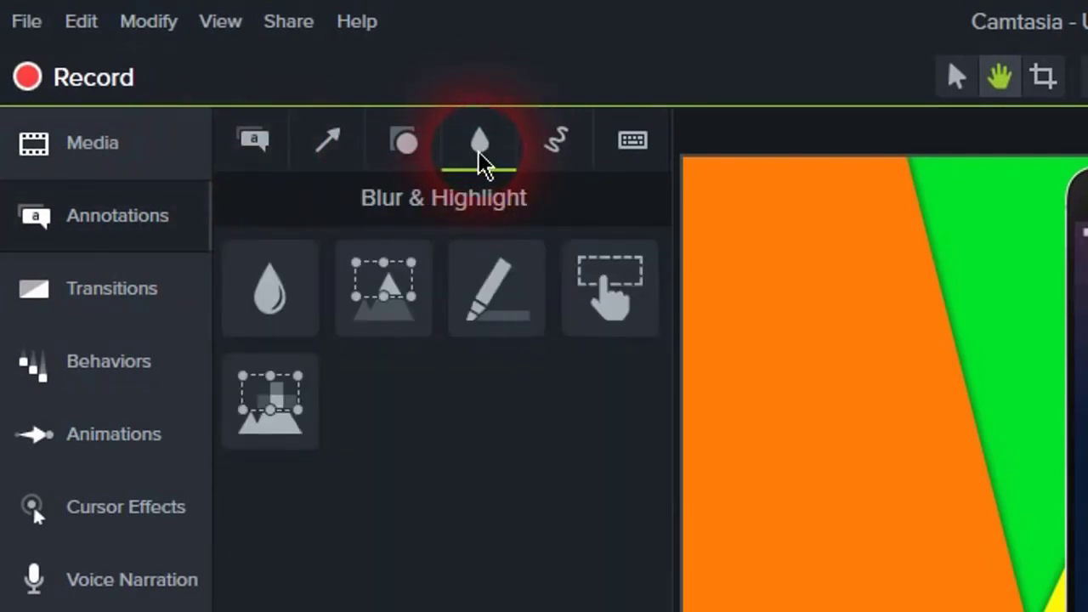
pyautogui.click(299, 308)
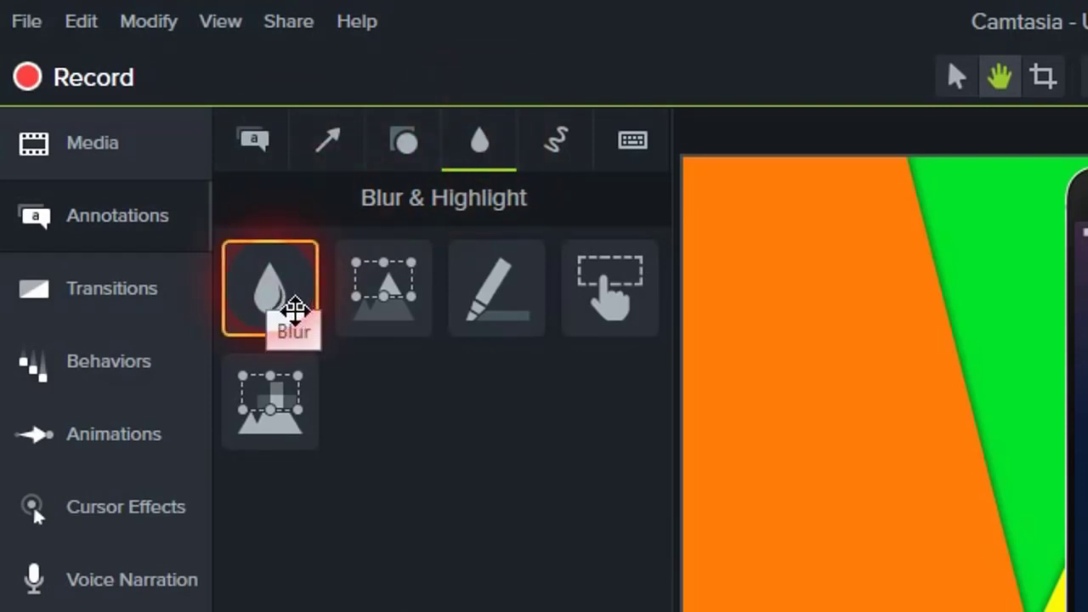
pyautogui.moveTo(295, 311)
pyautogui.mouseDown()
pyautogui.moveTo(306, 134)
pyautogui.moveTo(284, 331)
pyautogui.moveTo(246, 450)
pyautogui.moveTo(326, 454)
pyautogui.moveTo(289, 453)
pyautogui.mouseUp()
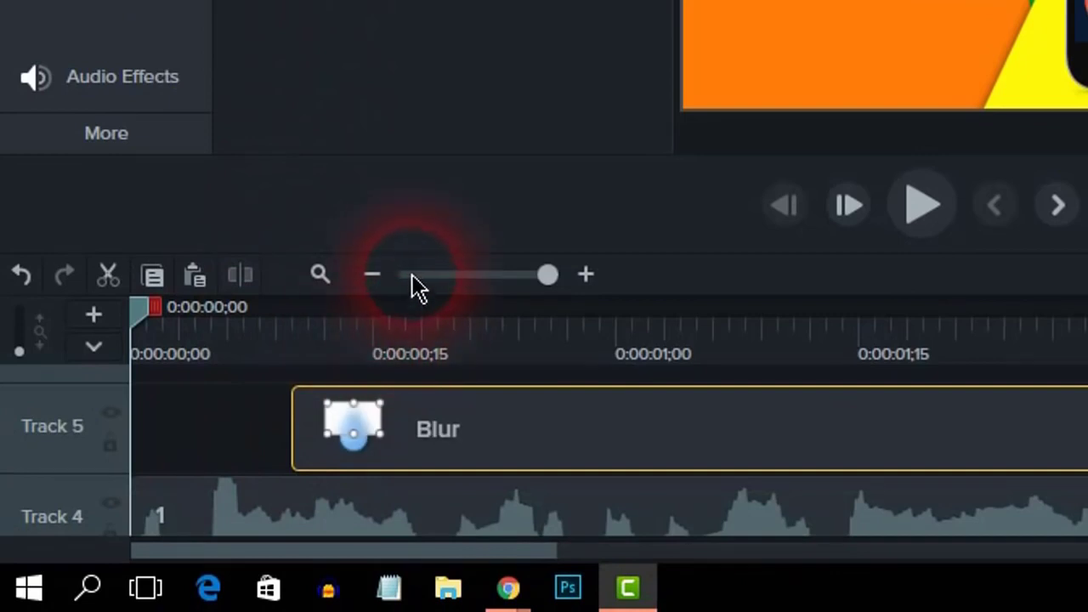
# - Move the blur to the top edge of the phone screen and shrink its height to a thin strip over the status bar
pyautogui.click(412, 273)
pyautogui.moveTo(410, 275); pyautogui.dragTo(505, 277)
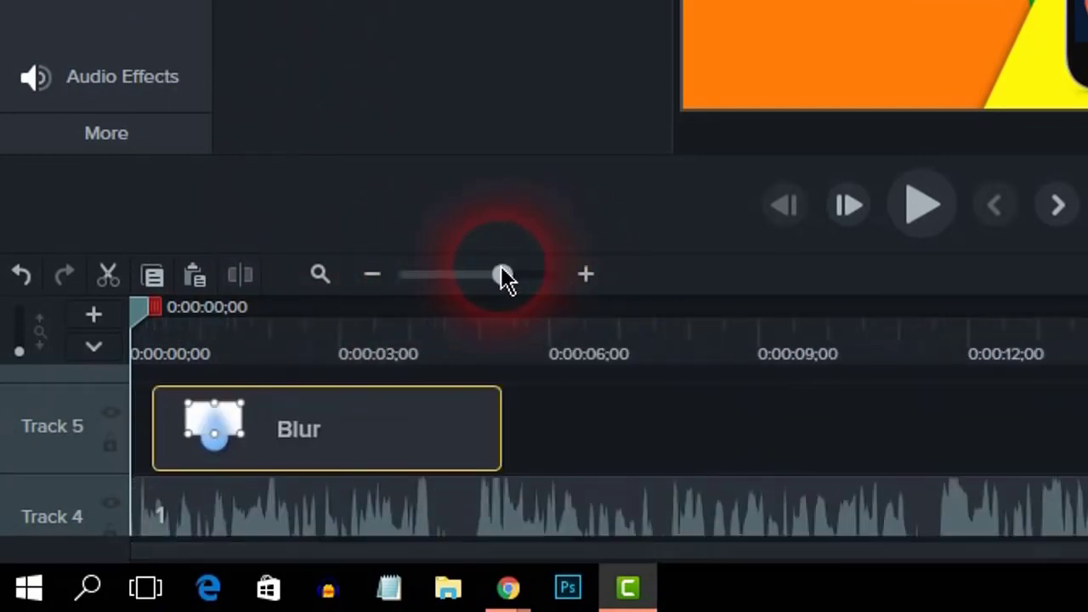
pyautogui.moveTo(211, 442); pyautogui.dragTo(211, 442)
pyautogui.click(360, 357)
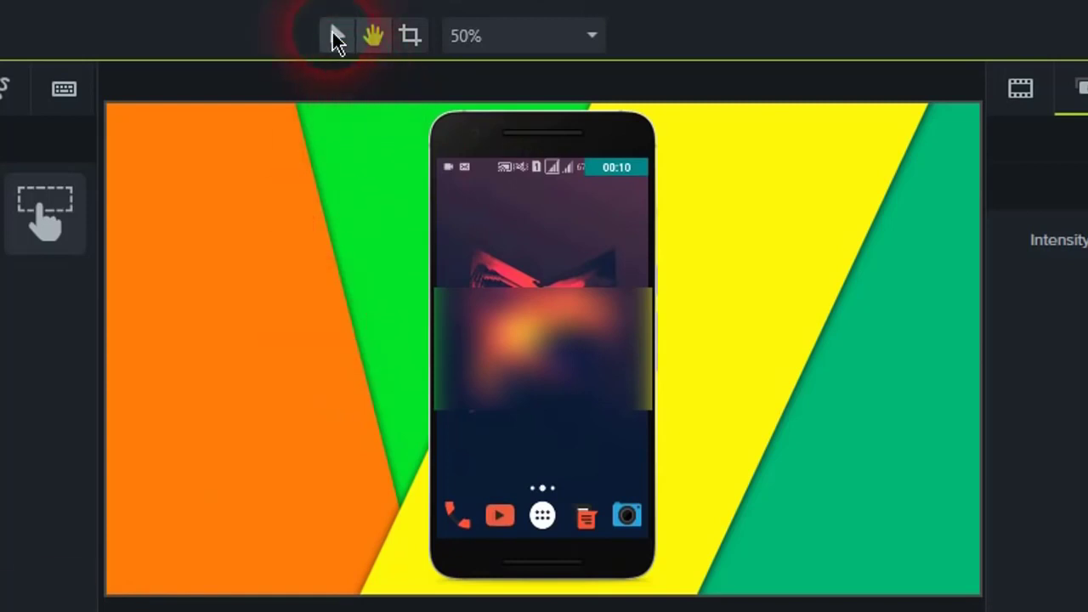
pyautogui.click(337, 36)
pyautogui.click(374, 35)
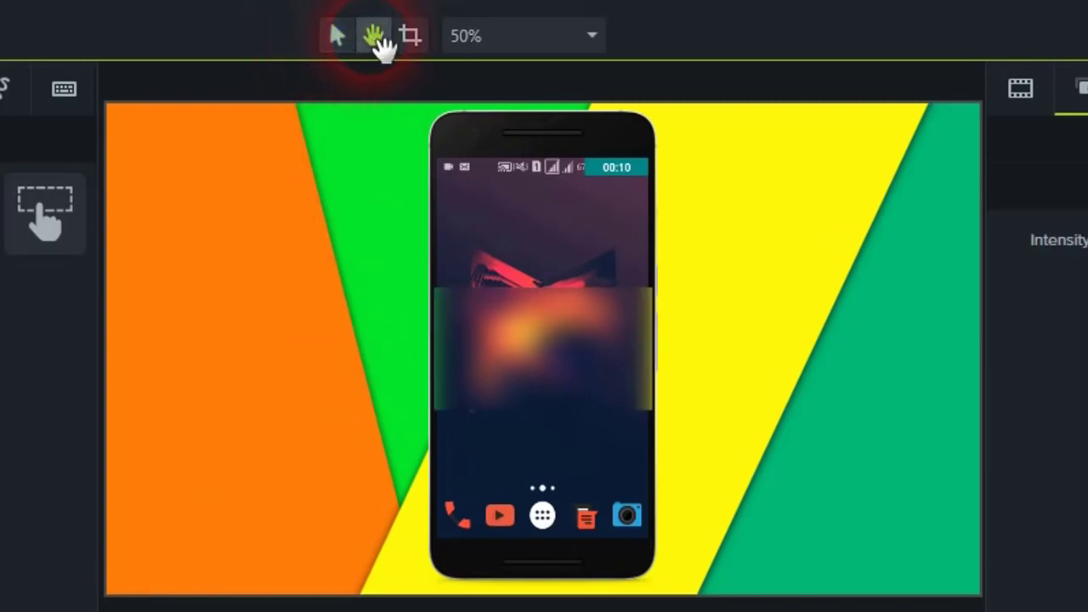
pyautogui.moveTo(372, 305)
pyautogui.mouseDown()
pyautogui.moveTo(391, 317)
pyautogui.moveTo(376, 323)
pyautogui.mouseUp()
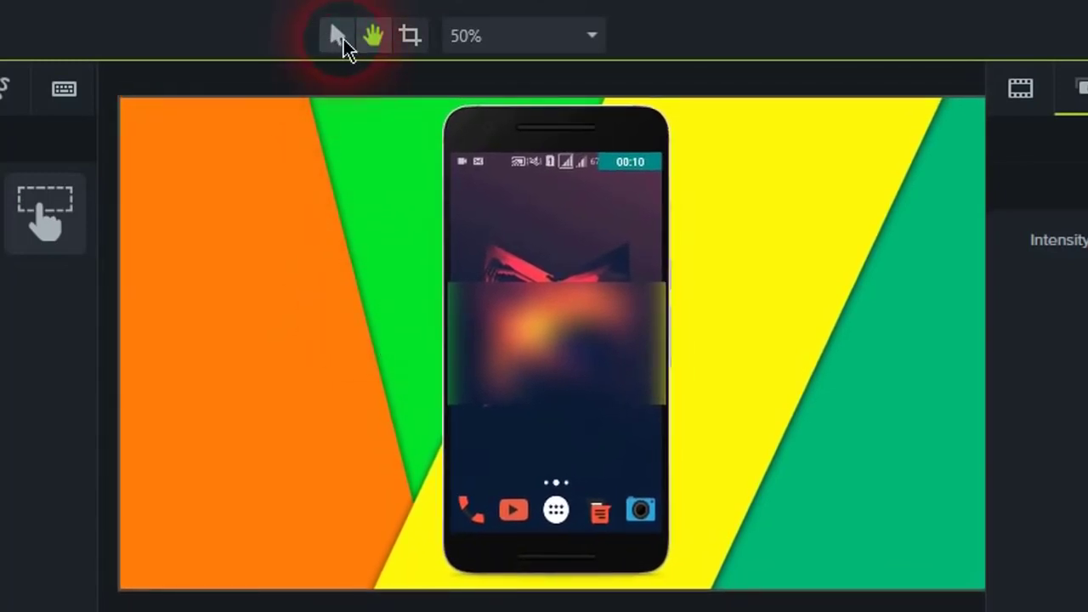
pyautogui.click(336, 35)
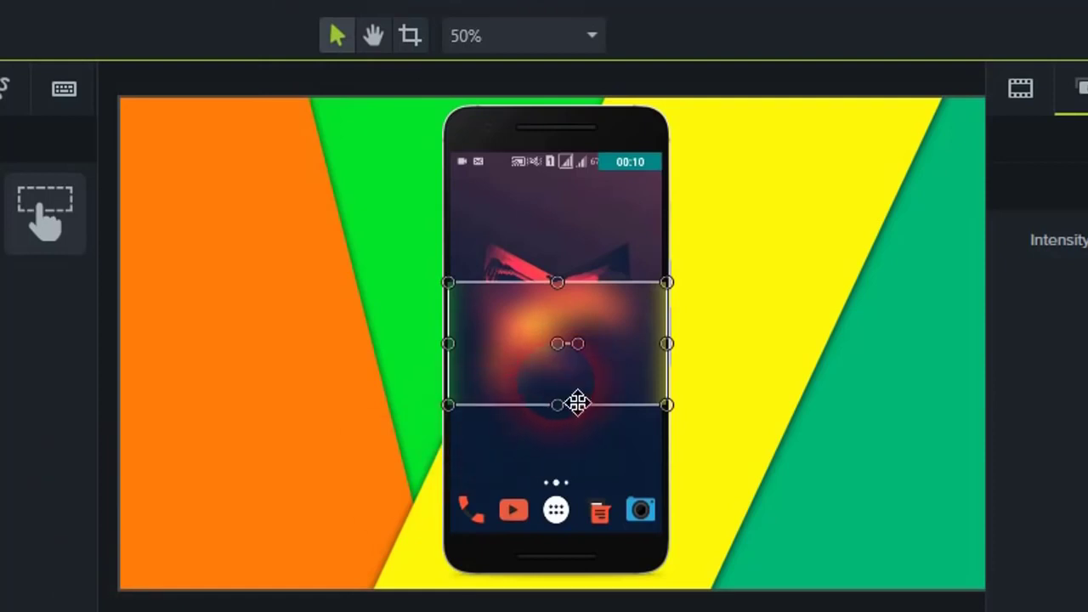
pyautogui.moveTo(578, 400); pyautogui.dragTo(590, 267)
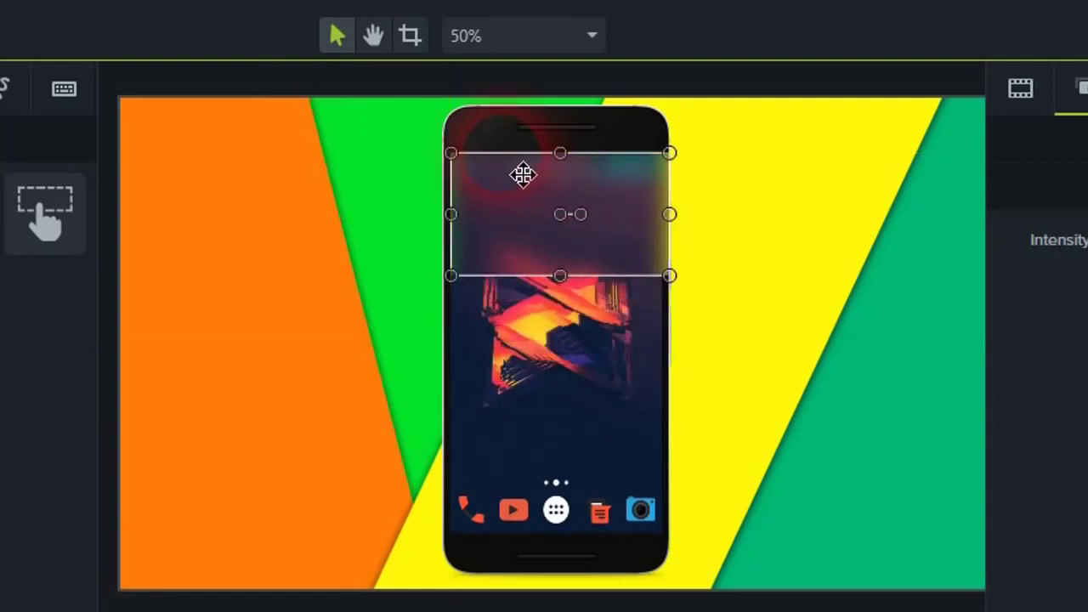
pyautogui.moveTo(685, 224)
pyautogui.mouseDown()
pyautogui.moveTo(694, 232)
pyautogui.moveTo(679, 231)
pyautogui.mouseUp()
pyautogui.moveTo(556, 274); pyautogui.dragTo(592, 190)
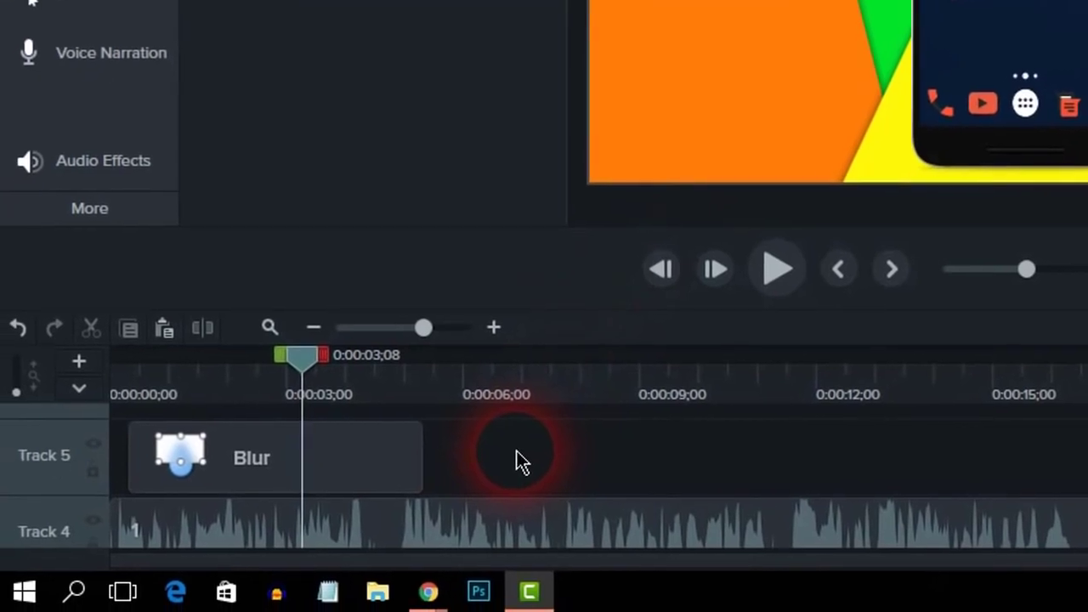
# - Add the beige text rectangle callout to the timeline as an overlay on the video
pyautogui.click(134, 385)
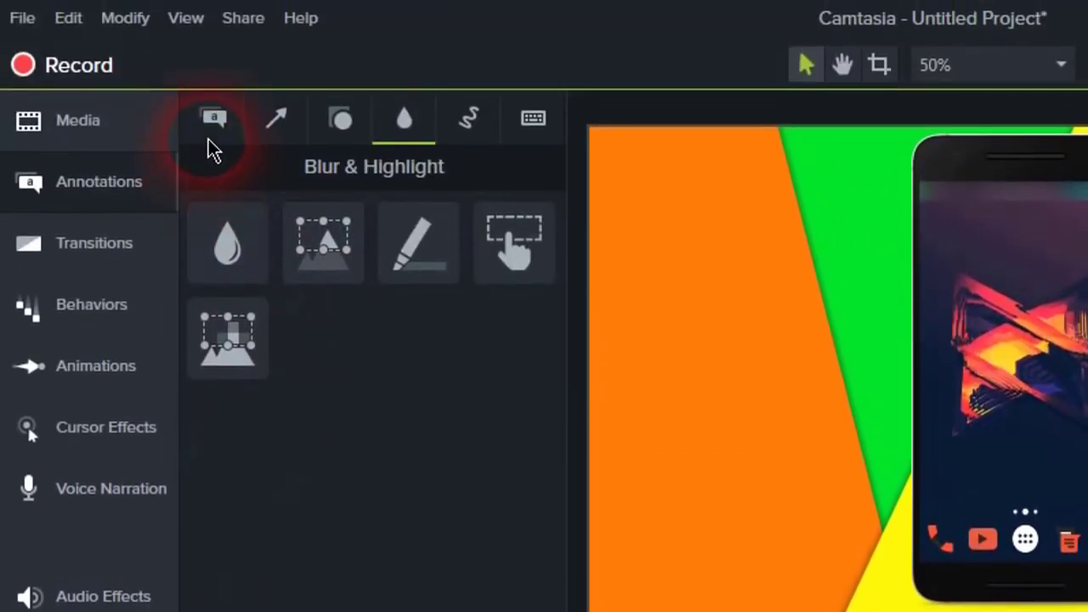
pyautogui.click(213, 49)
pyautogui.scroll(1, 357, 480)
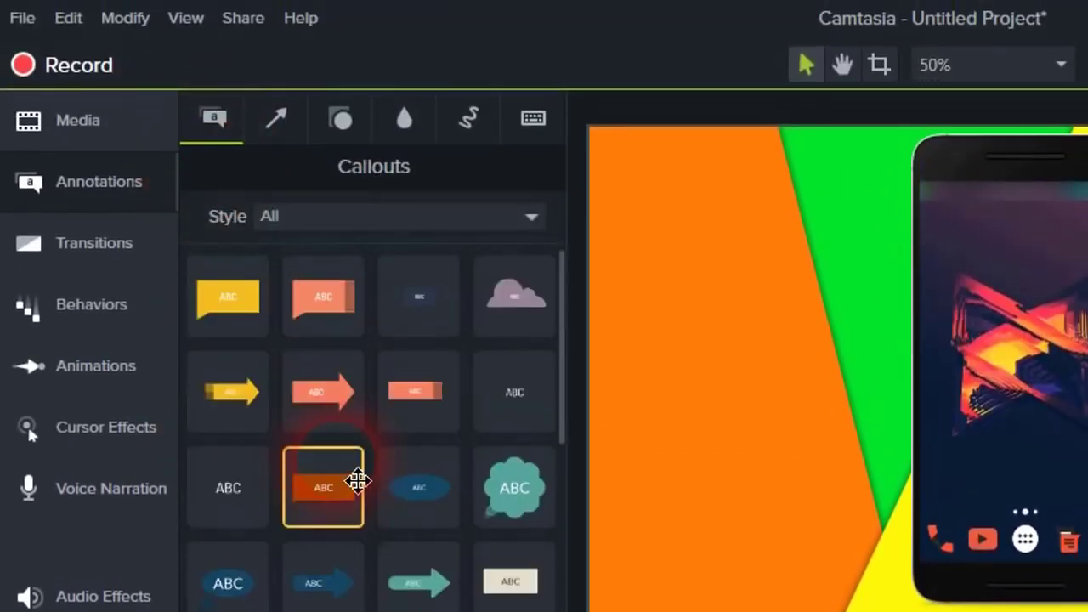
pyautogui.scroll(-2, 441, 404)
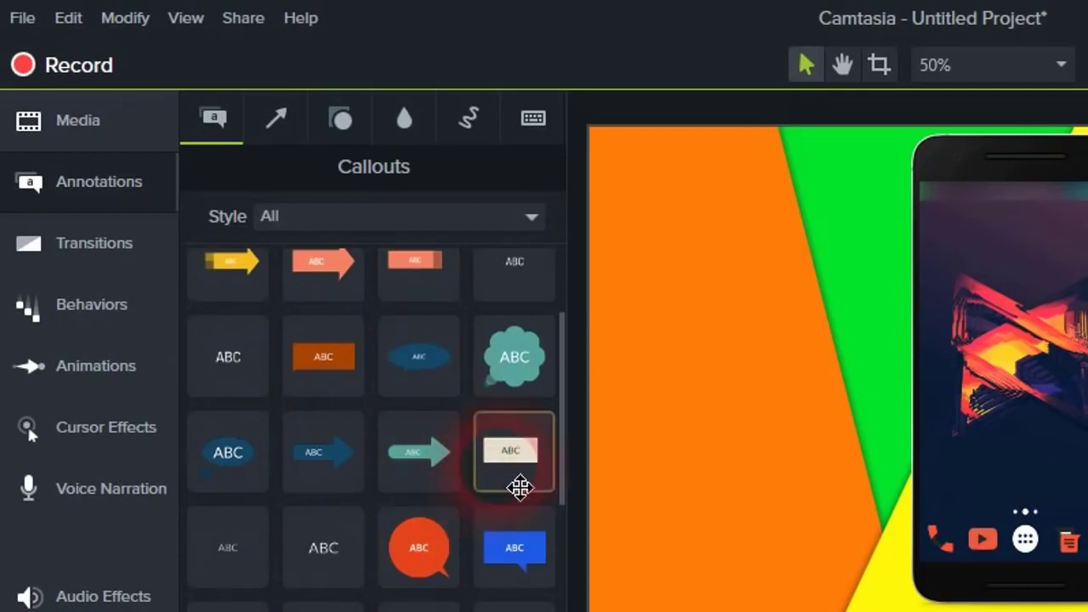
pyautogui.moveTo(518, 486); pyautogui.dragTo(560, 611)
pyautogui.moveTo(559, 385); pyautogui.dragTo(609, 611)
pyautogui.moveTo(609, 491); pyautogui.dragTo(610, 490)
pyautogui.click(641, 386)
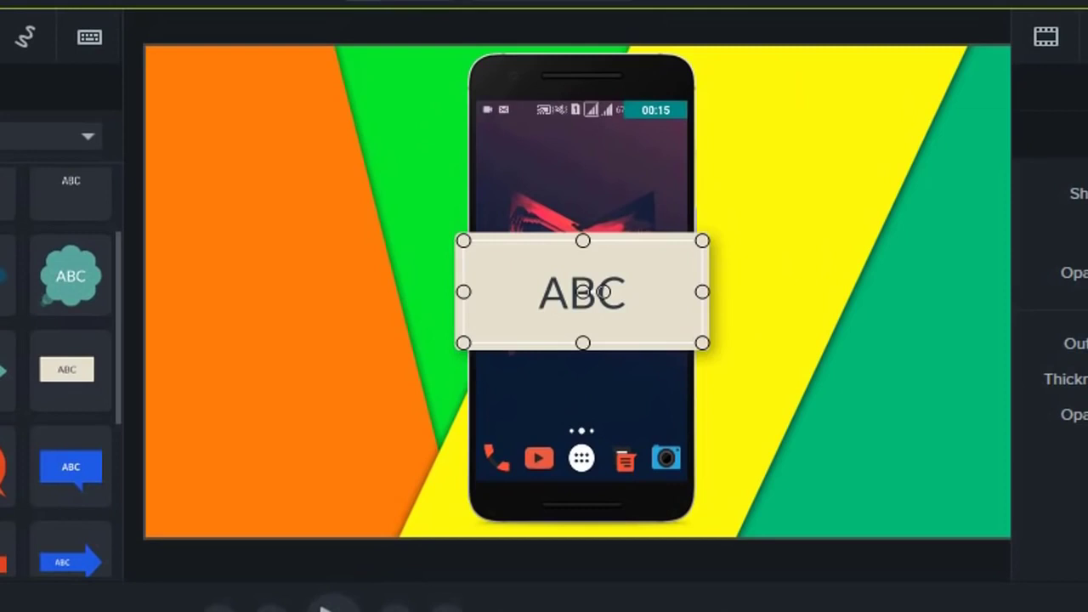
# - Replace the beige callout's placeholder text with "arabdroid"
pyautogui.press('space')
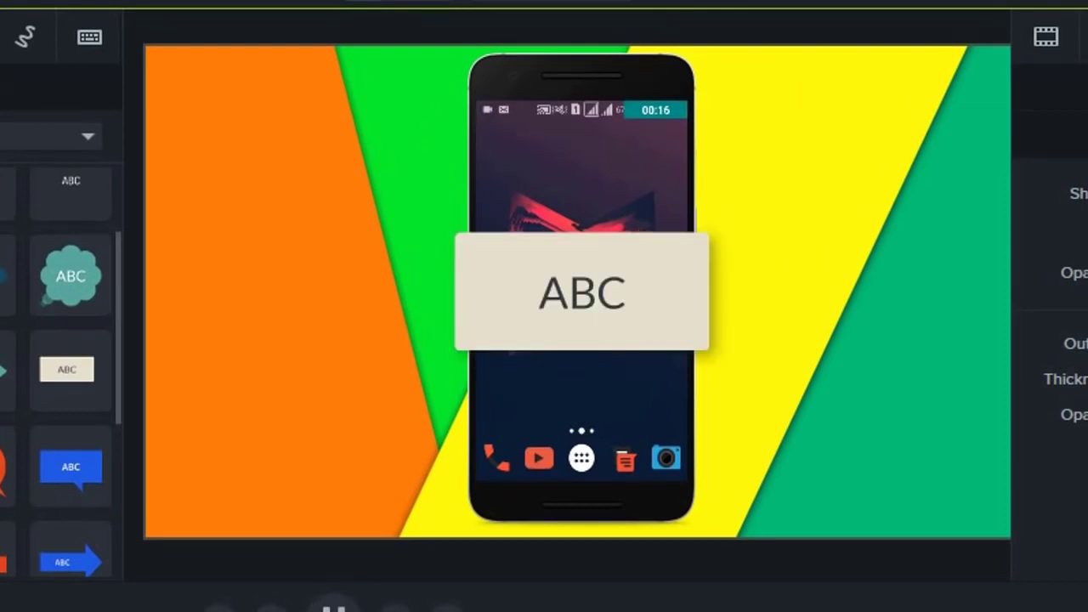
pyautogui.press('space')
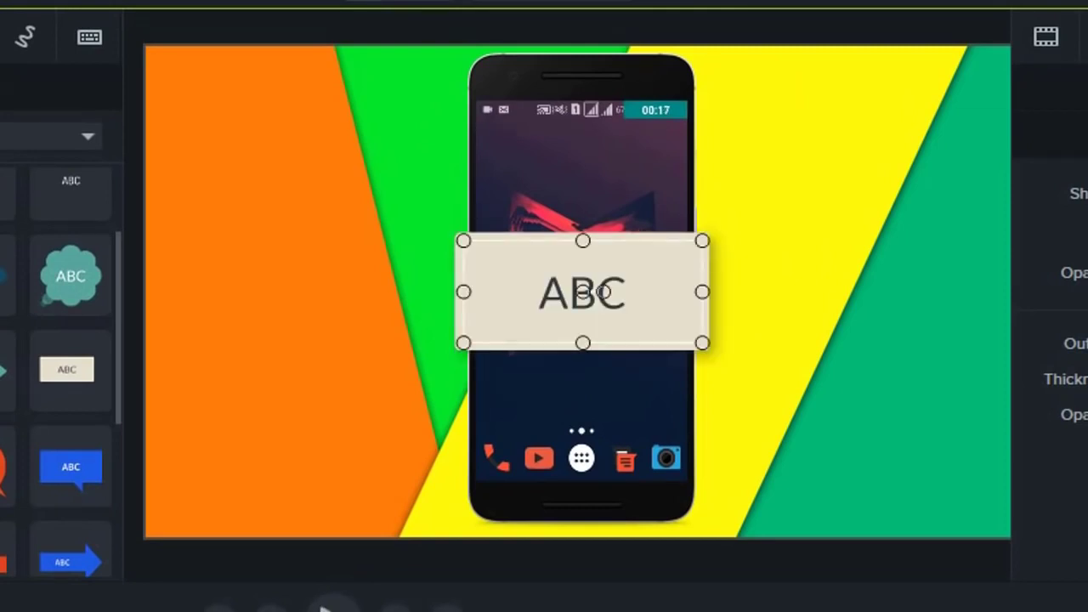
pyautogui.doubleClick(609, 327)
pyautogui.write('arabdroid')
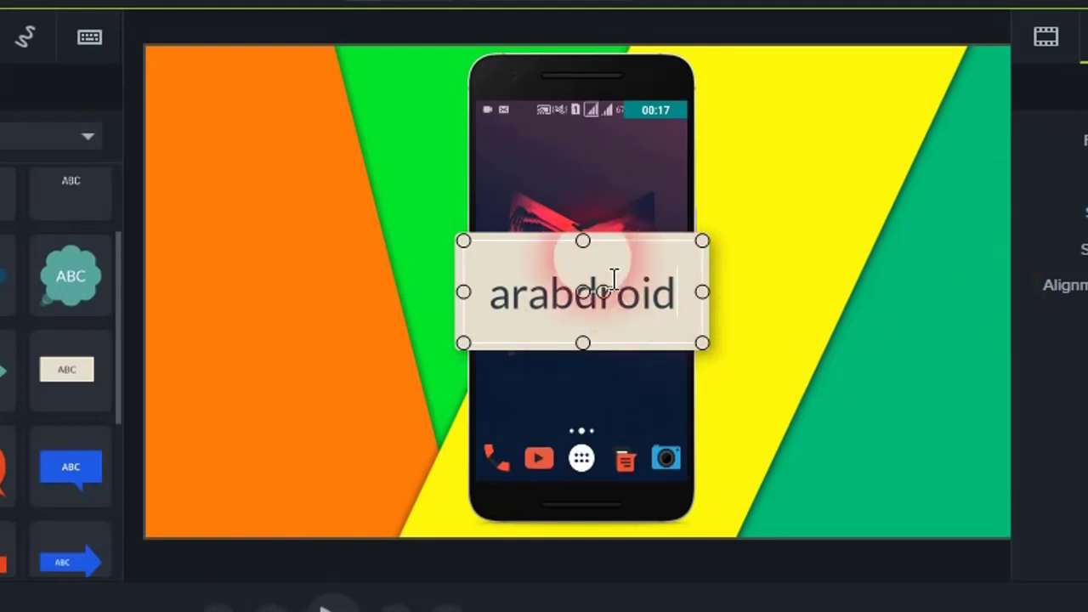
# - Format the callout text "arabdroid" as white and bold at size 102
pyautogui.click(572, 318)
pyautogui.doubleClick(565, 319)
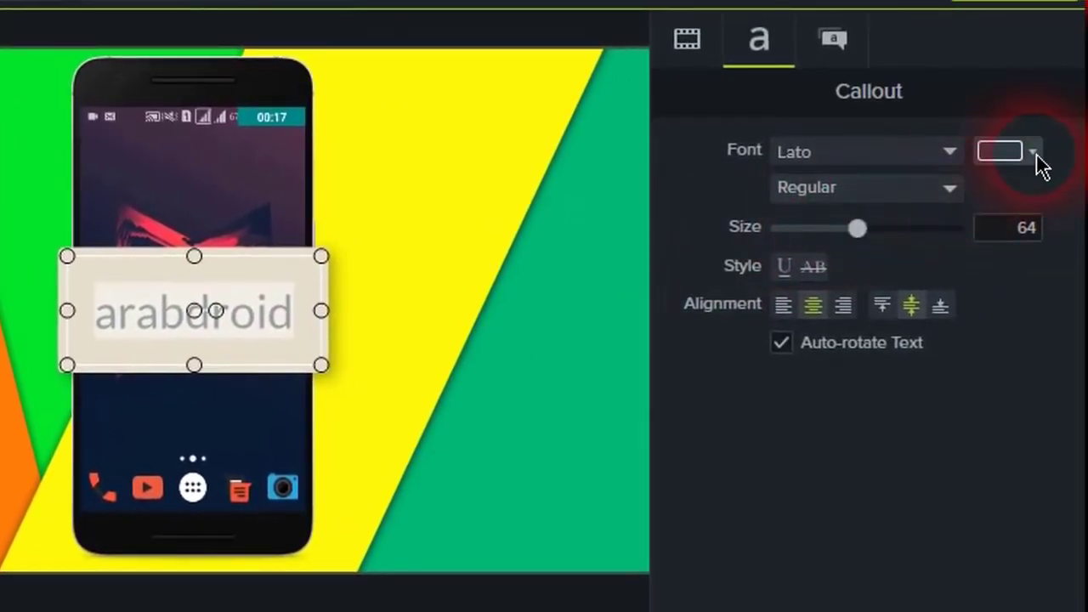
pyautogui.click(1034, 152)
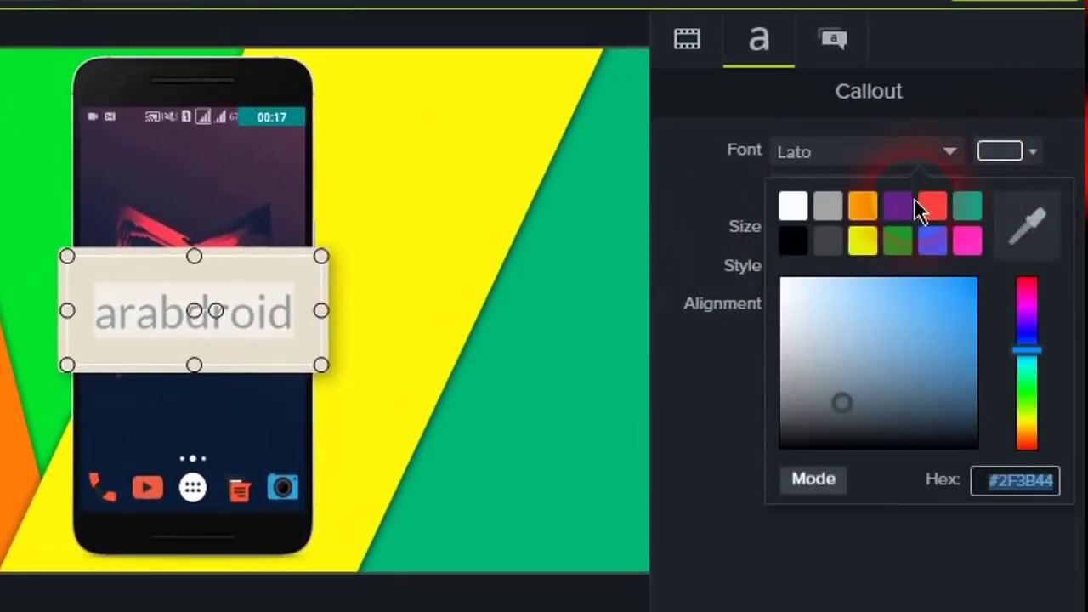
pyautogui.click(791, 205)
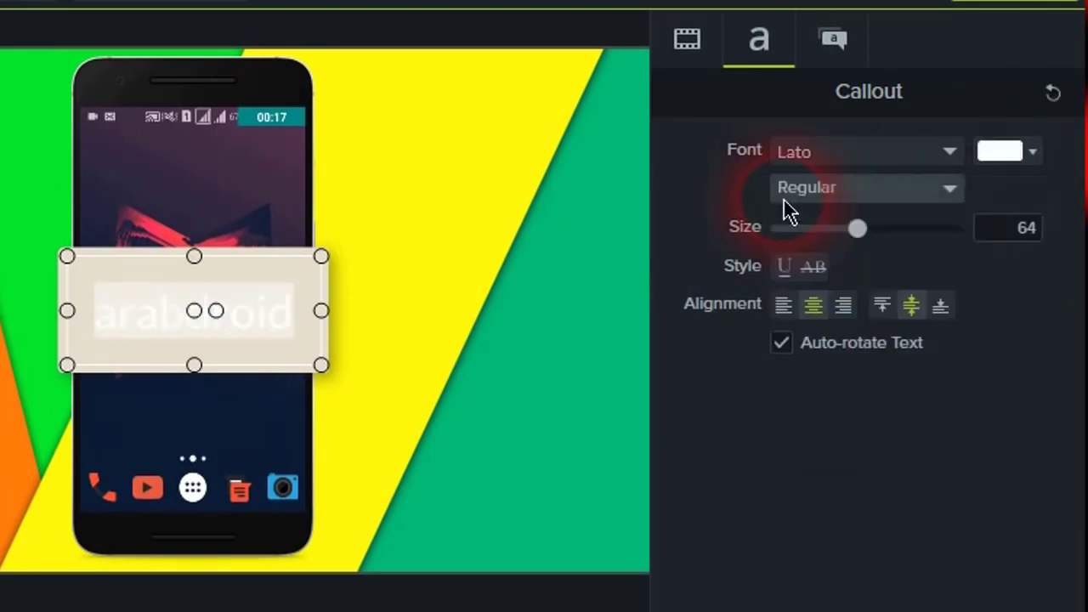
pyautogui.click(840, 189)
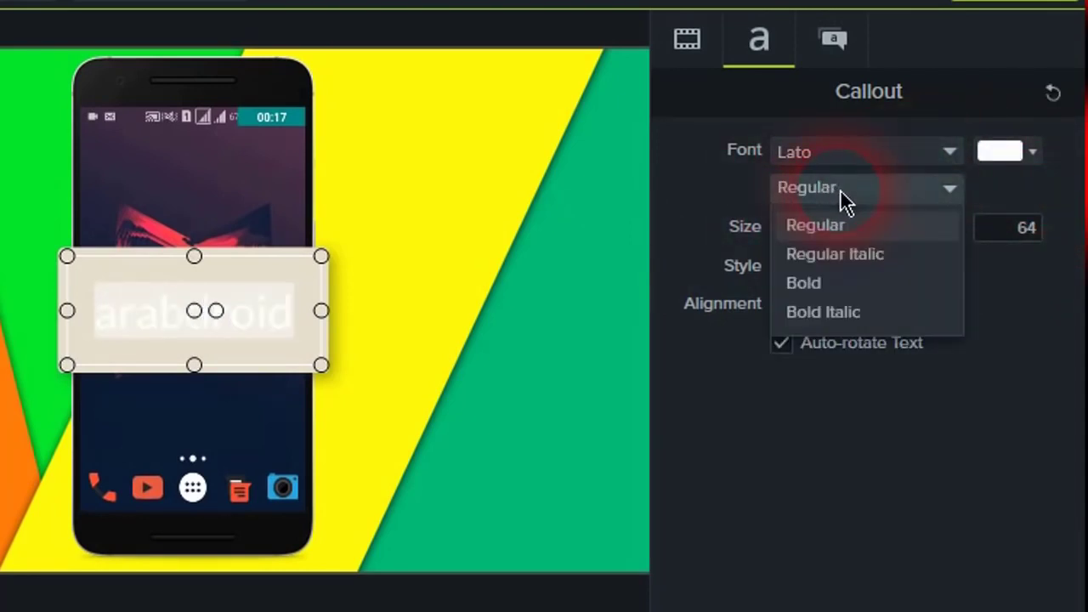
pyautogui.click(803, 283)
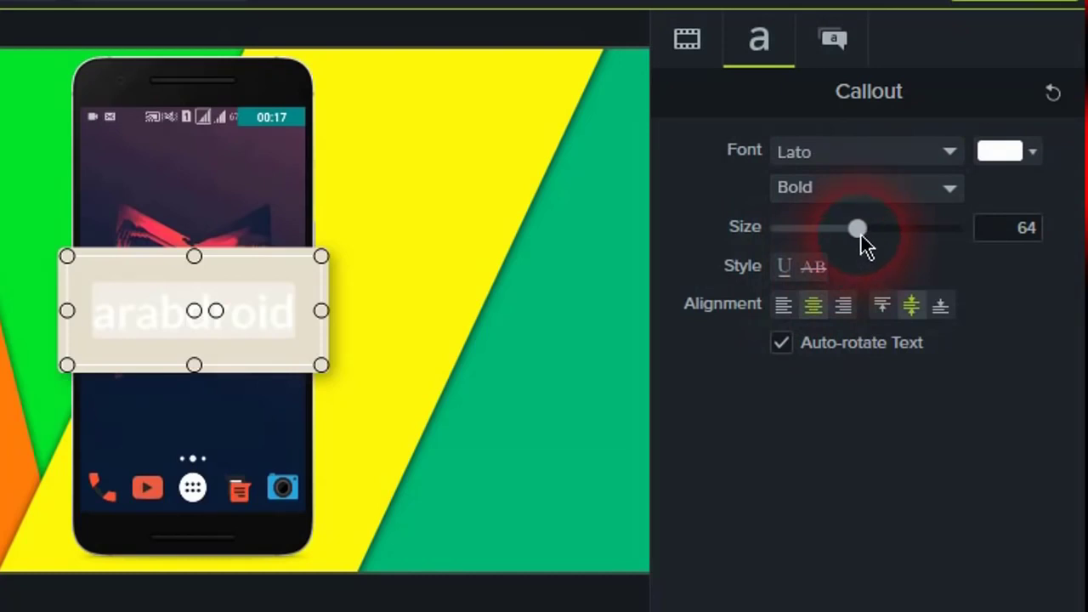
pyautogui.moveTo(861, 234); pyautogui.dragTo(918, 236)
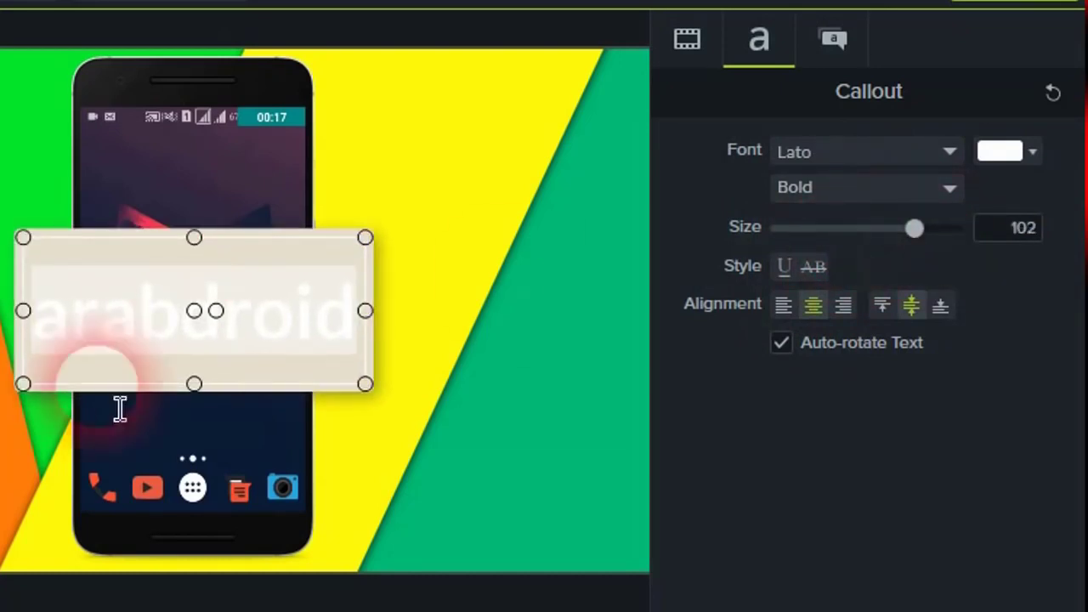
# - Reduce the callout's height to a narrow banner and move it to the upper-left area of the canvas, beside the phone
pyautogui.click(192, 247)
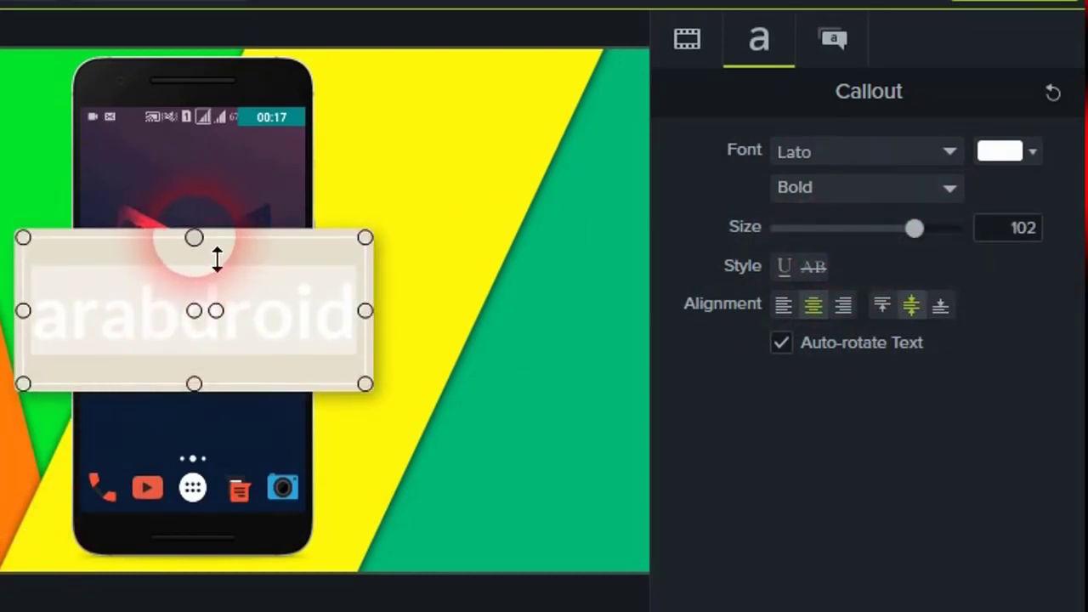
pyautogui.moveTo(217, 259); pyautogui.dragTo(206, 348)
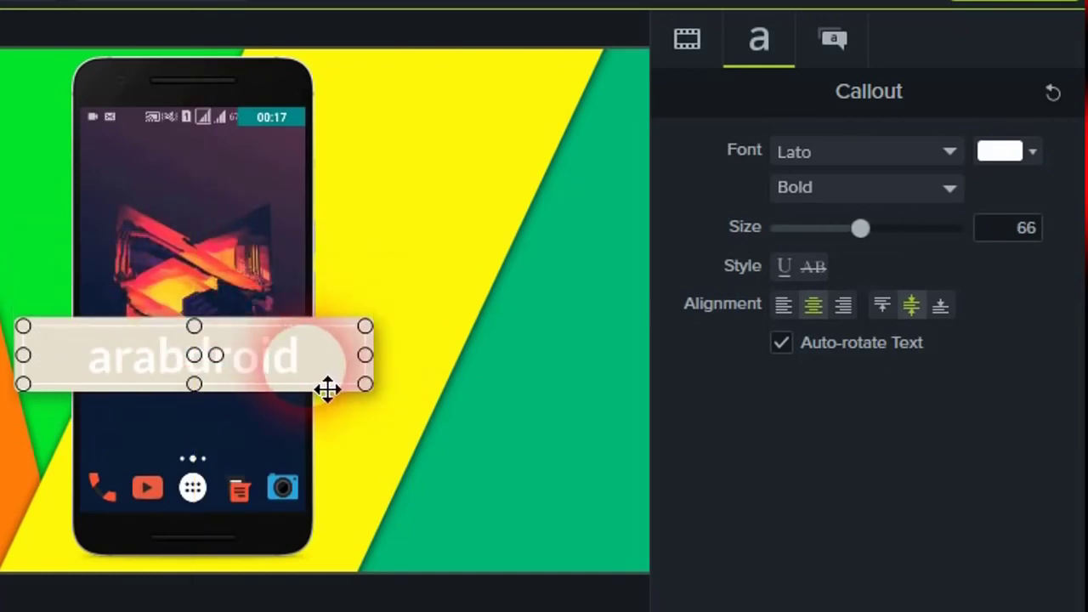
pyautogui.moveTo(326, 389); pyautogui.dragTo(80, 161)
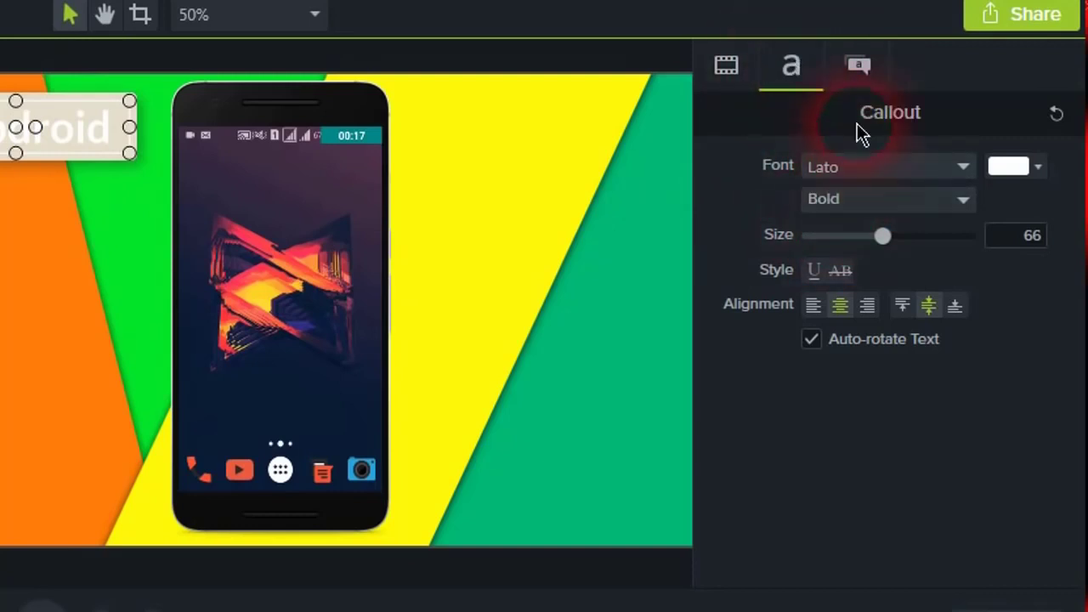
# - Change the callout's solid fill color to orange #FF7200
pyautogui.click(857, 62)
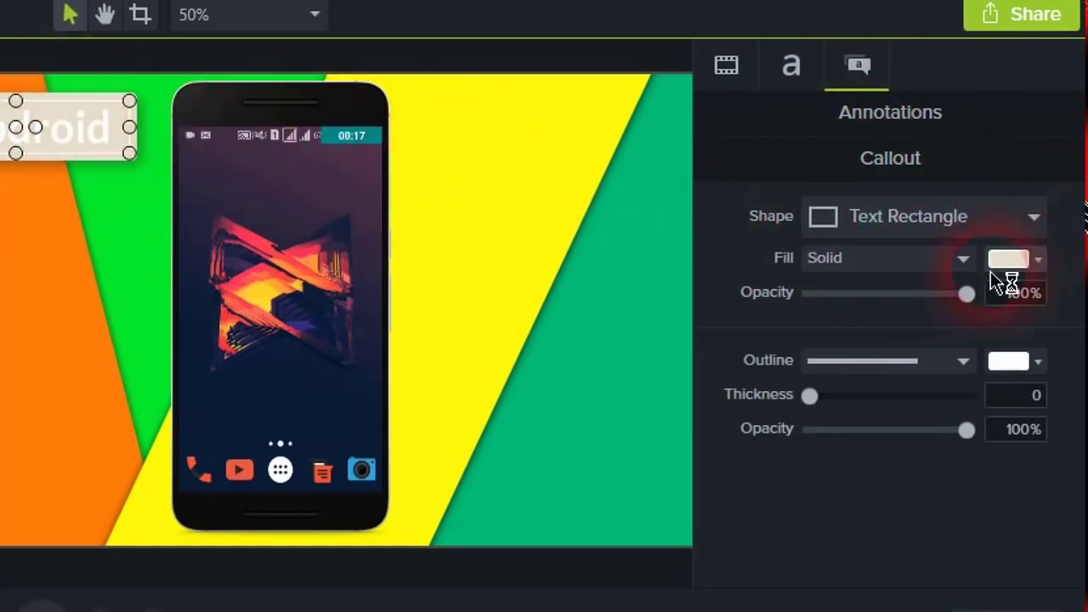
pyautogui.click(1031, 271)
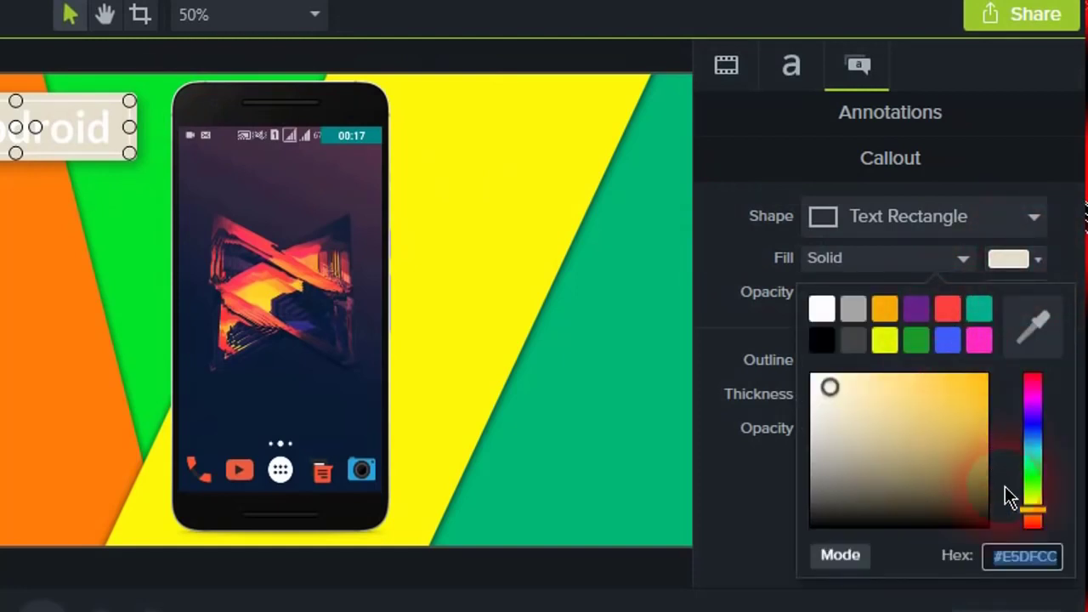
pyautogui.click(1032, 520)
pyautogui.moveTo(988, 414); pyautogui.dragTo(1002, 355)
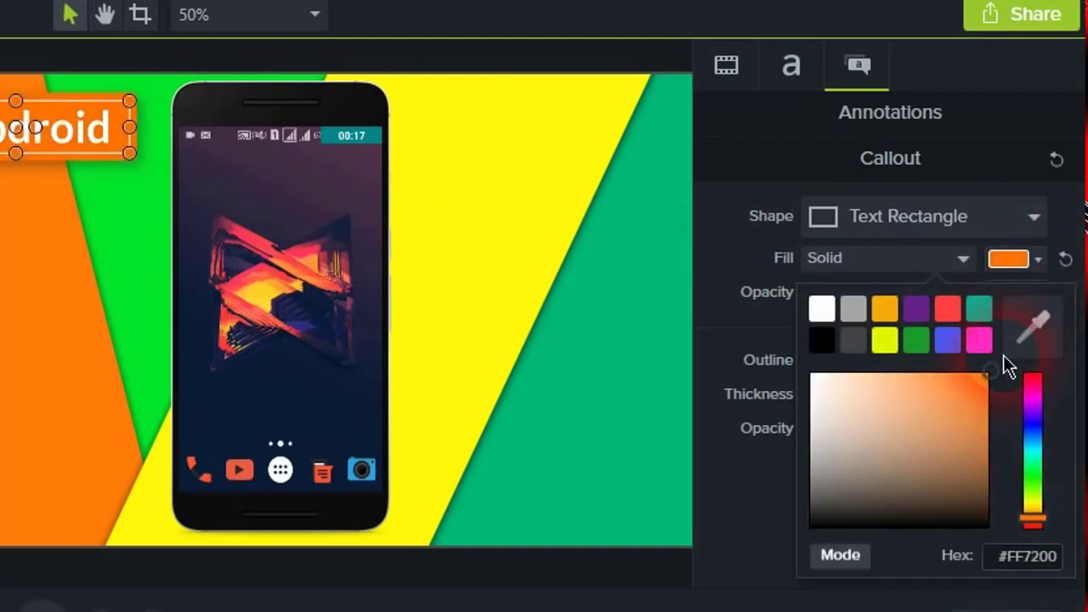
pyautogui.click(1057, 262)
# - Keep the Text Rectangle shape at 100% fill opacity and set the callout's outline thickness to 5
pyautogui.click(1035, 219)
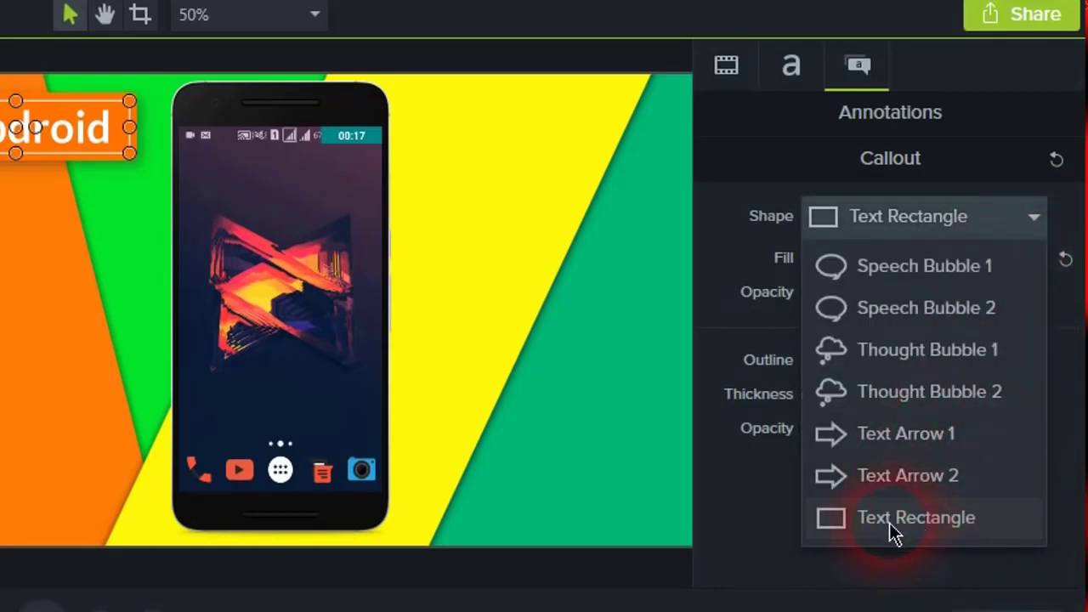
pyautogui.click(760, 501)
pyautogui.moveTo(965, 293); pyautogui.dragTo(1083, 311)
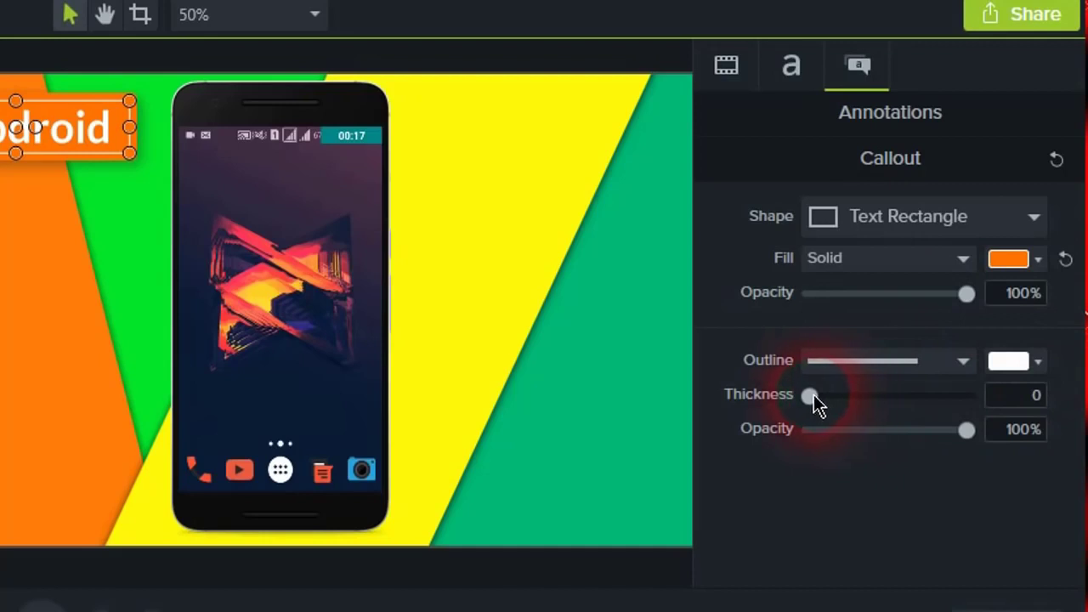
pyautogui.moveTo(814, 395); pyautogui.dragTo(821, 396)
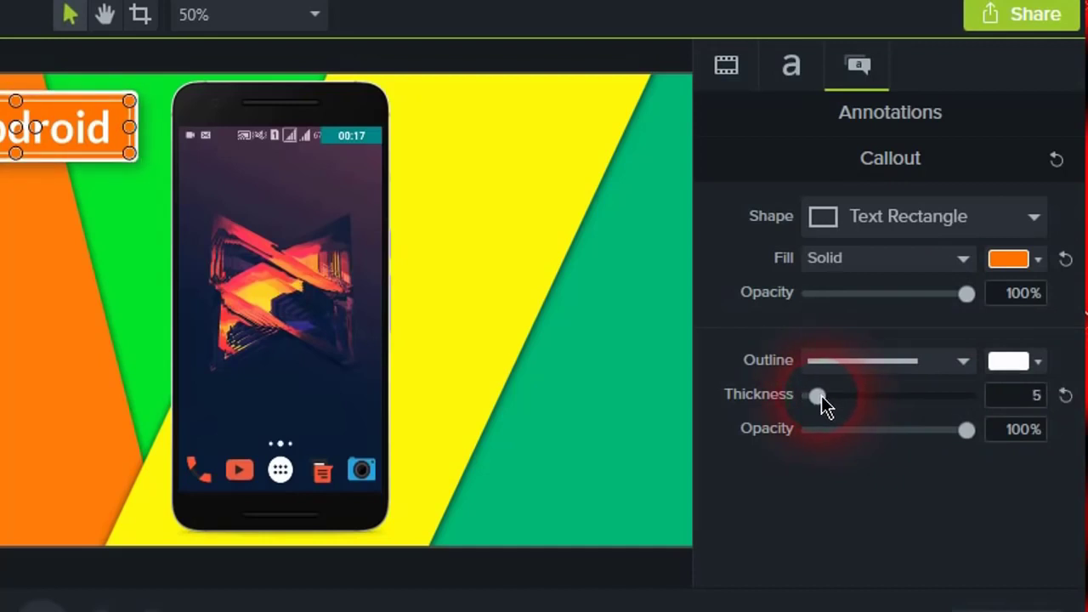
# - Change the callout's outline color to black
pyautogui.click(1038, 363)
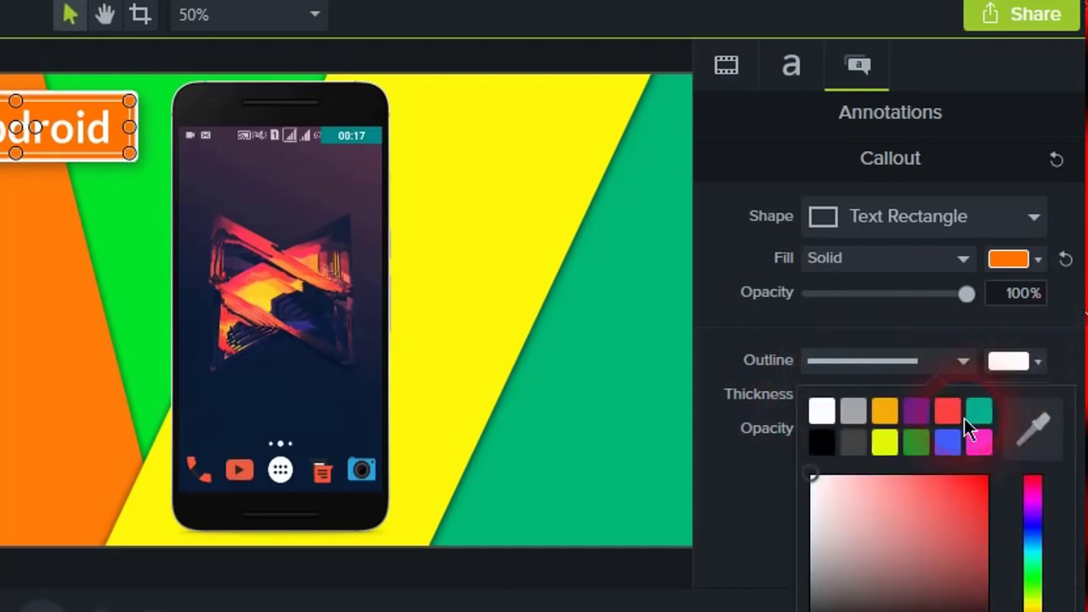
pyautogui.click(821, 442)
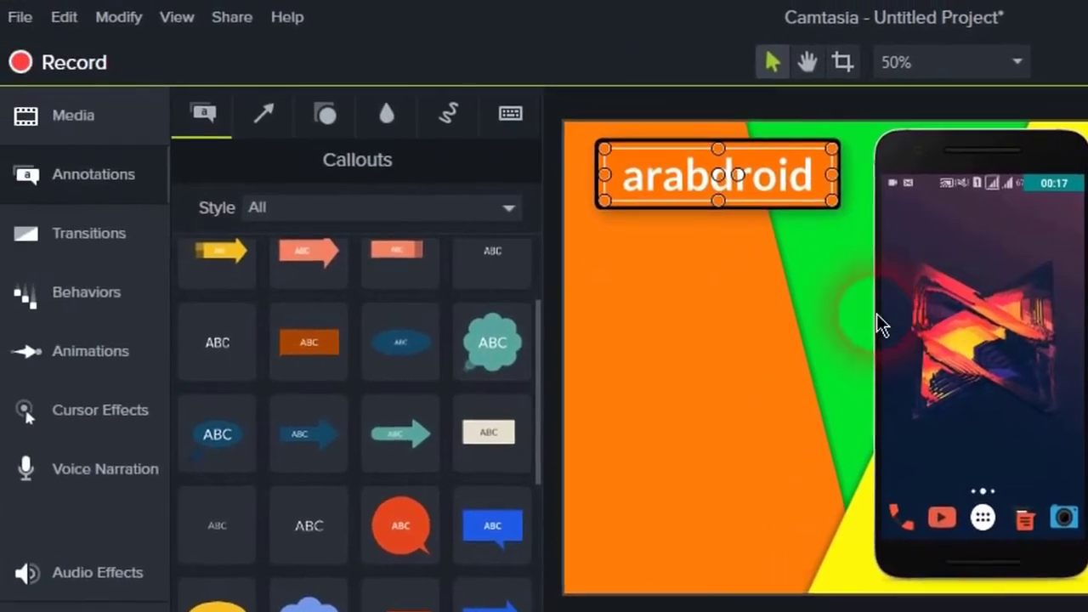
# - Add the Flip transition to the start and end of the callout clip and play back the result
pyautogui.click(82, 252)
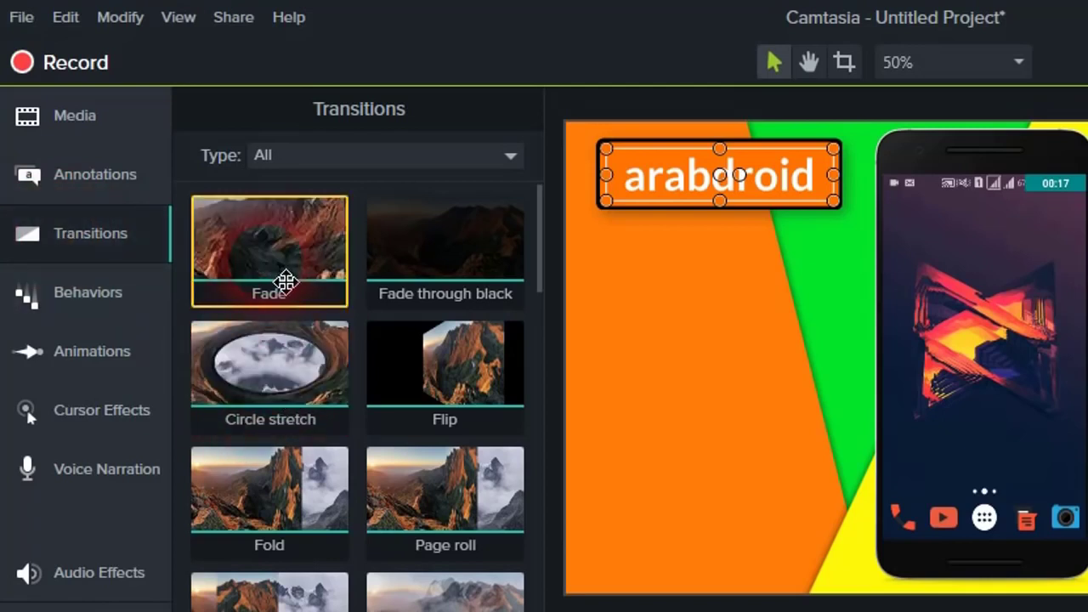
pyautogui.click(373, 268)
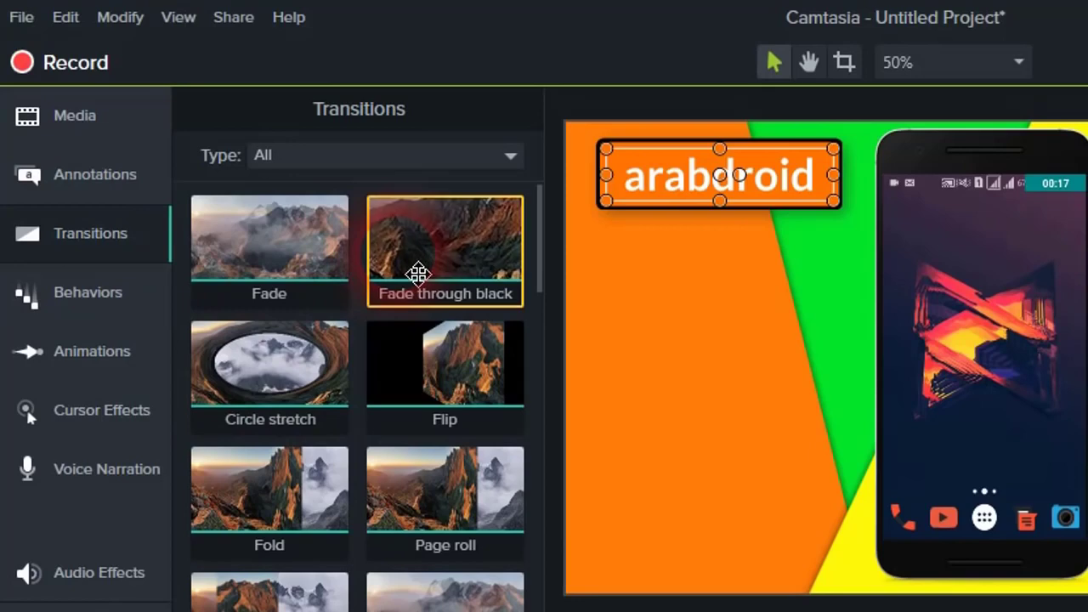
pyautogui.click(444, 381)
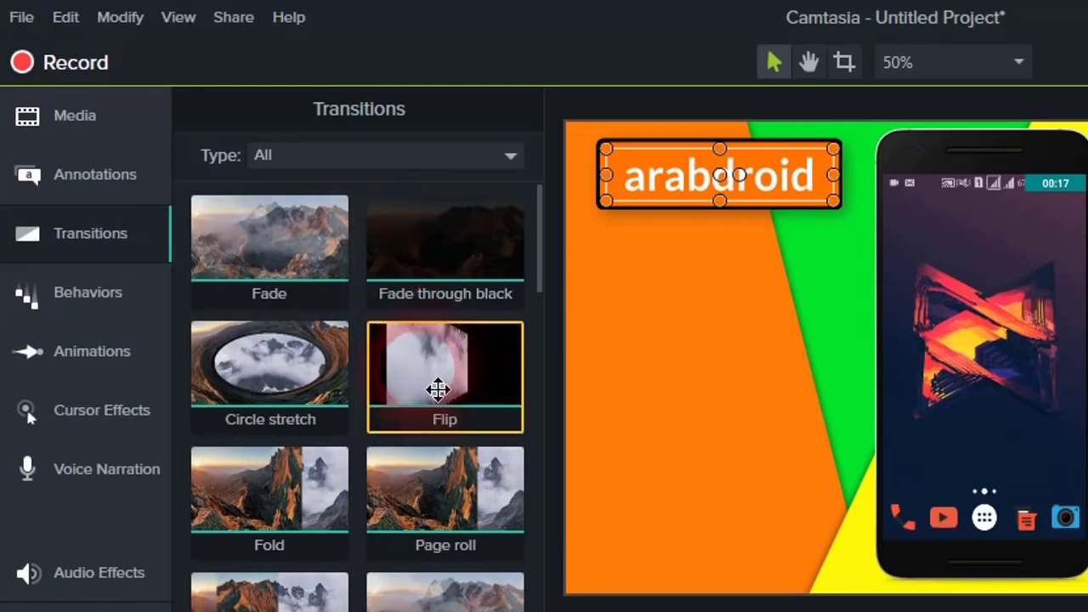
pyautogui.moveTo(438, 390); pyautogui.dragTo(691, 452)
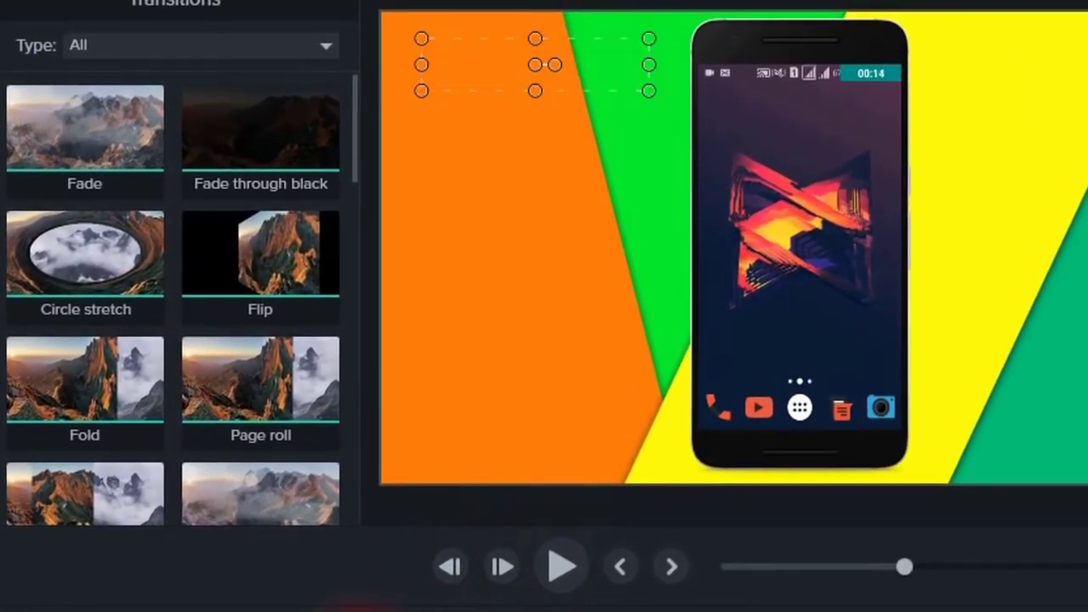
pyautogui.click(560, 568)
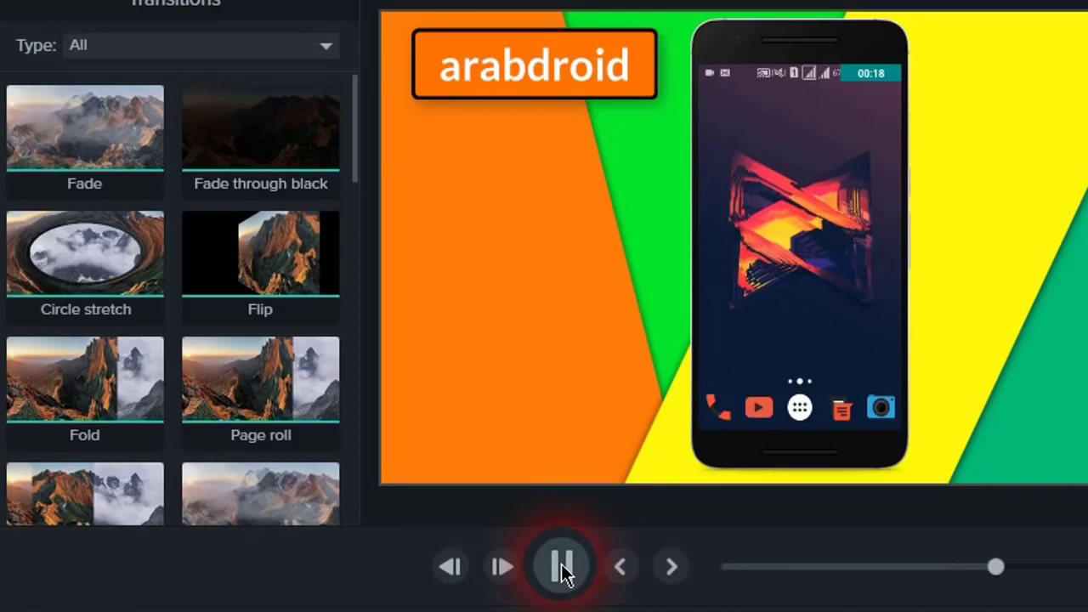
pyautogui.click(560, 568)
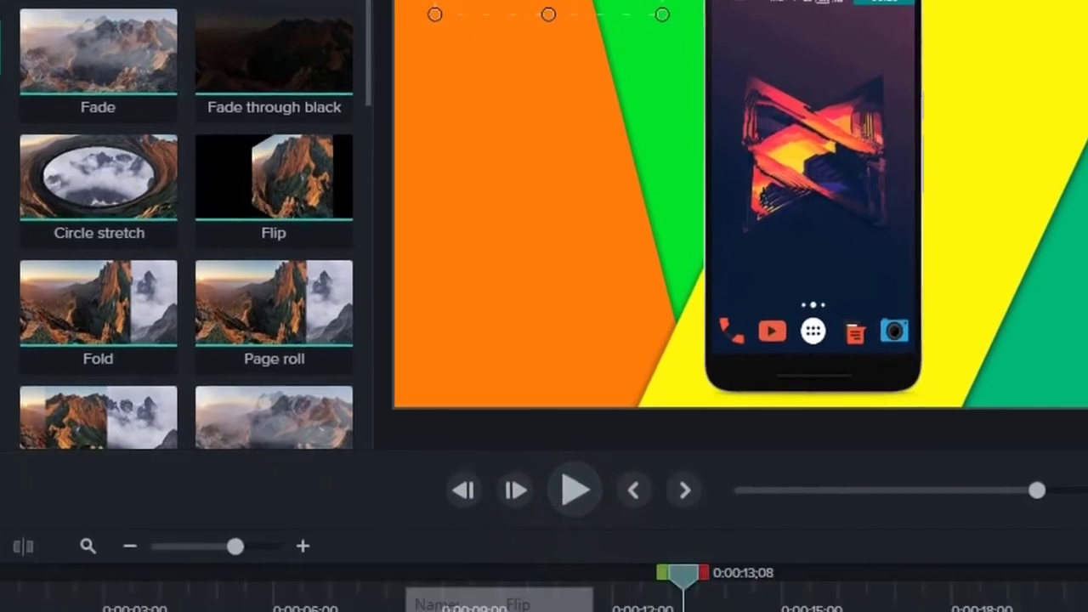
# - Remove the Flip transitions from both ends of the callout clip
pyautogui.click(445, 489)
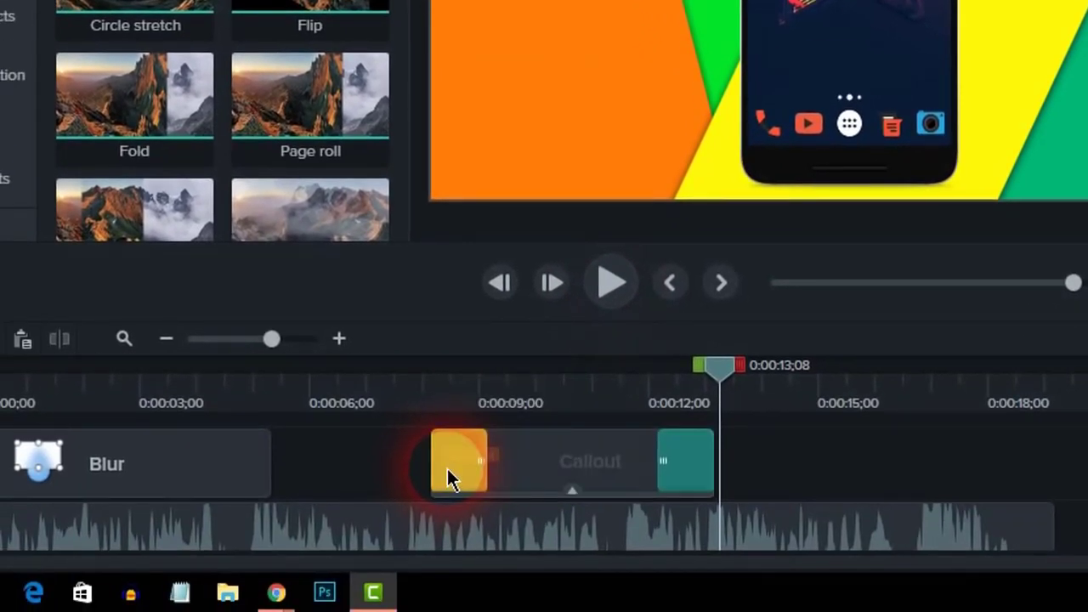
pyautogui.press('Delete')
pyautogui.click(685, 462)
pyautogui.press('Delete')
pyautogui.click(593, 453)
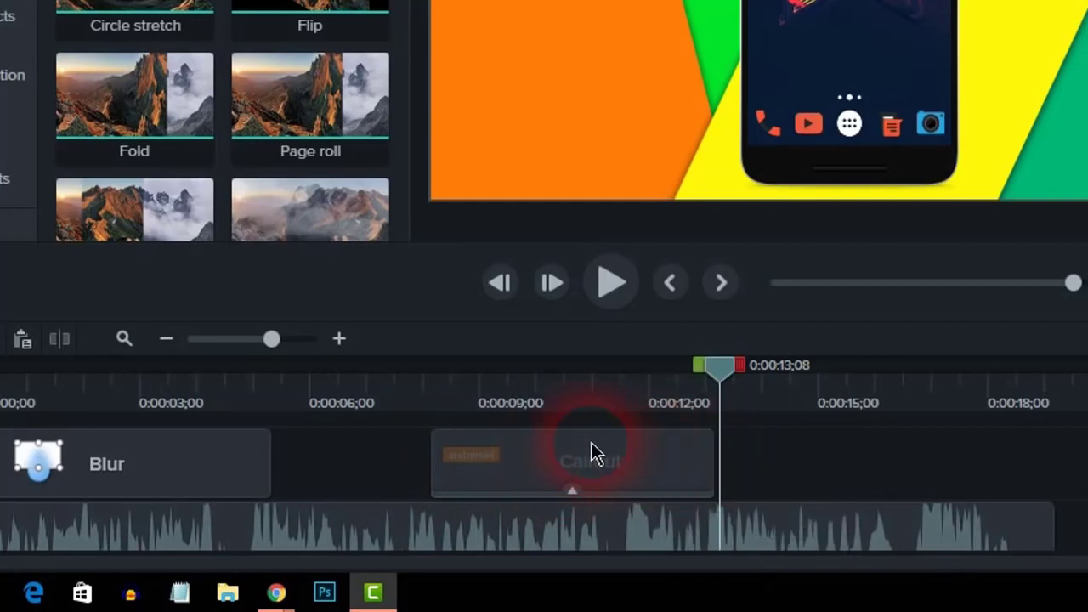
# - Apply the Jump And Fall behavior to the callout clip and preview it from the clip's start
pyautogui.click(570, 402)
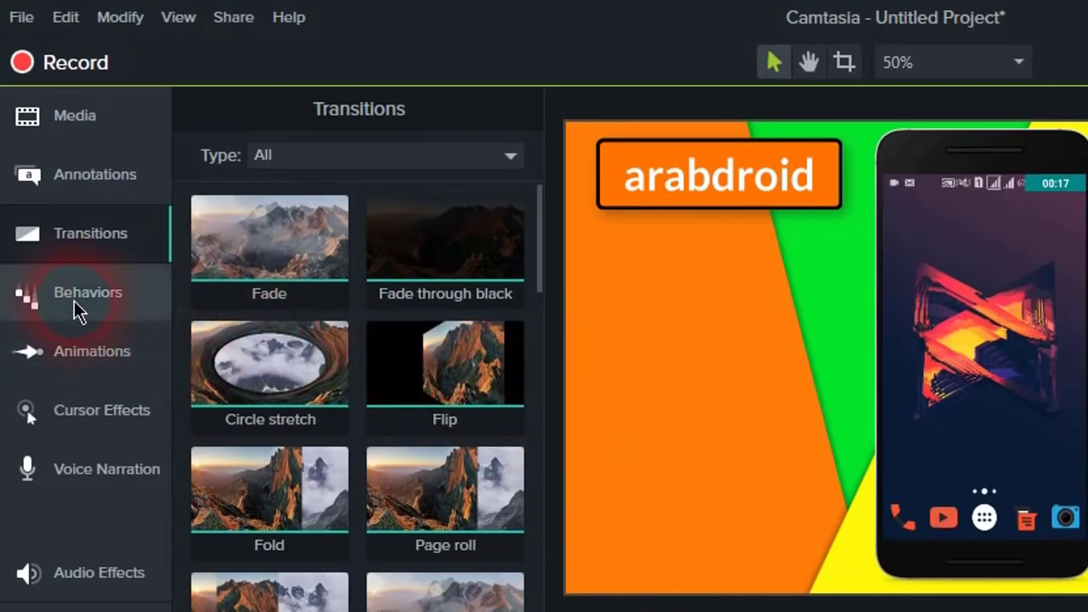
pyautogui.click(74, 301)
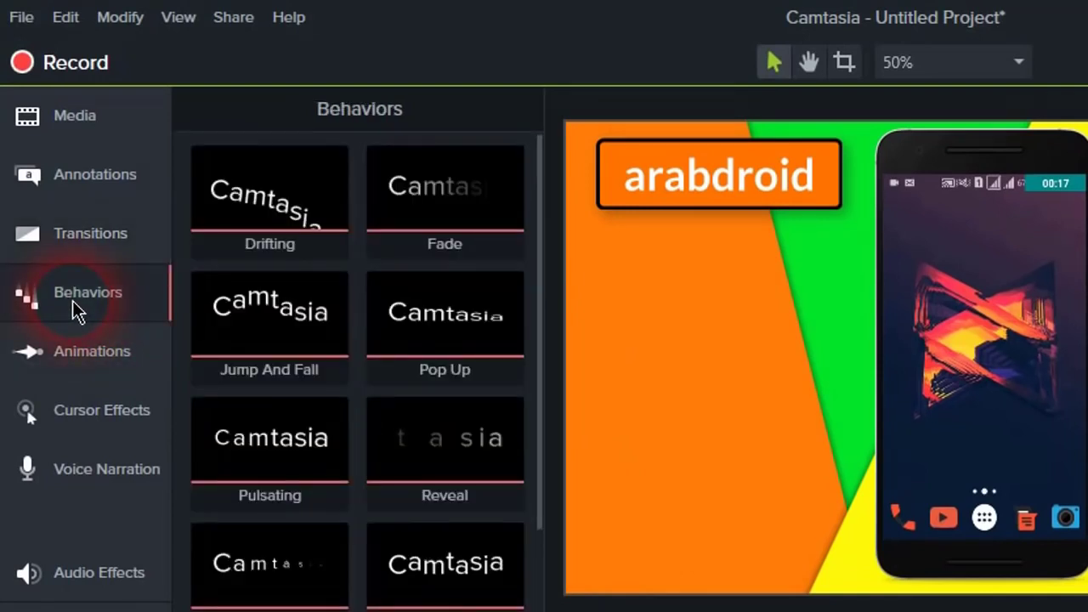
pyautogui.click(262, 223)
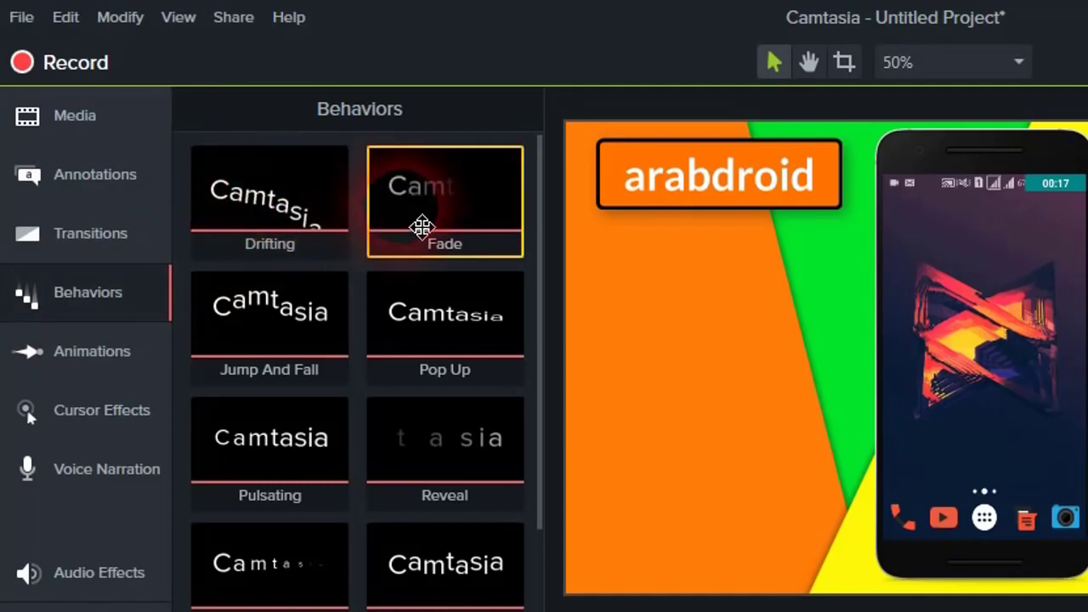
pyautogui.click(245, 355)
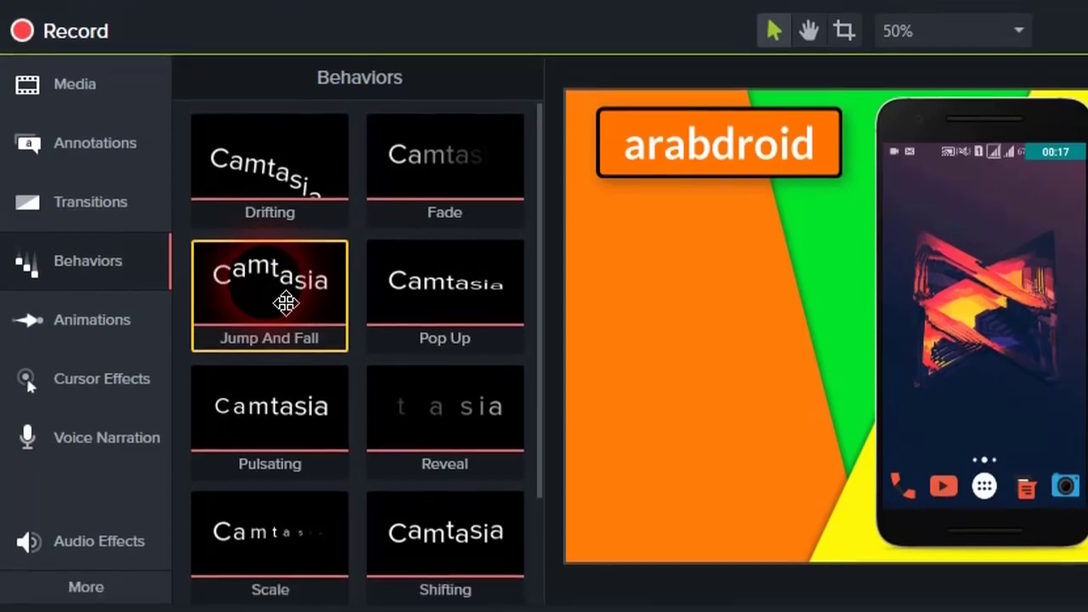
pyautogui.moveTo(286, 303); pyautogui.dragTo(645, 468)
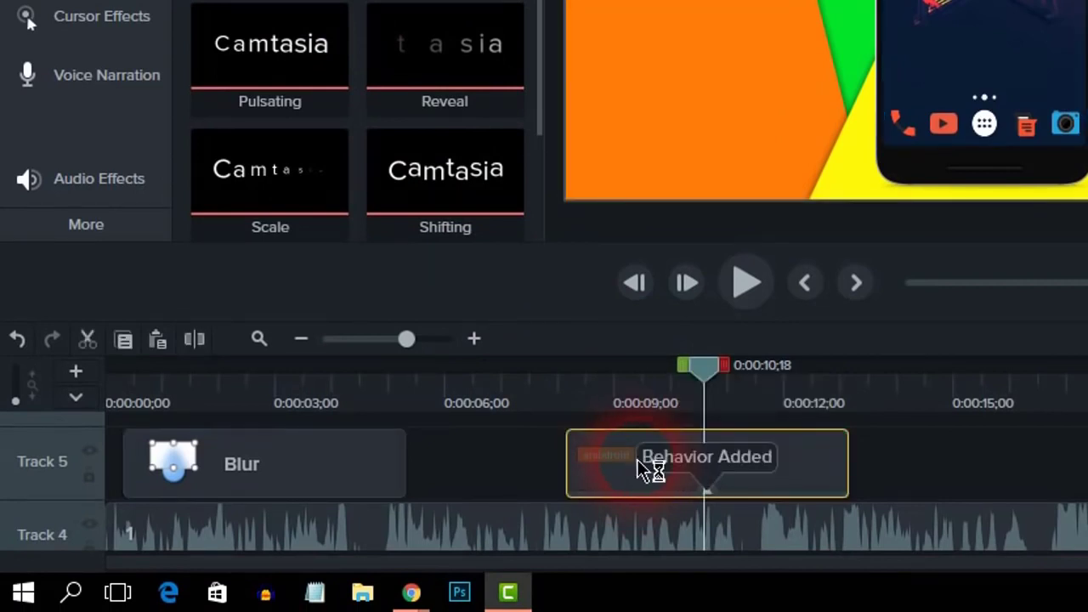
pyautogui.moveTo(704, 365); pyautogui.dragTo(564, 362)
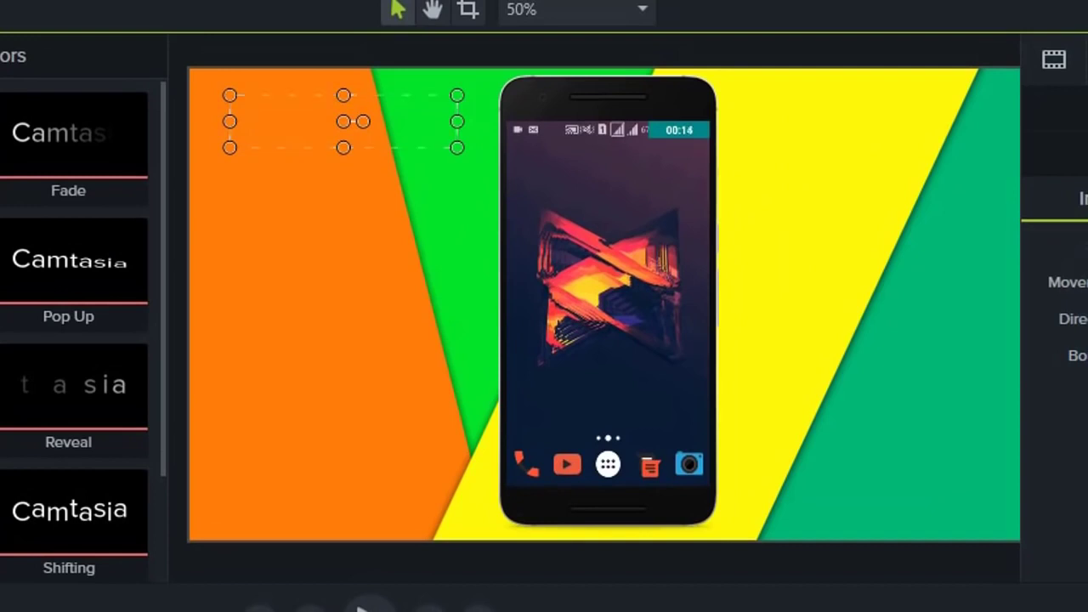
pyautogui.click(364, 606)
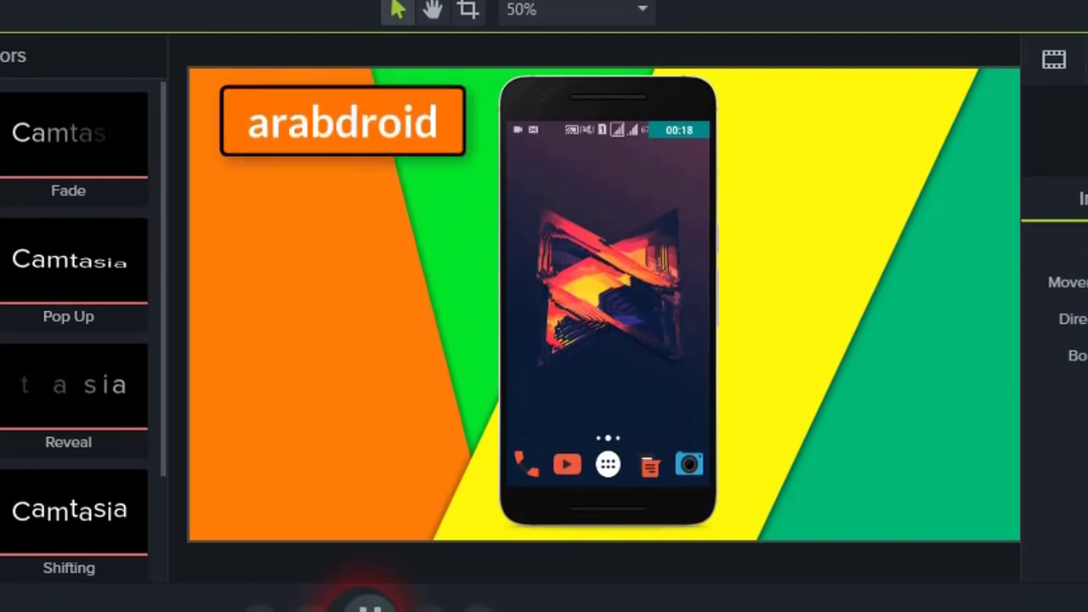
pyautogui.click(363, 605)
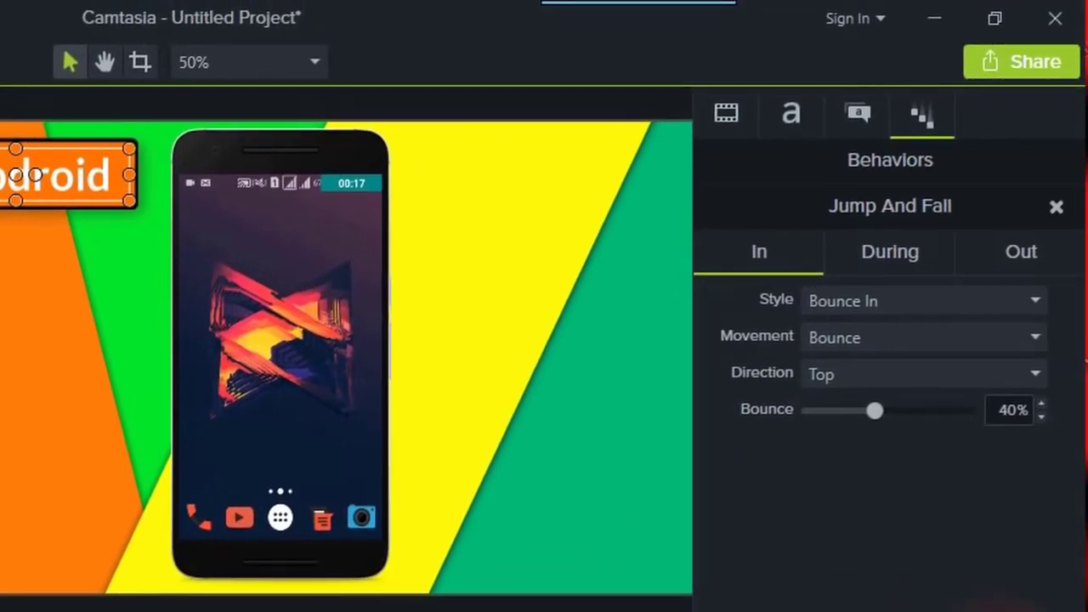
# - Set the behavior's In bounce to 59%, and remove the Jump And Fall behavior from the callout
pyautogui.click(984, 301)
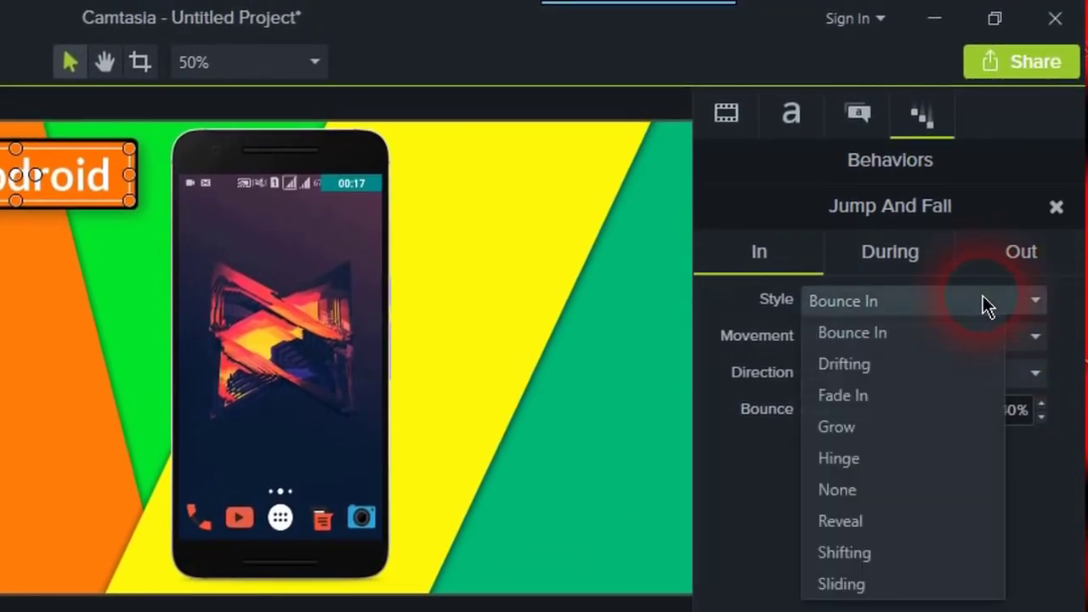
pyautogui.click(977, 297)
pyautogui.click(874, 411)
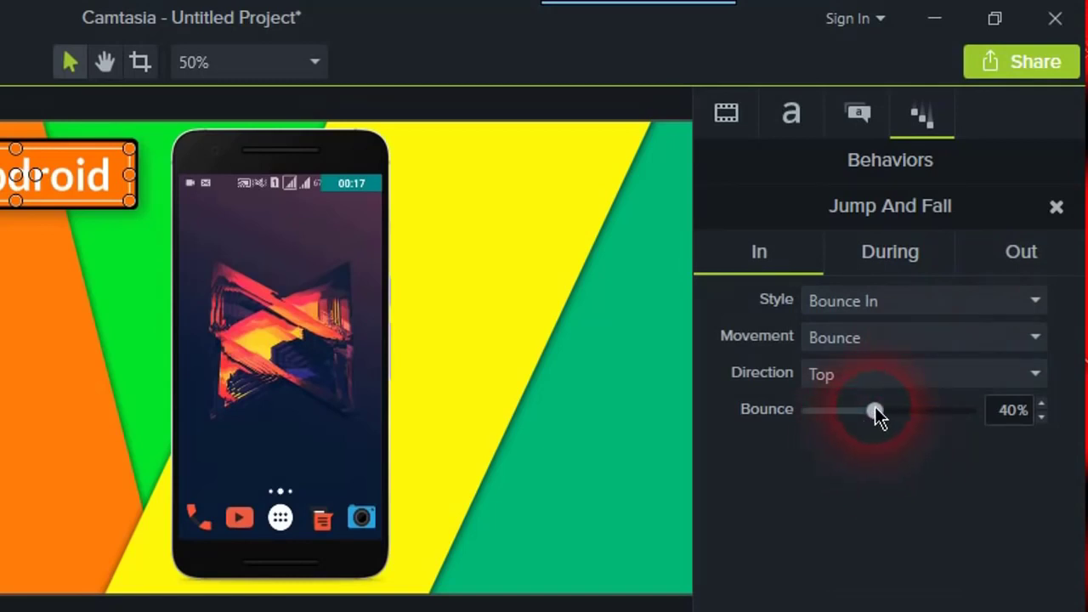
pyautogui.moveTo(874, 408); pyautogui.dragTo(906, 408)
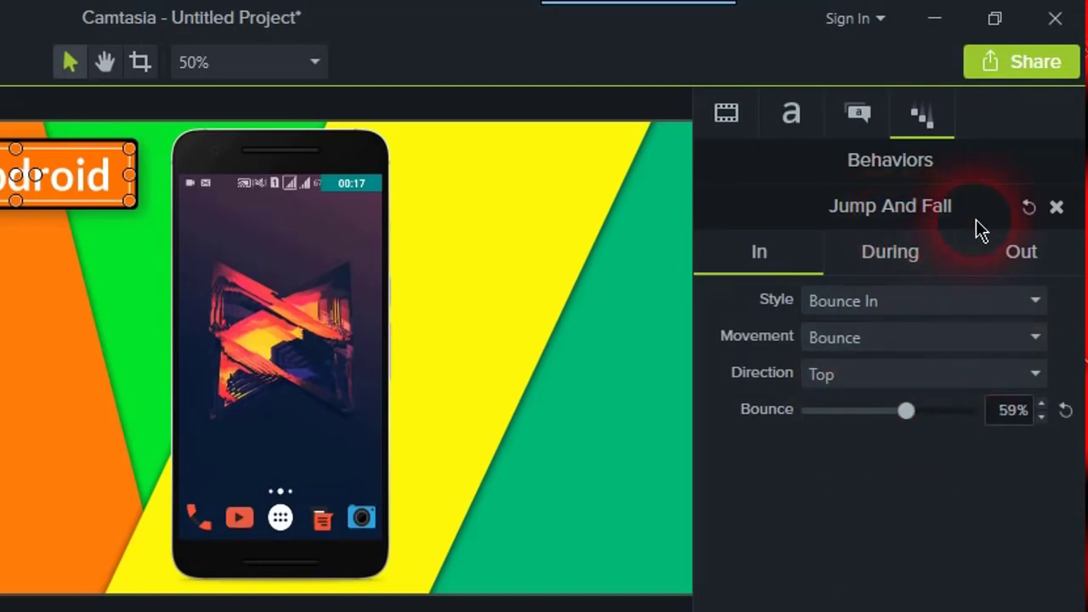
pyautogui.click(1057, 208)
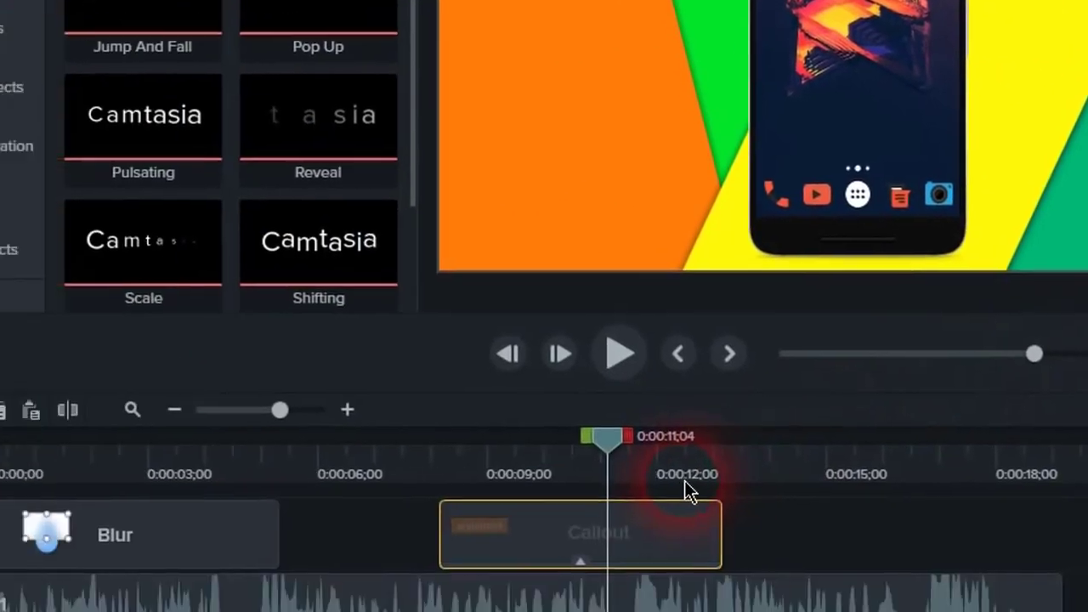
pyautogui.scroll(-2, 258, 79)
pyautogui.scroll(2, 257, 78)
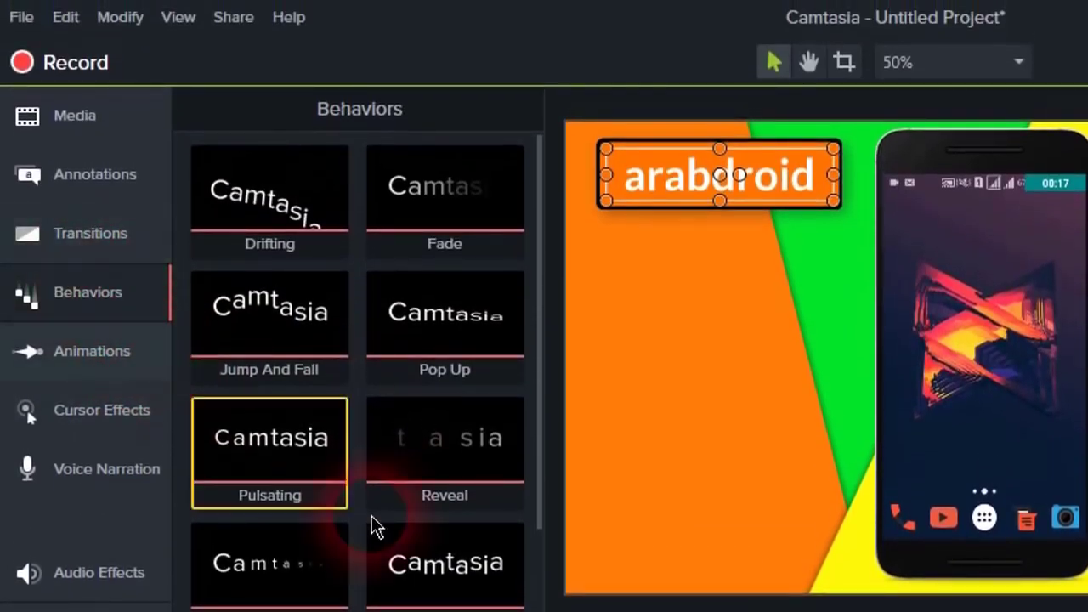
pyautogui.click(117, 179)
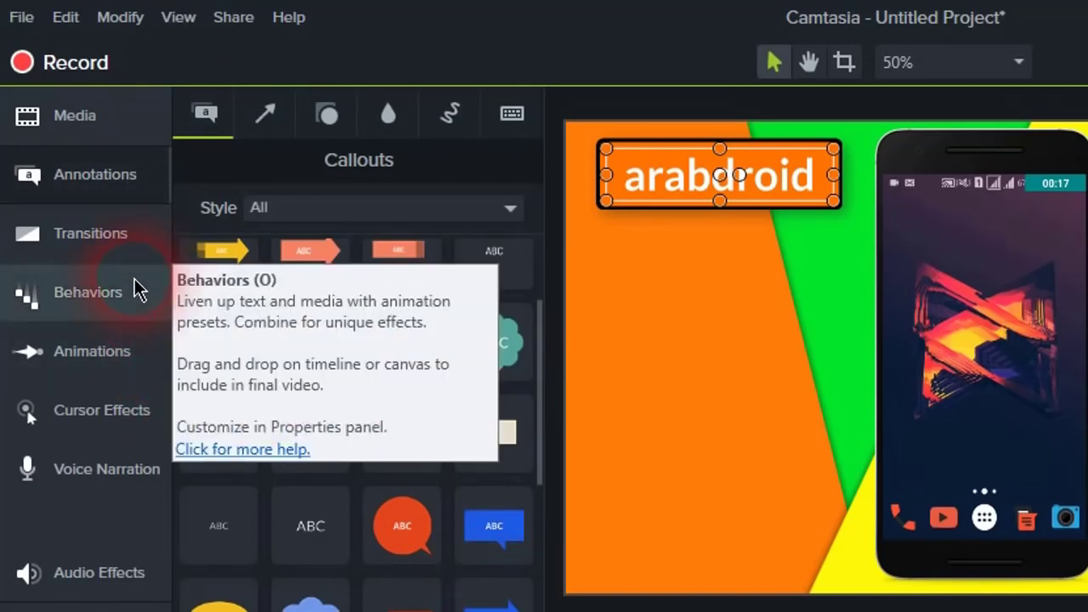
# - Show the Zoom-n-Pan options and move the callout clip directly after the Blur clip on Track 5
pyautogui.click(127, 367)
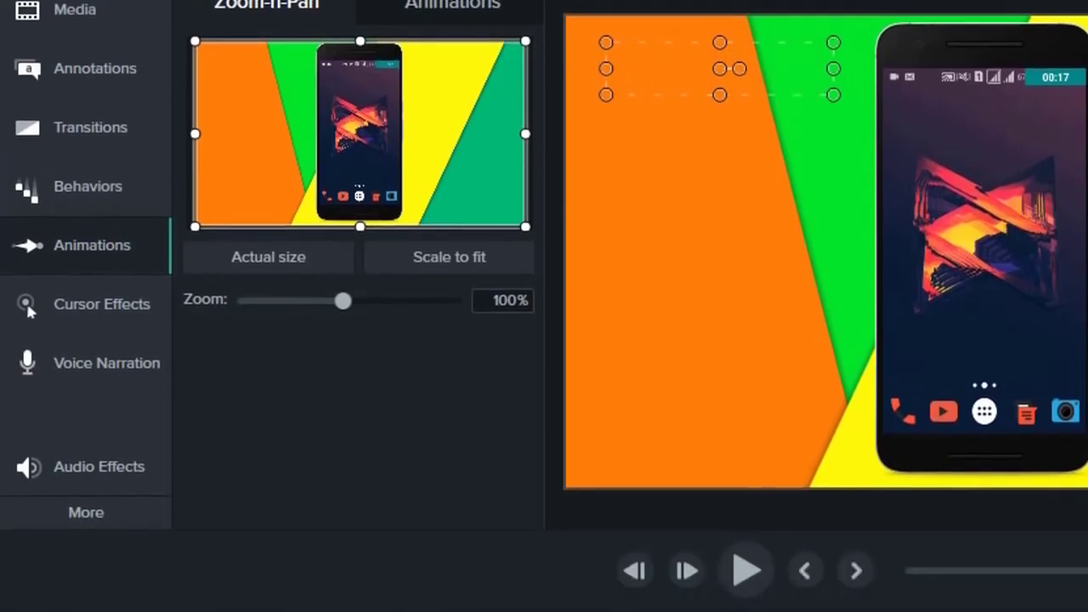
pyautogui.click(751, 485)
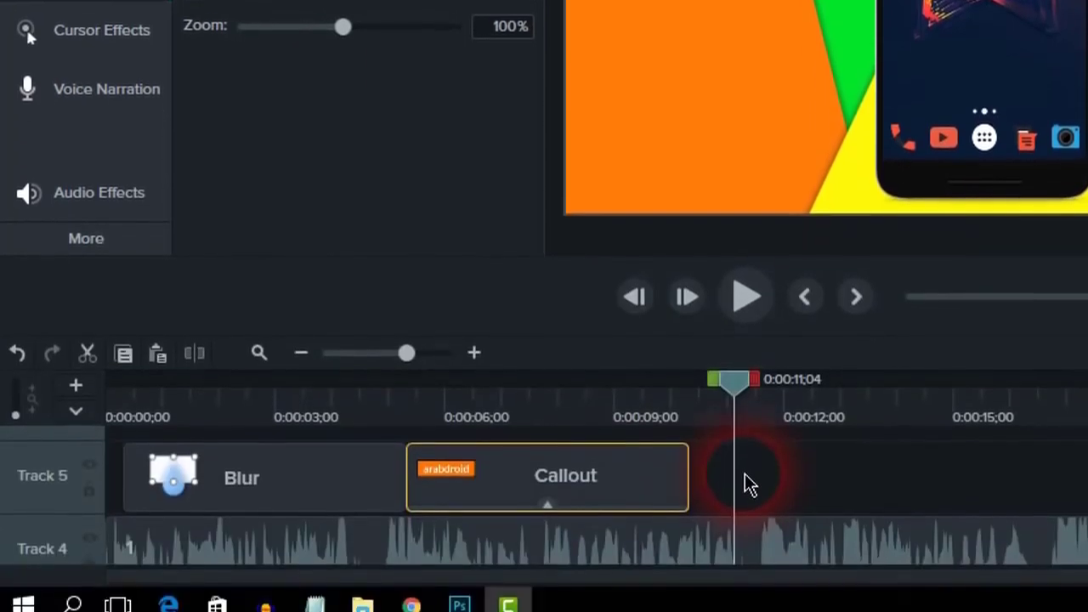
pyautogui.click(934, 408)
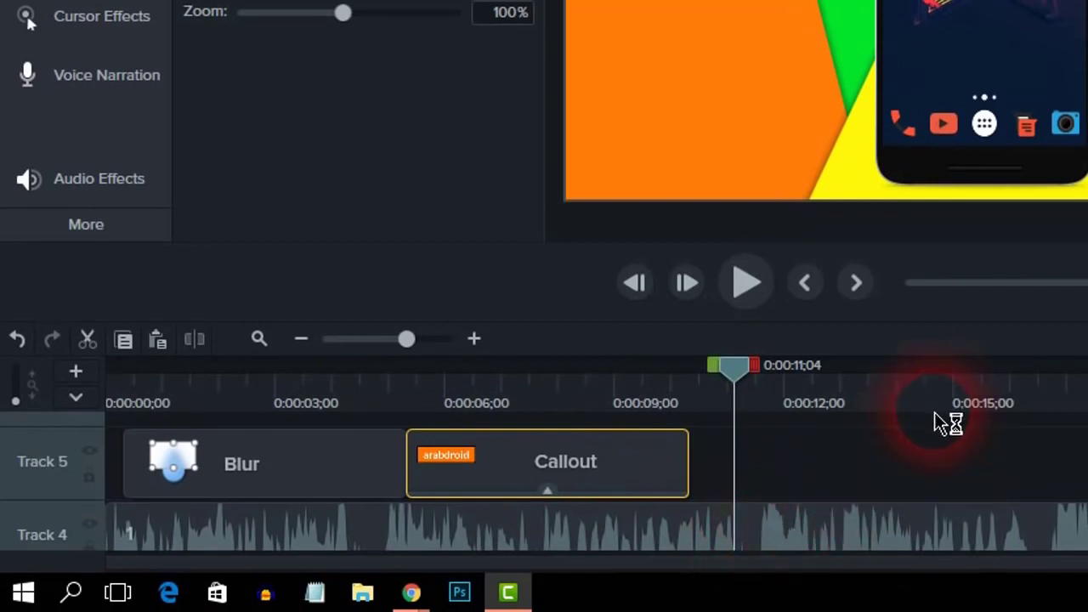
pyautogui.click(713, 467)
pyautogui.click(913, 467)
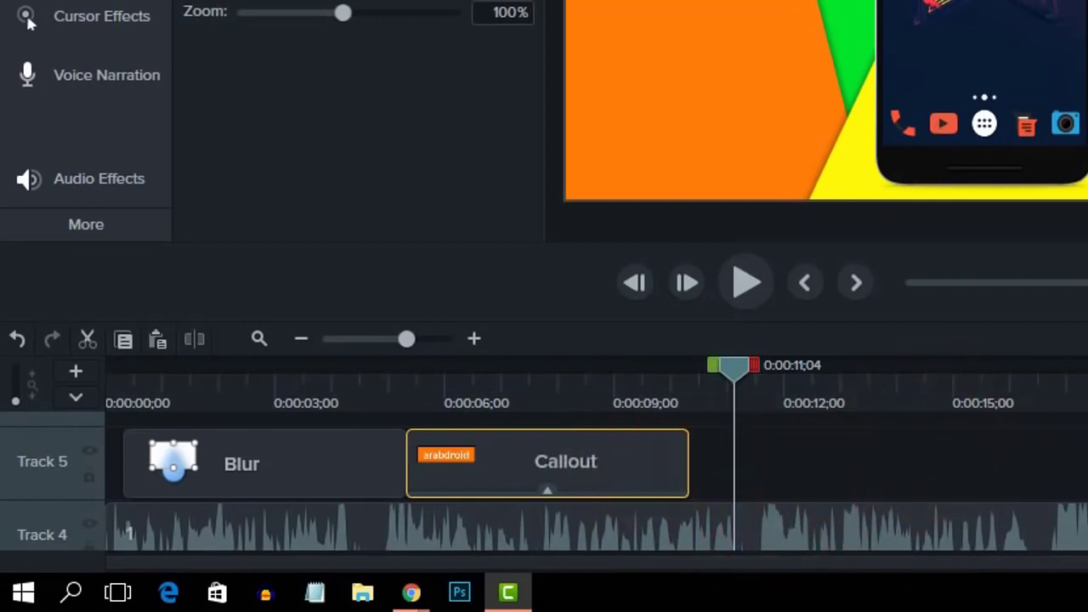
pyautogui.scroll(-1, 740, 493)
pyautogui.click(491, 475)
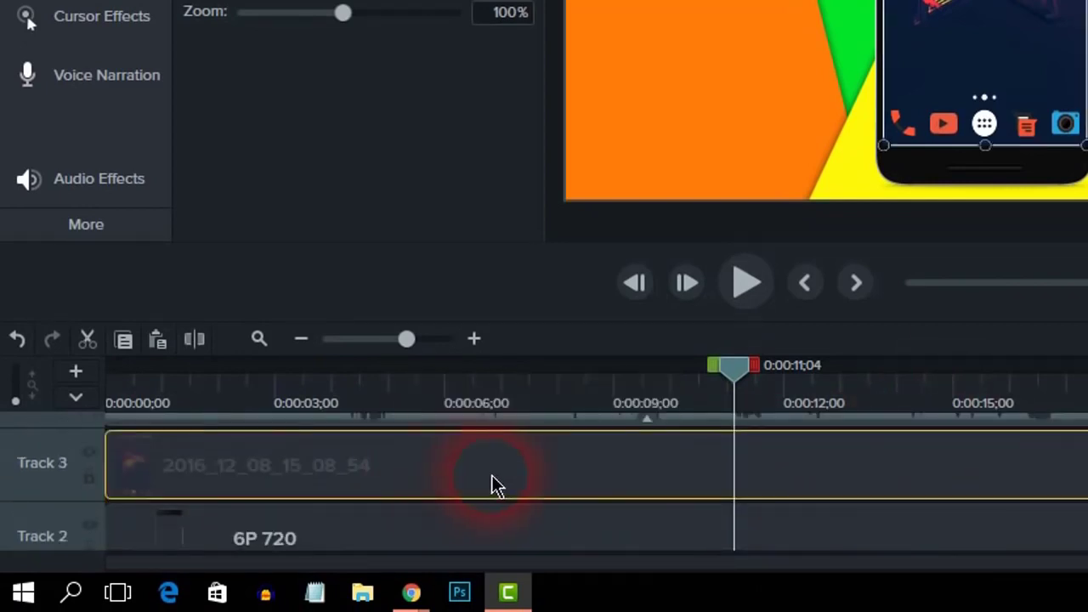
pyautogui.click(503, 473)
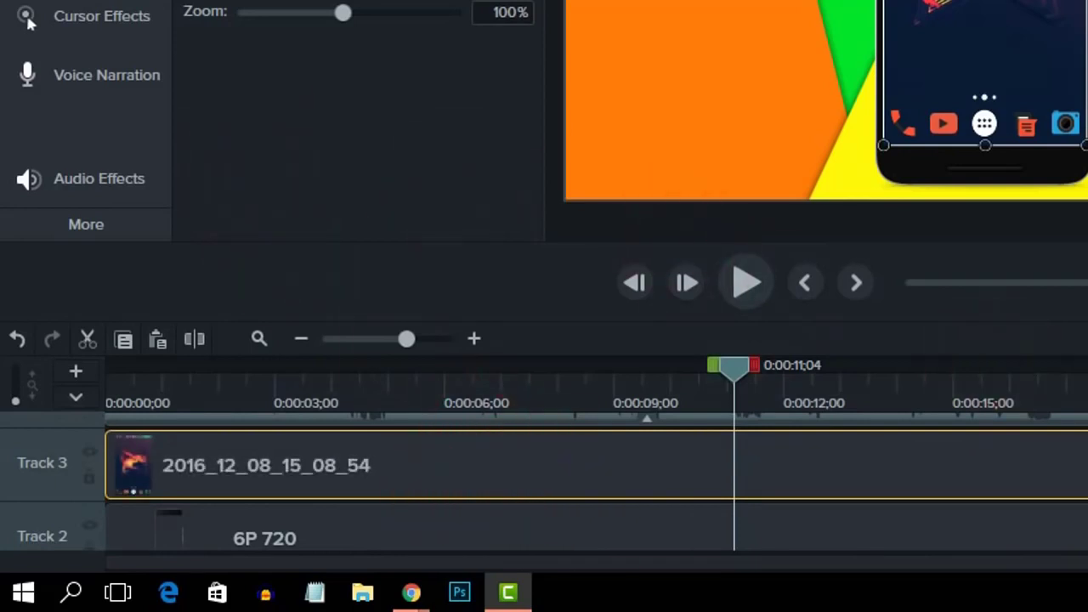
pyautogui.scroll(5, 1079, 499)
# - With no clip selected, add a Zoom-n-Pan animation at 0:00:11;04 that zooms to 279% on the upper part of the phone
pyautogui.click(1079, 500)
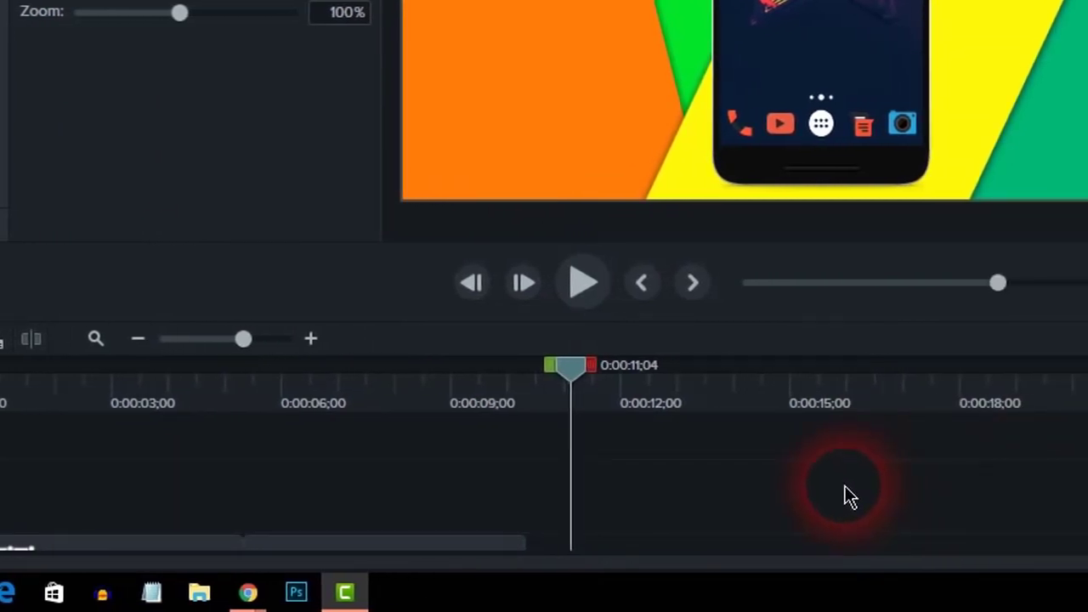
pyautogui.scroll(-3, 867, 483)
pyautogui.click(241, 427)
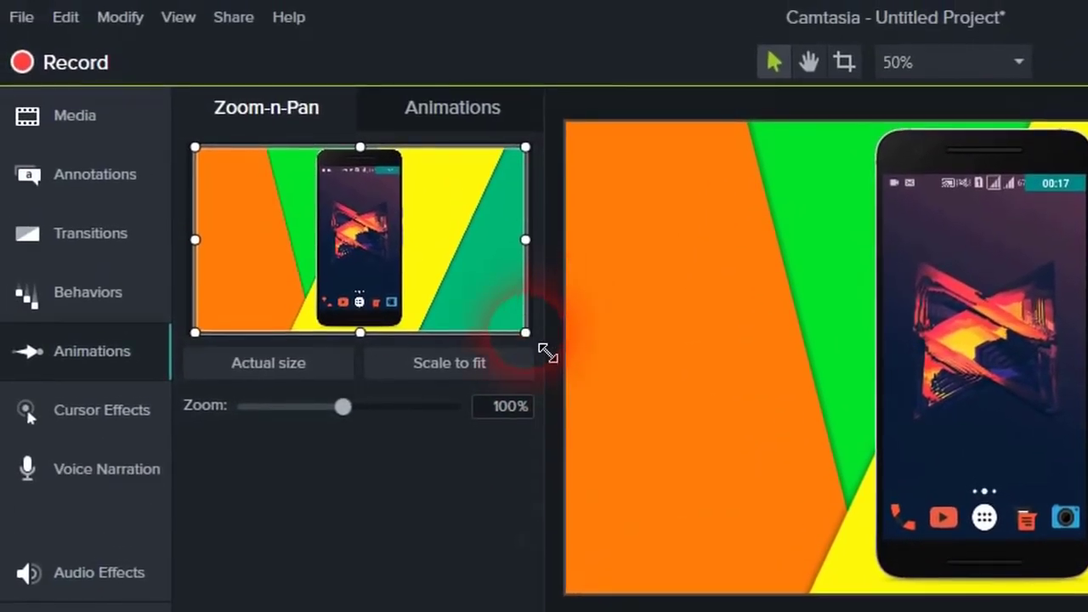
pyautogui.moveTo(546, 353); pyautogui.dragTo(420, 274)
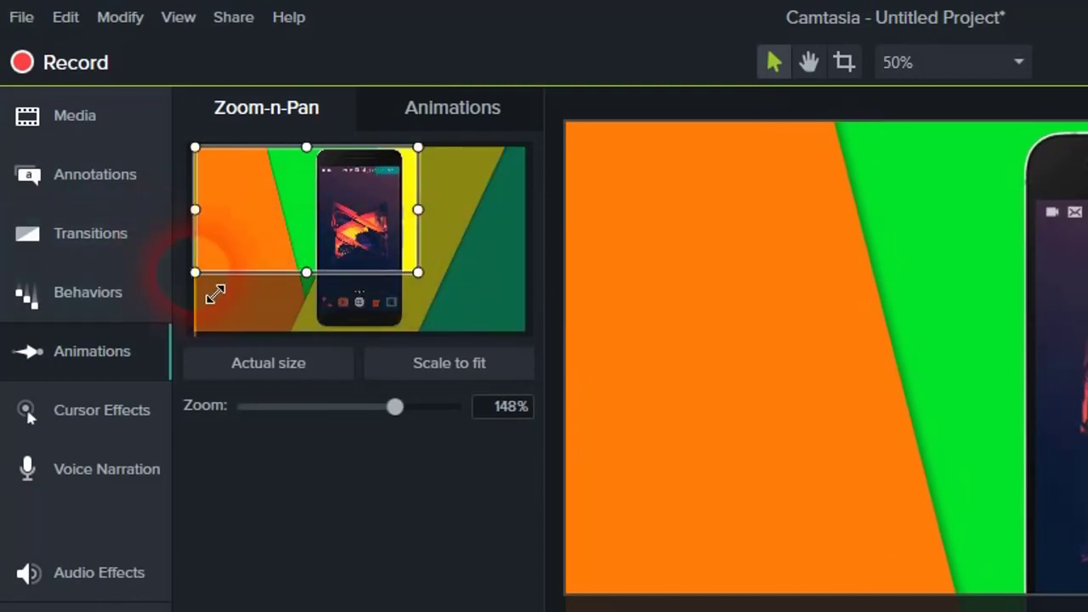
pyautogui.moveTo(194, 272); pyautogui.dragTo(251, 241)
pyautogui.moveTo(346, 252); pyautogui.dragTo(390, 226)
pyautogui.moveTo(362, 231); pyautogui.dragTo(363, 238)
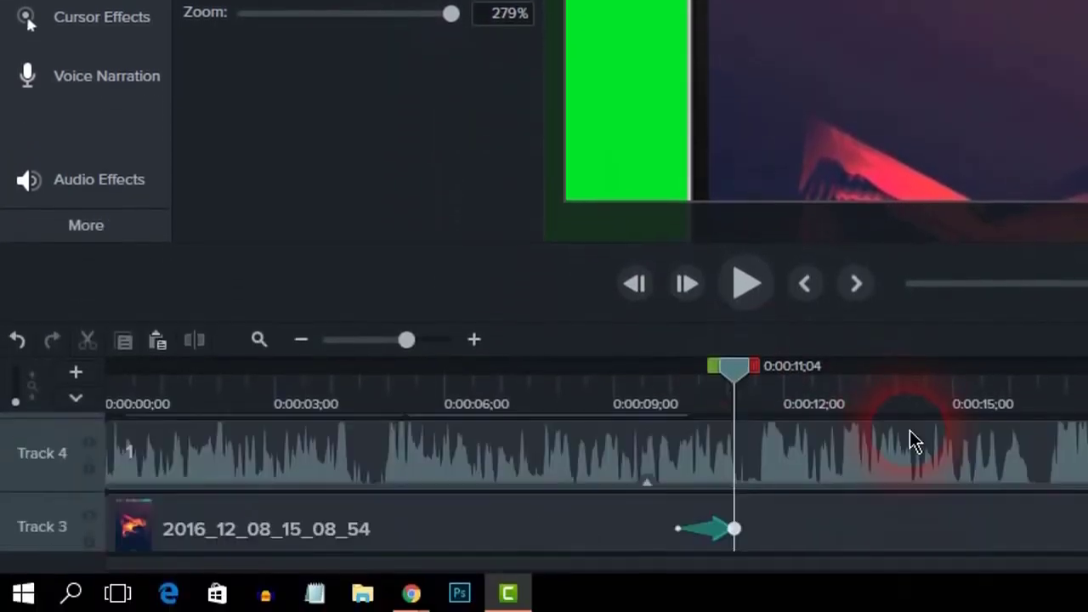
pyautogui.scroll(-3, 910, 439)
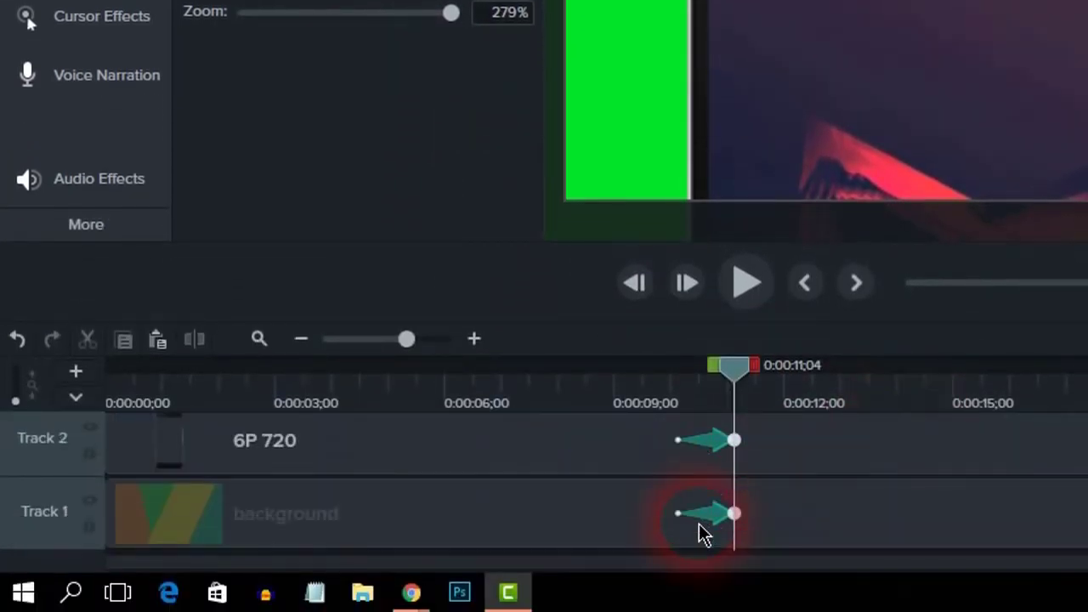
# - Play back the new zoom animation from just before it begins
pyautogui.scroll(4, 702, 518)
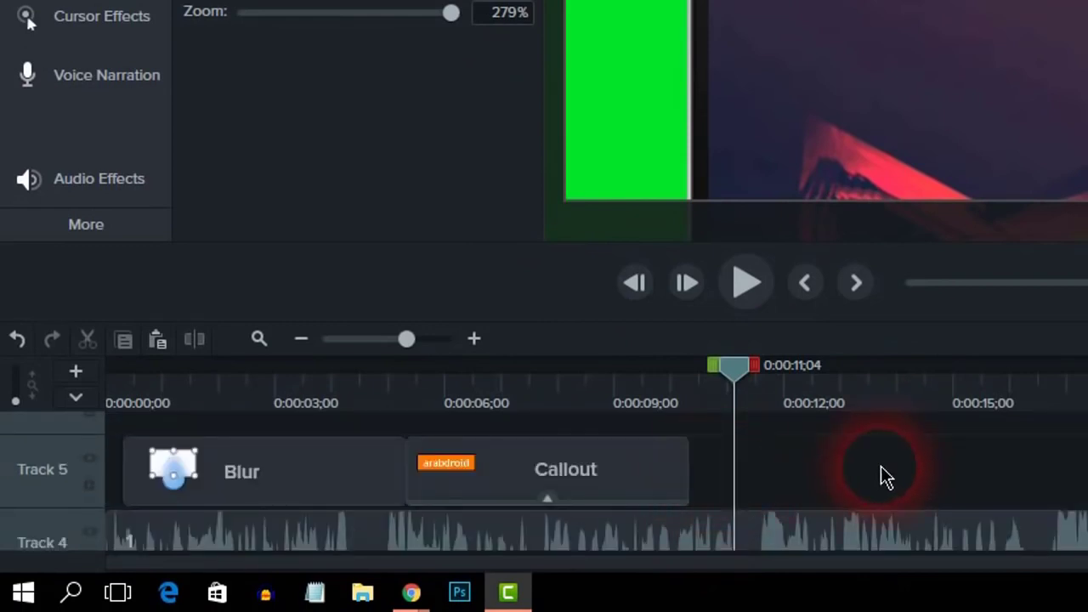
pyautogui.click(756, 286)
pyautogui.click(755, 286)
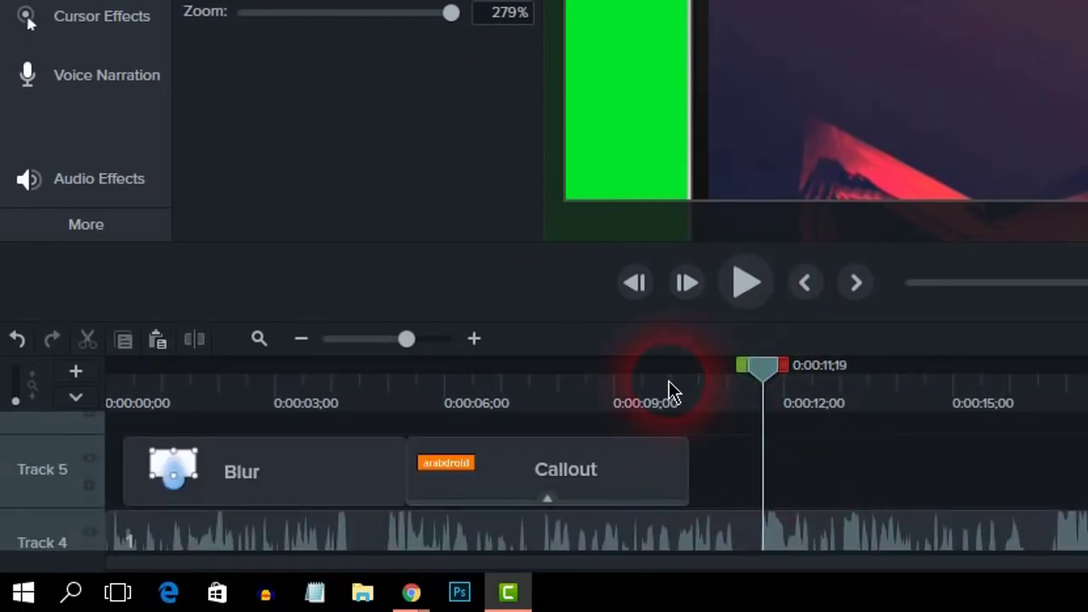
pyautogui.click(671, 390)
pyautogui.click(746, 283)
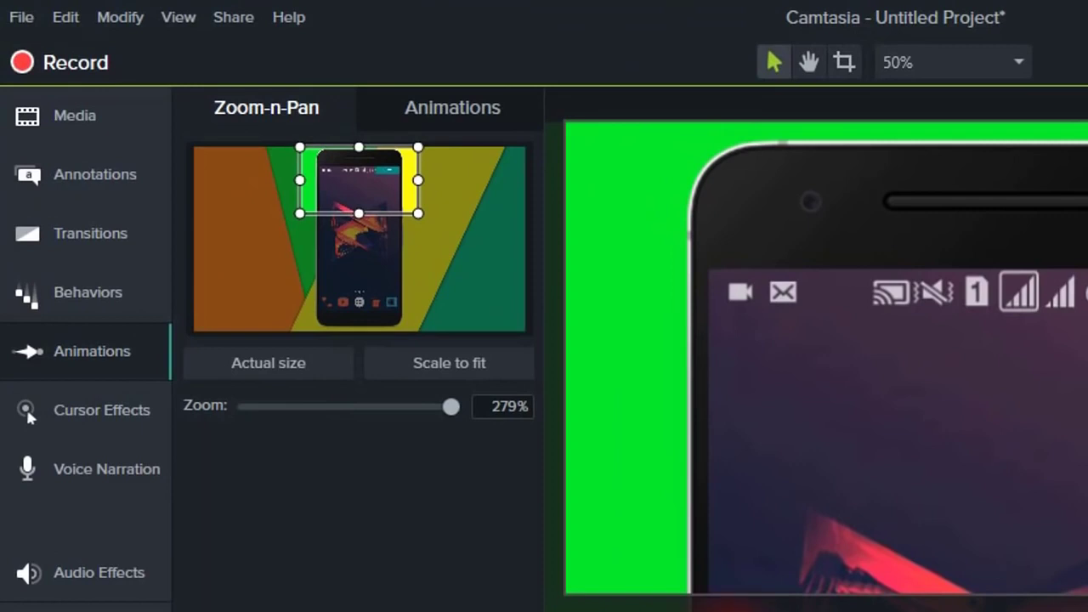
# - Add a Zoom-n-Pan animation at 0:00:14;29 that zooms back out to 100% over the whole frame, and nudge the canvas view
pyautogui.moveTo(364, 218); pyautogui.dragTo(377, 351)
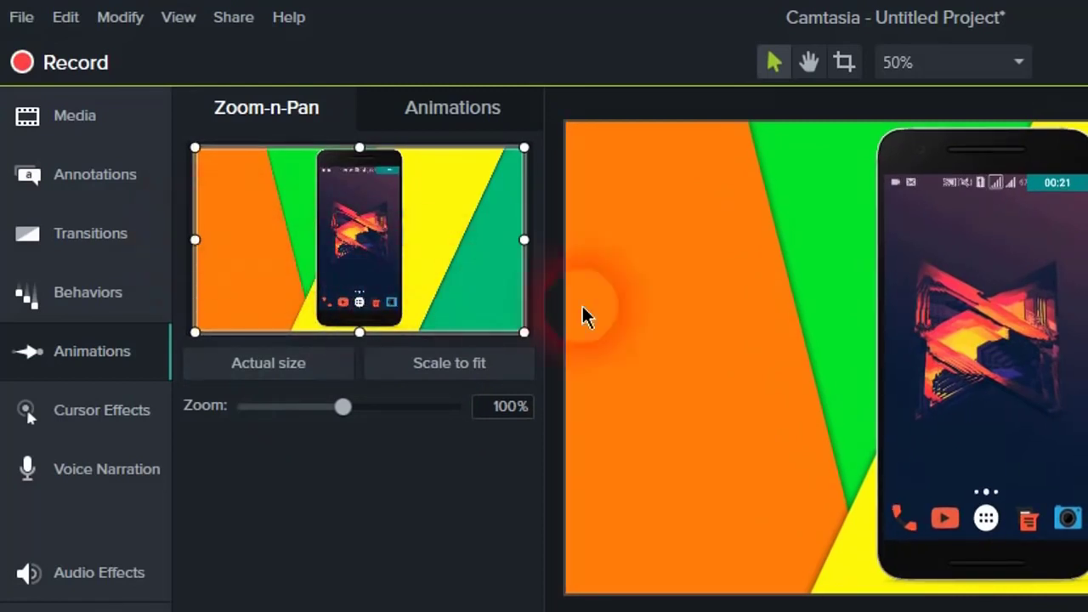
pyautogui.click(808, 61)
pyautogui.moveTo(869, 182)
pyautogui.mouseDown()
pyautogui.moveTo(827, 191)
pyautogui.moveTo(859, 183)
pyautogui.mouseUp()
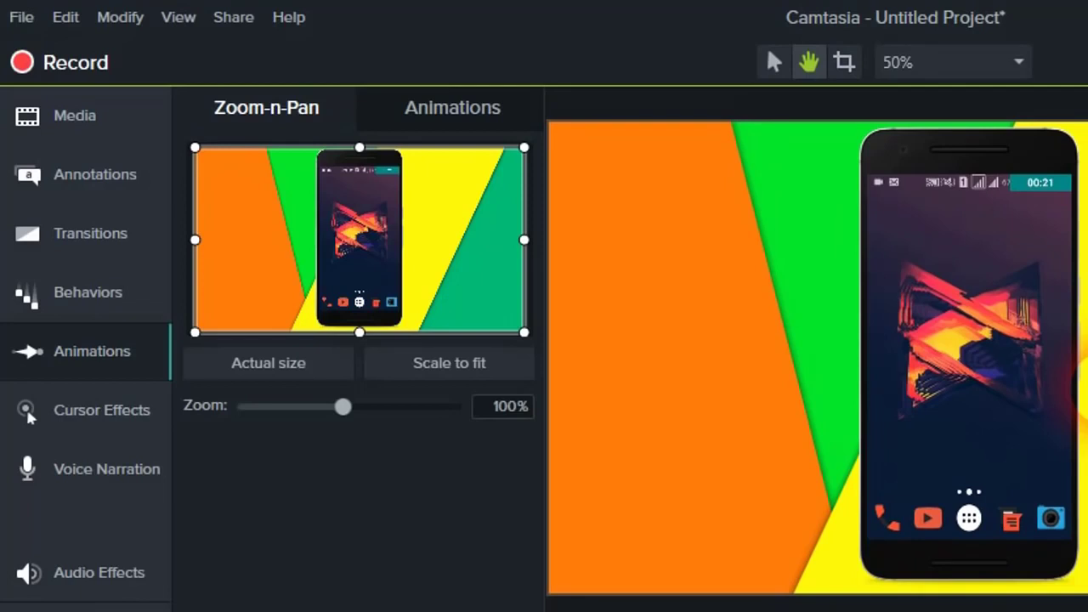
# - Set up Voice Narration with the Conexant SmartAudio microphone and a lower input level
pyautogui.click(93, 497)
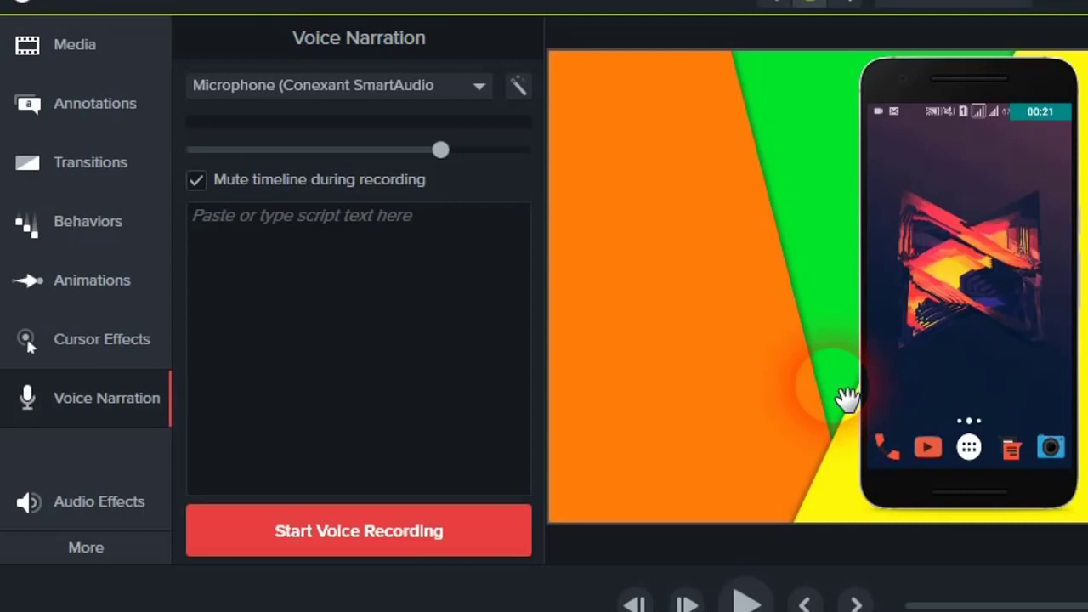
pyautogui.click(466, 88)
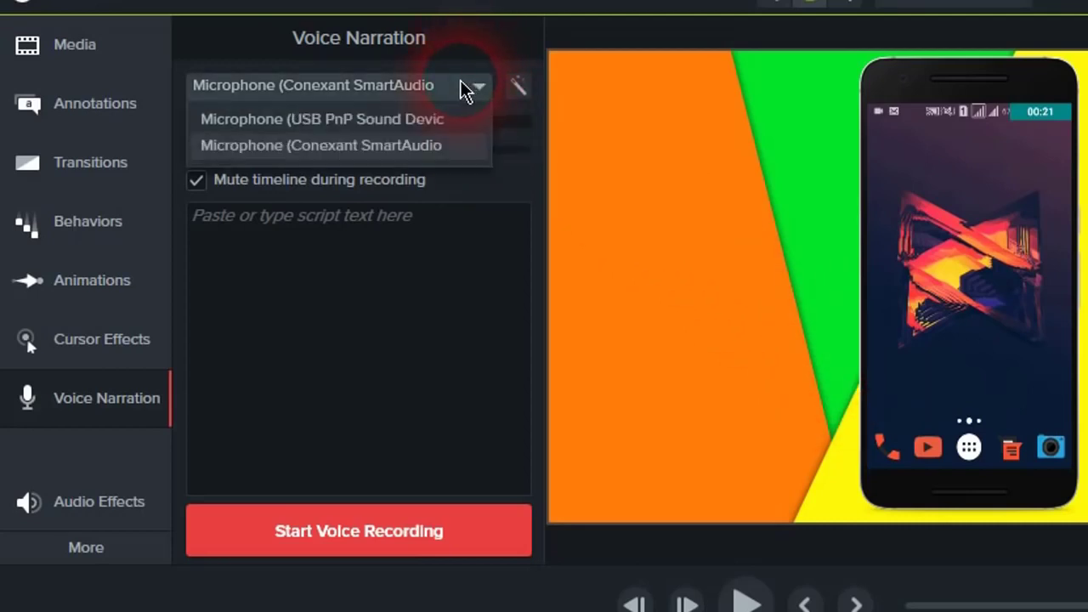
pyautogui.click(313, 148)
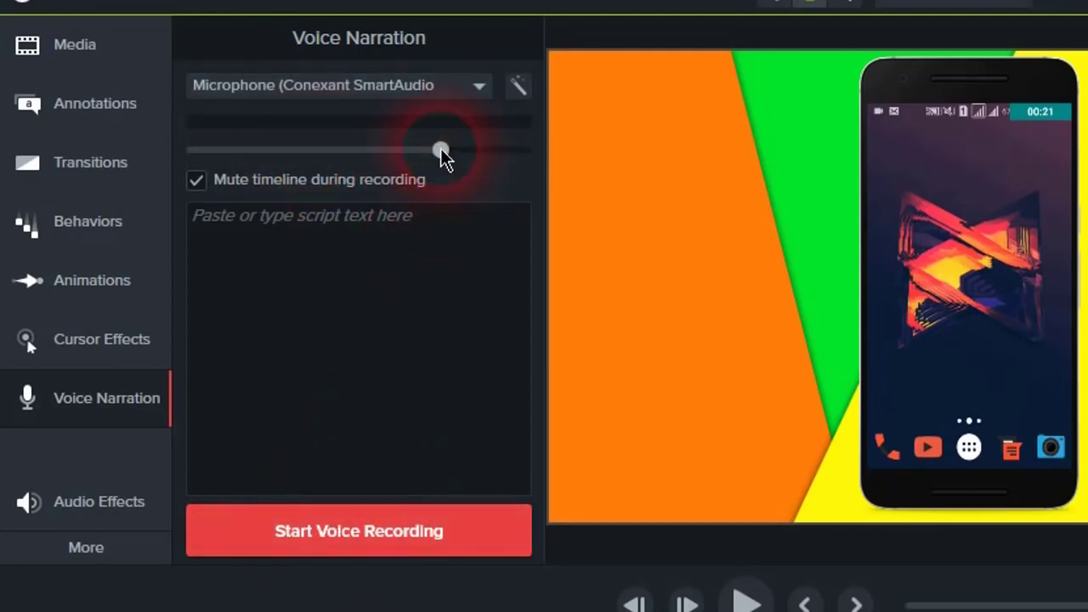
pyautogui.moveTo(439, 148); pyautogui.dragTo(410, 156)
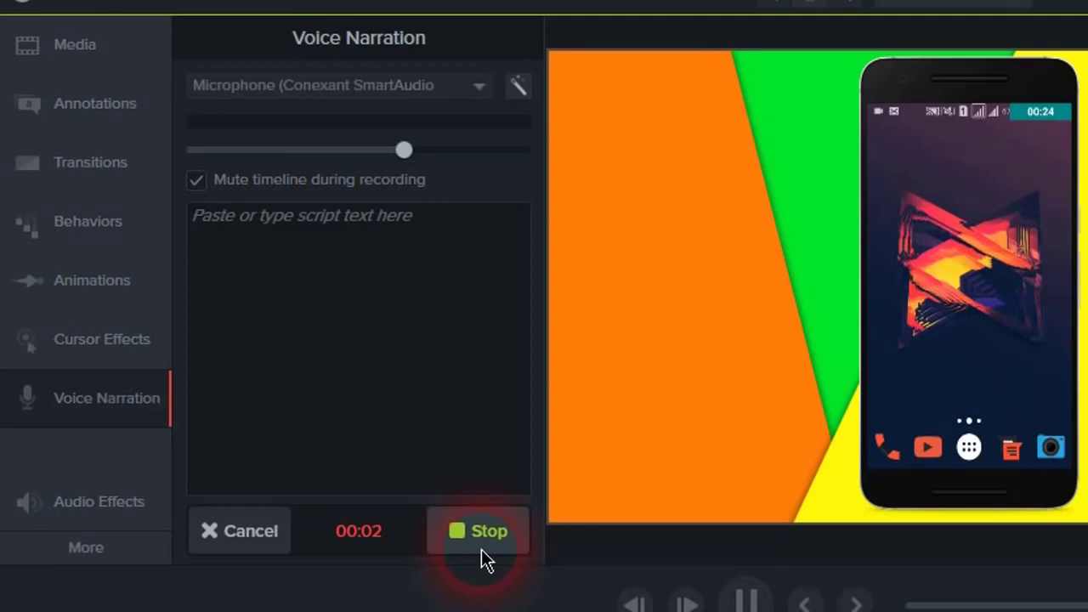
# - Record a voice narration of a few seconds and save it as Narration 1 (m4a) in the desktop folder Pro1
pyautogui.click(481, 549)
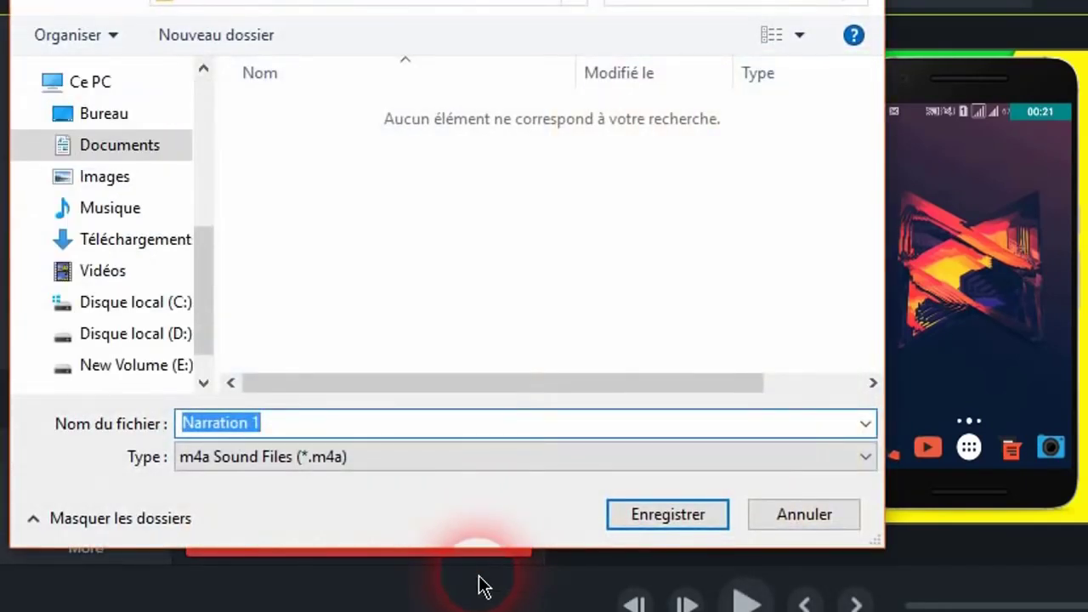
pyautogui.click(120, 125)
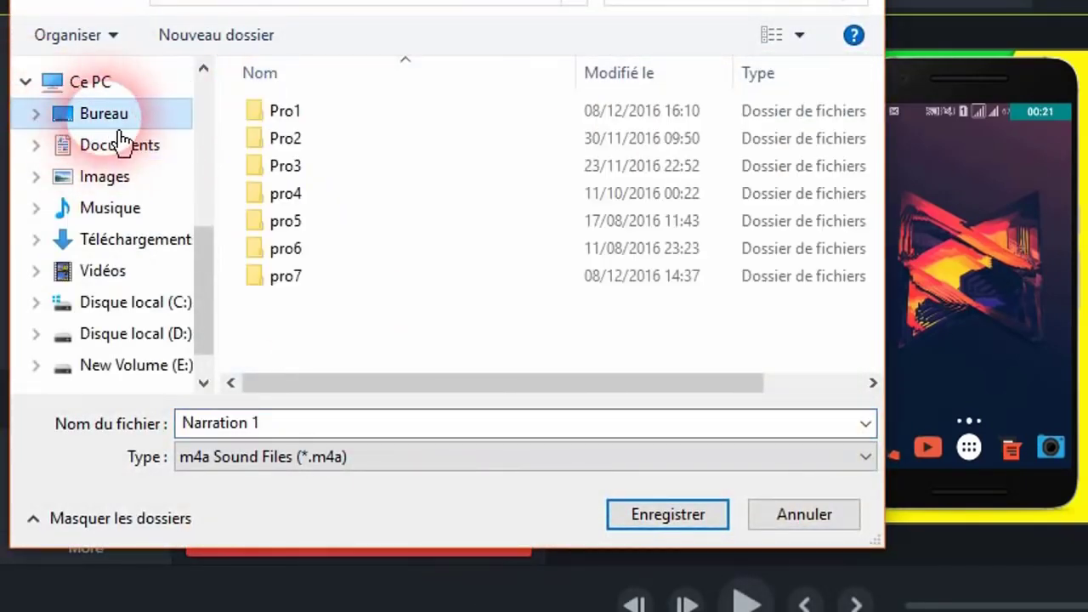
pyautogui.doubleClick(311, 109)
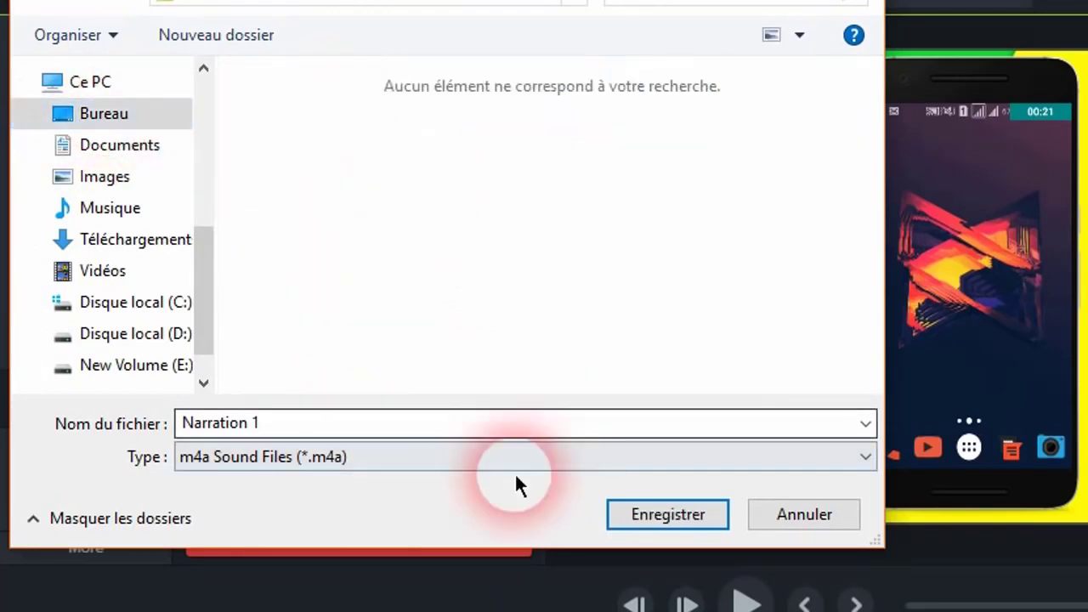
pyautogui.click(668, 514)
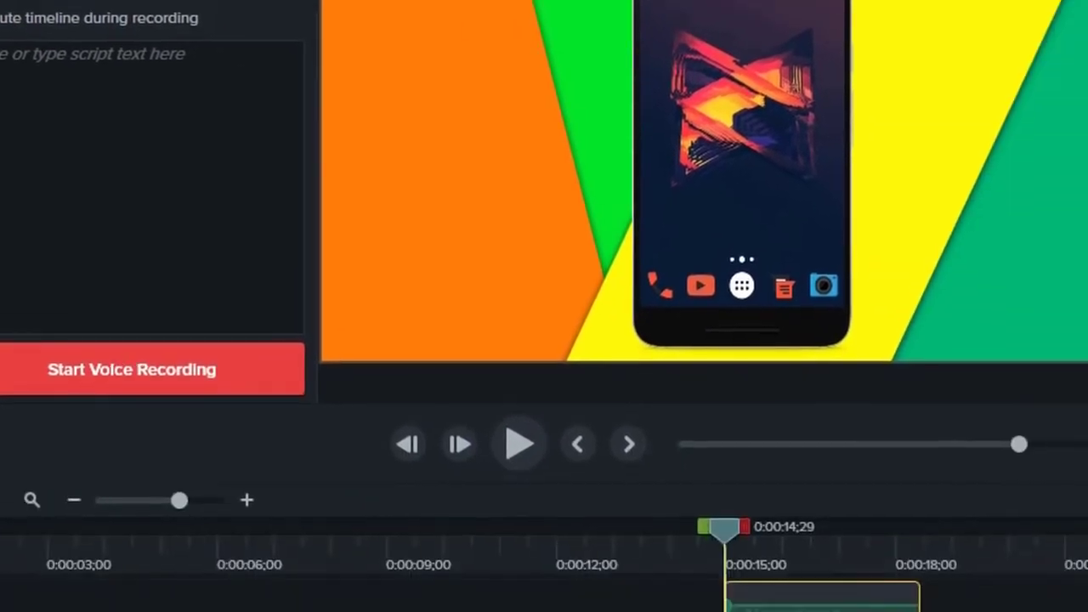
# - Delete the recorded narration clip from the timeline
pyautogui.press('Delete')
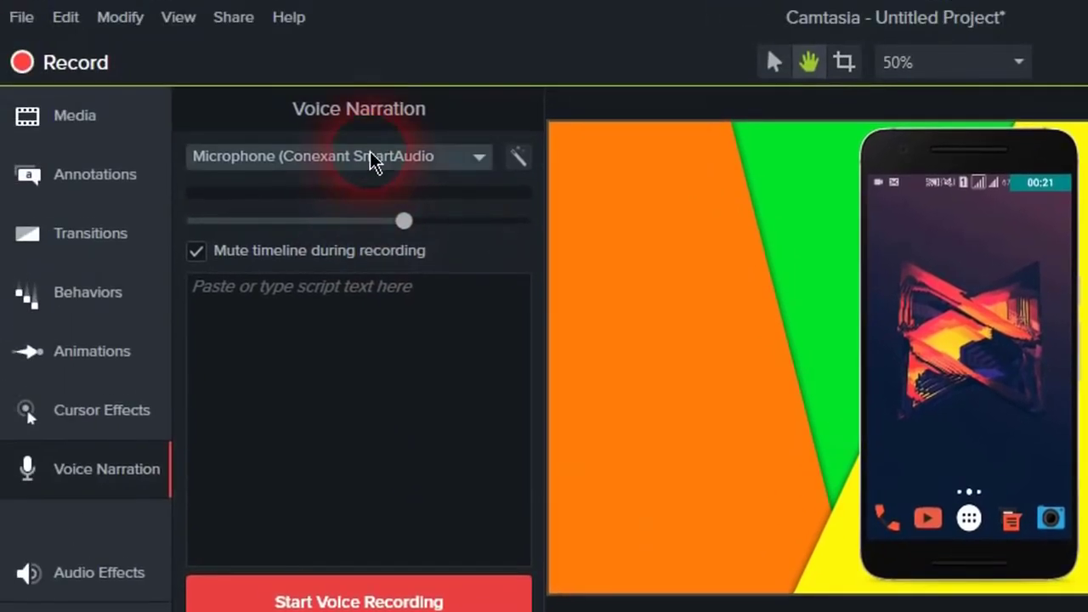
pyautogui.click(231, 34)
pyautogui.click(364, 165)
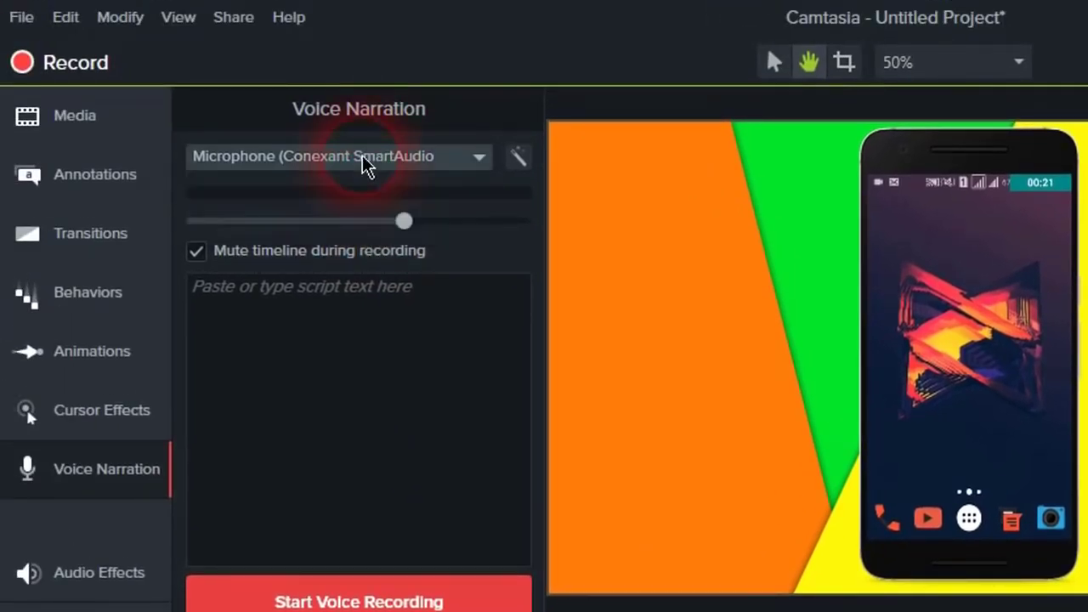
pyautogui.click(363, 165)
pyautogui.click(364, 165)
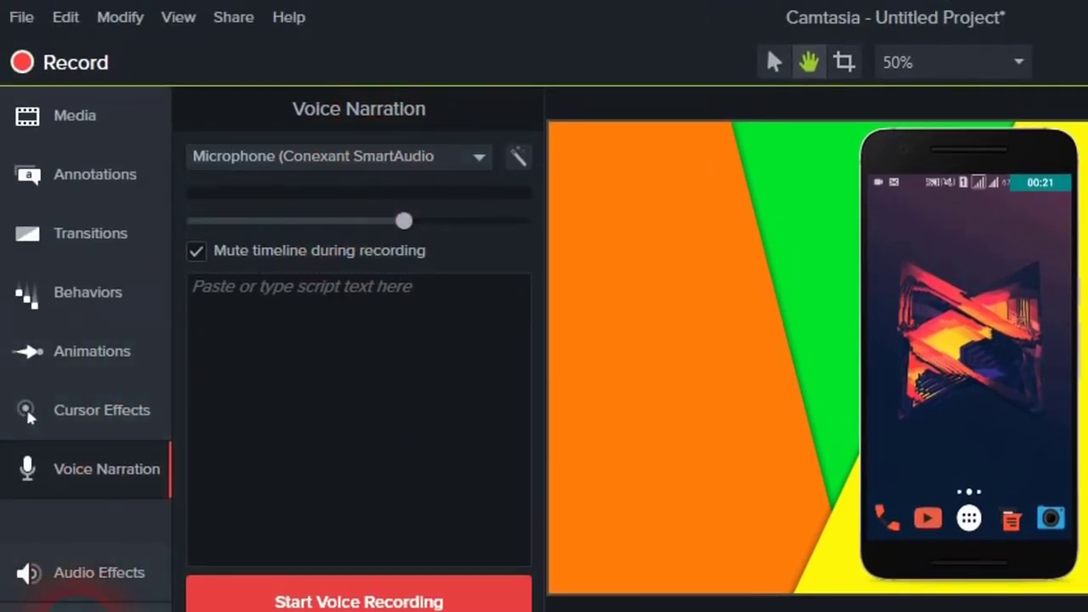
# - Apply the Drop Shadow visual effect to the 6P 720 phone frame clip
pyautogui.click(101, 587)
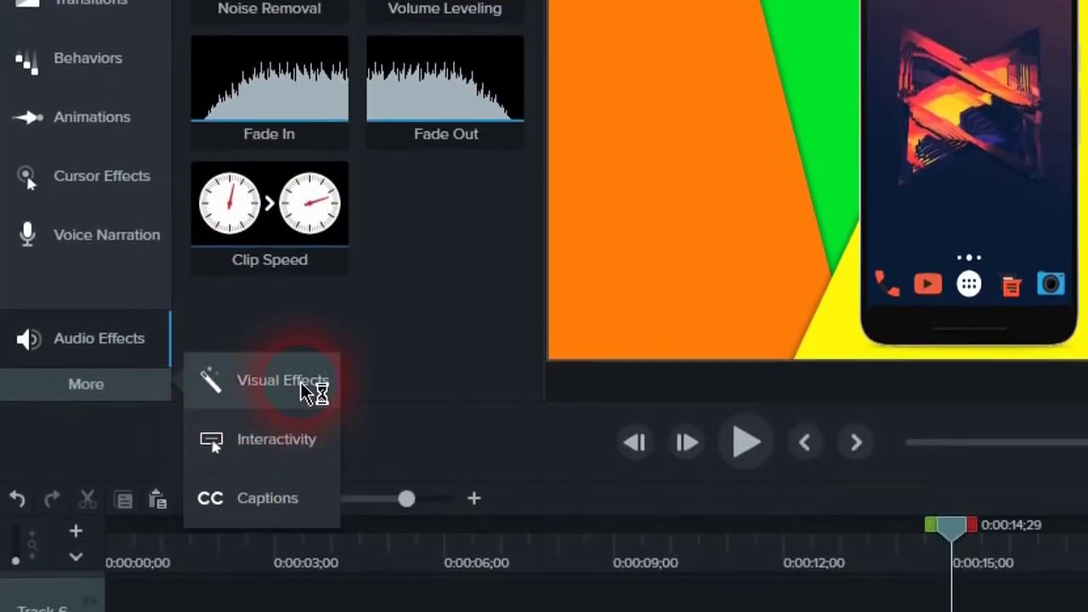
pyautogui.click(306, 607)
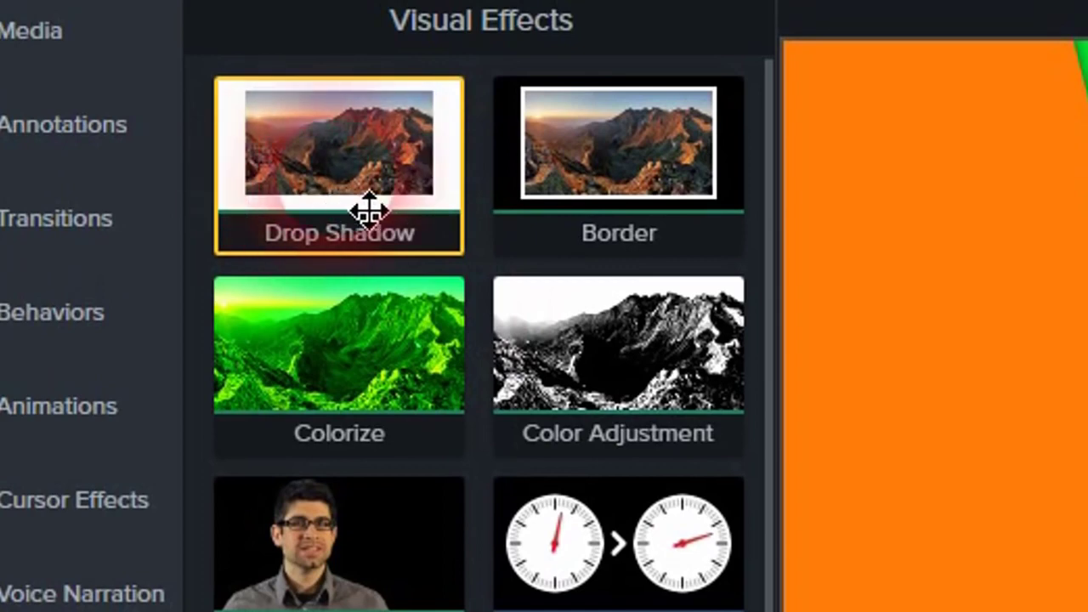
pyautogui.moveTo(364, 213); pyautogui.dragTo(442, 446)
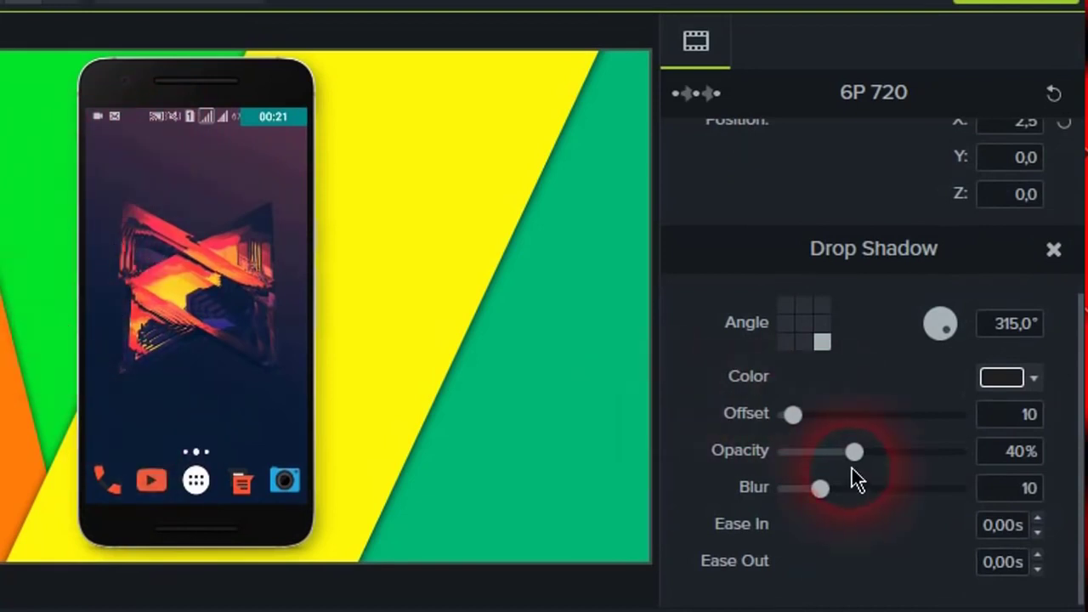
# - Set the drop shadow's opacity to 98% and offset to 0, centre its angle, and slightly reduce its blur
pyautogui.moveTo(858, 460); pyautogui.dragTo(956, 458)
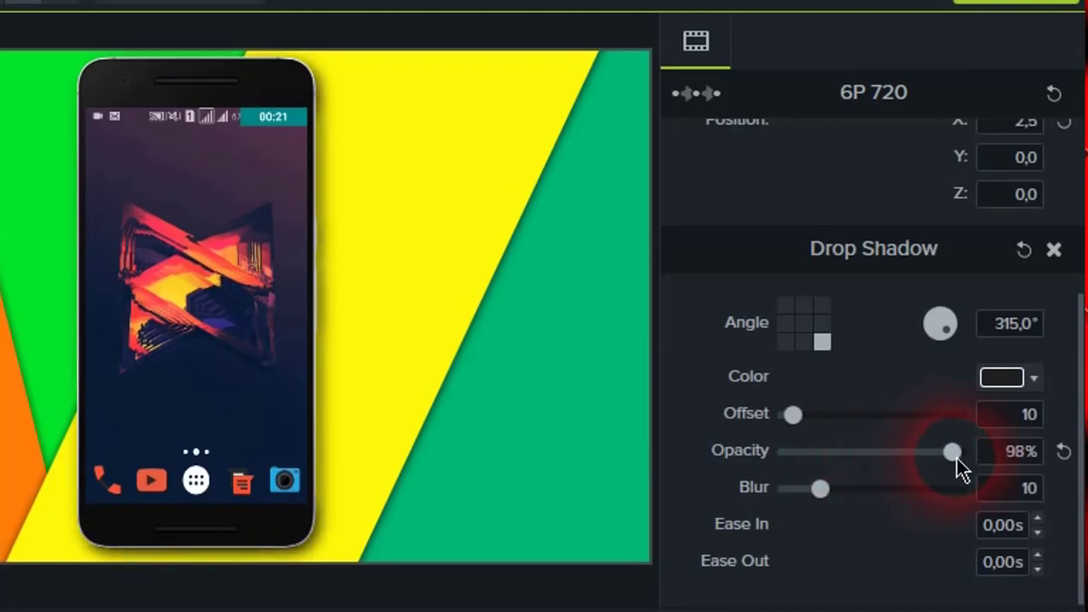
pyautogui.click(804, 324)
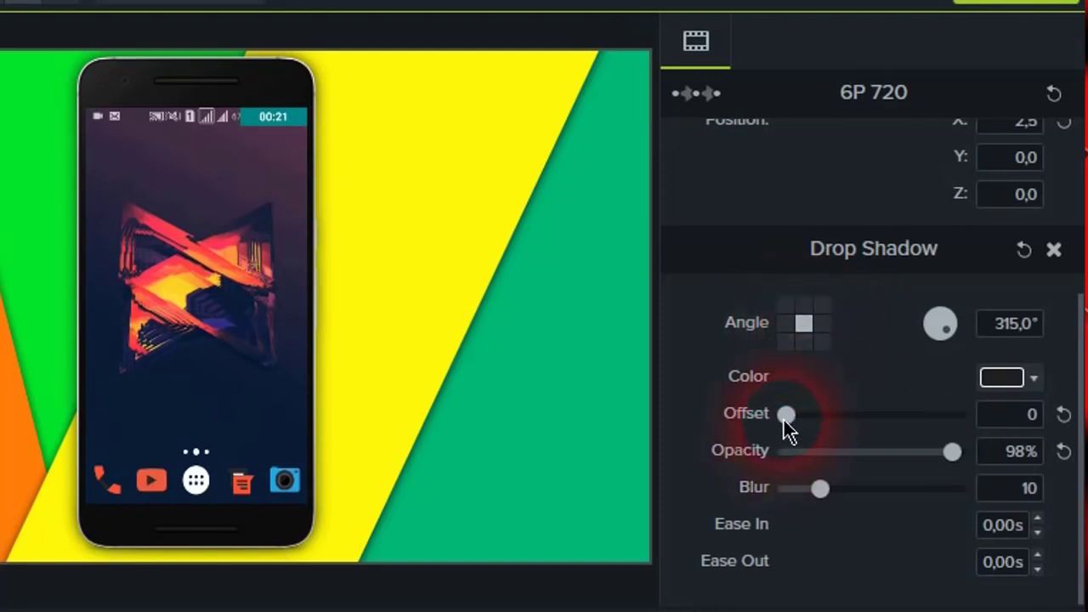
pyautogui.moveTo(784, 420)
pyautogui.mouseDown()
pyautogui.moveTo(838, 417)
pyautogui.moveTo(784, 414)
pyautogui.mouseUp()
pyautogui.moveTo(823, 493); pyautogui.dragTo(806, 492)
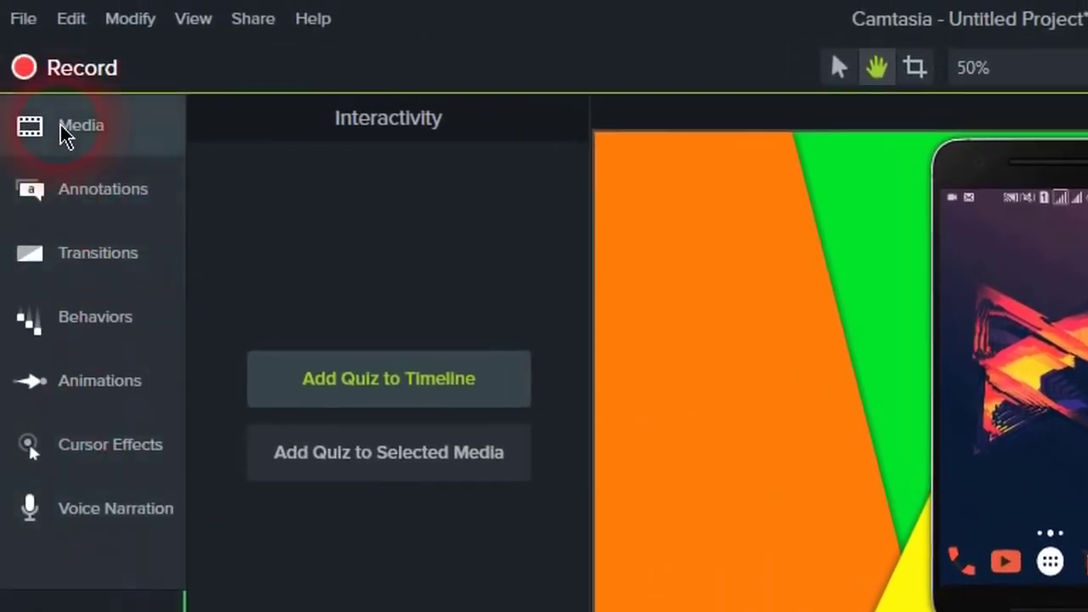
# - Add the redtriangles animated background from the Library to Track 5 after the callout, and scrub through it to 0:00:21;09
pyautogui.click(67, 136)
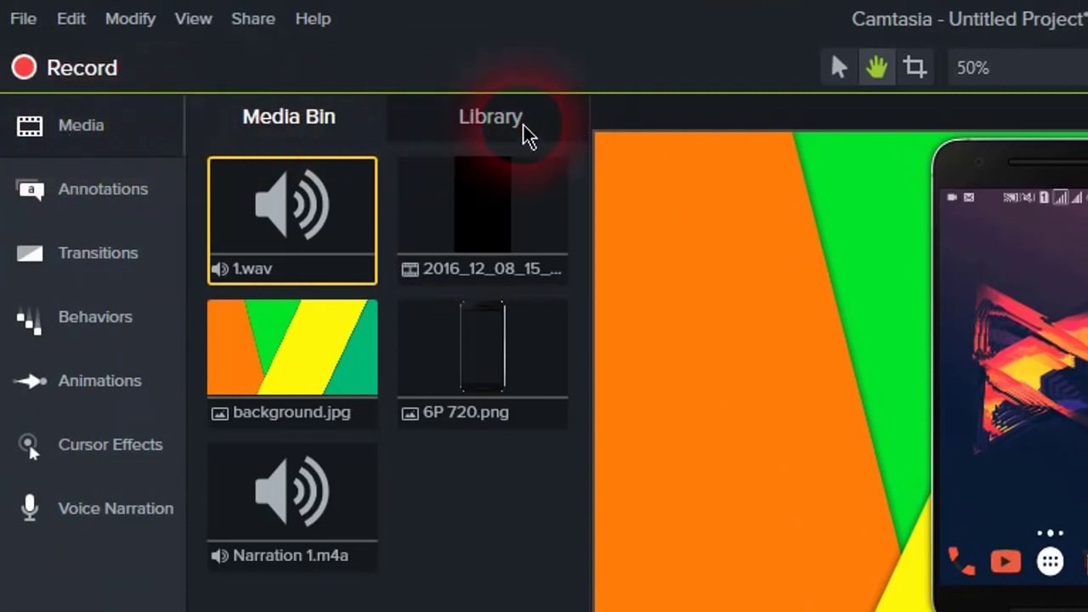
pyautogui.click(478, 133)
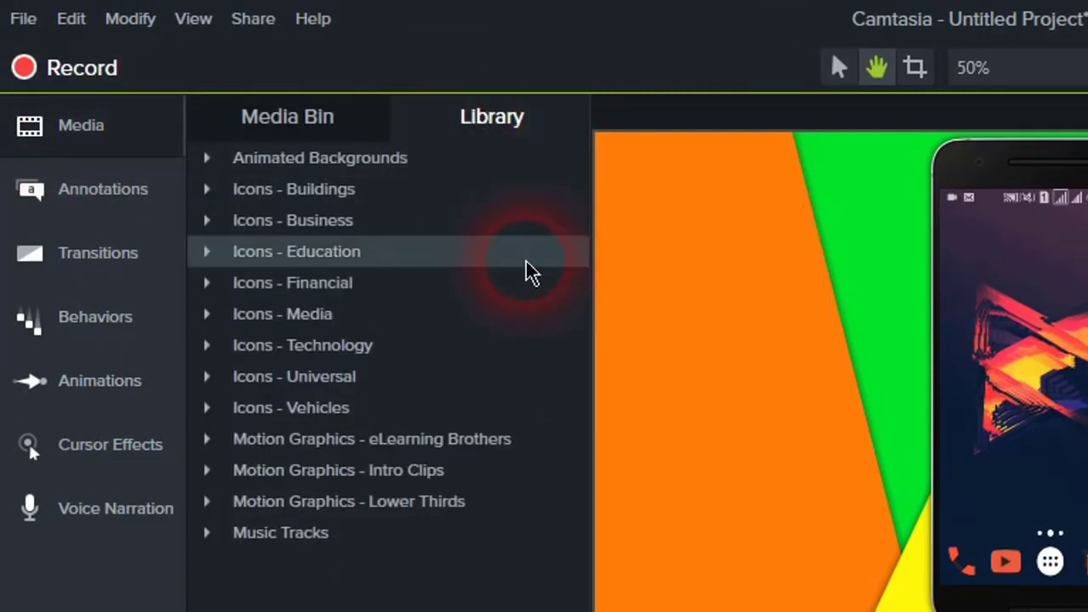
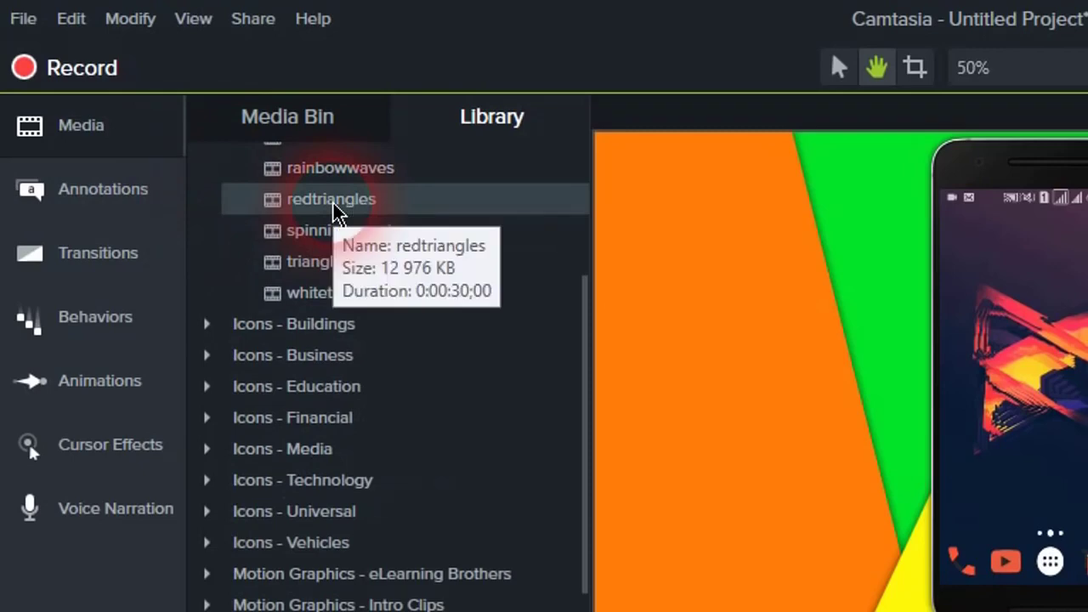
pyautogui.moveTo(332, 206); pyautogui.dragTo(947, 611)
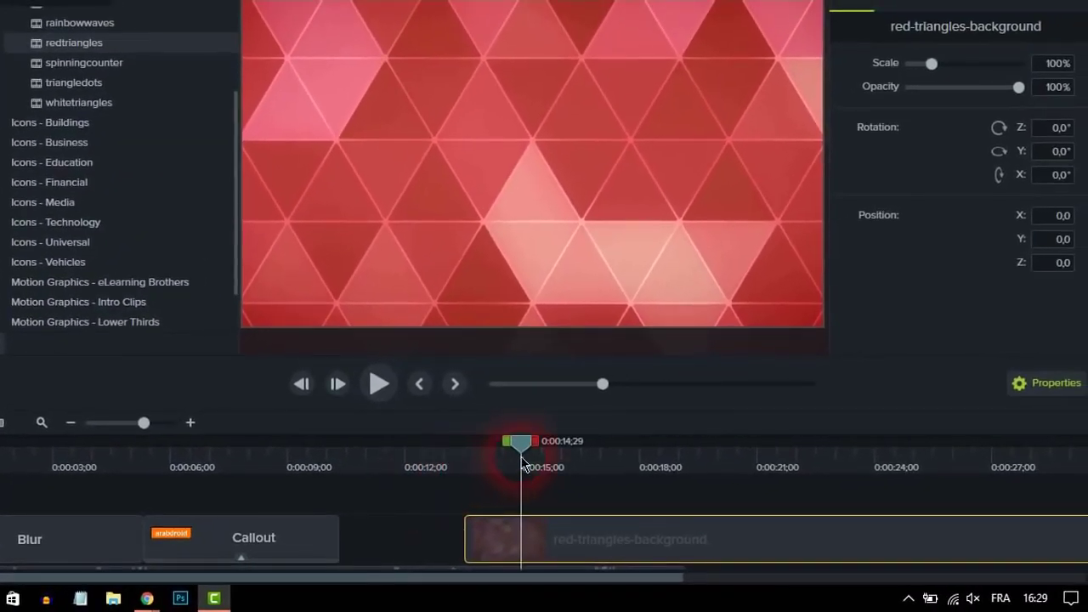
pyautogui.moveTo(521, 448); pyautogui.dragTo(771, 499)
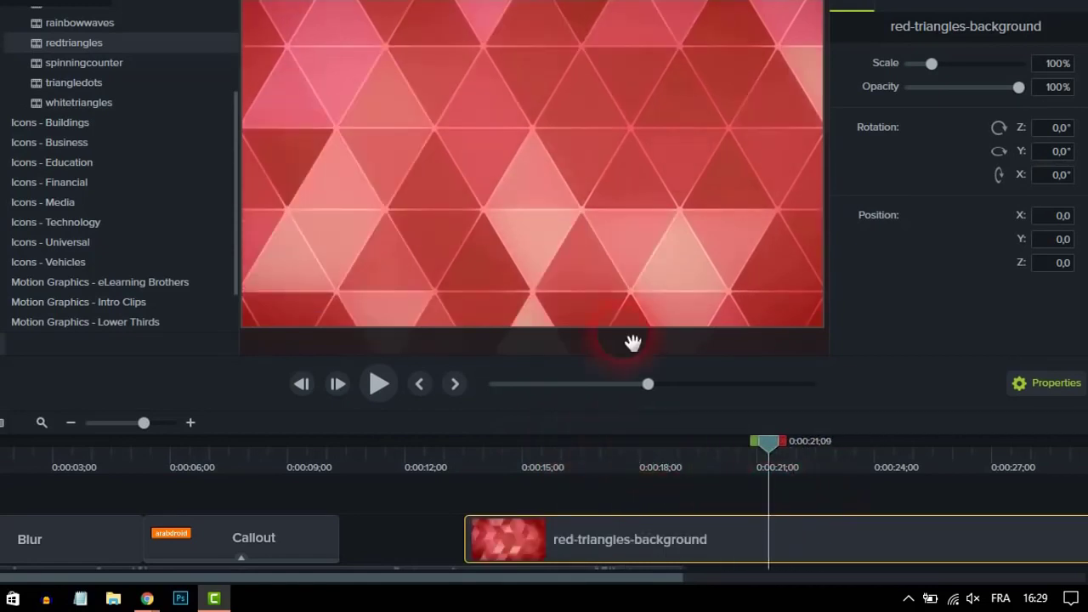
# - Zoom the canvas out to 25% and shrink the red-triangles-background clip to match the canvas frame
pyautogui.click(535, 158)
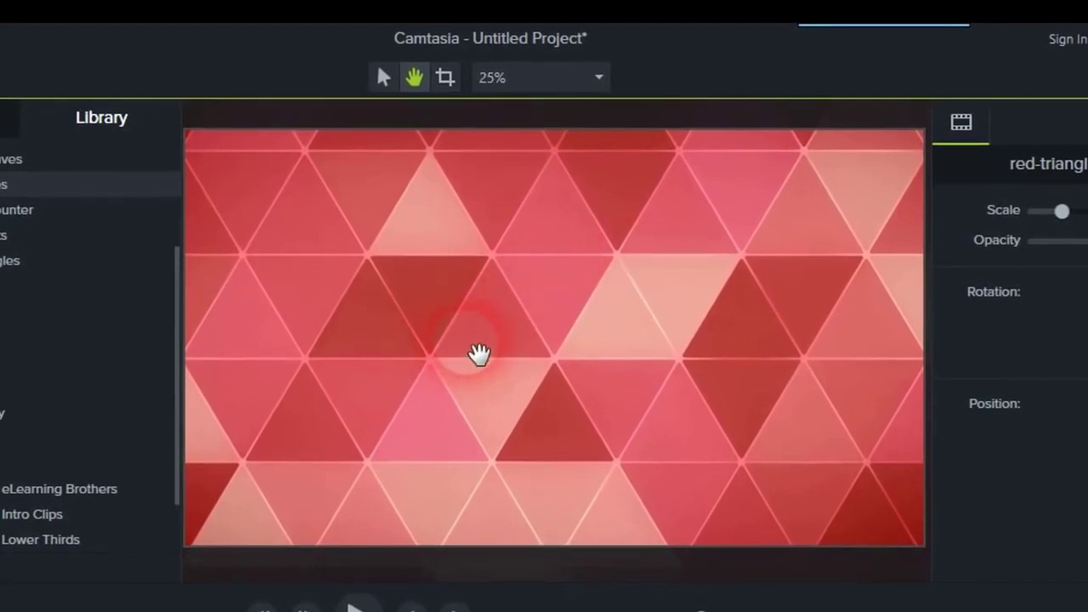
pyautogui.scroll(-3, 478, 353)
pyautogui.scroll(4, 479, 352)
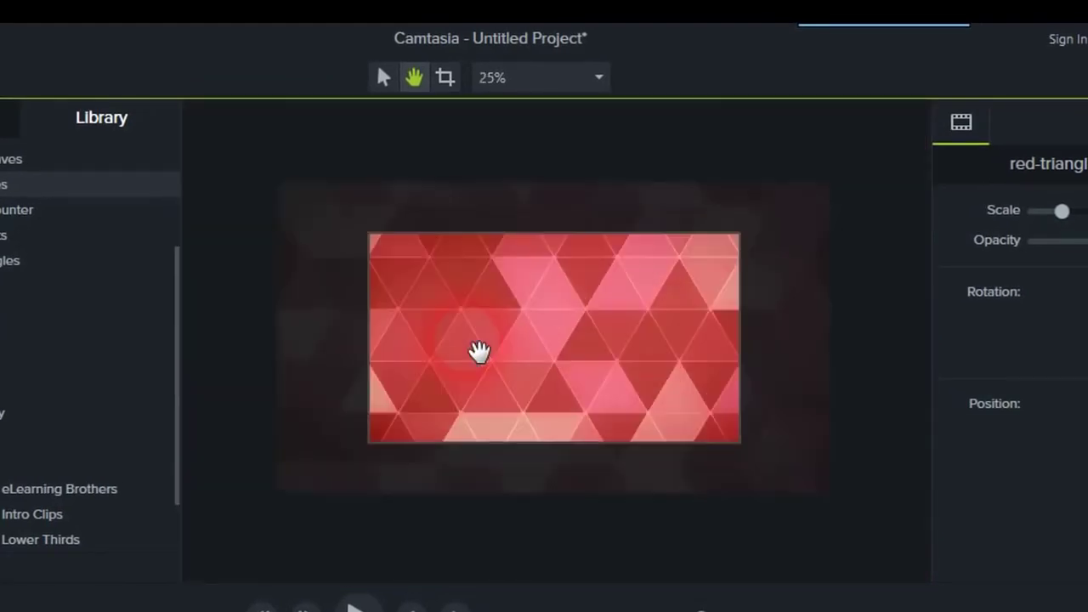
pyautogui.scroll(-1, 478, 352)
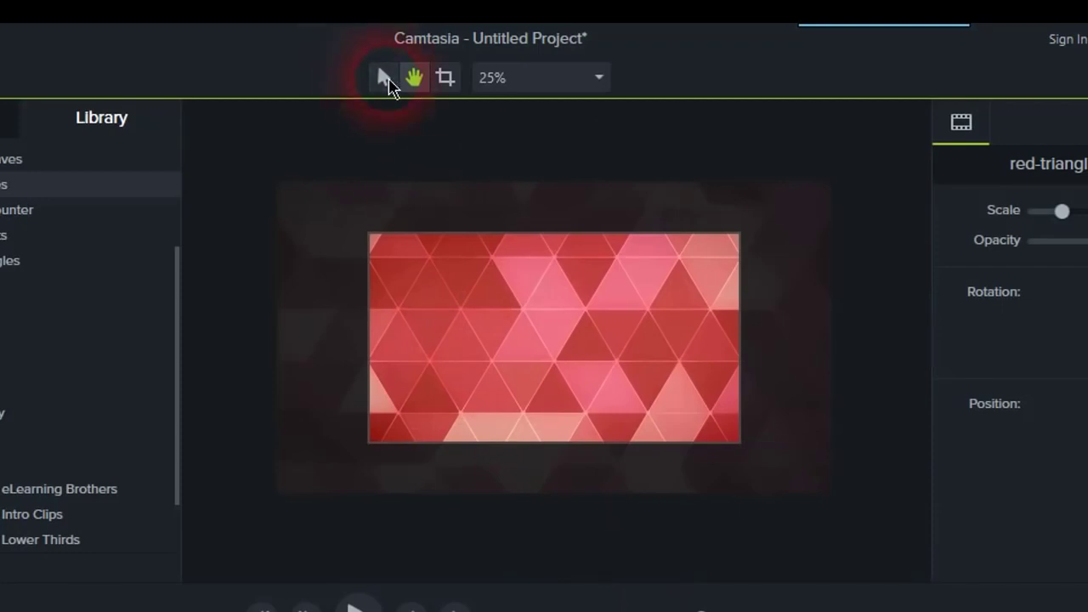
pyautogui.click(382, 77)
pyautogui.moveTo(278, 493); pyautogui.dragTo(369, 442)
pyautogui.moveTo(832, 182); pyautogui.dragTo(739, 234)
# - Browse the Library's Icons - Media folder, and delete the red-triangles-background clip from the timeline
pyautogui.scroll(3, 12, 291)
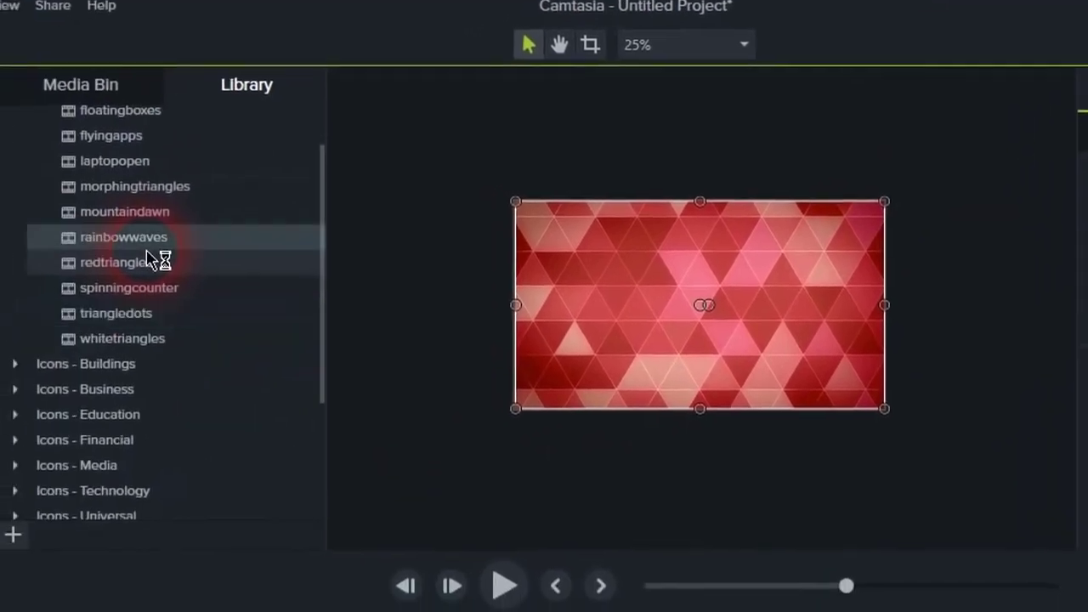
pyautogui.scroll(2, 160, 255)
pyautogui.scroll(-4, 153, 264)
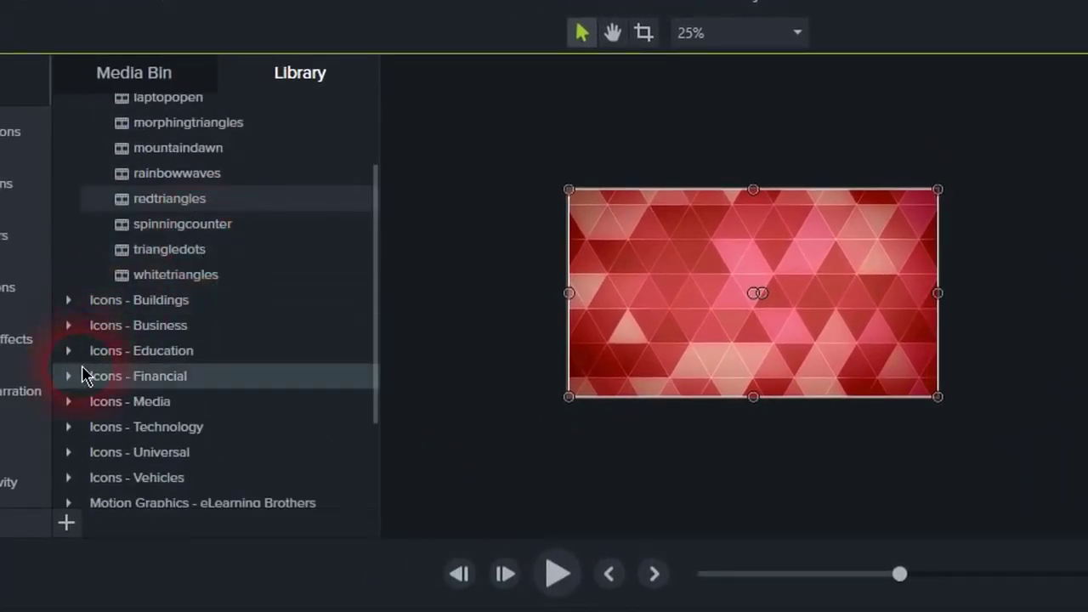
pyautogui.click(63, 405)
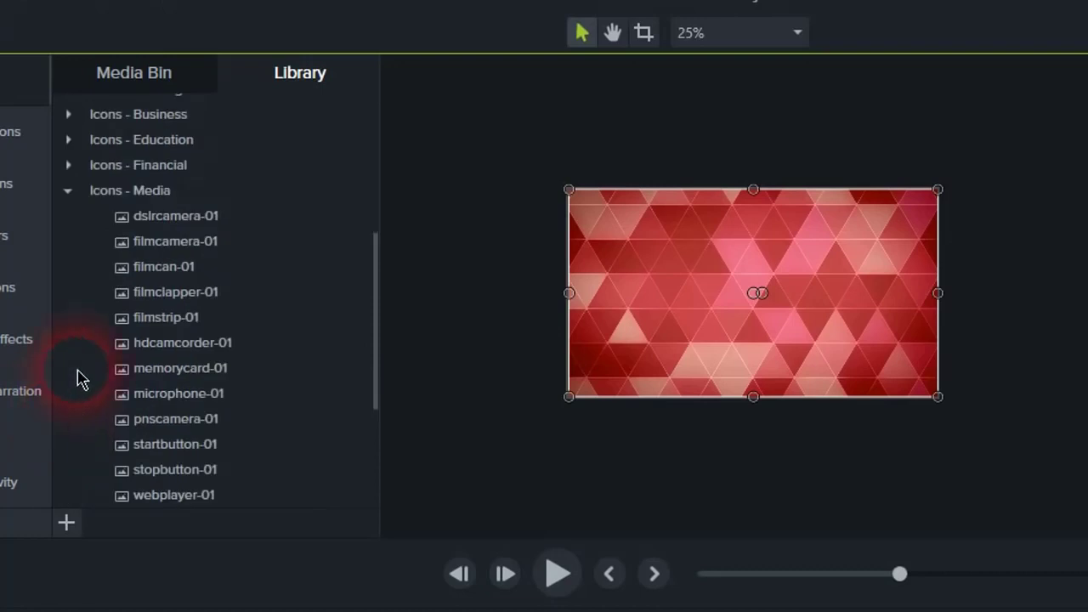
pyautogui.click(67, 192)
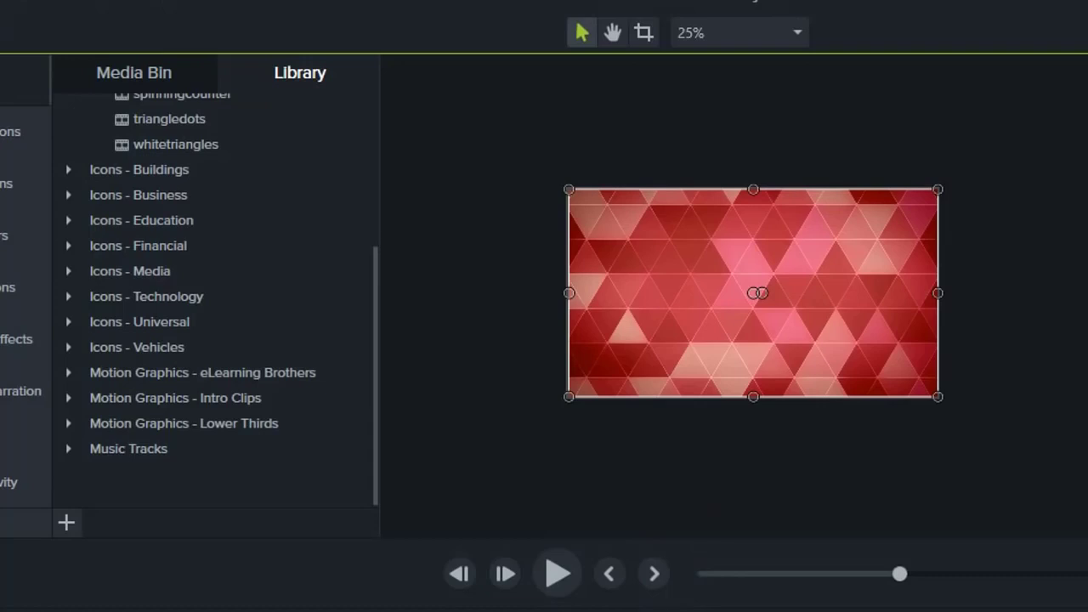
pyautogui.press('Delete')
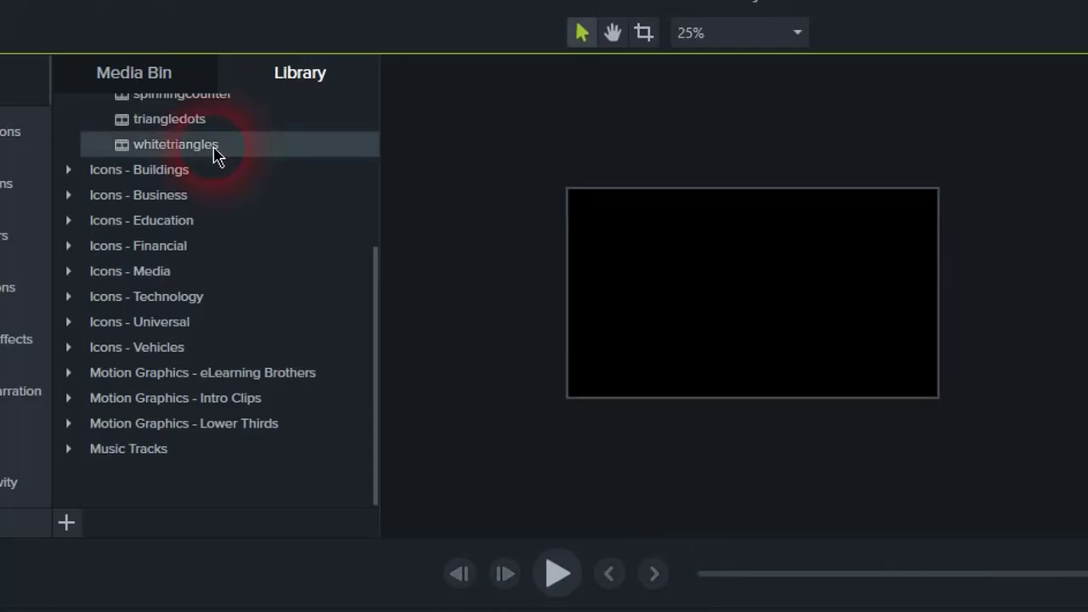
# - Select all clips across Tracks 1 to 5 and combine them into one group on Track 1
pyautogui.click(139, 73)
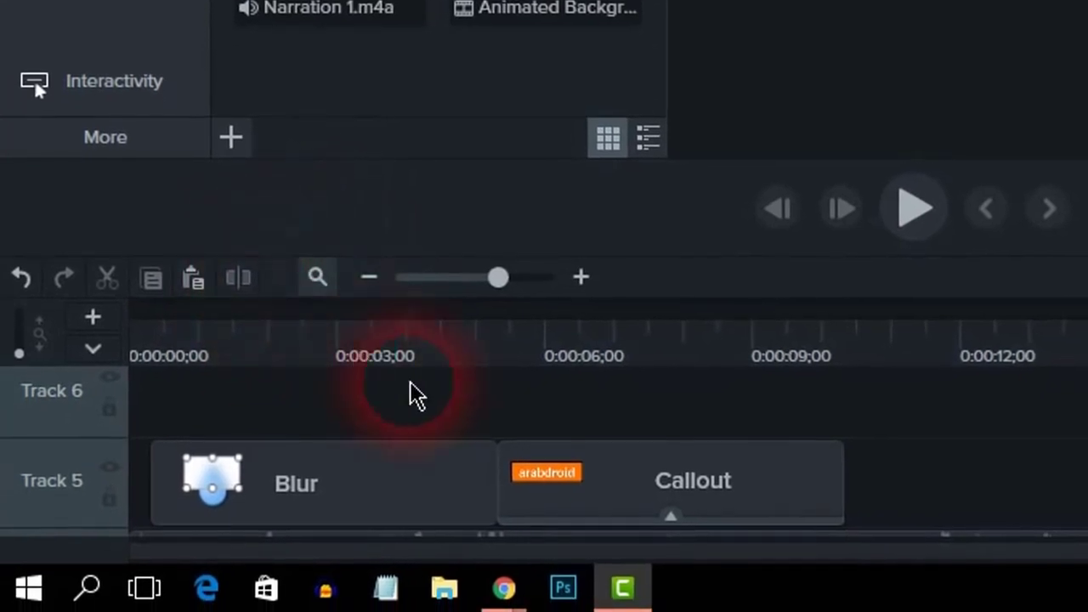
pyautogui.click(409, 279)
pyautogui.click(409, 279)
pyautogui.moveTo(409, 282); pyautogui.dragTo(433, 274)
pyautogui.moveTo(833, 197); pyautogui.dragTo(833, 39)
pyautogui.moveTo(833, 101); pyautogui.dragTo(833, 2)
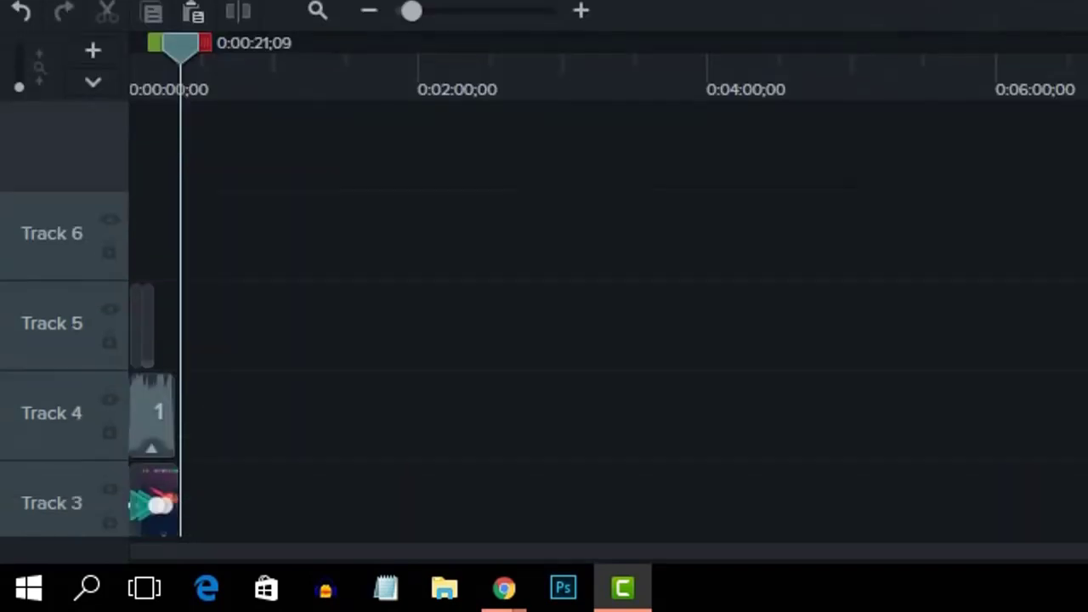
pyautogui.scroll(-3, 569, 388)
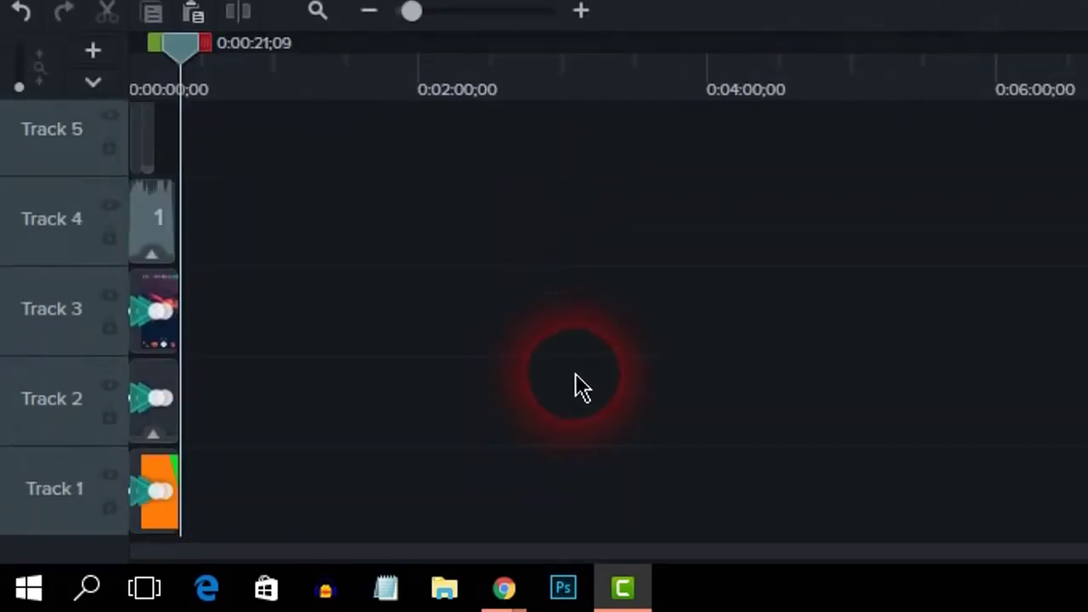
pyautogui.moveTo(378, 144); pyautogui.dragTo(139, 522)
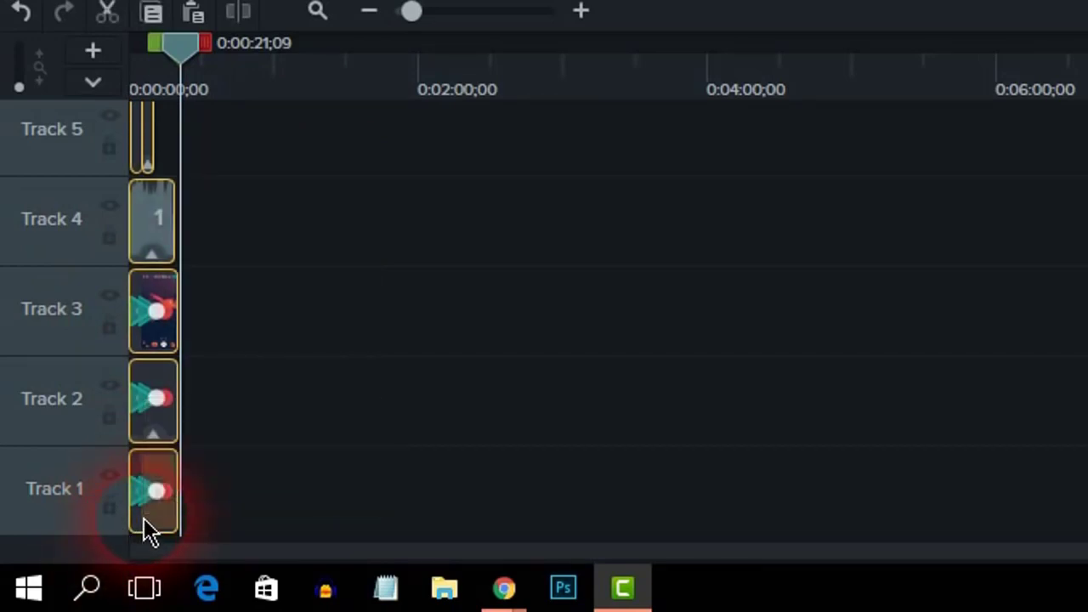
pyautogui.rightClick(145, 528)
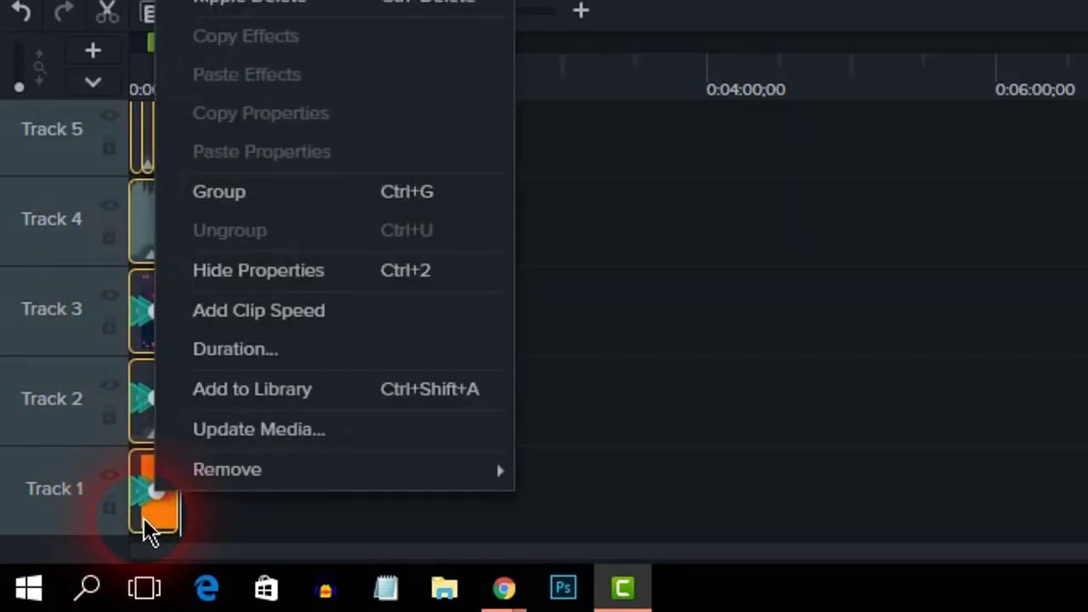
pyautogui.click(240, 188)
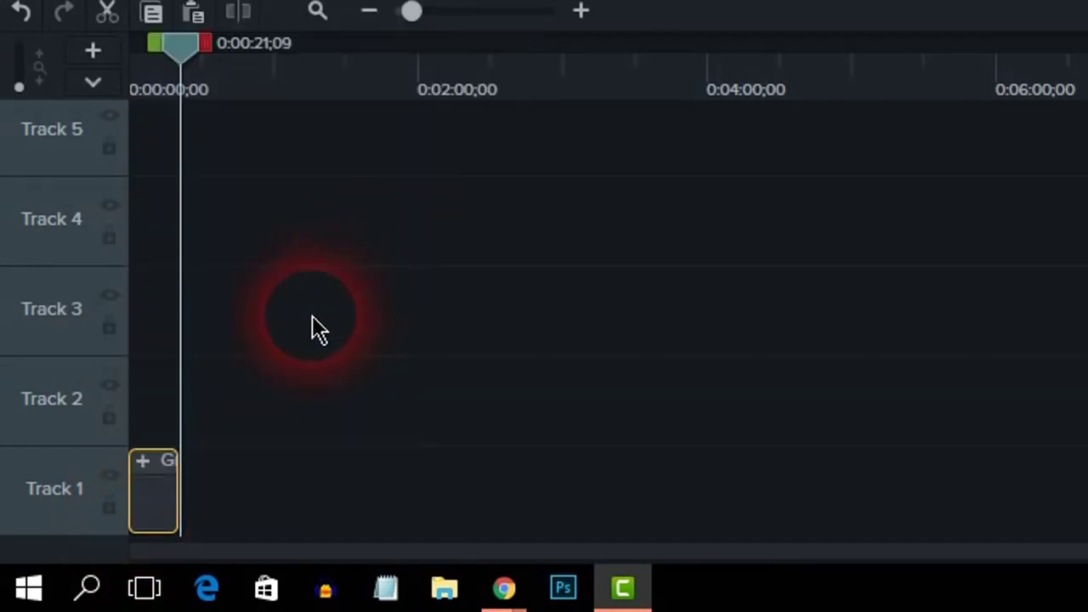
# - Return the playhead to the start, and import ArabDroid.png, the i3jab wamoxaraka video and int2.mp4 into the Media Bin
pyautogui.moveTo(176, 56); pyautogui.dragTo(126, 76)
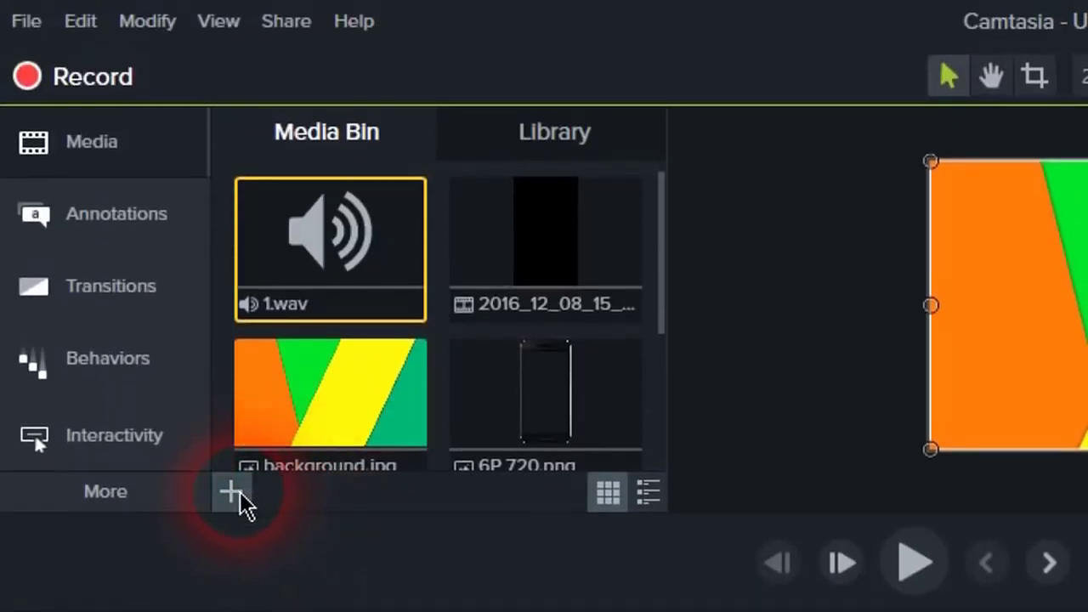
pyautogui.click(239, 493)
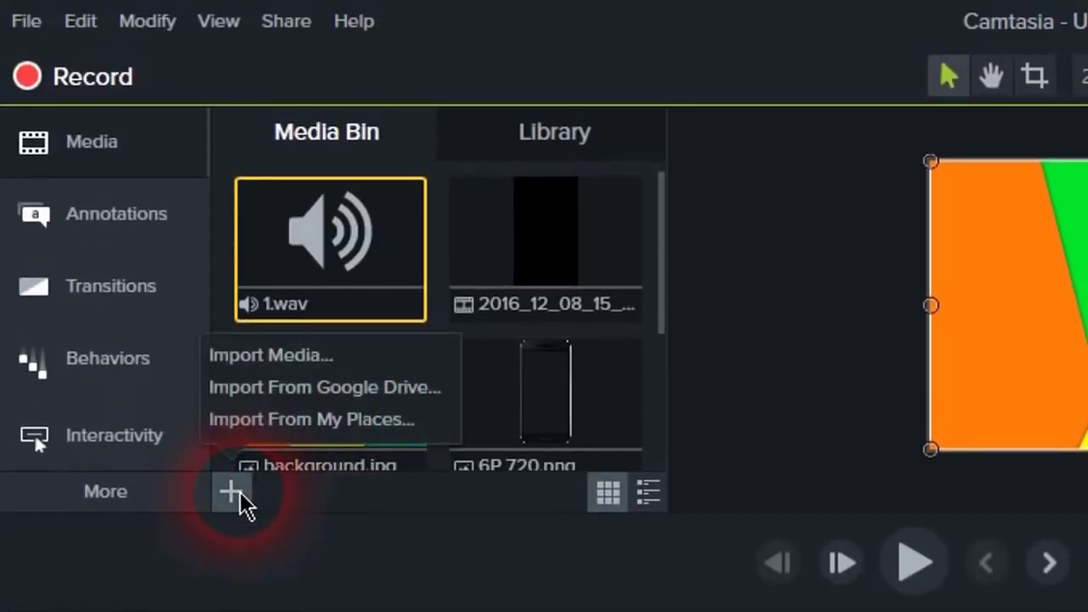
pyautogui.click(271, 355)
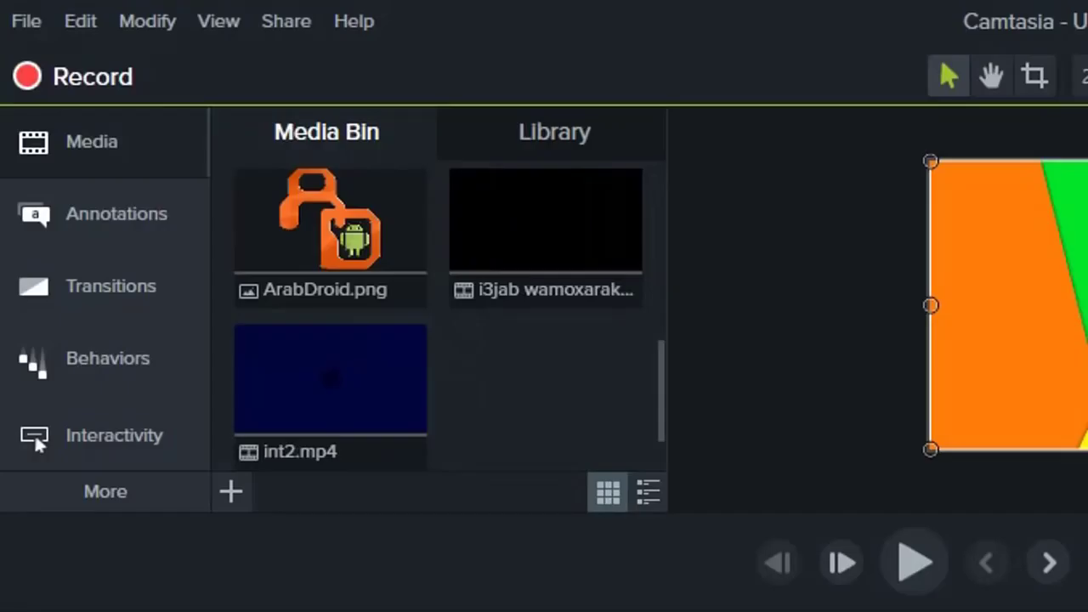
pyautogui.click(389, 374)
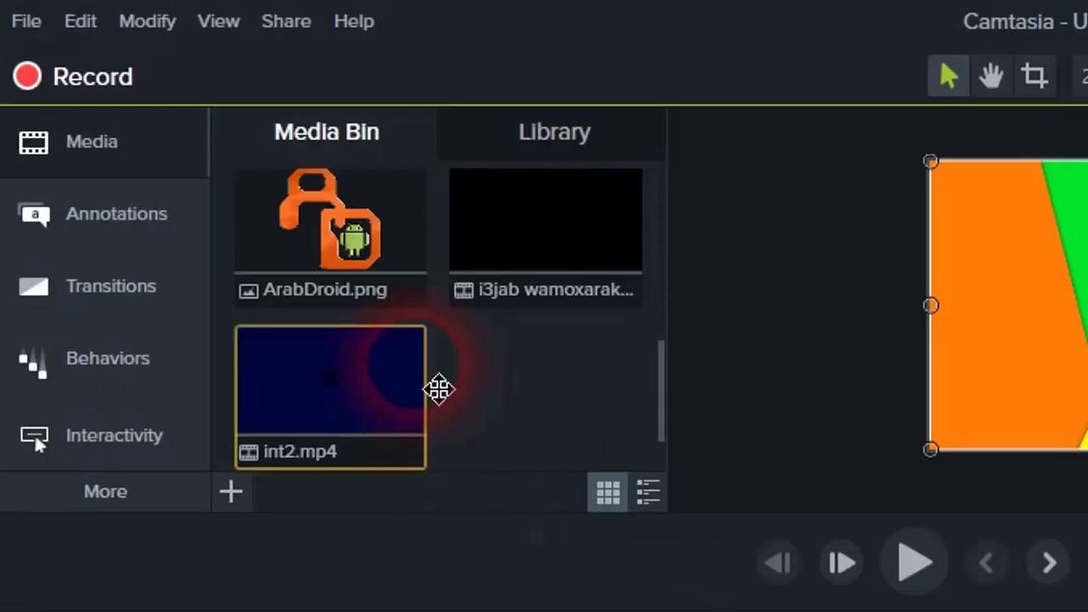
pyautogui.click(357, 246)
pyautogui.click(416, 421)
pyautogui.click(481, 416)
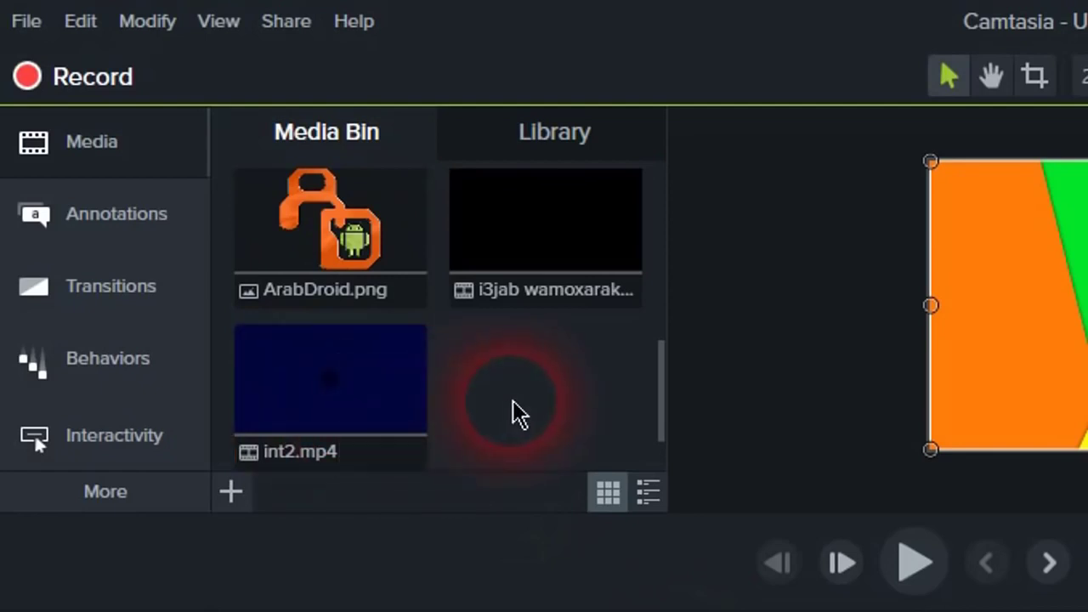
# - Place the i3jab wamoxaraka clip on Track 2 about one second in, and preview it to 0:00:03;14
pyautogui.click(514, 276)
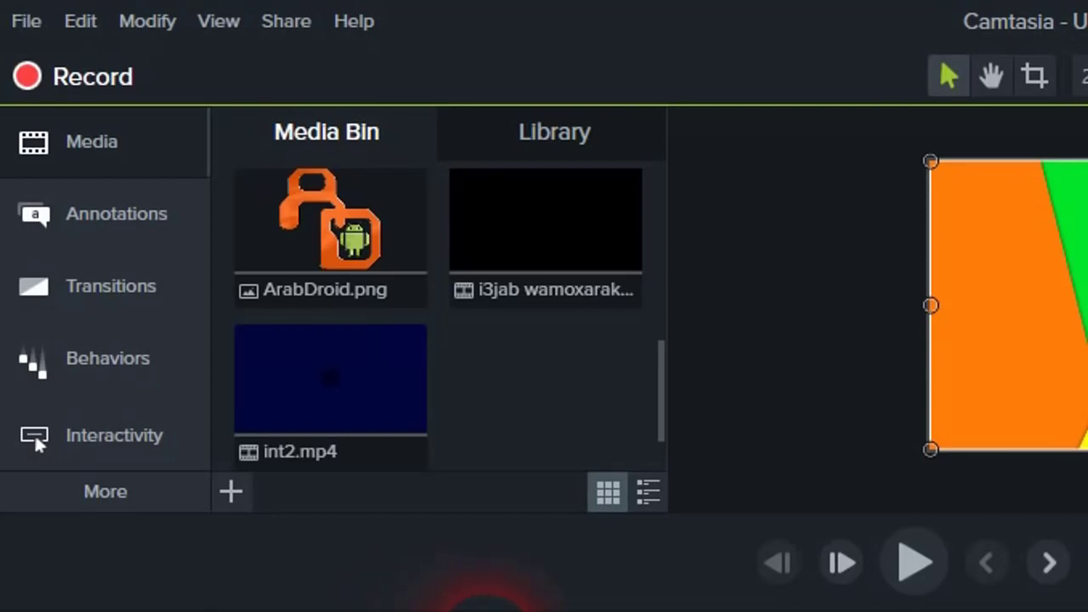
pyautogui.moveTo(586, 265); pyautogui.dragTo(238, 611)
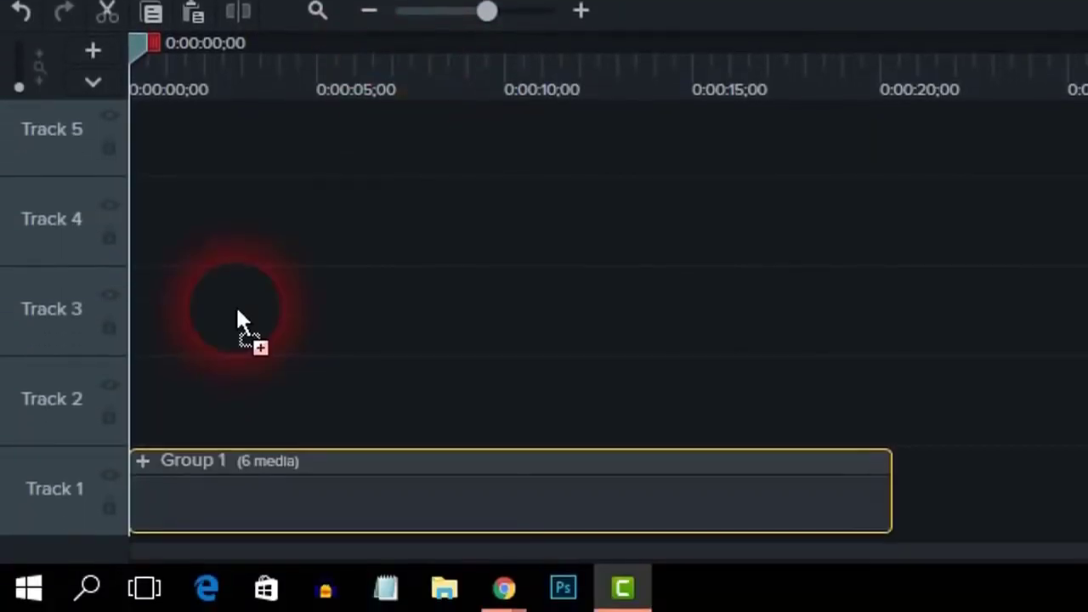
pyautogui.moveTo(238, 317); pyautogui.dragTo(176, 428)
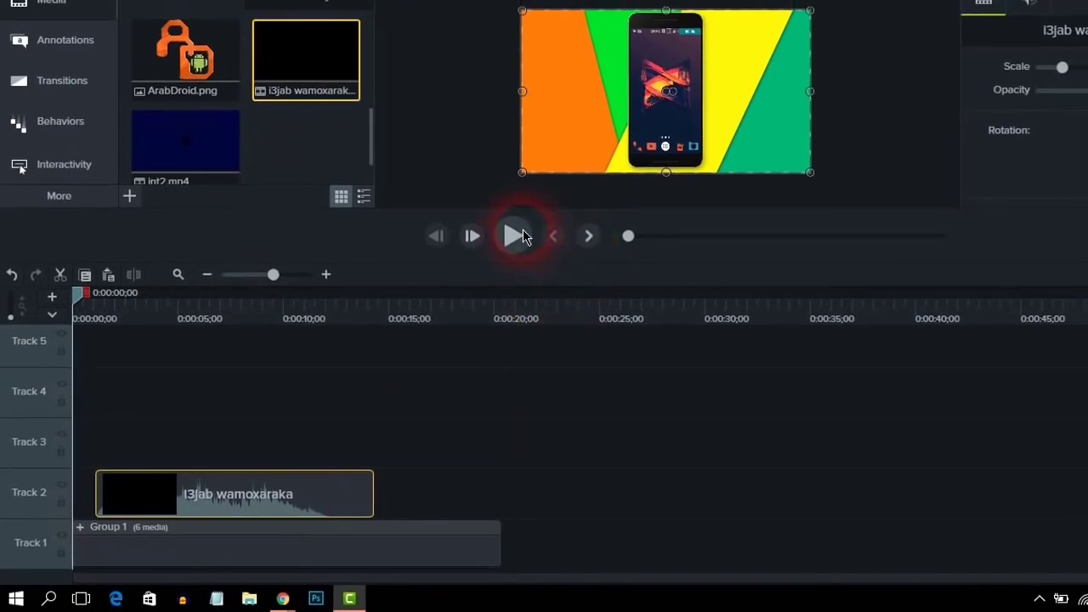
pyautogui.click(520, 229)
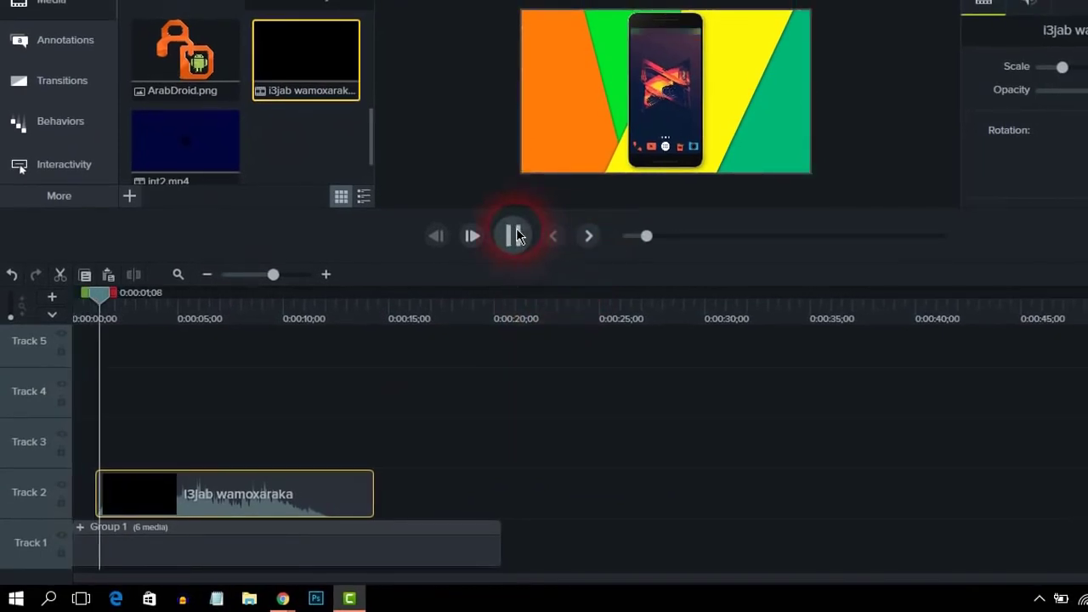
pyautogui.click(726, 140)
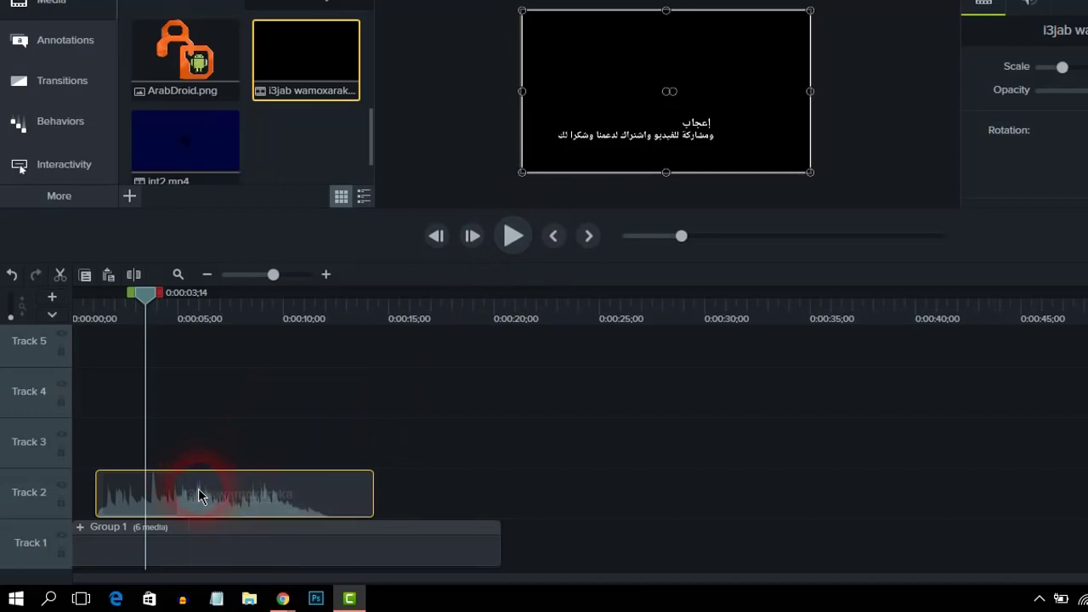
# - Lower the i3jab wamoxaraka clip's audio gain to its minimum
pyautogui.click(1029, 7)
pyautogui.moveTo(1084, 67); pyautogui.dragTo(1039, 68)
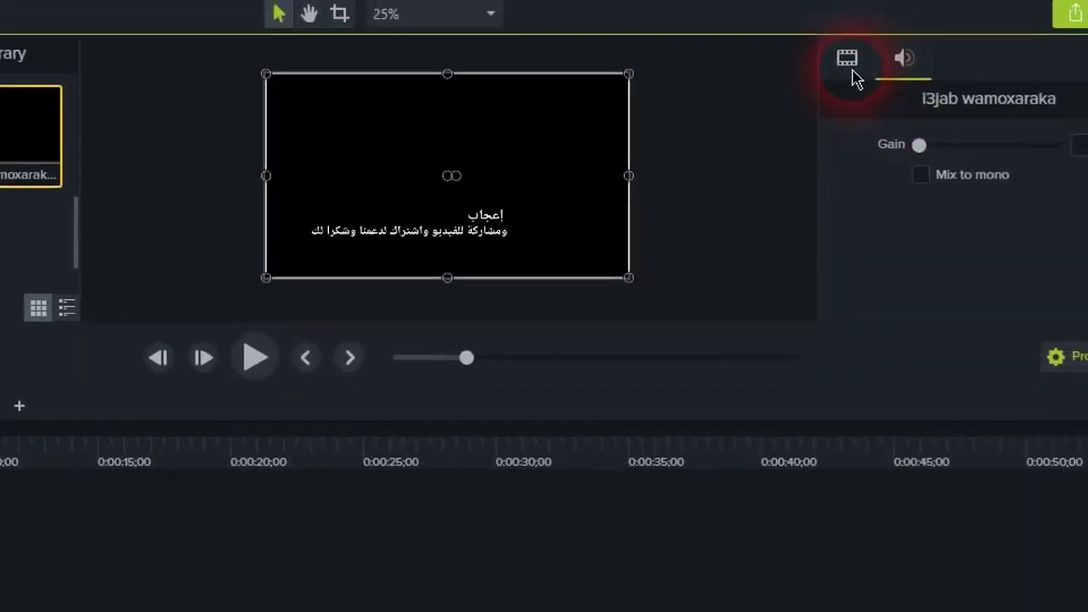
pyautogui.click(984, 2)
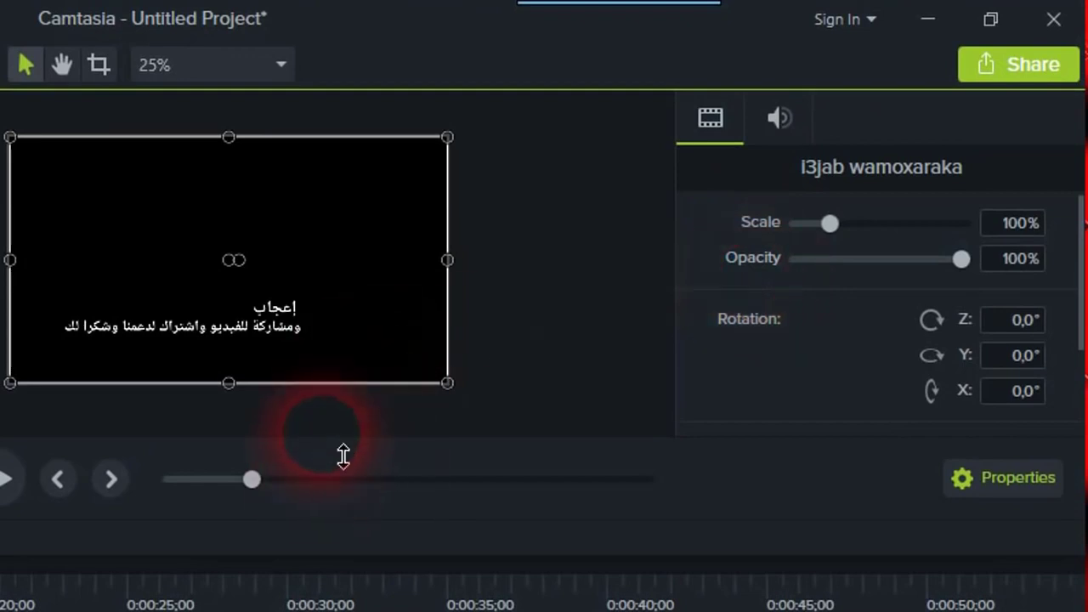
# - Enlarge the preview area, set the i3jab wamoxaraka clip's opacity to 80%, and reduce it slightly further
pyautogui.moveTo(334, 468); pyautogui.dragTo(293, 608)
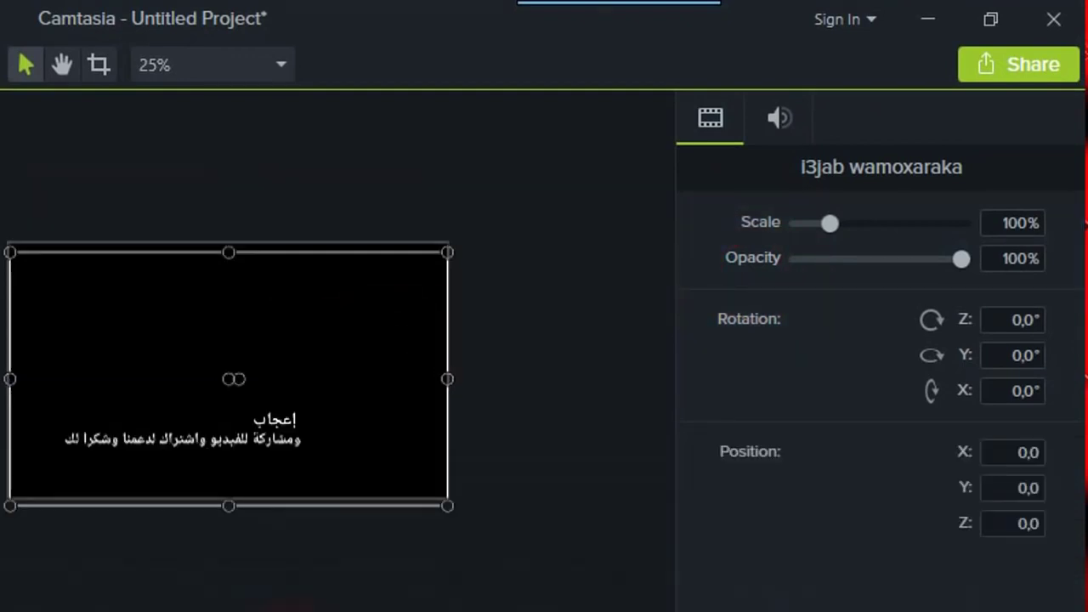
pyautogui.click(1030, 270)
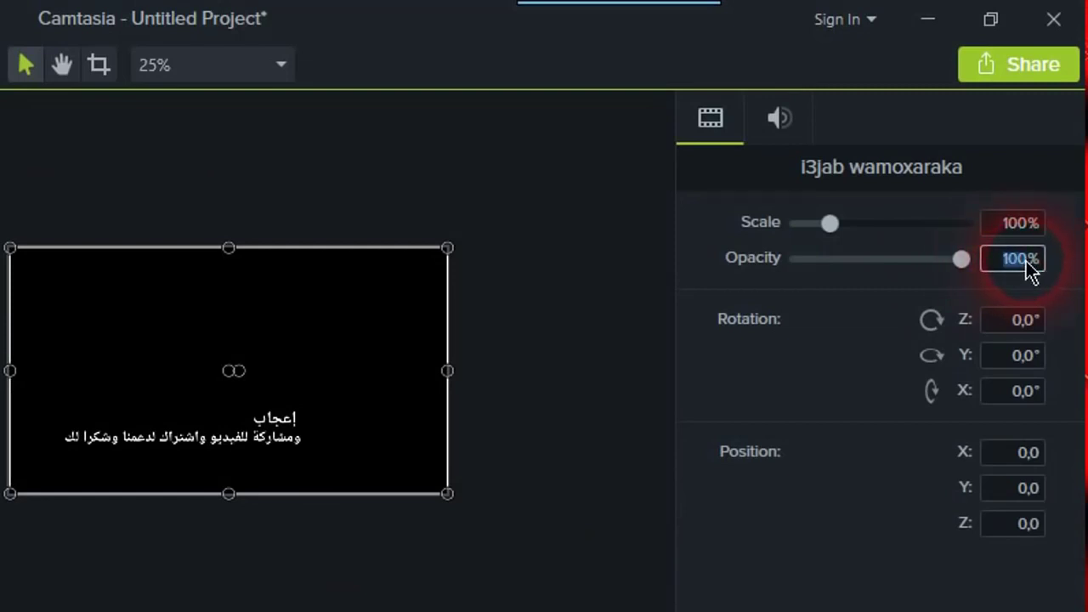
pyautogui.write('8')
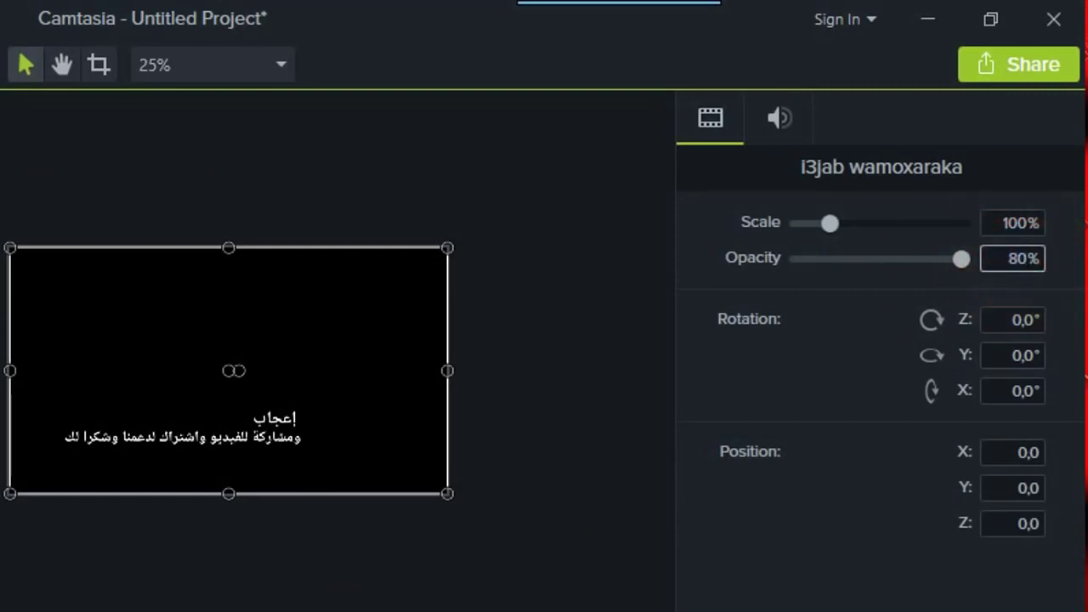
pyautogui.click(772, 605)
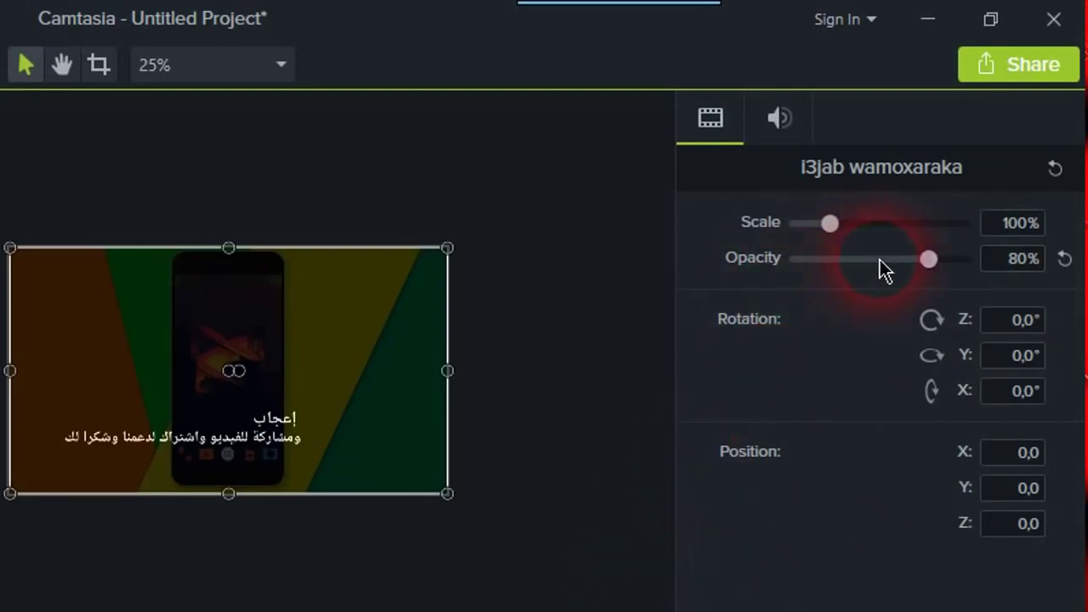
pyautogui.moveTo(927, 262); pyautogui.dragTo(906, 270)
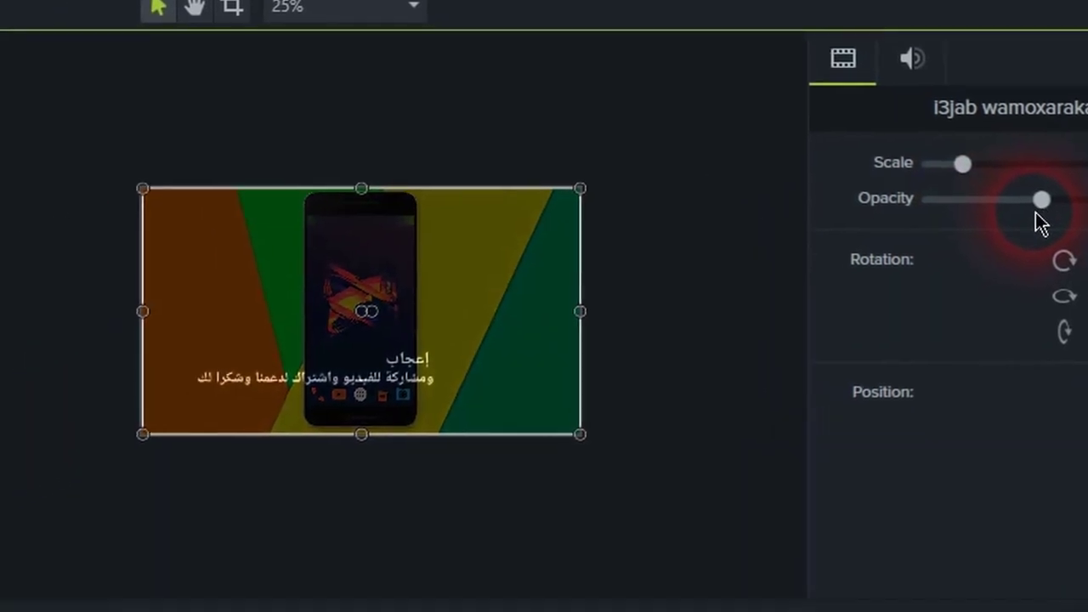
# - Trim the end of the i3jab wamoxaraka clip to 0:00:05;25, and move the playhead to 0:00:09;22
pyautogui.moveTo(5, 535); pyautogui.dragTo(120, 532)
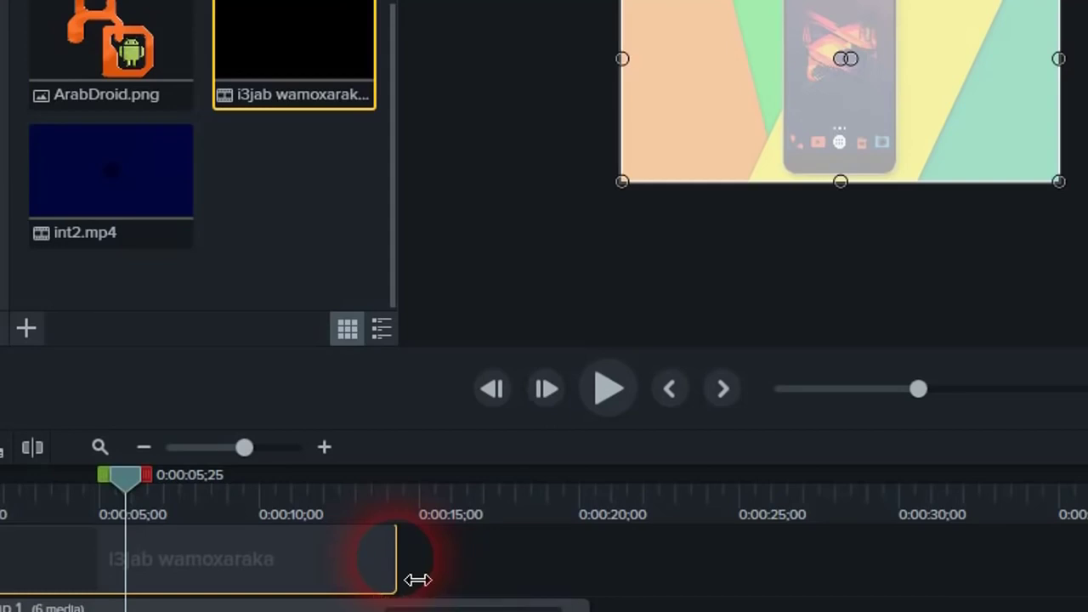
pyautogui.moveTo(416, 580); pyautogui.dragTo(142, 577)
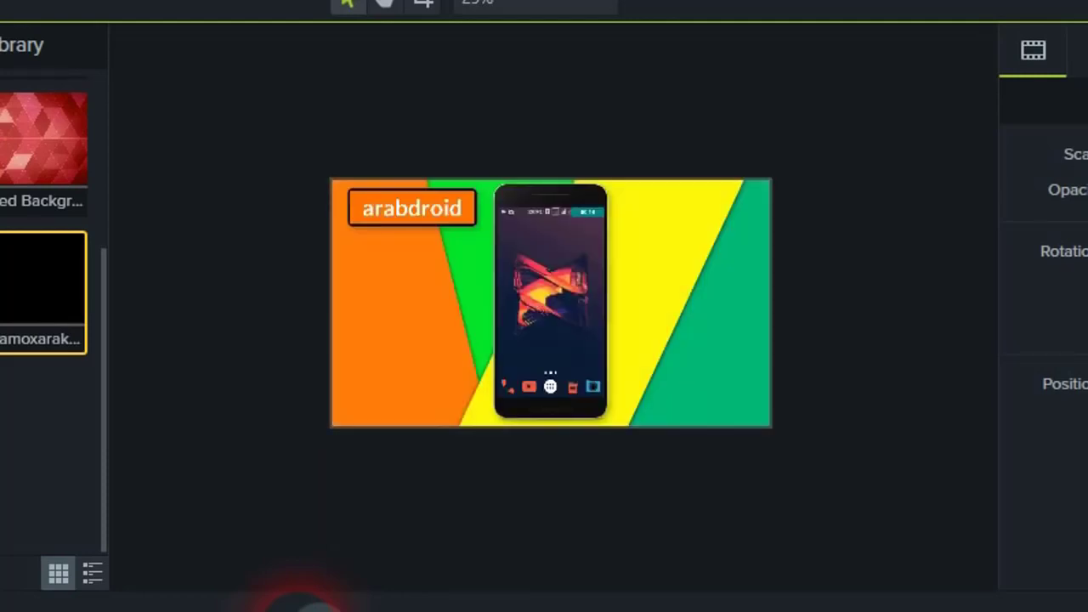
pyautogui.click(314, 605)
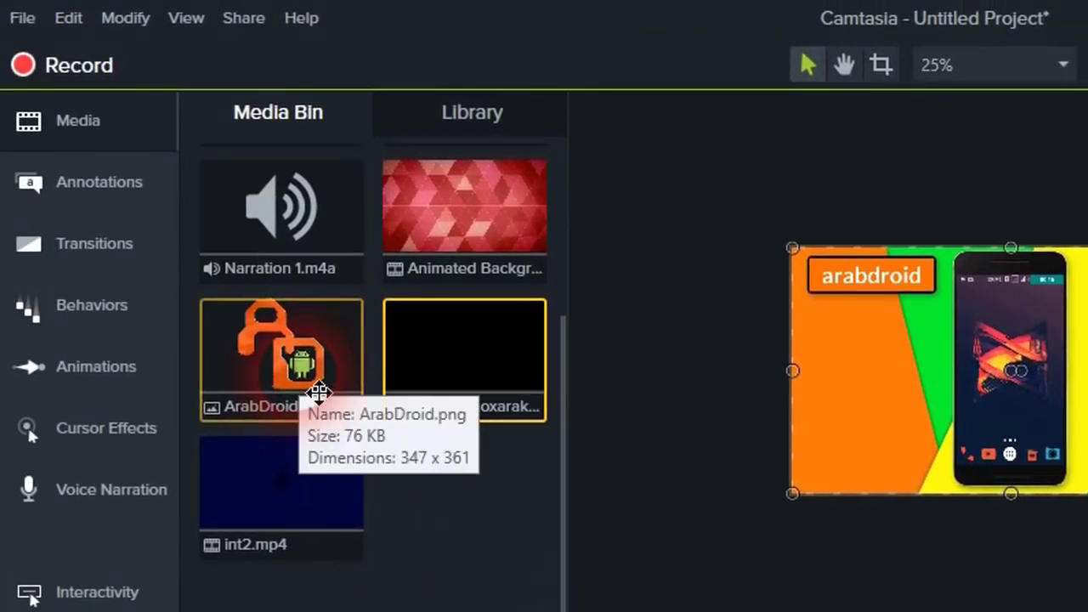
# - Add ArabDroid.png to the start of Track 3 and extend it to the end of the group on Track 1
pyautogui.moveTo(318, 393); pyautogui.dragTo(211, 611)
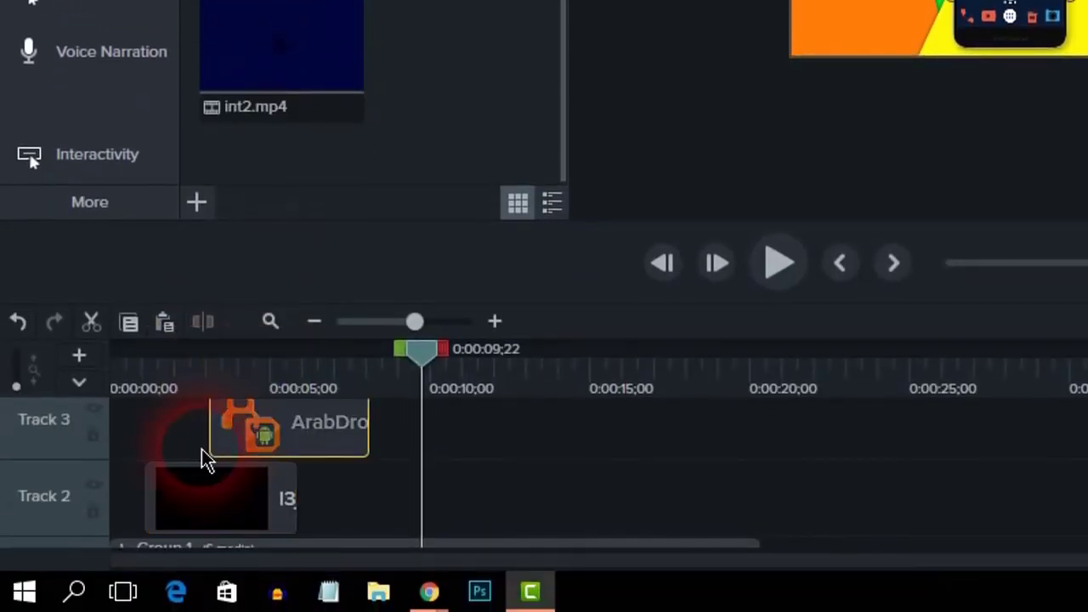
pyautogui.moveTo(204, 459); pyautogui.dragTo(80, 461)
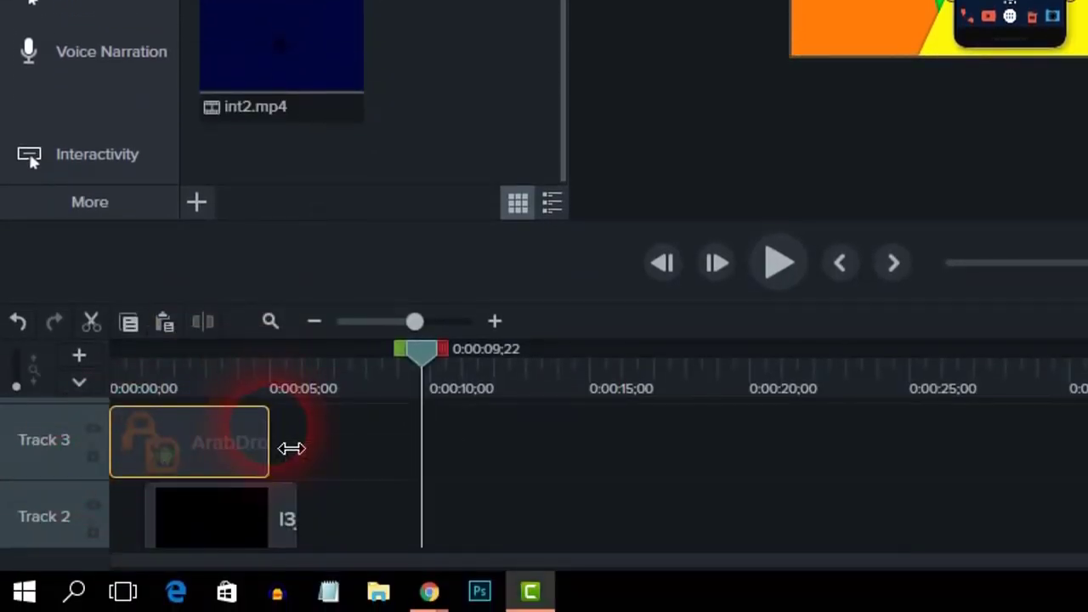
pyautogui.moveTo(291, 448); pyautogui.dragTo(722, 476)
pyautogui.scroll(-1, 794, 439)
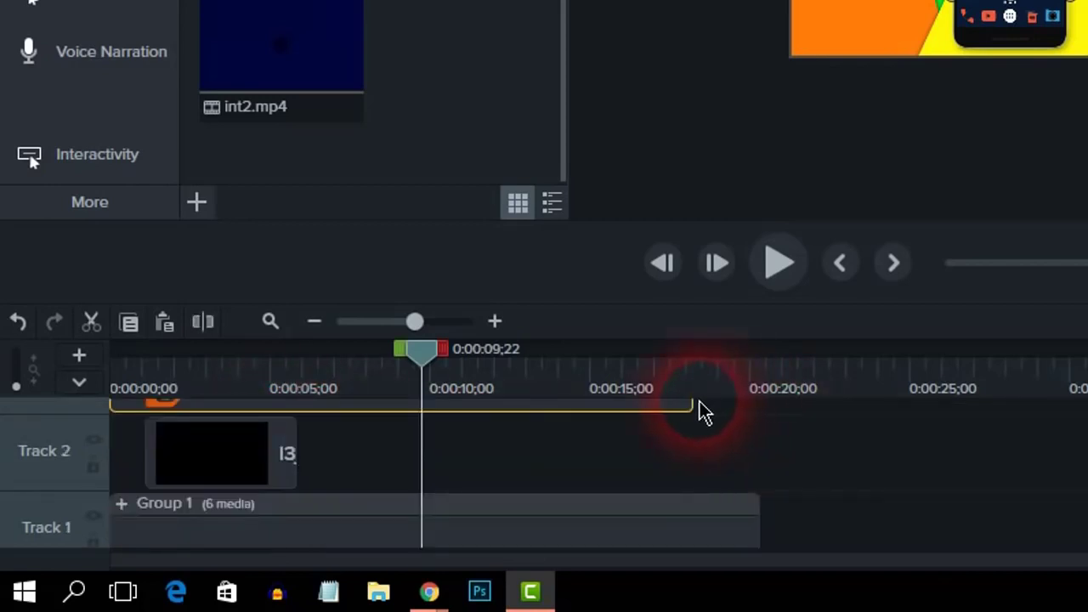
pyautogui.moveTo(713, 427); pyautogui.dragTo(774, 437)
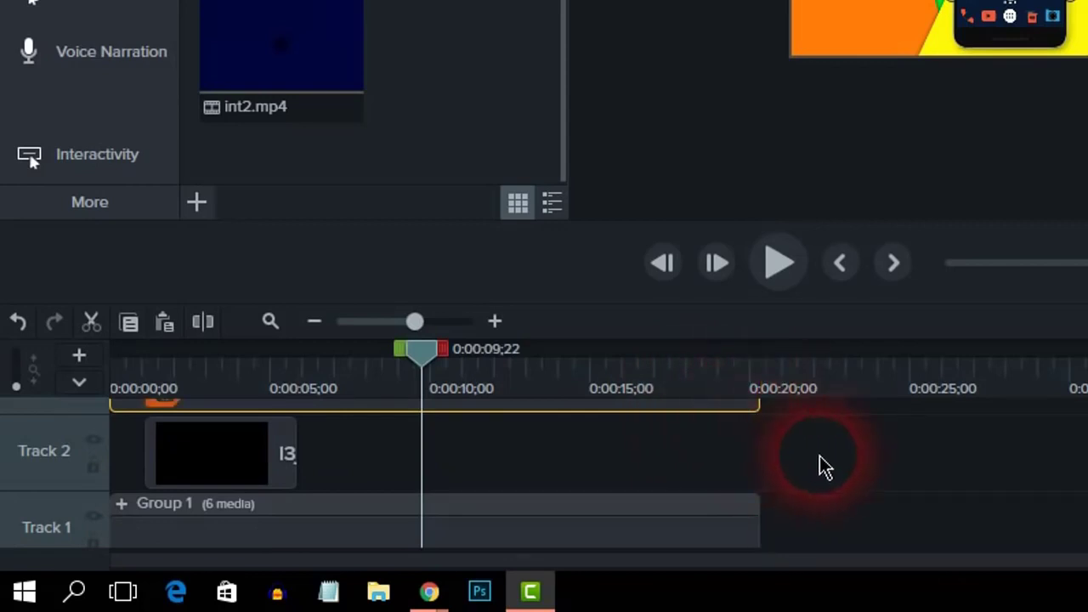
# - Zoom the canvas to 50%, shrink the ArabDroid logo and move it to the video frame's upper-right corner
pyautogui.scroll(3, 855, 467)
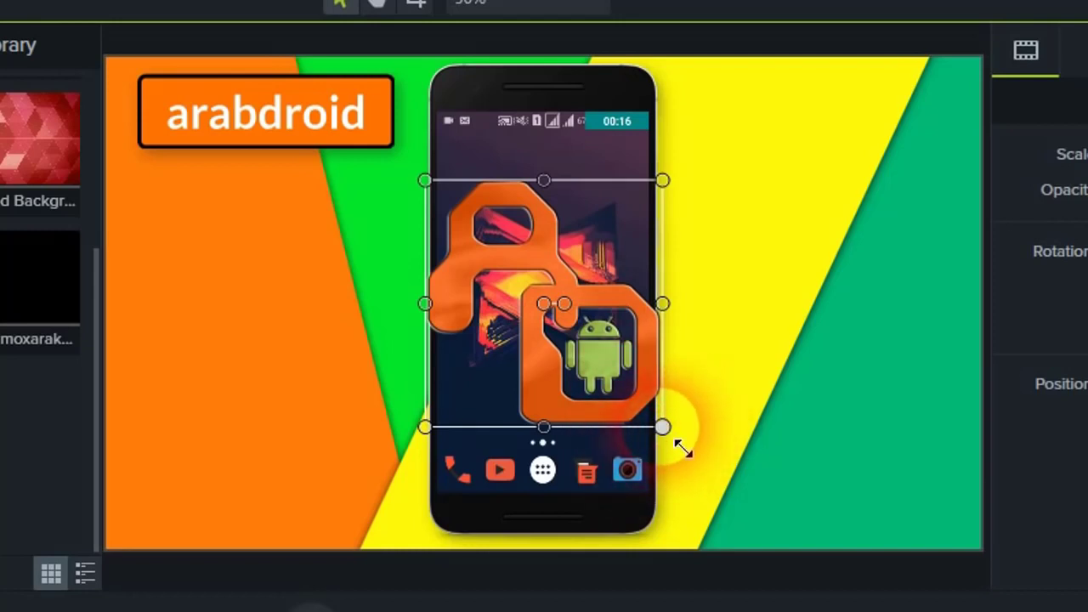
pyautogui.moveTo(683, 449); pyautogui.dragTo(971, 107)
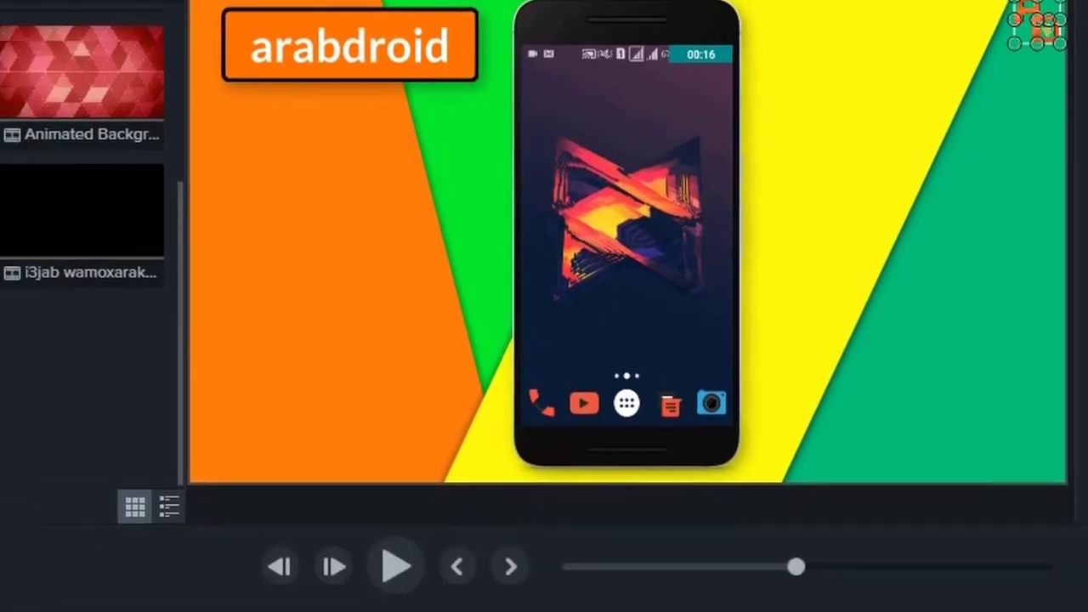
pyautogui.click(728, 490)
# - Select the logo, the i3jab wamoxaraka clip and the existing group, and combine them into a single group
pyautogui.moveTo(892, 437); pyautogui.dragTo(213, 535)
pyautogui.rightClick(215, 534)
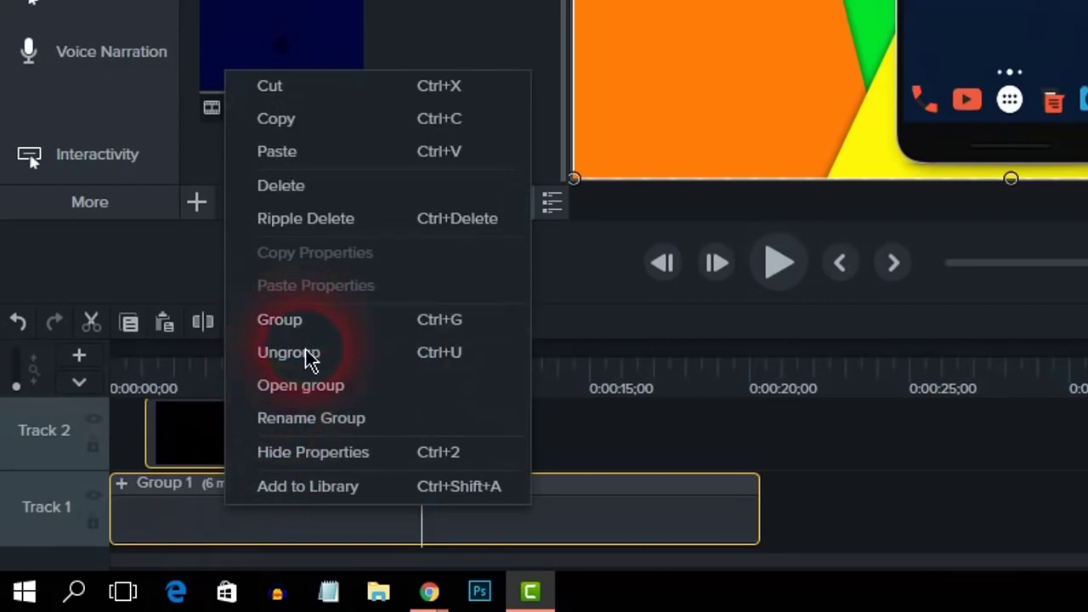
pyautogui.click(283, 327)
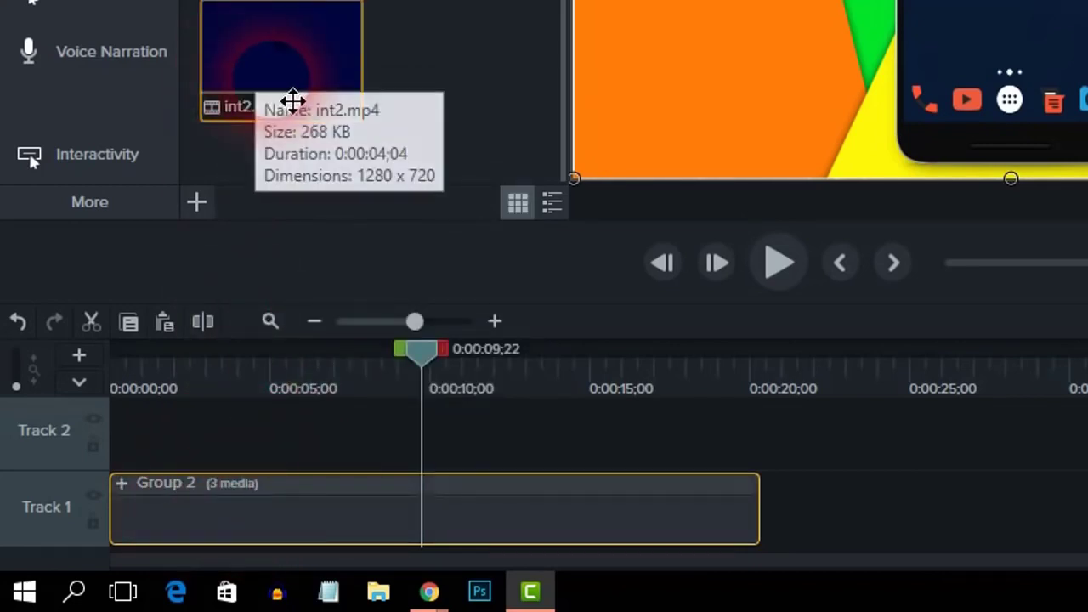
# - Insert int2.mp4 at the start of Track 1 and shift the grouped clips to follow directly after it
pyautogui.moveTo(292, 102); pyautogui.dragTo(119, 444)
pyautogui.moveTo(146, 529); pyautogui.dragTo(362, 535)
pyautogui.moveTo(151, 451); pyautogui.dragTo(134, 519)
pyautogui.moveTo(306, 520); pyautogui.dragTo(267, 515)
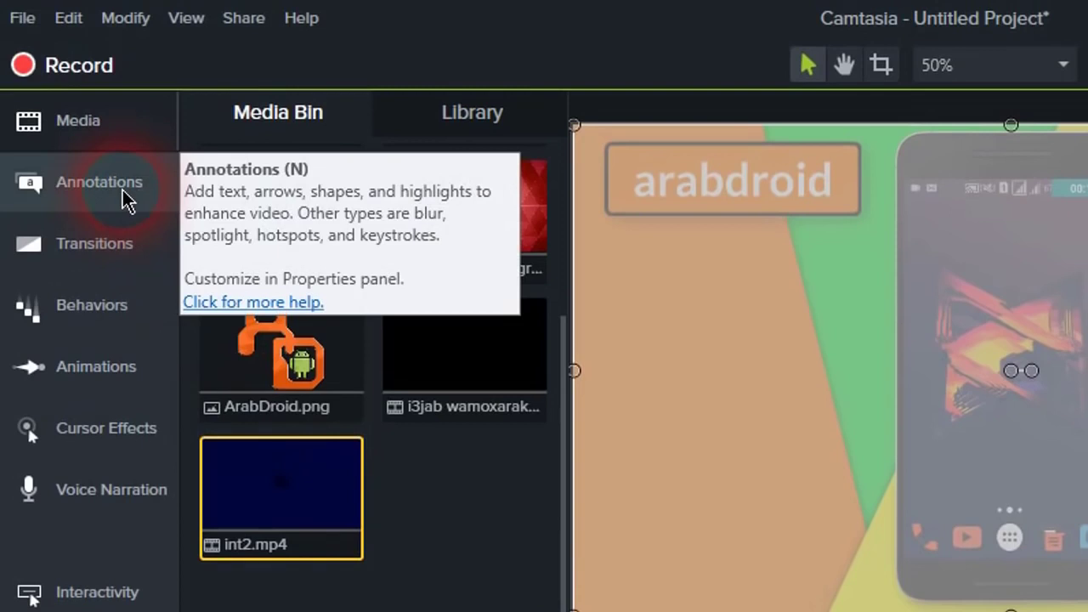
# - Apply the Glow transition between the int2.mp4 intro and the group on Track 1
pyautogui.click(122, 190)
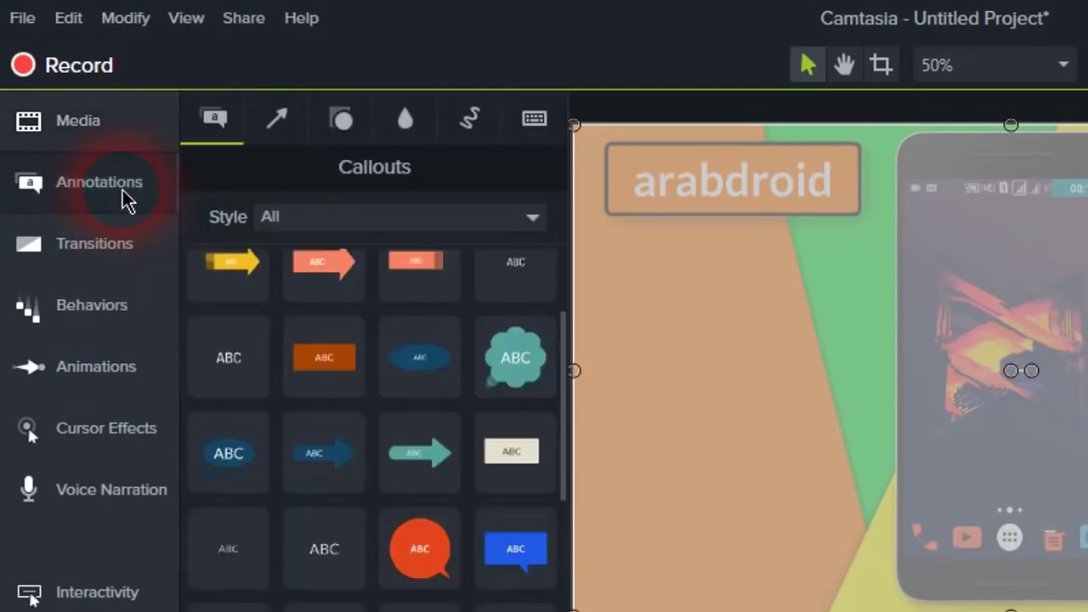
pyautogui.click(72, 268)
pyautogui.scroll(-3, 369, 332)
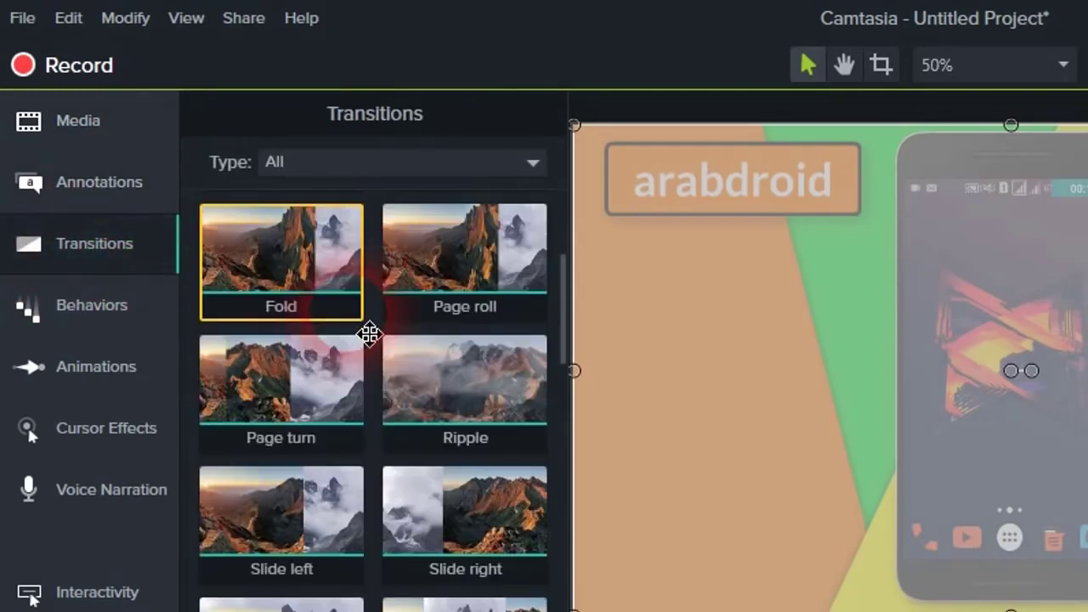
pyautogui.scroll(-5, 369, 334)
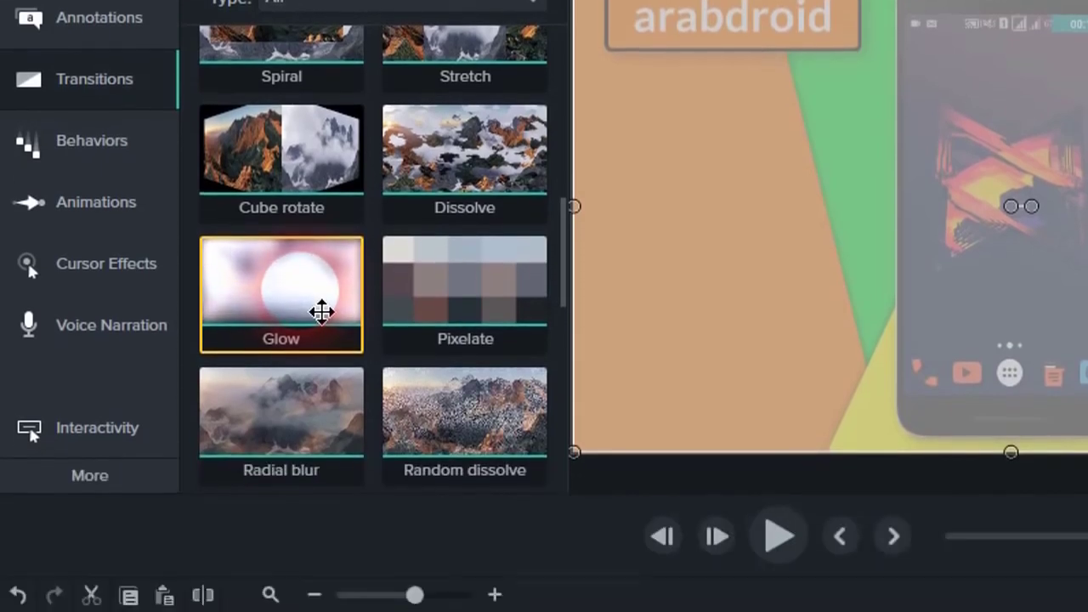
pyautogui.moveTo(321, 312); pyautogui.dragTo(229, 518)
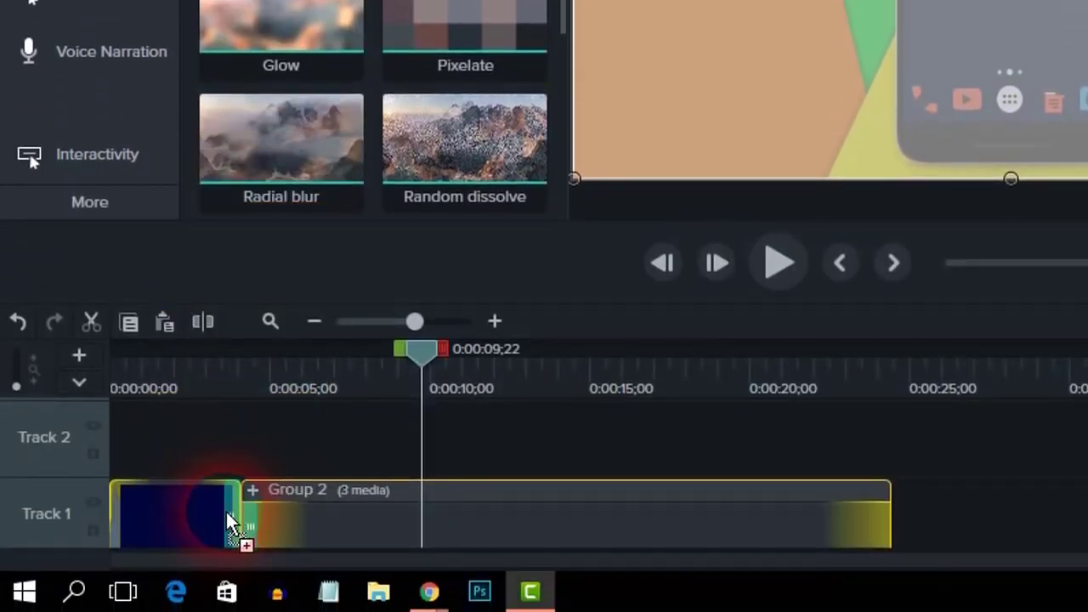
pyautogui.click(212, 374)
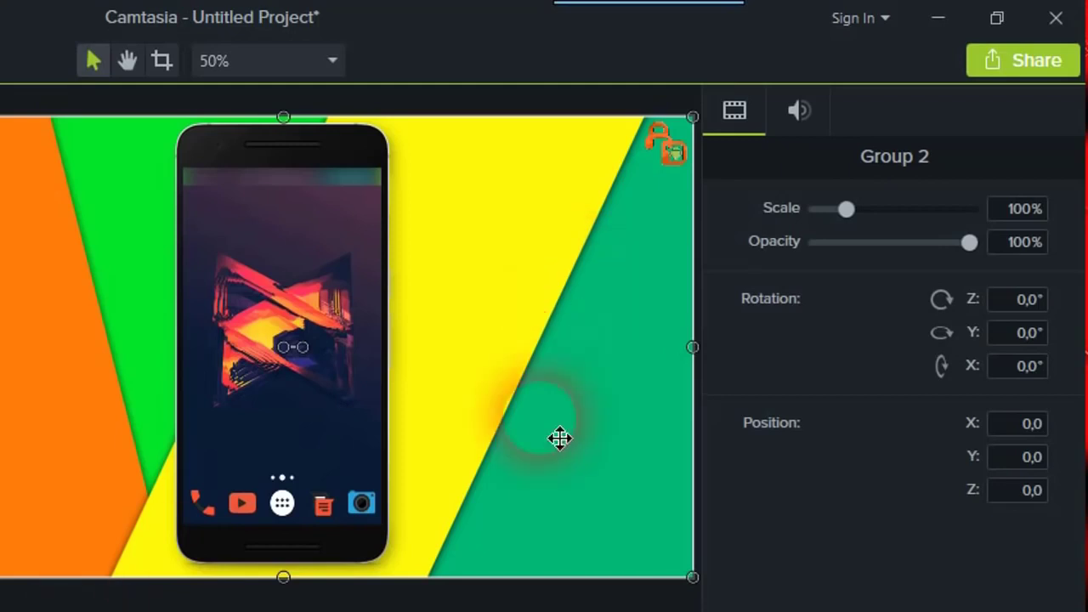
# - Deselect the group, detach the canvas into its own window and maximize that window
pyautogui.press('Escape')
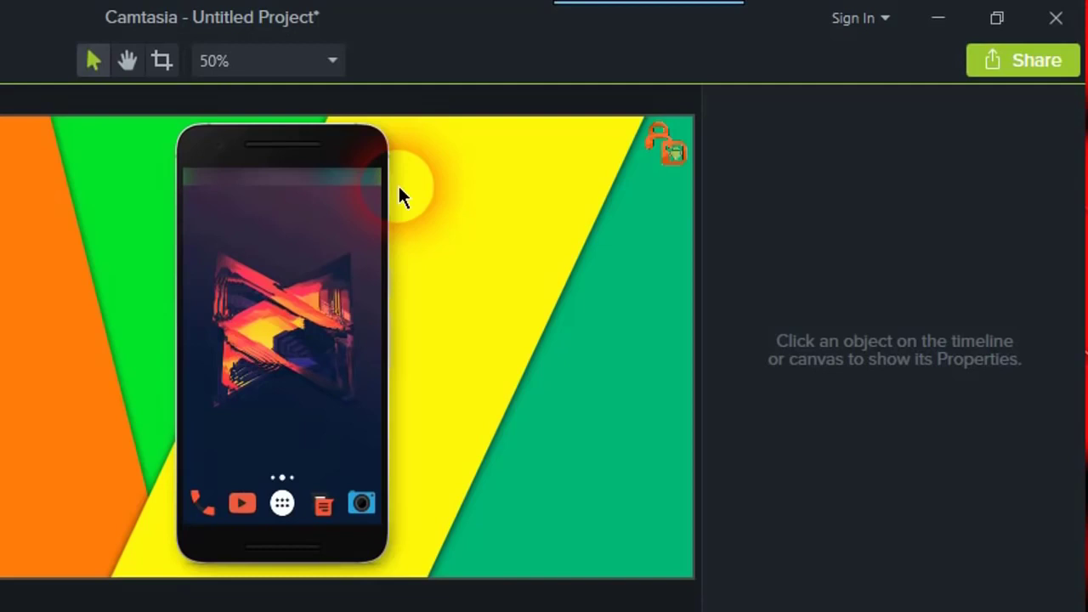
pyautogui.click(262, 75)
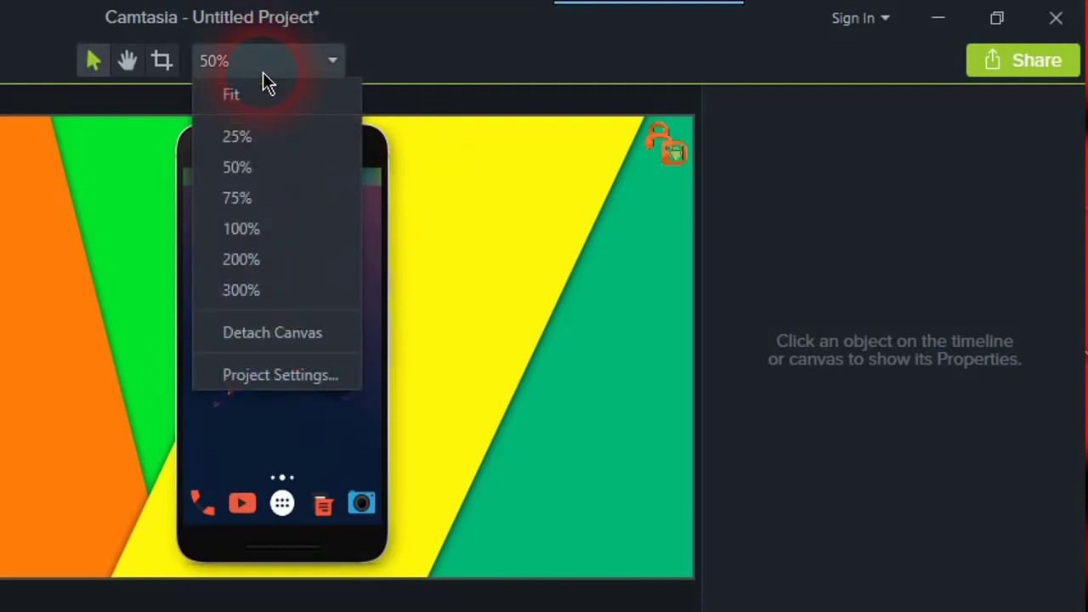
pyautogui.click(242, 69)
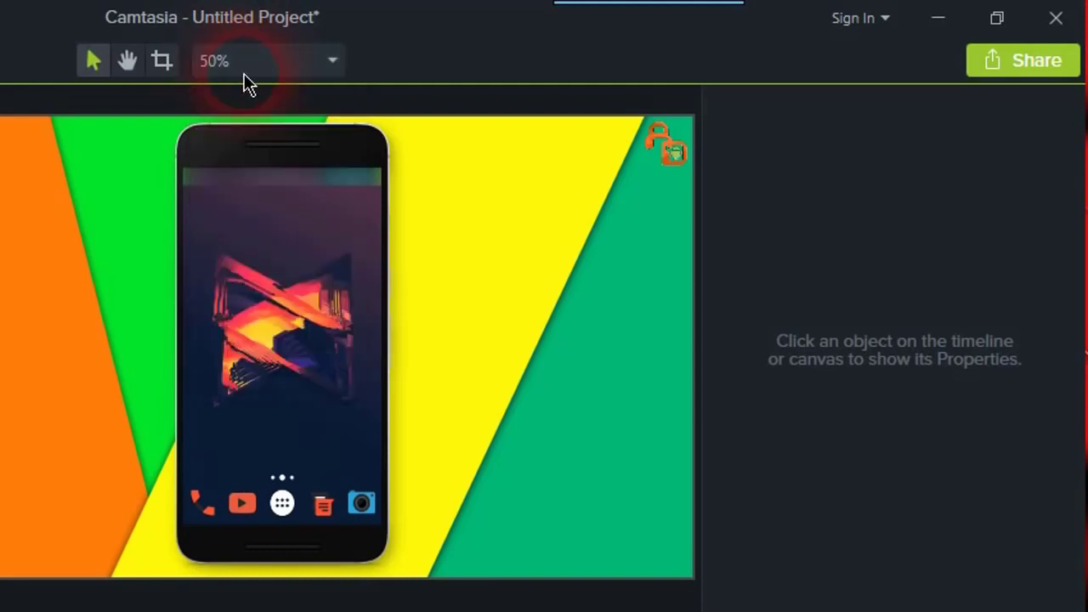
pyautogui.click(247, 70)
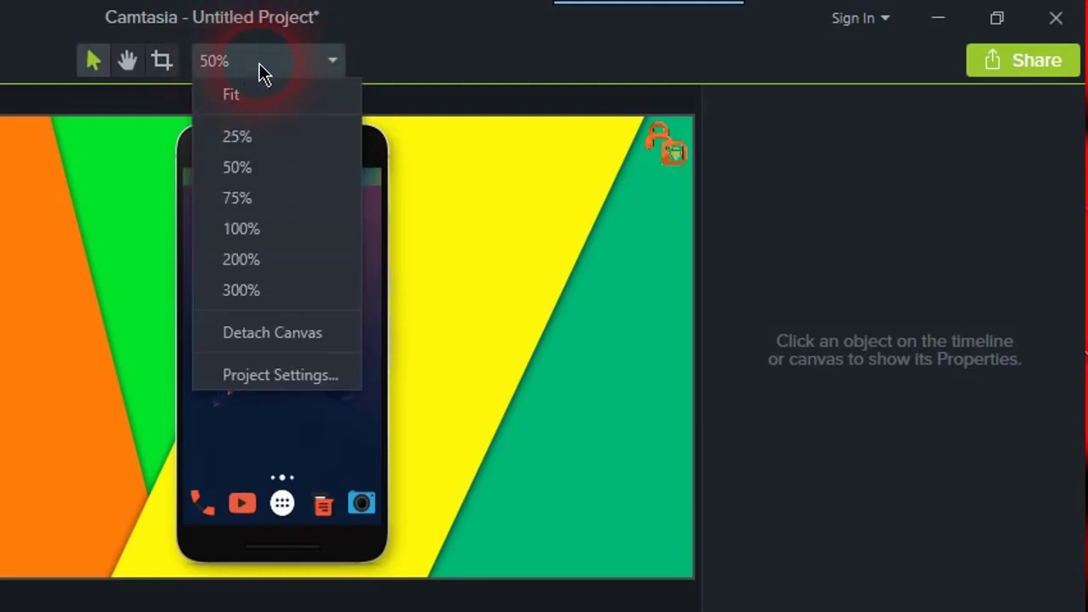
pyautogui.click(251, 350)
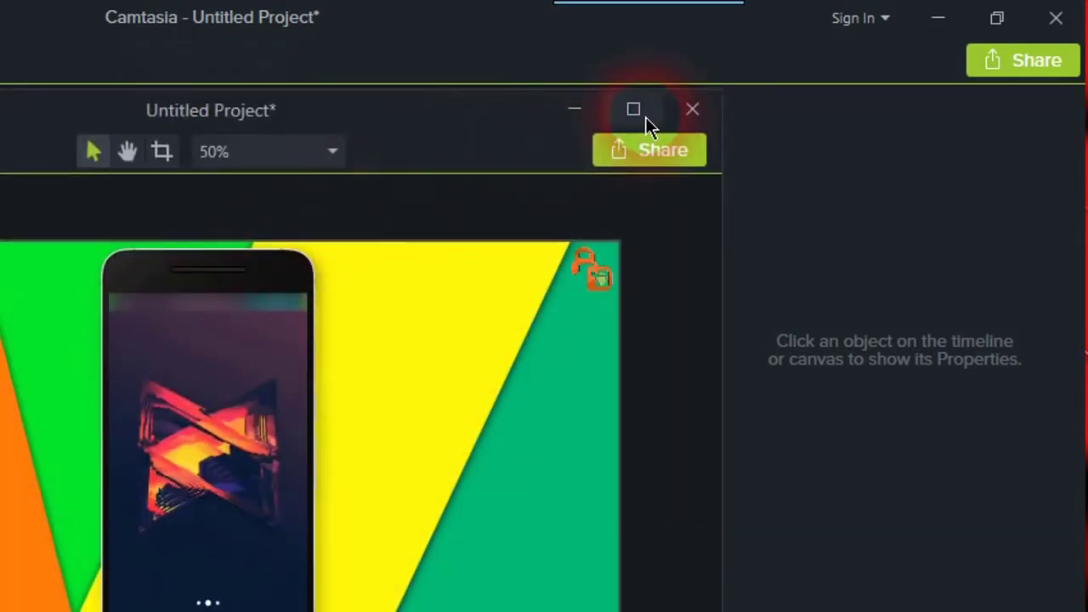
pyautogui.click(643, 116)
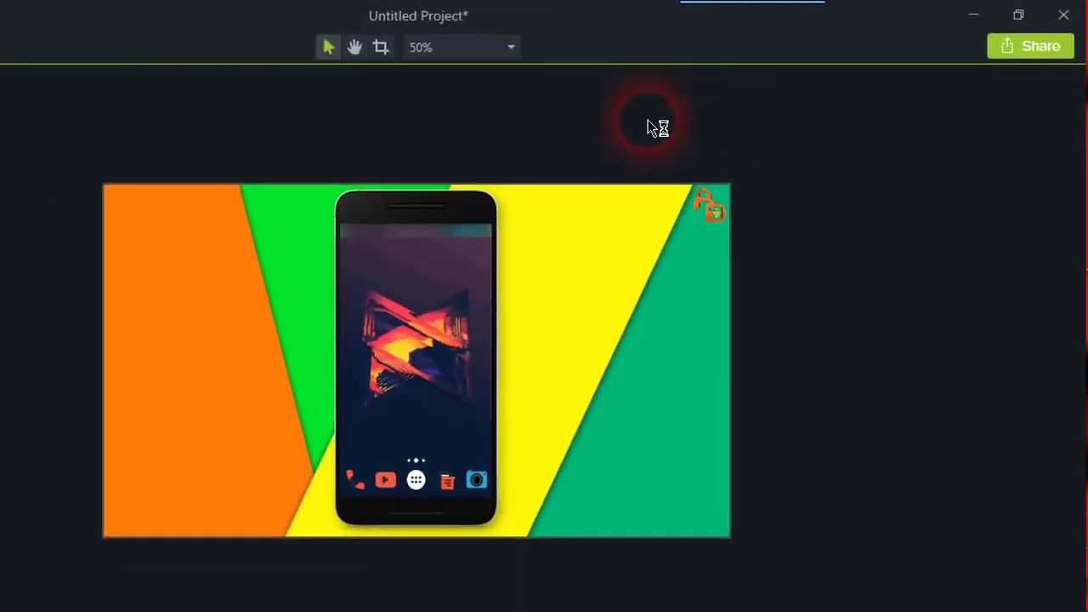
# - Preview the project from the beginning in the detached canvas and pause the playback
pyautogui.scroll(1, 494, 289)
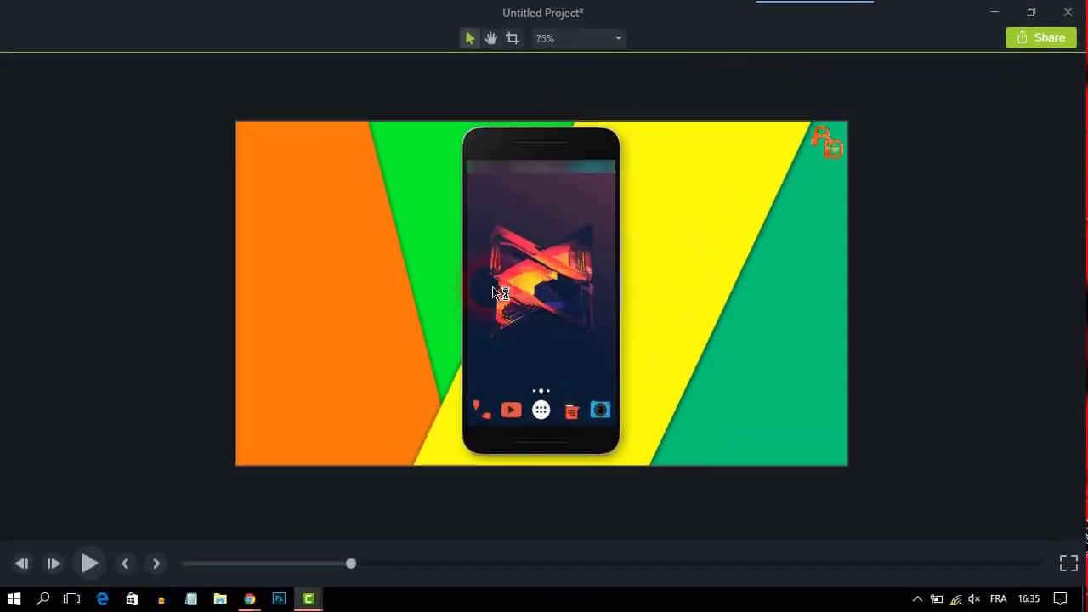
pyautogui.scroll(1, 494, 286)
pyautogui.scroll(-1, 520, 263)
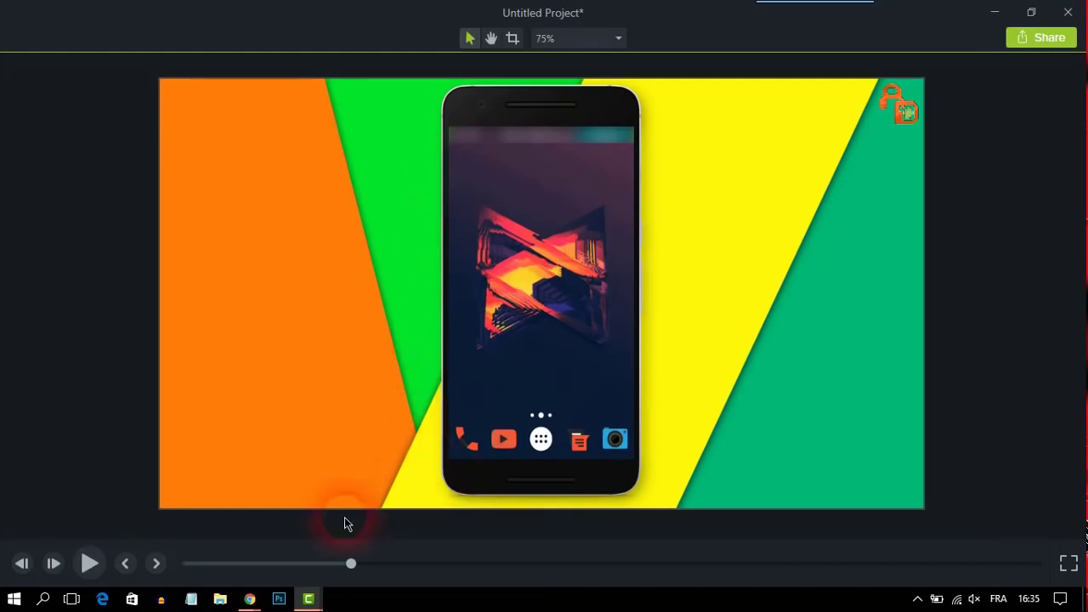
pyautogui.moveTo(352, 563); pyautogui.dragTo(187, 564)
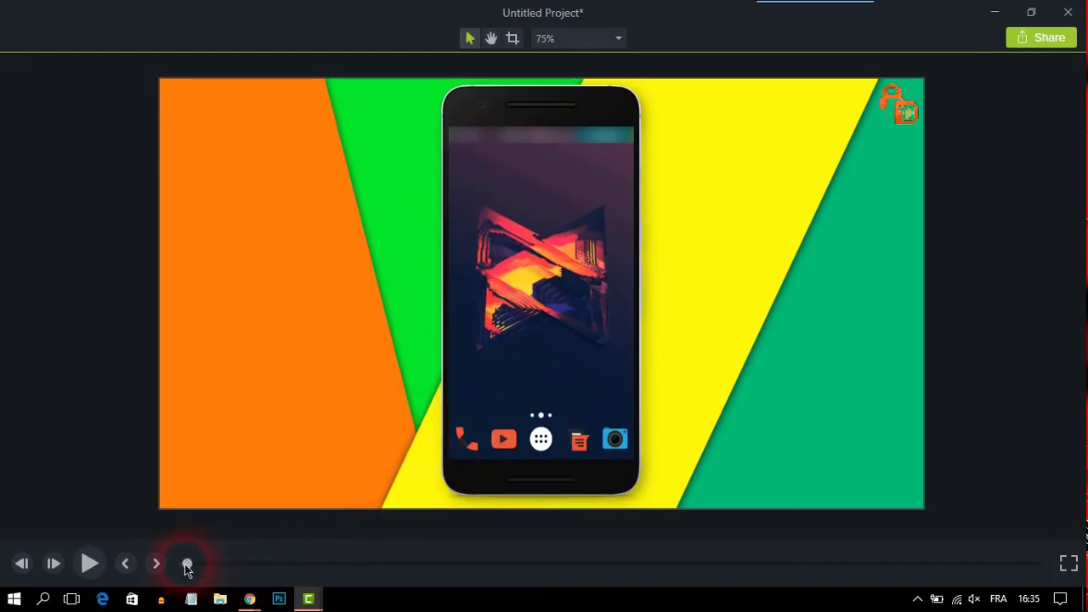
pyautogui.click(91, 563)
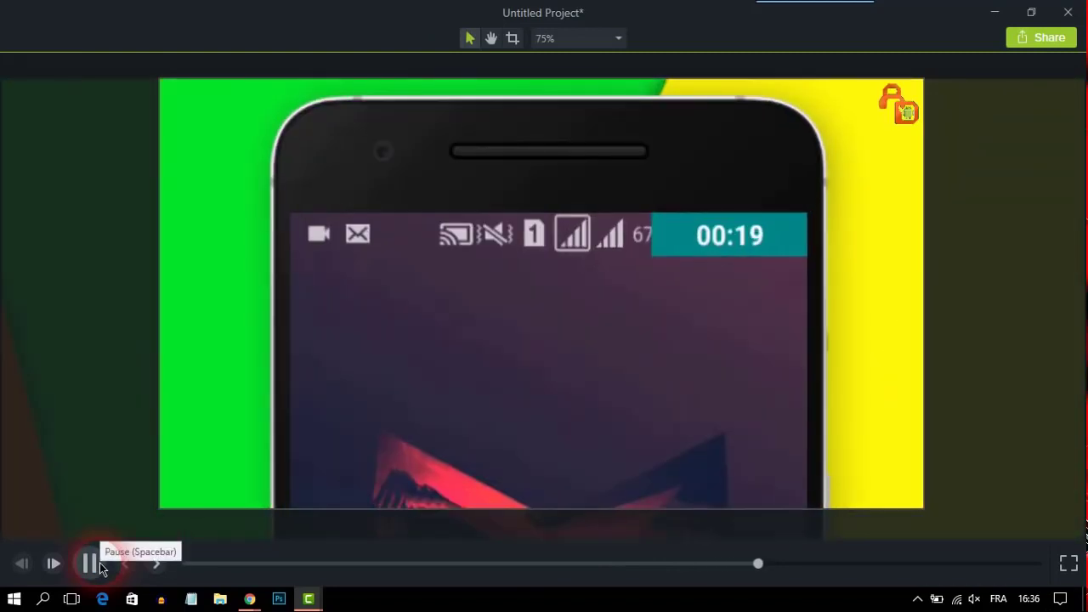
pyautogui.click(92, 562)
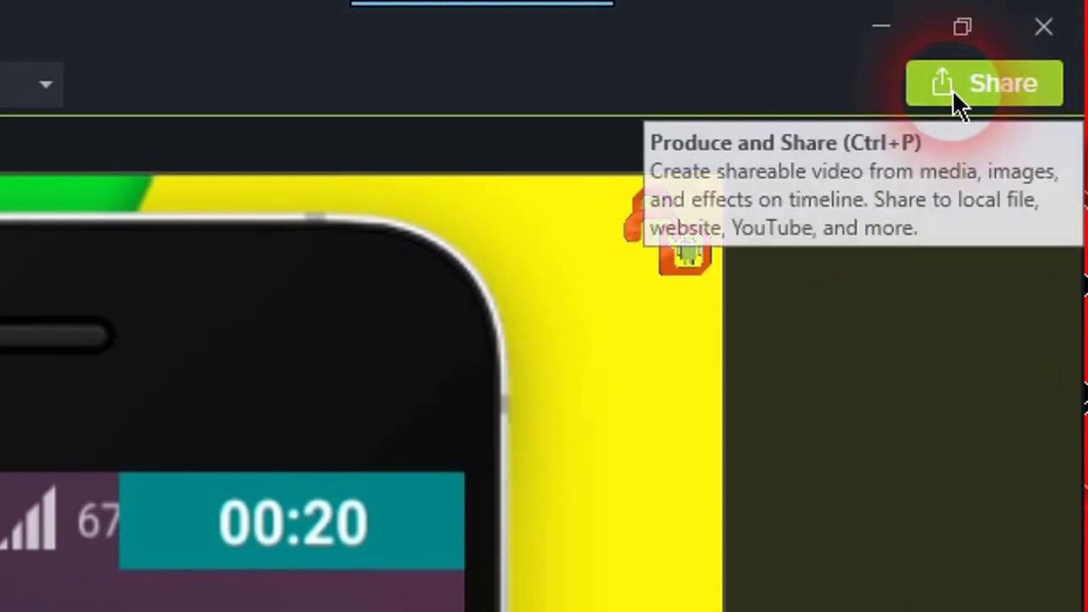
# - Start producing the project as a local file with the MP4 only (up to 720p) preset
pyautogui.click(1011, 54)
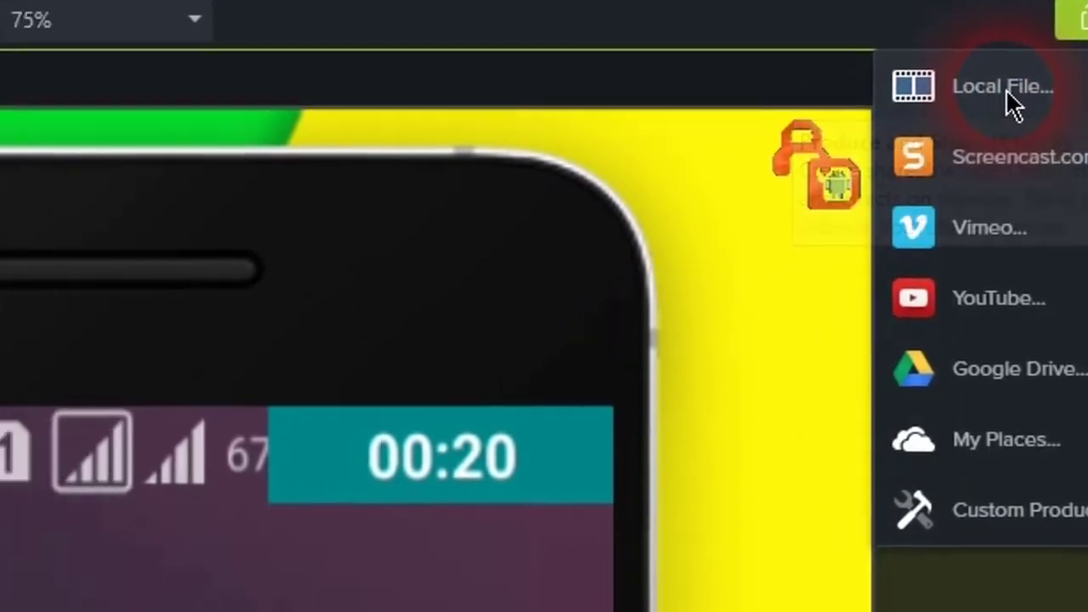
pyautogui.click(854, 153)
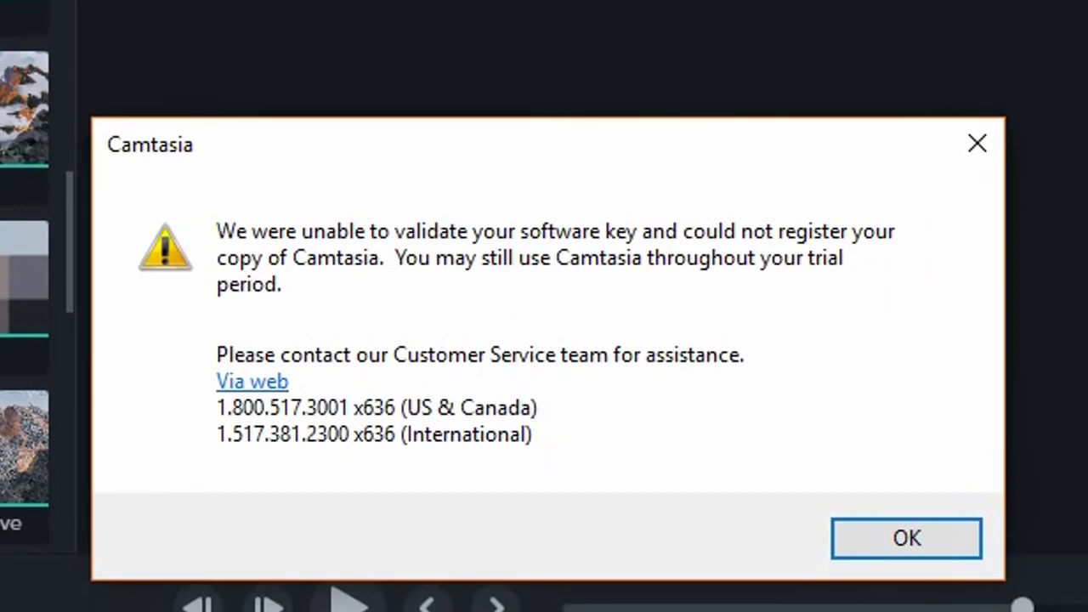
pyautogui.click(976, 144)
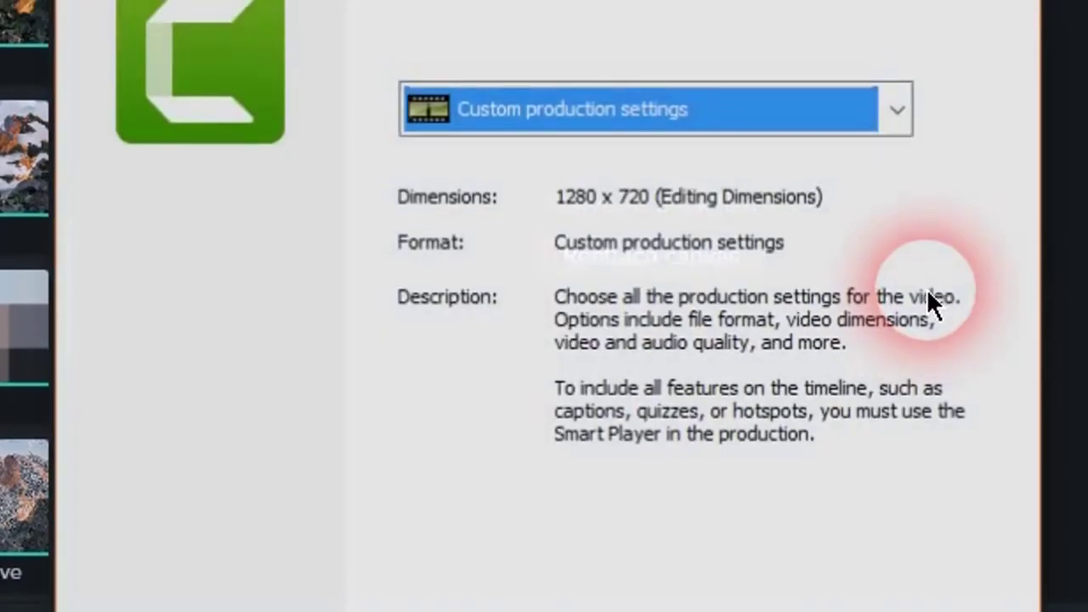
pyautogui.click(578, 118)
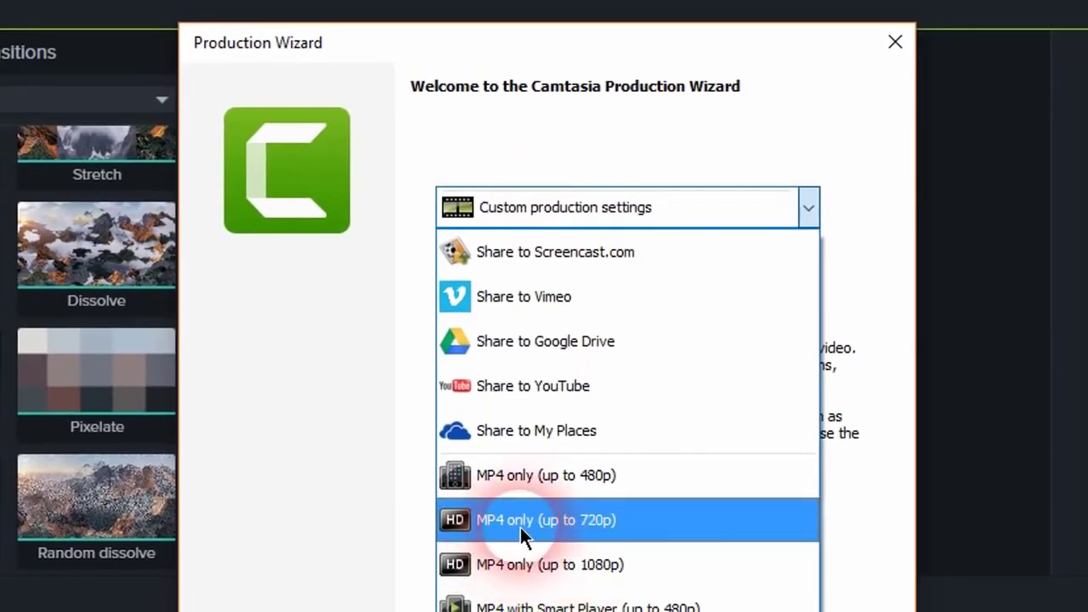
pyautogui.click(612, 522)
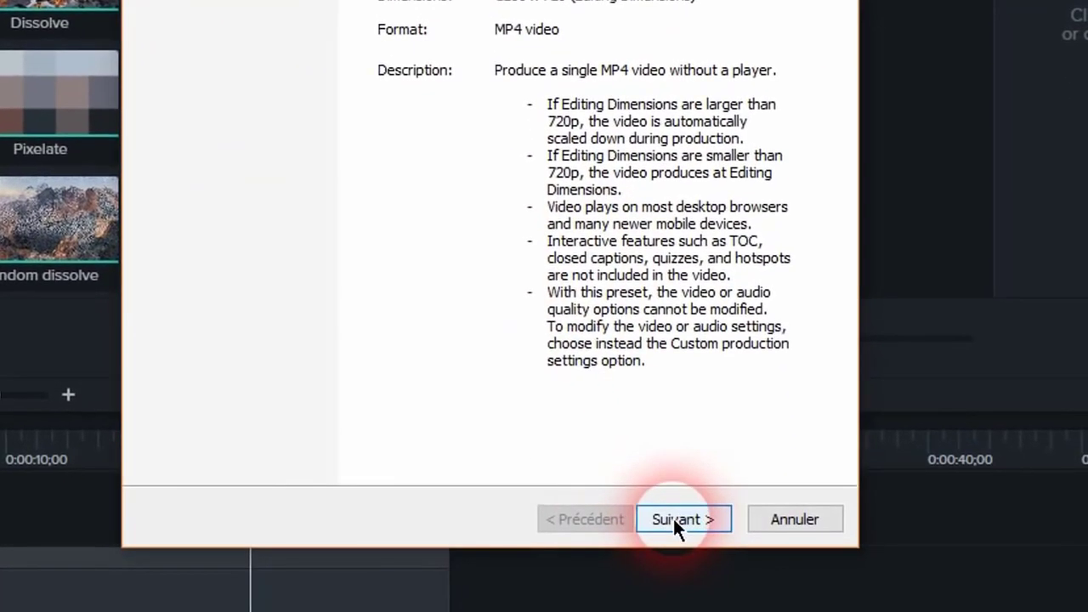
pyautogui.click(673, 518)
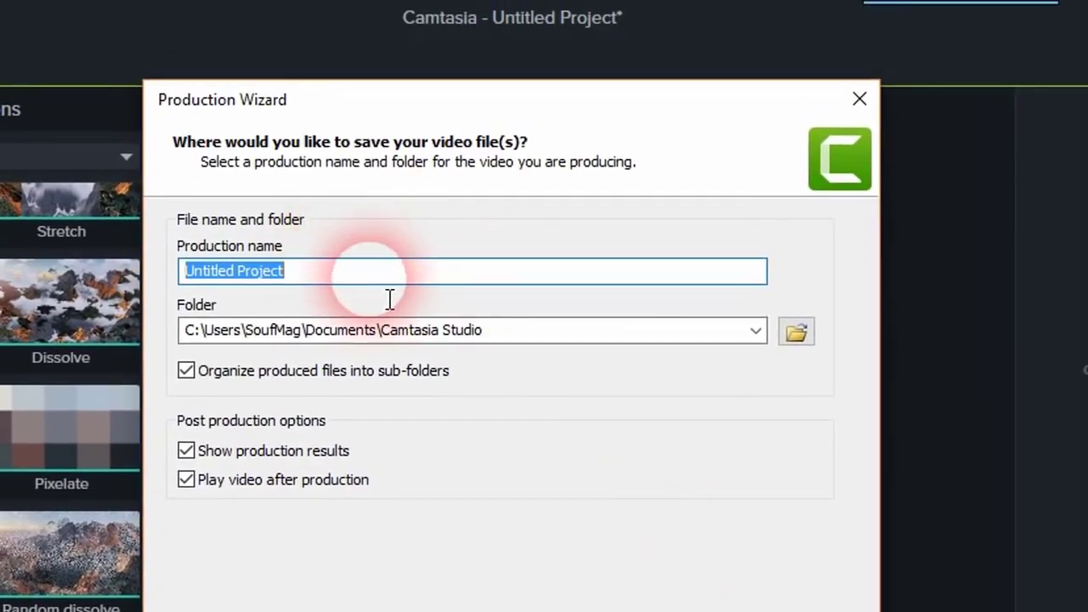
# - Name the production camtasia9, choose the desktop as its folder and start rendering
pyautogui.write('camt')
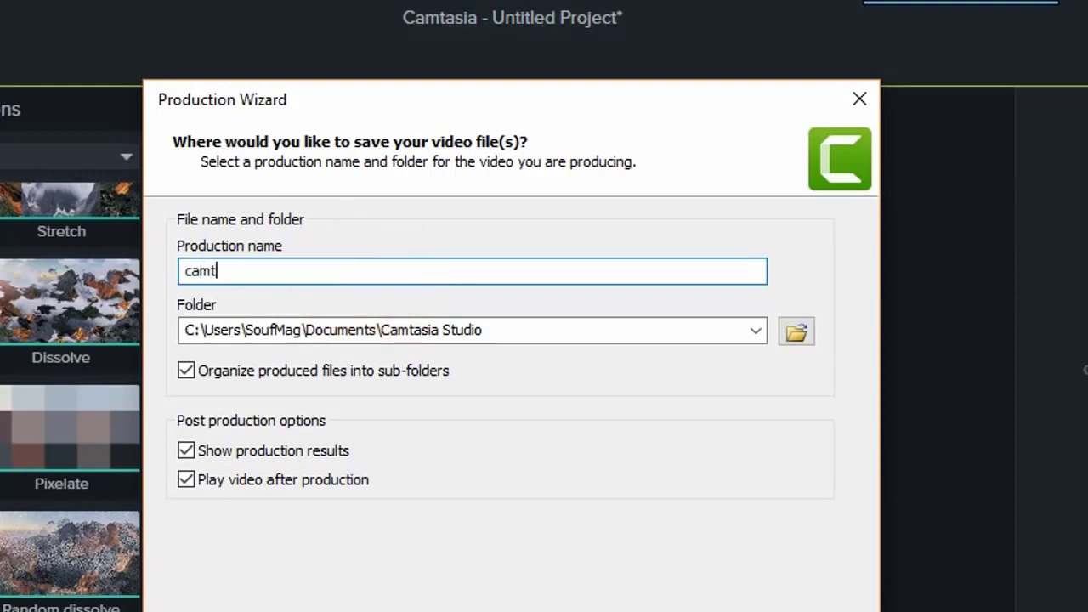
pyautogui.write('asia9')
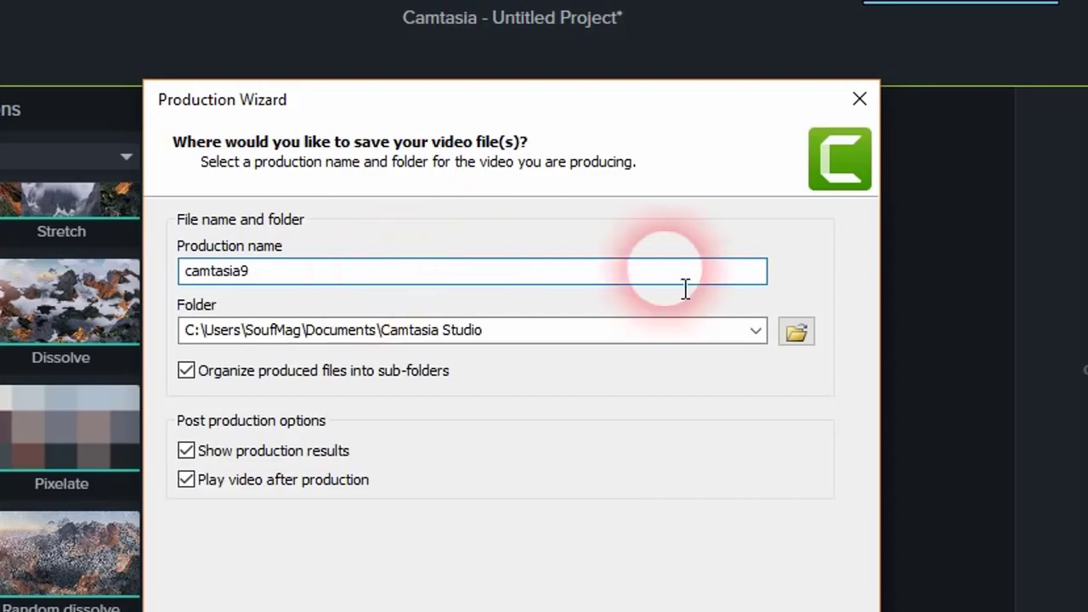
pyautogui.click(799, 332)
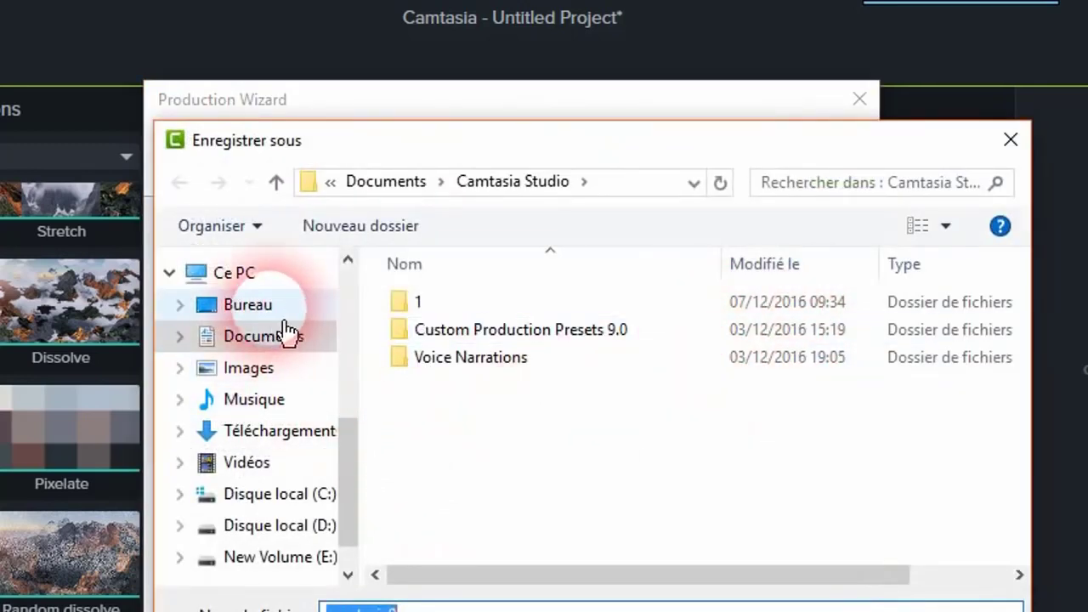
pyautogui.click(260, 313)
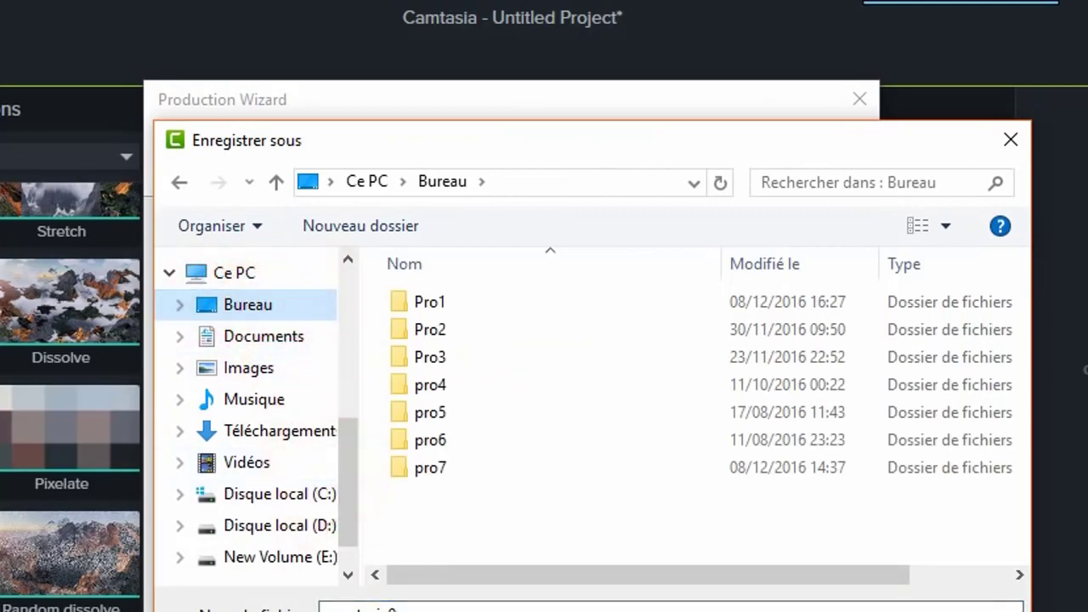
pyautogui.press('Return')
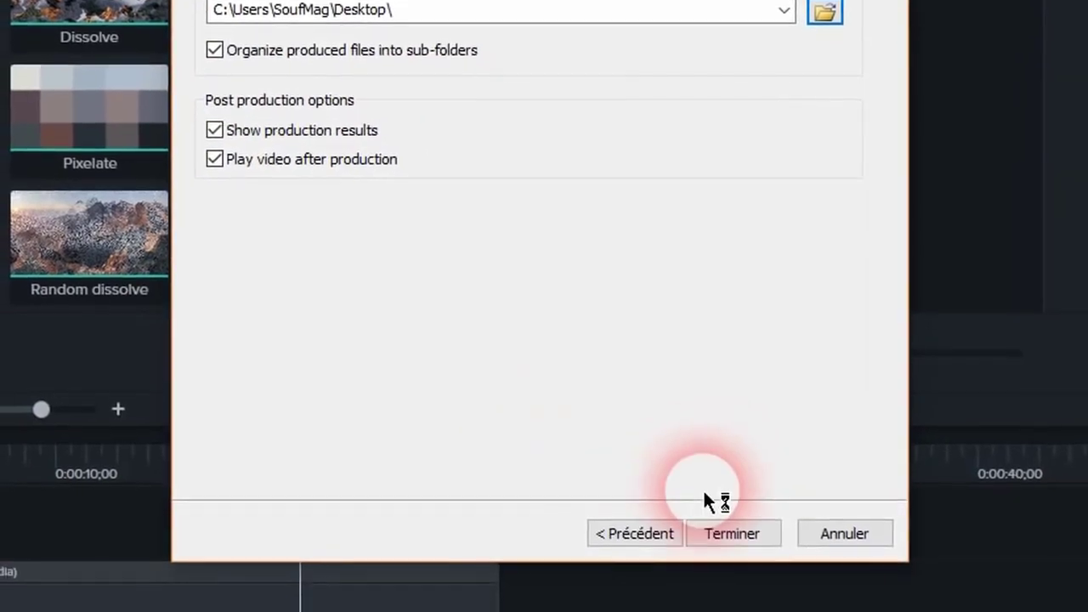
pyautogui.click(722, 534)
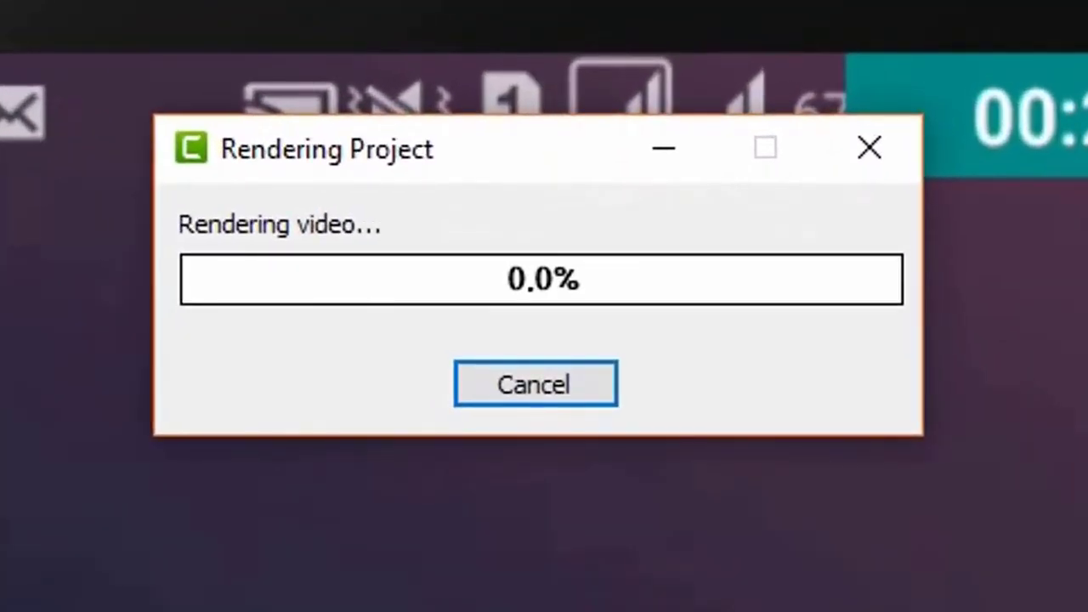
# - Switch to File Explorer and open the properties of Ce PC
pyautogui.moveTo(478, 173); pyautogui.dragTo(374, 115)
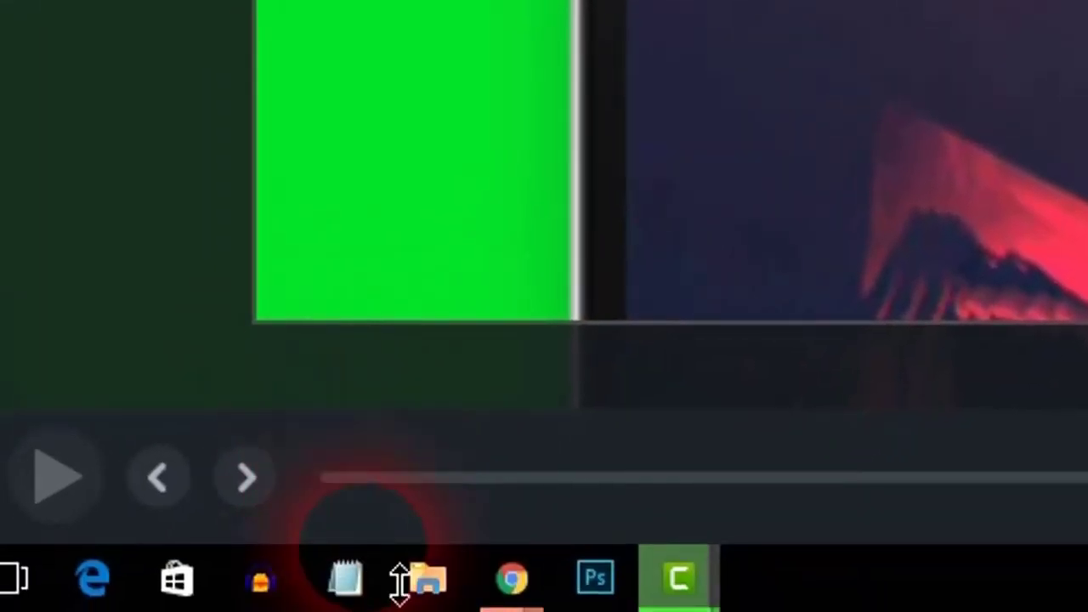
pyautogui.click(422, 586)
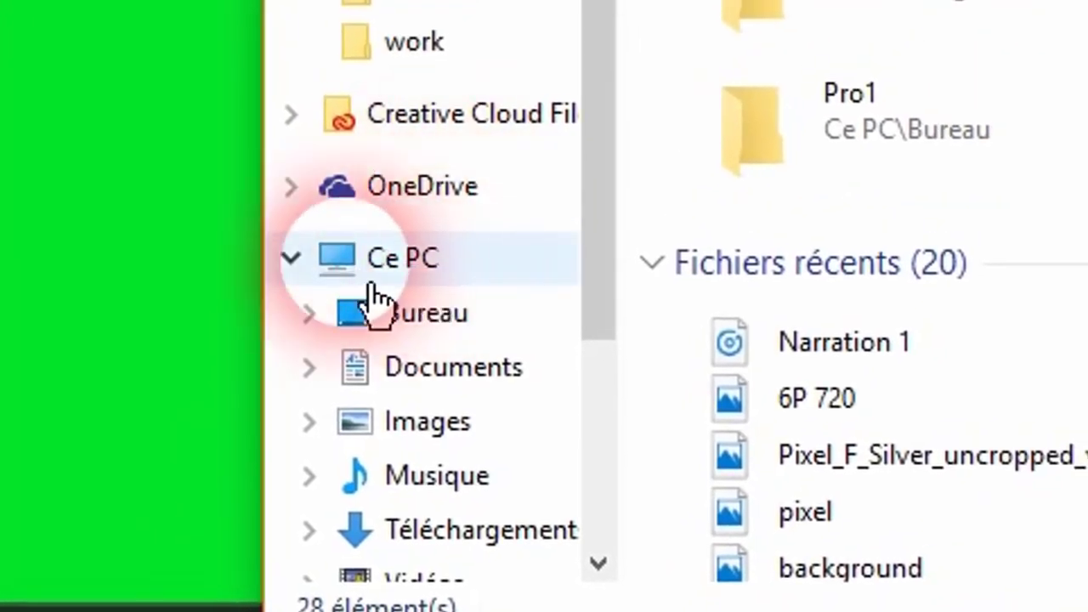
pyautogui.rightClick(436, 286)
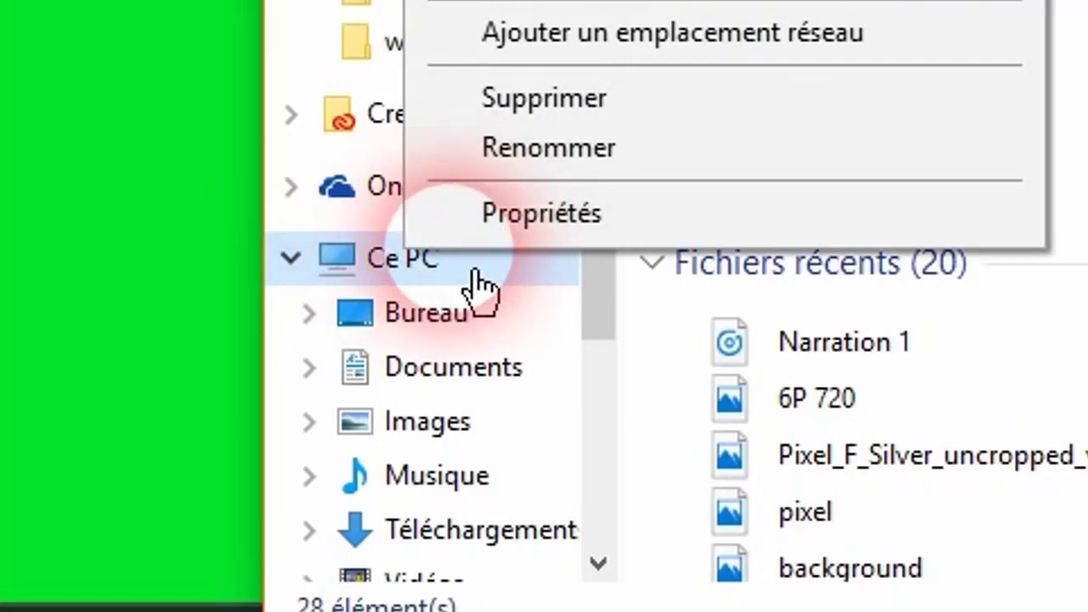
pyautogui.click(520, 242)
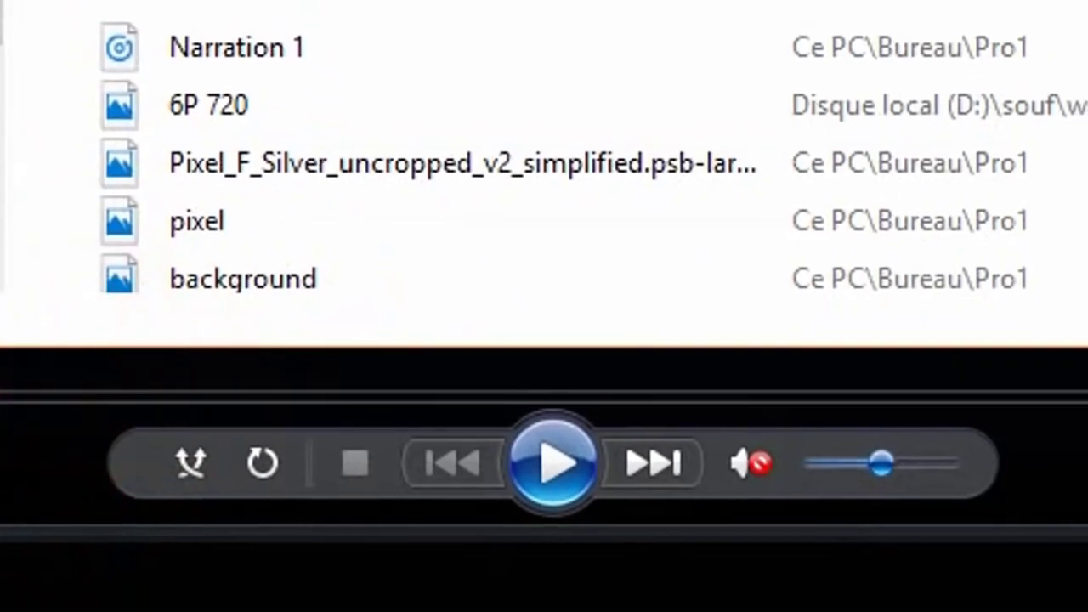
# - Play the produced camtasia9 video in full screen and close the media player
pyautogui.click(556, 474)
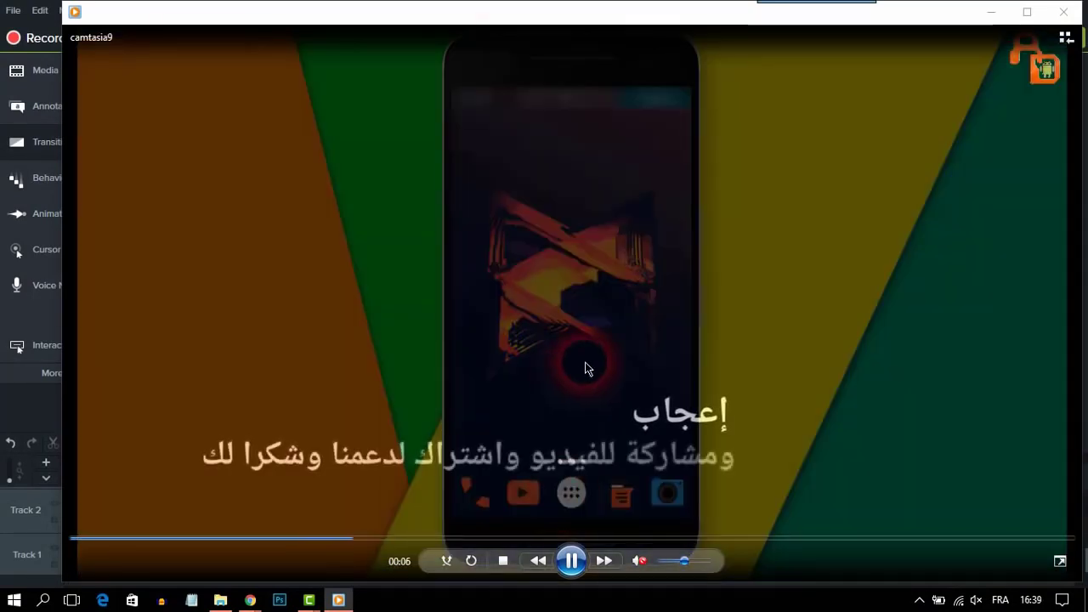
pyautogui.doubleClick(585, 367)
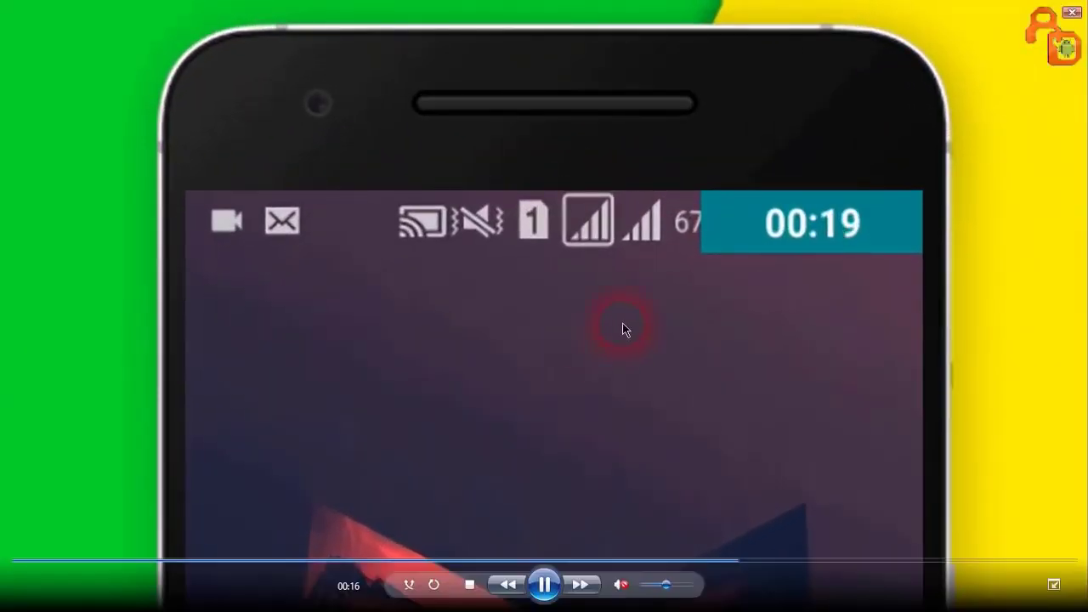
pyautogui.click(1073, 12)
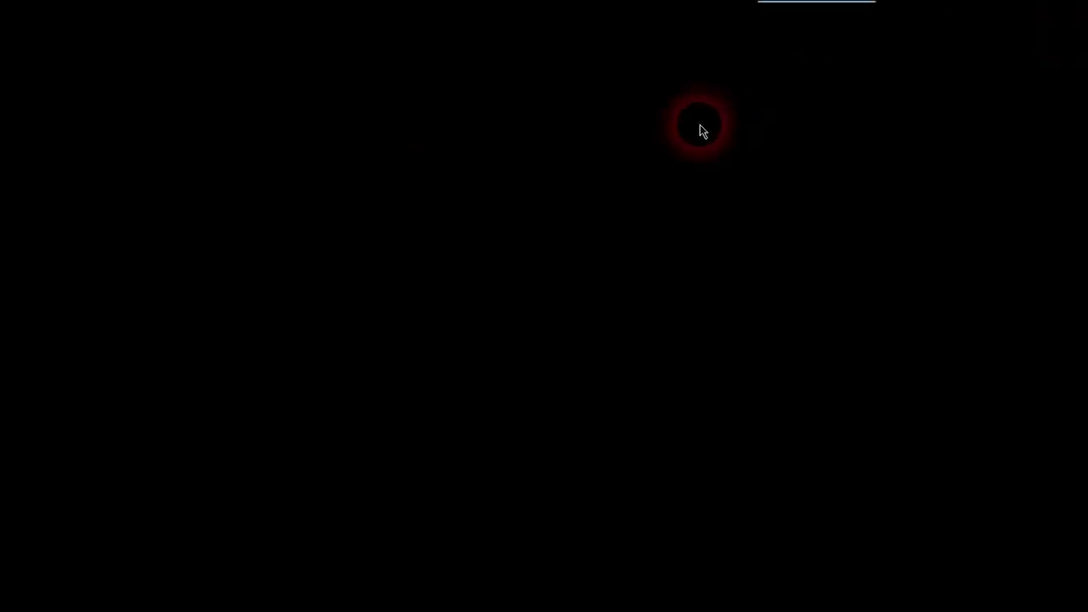
pyautogui.click(850, 77)
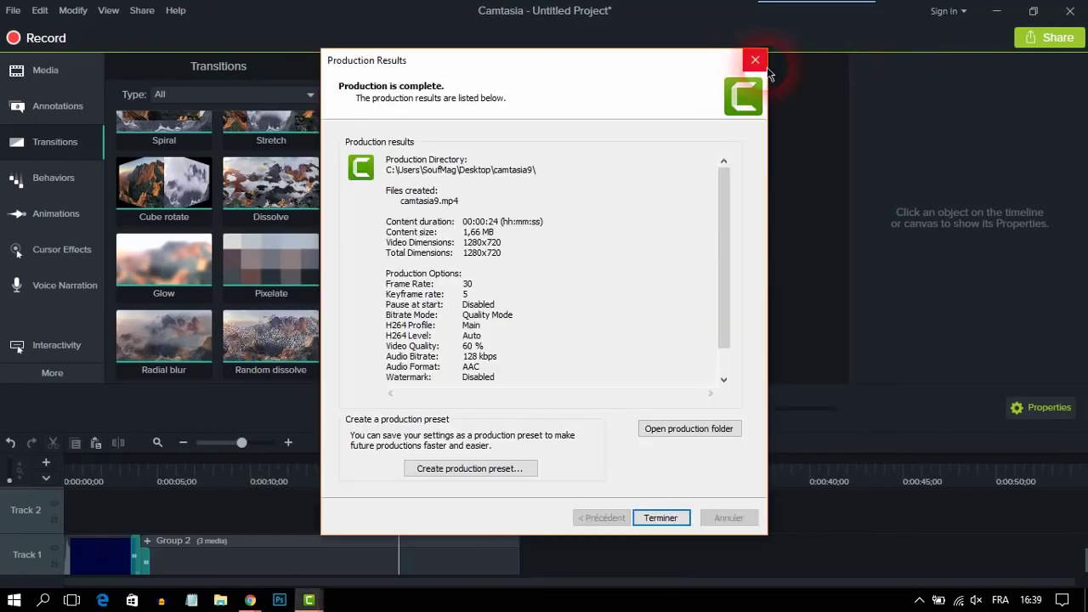
# - Close the production results and exit the video editor, answering its confirmation dialog
pyautogui.click(754, 60)
pyautogui.click(1073, 11)
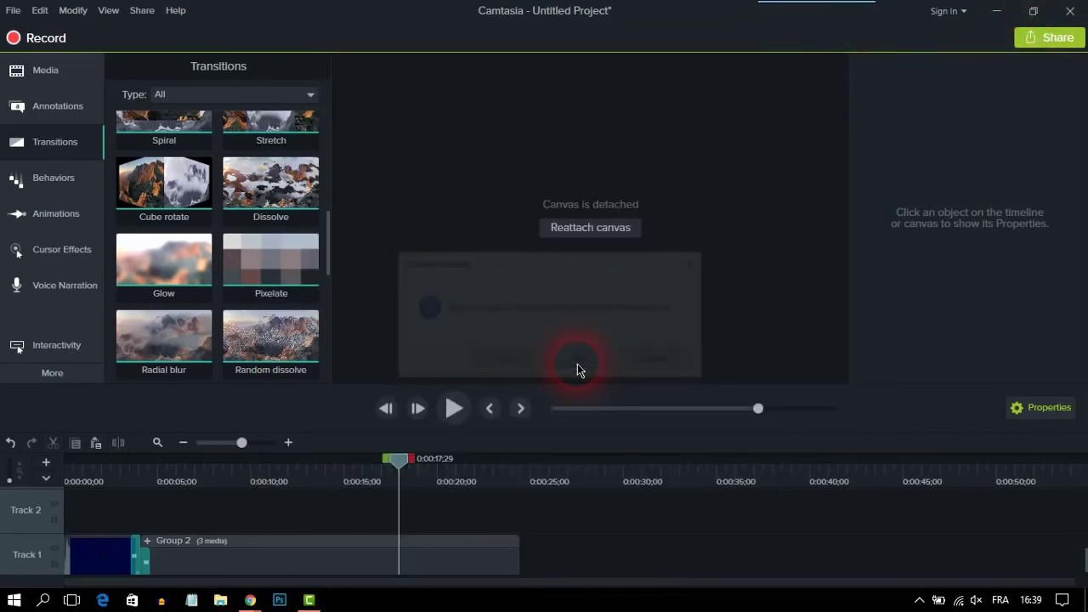
pyautogui.click(577, 363)
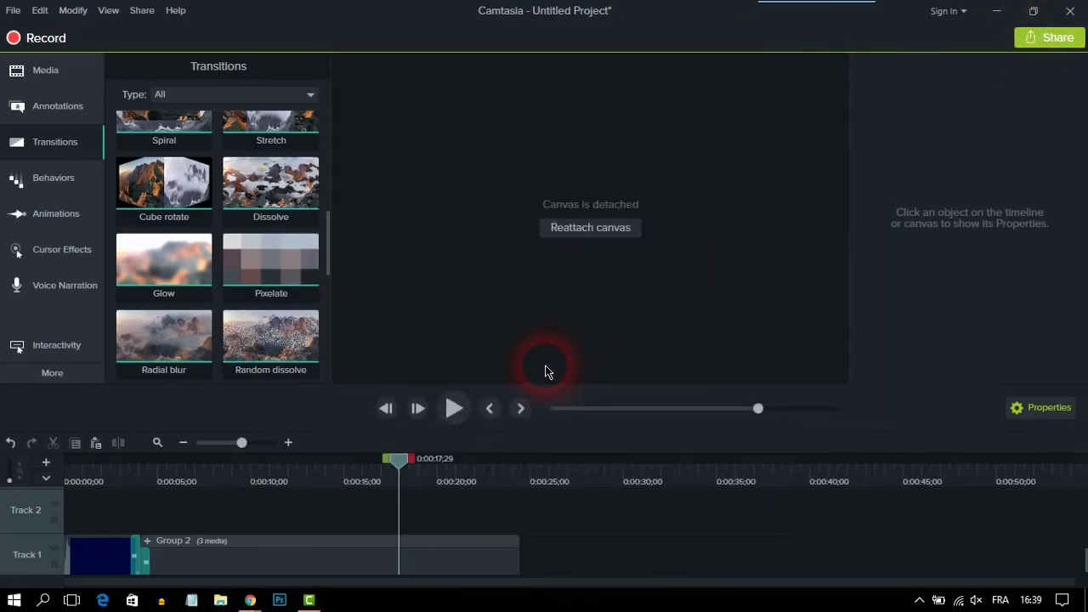